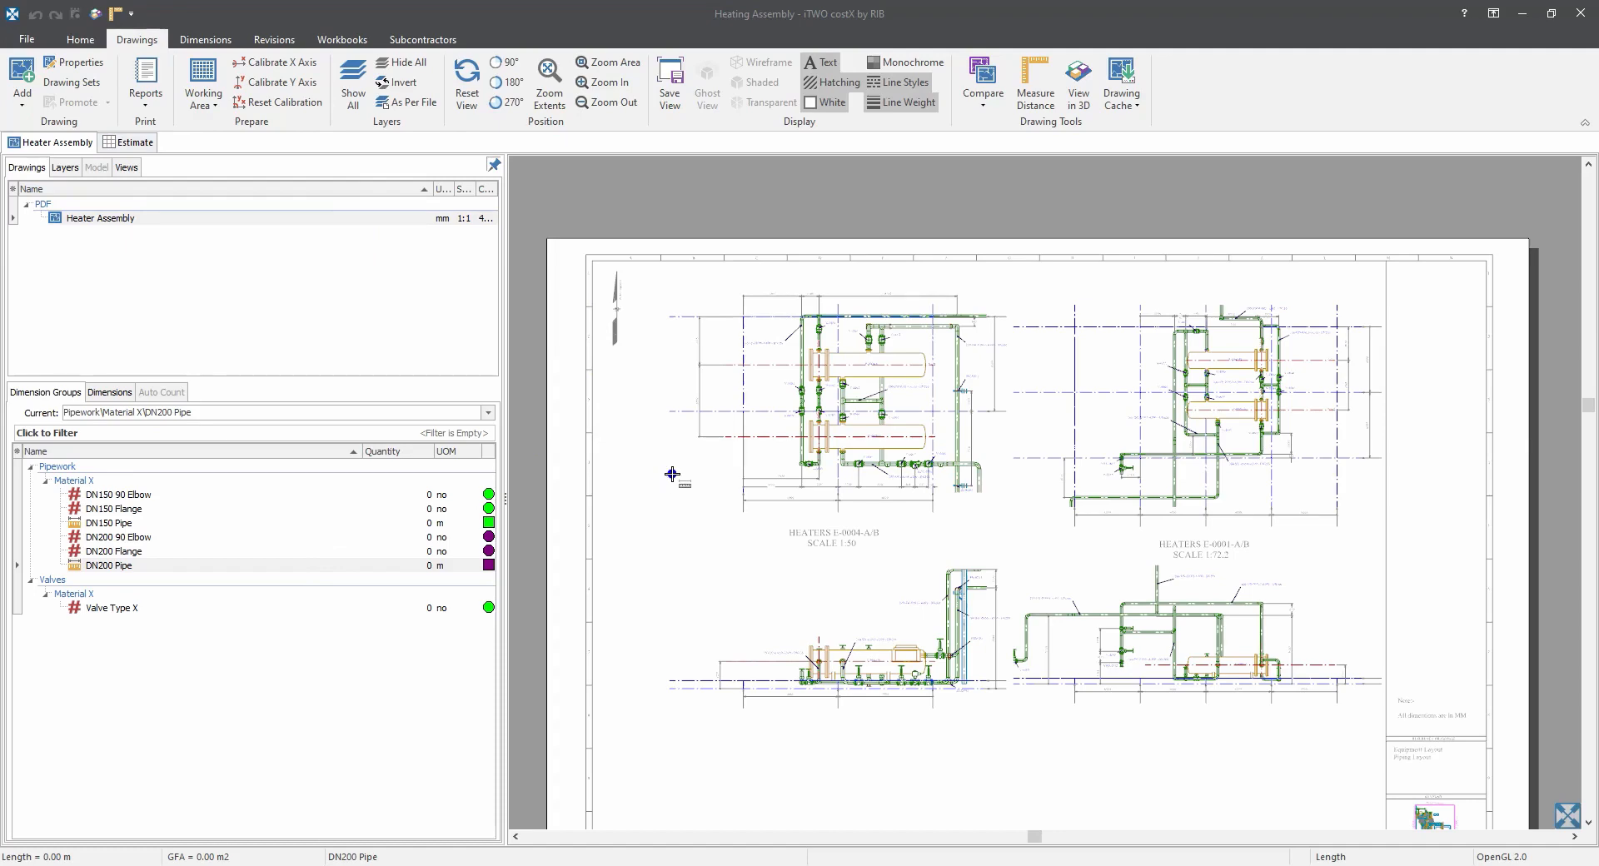
Measure the 6000 dimension below the Heaters E-0004-A/B plan view to check its scale.
mouse_move(699, 523)
mouse_down()
mouse_move(690, 482)
mouse_move(720, 457)
mouse_up()
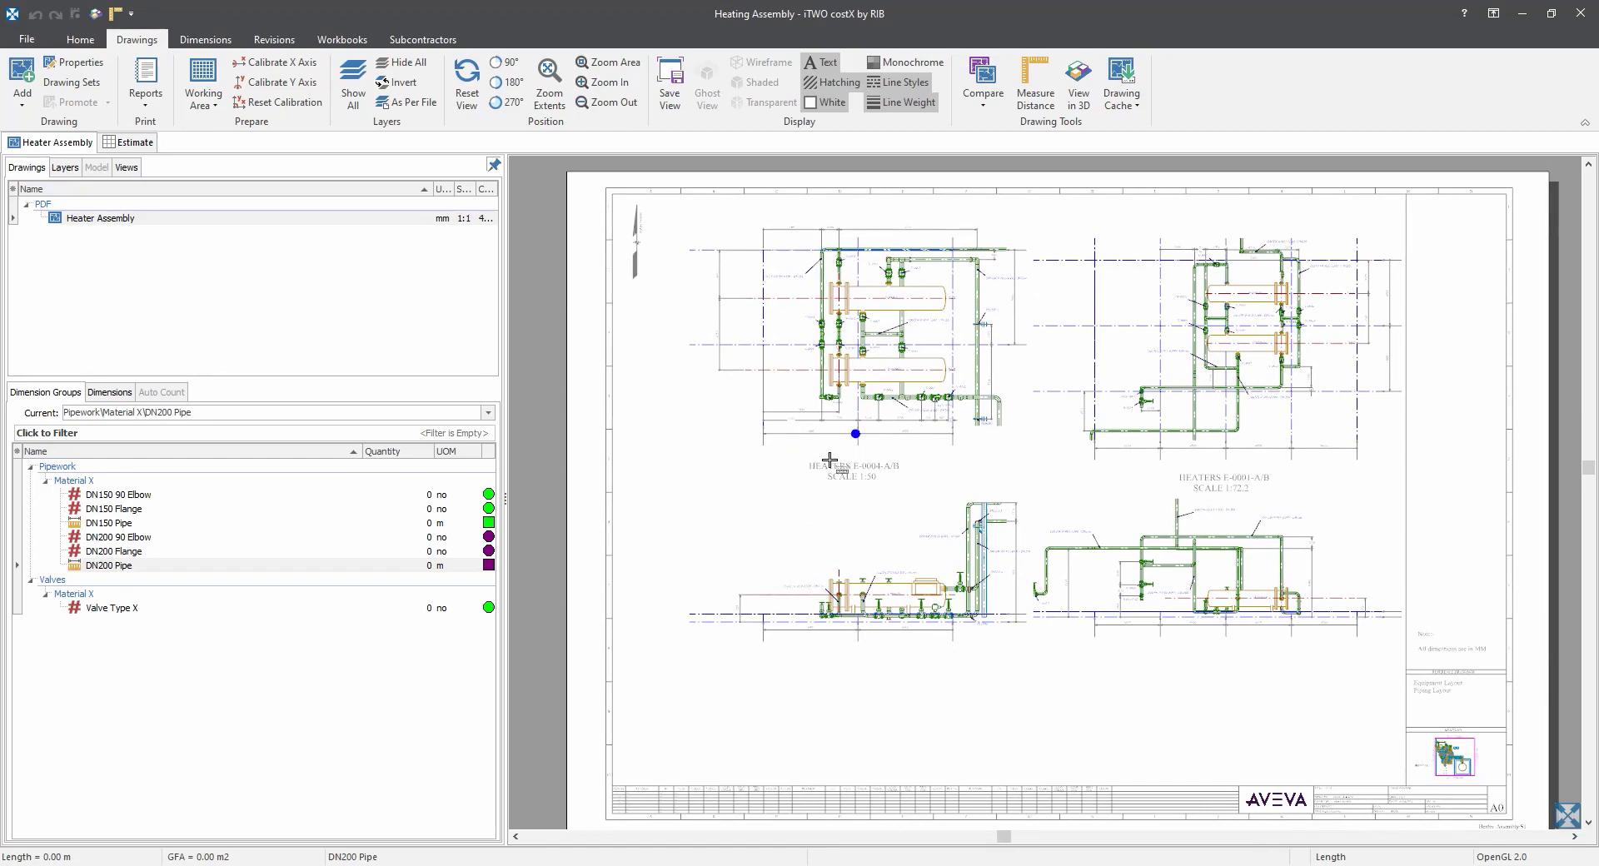
scroll(846, 479, up, 2)
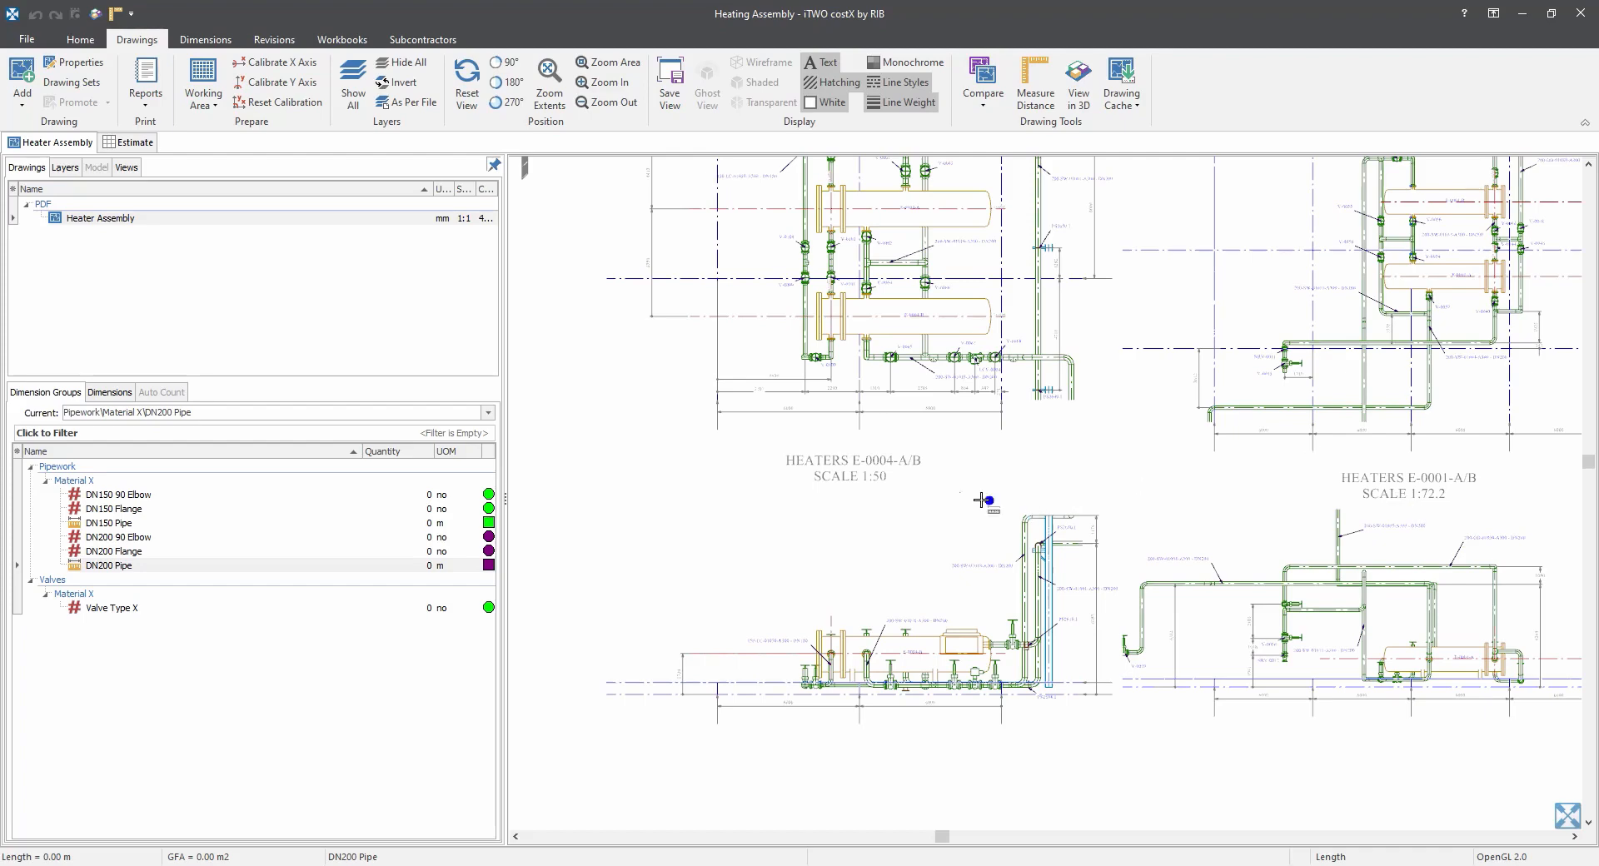
mouse_move(810, 456)
mouse_down()
mouse_move(846, 504)
mouse_move(890, 523)
mouse_up()
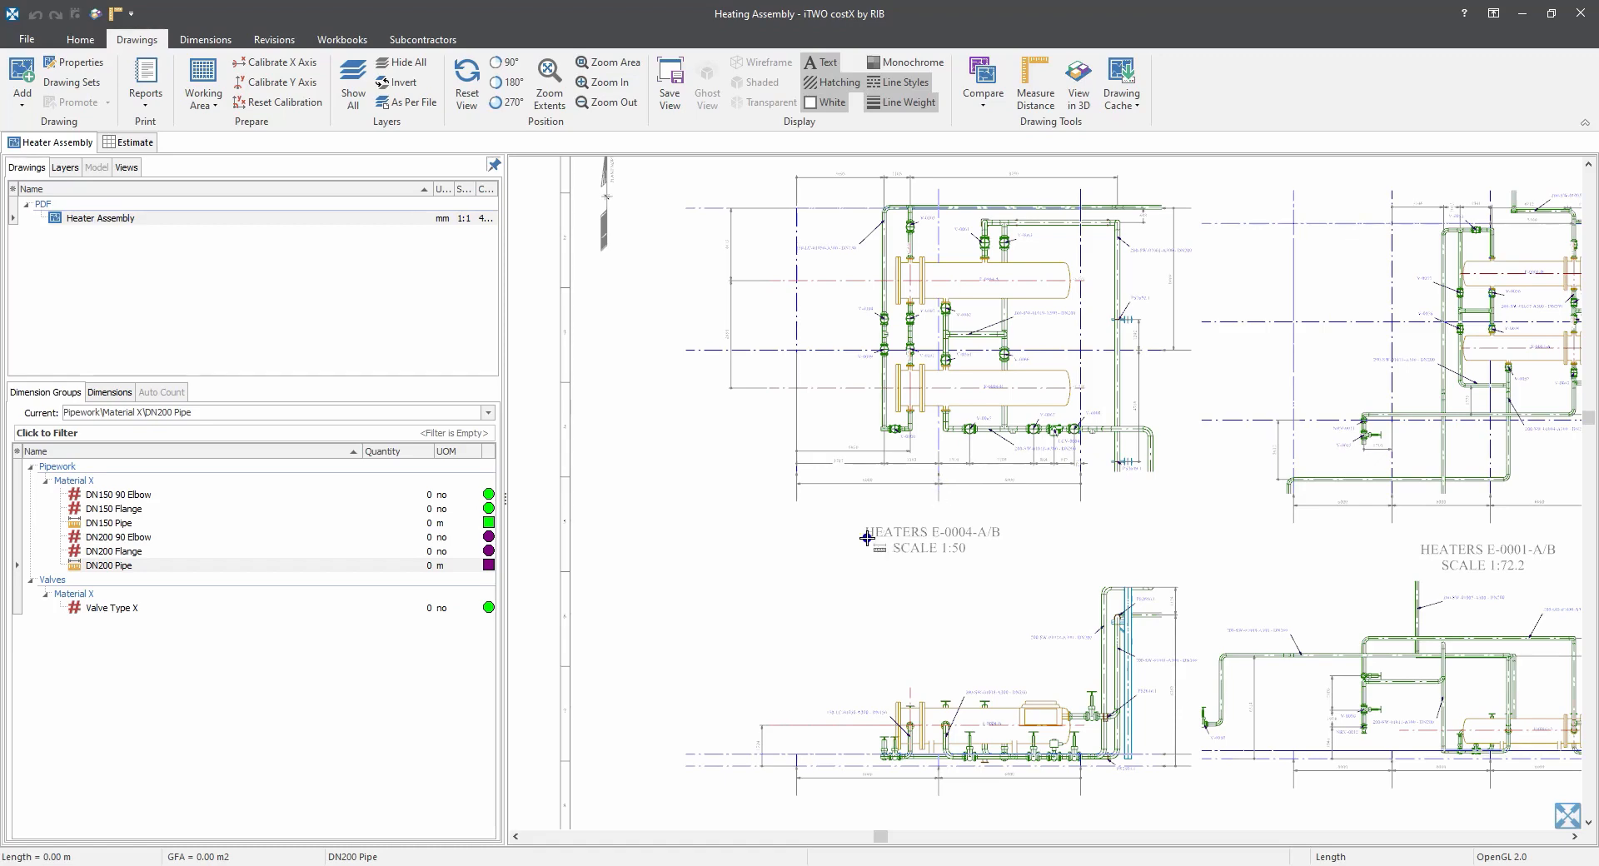
scroll(820, 466, up, 3)
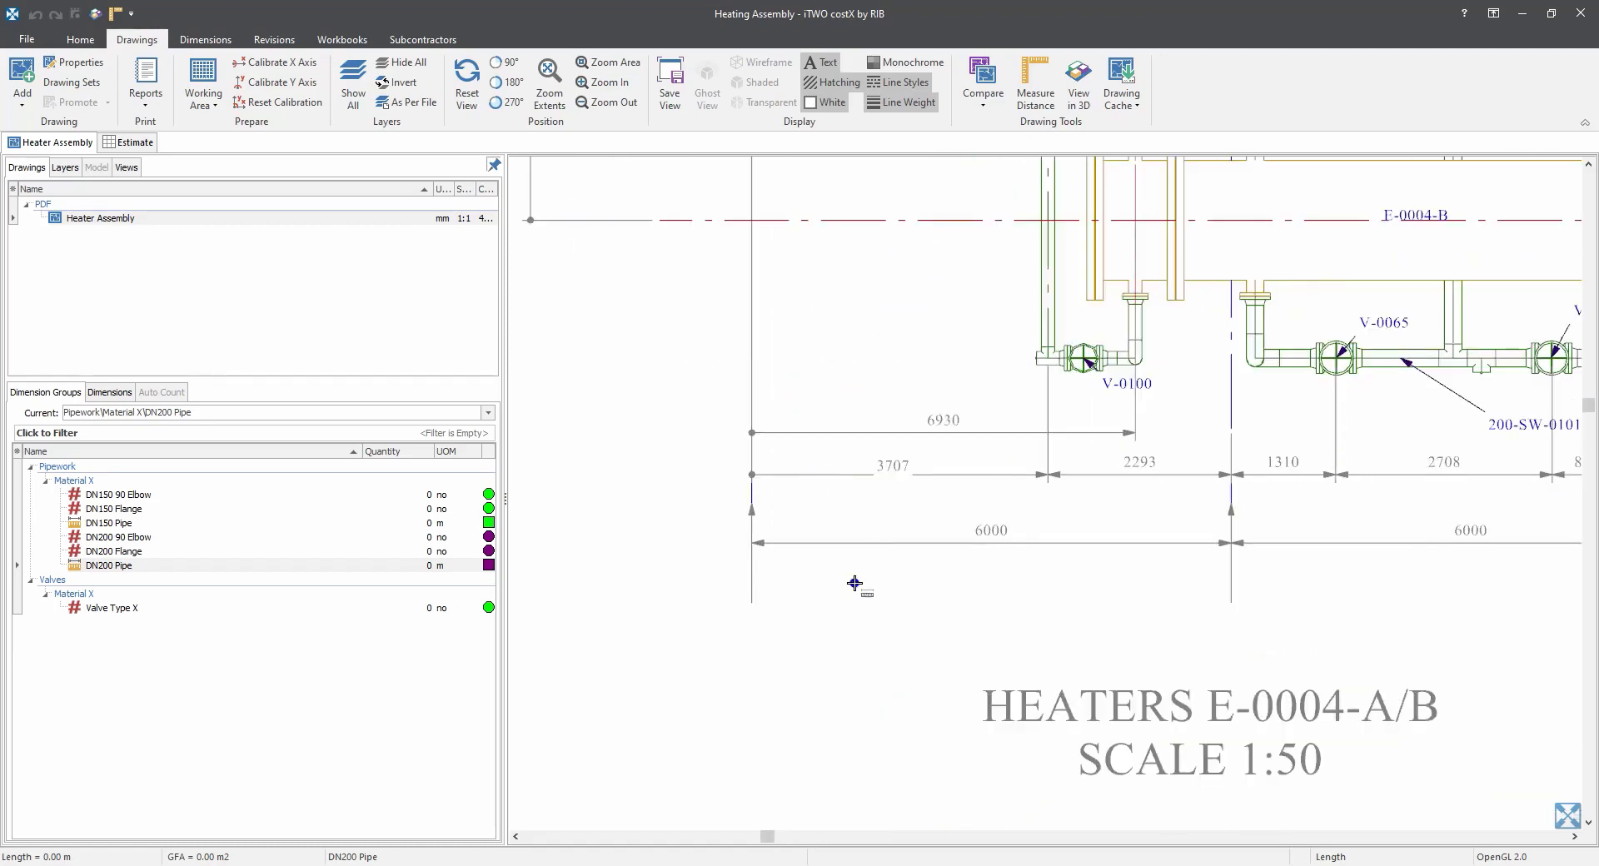
click(1043, 87)
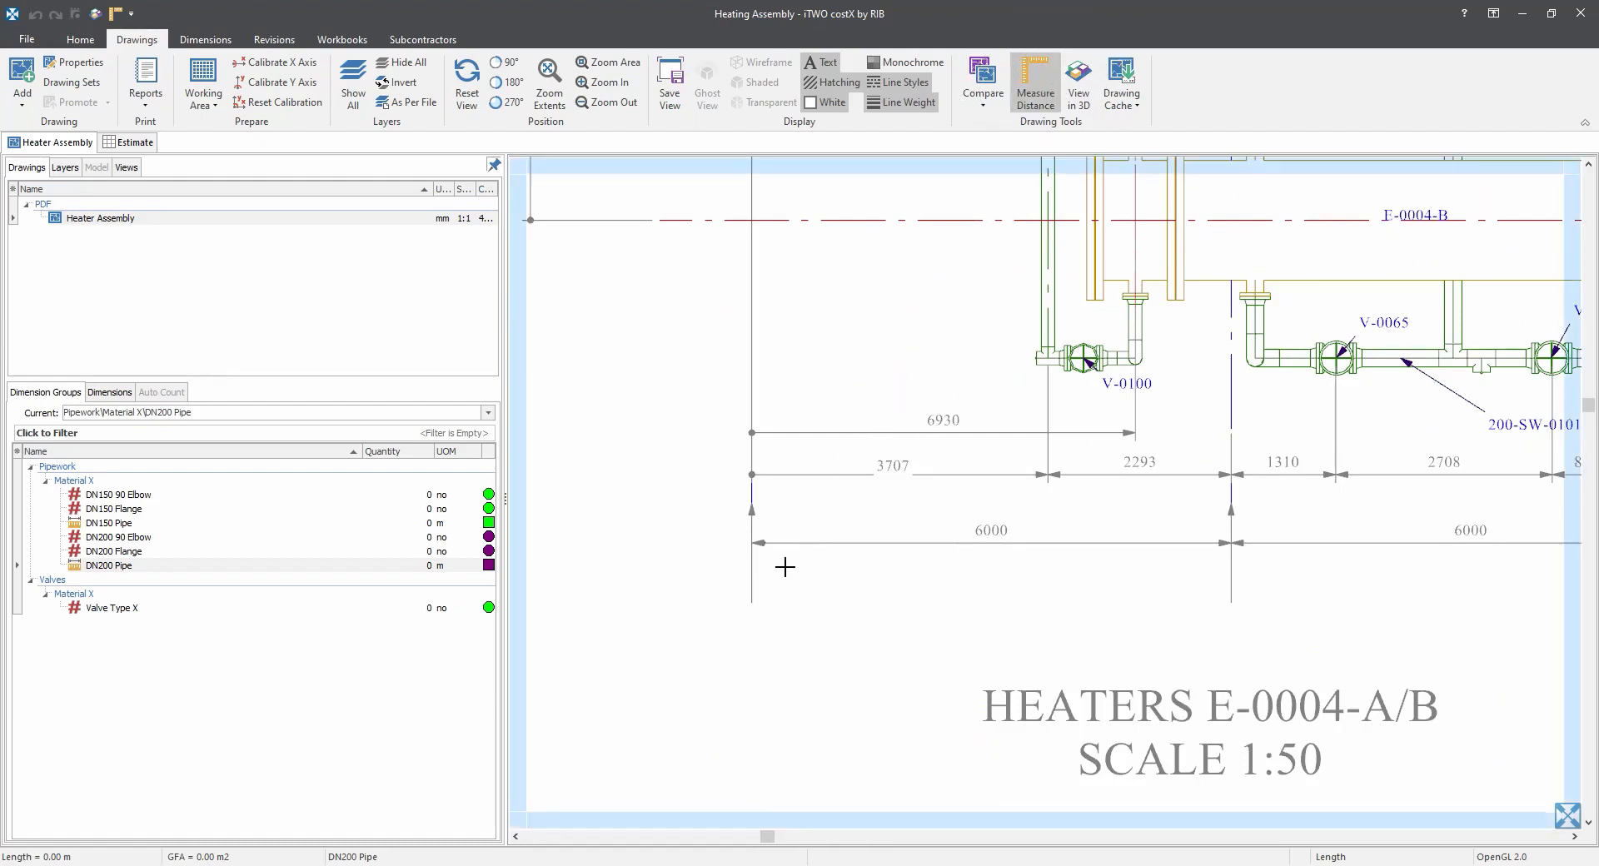
click(754, 585)
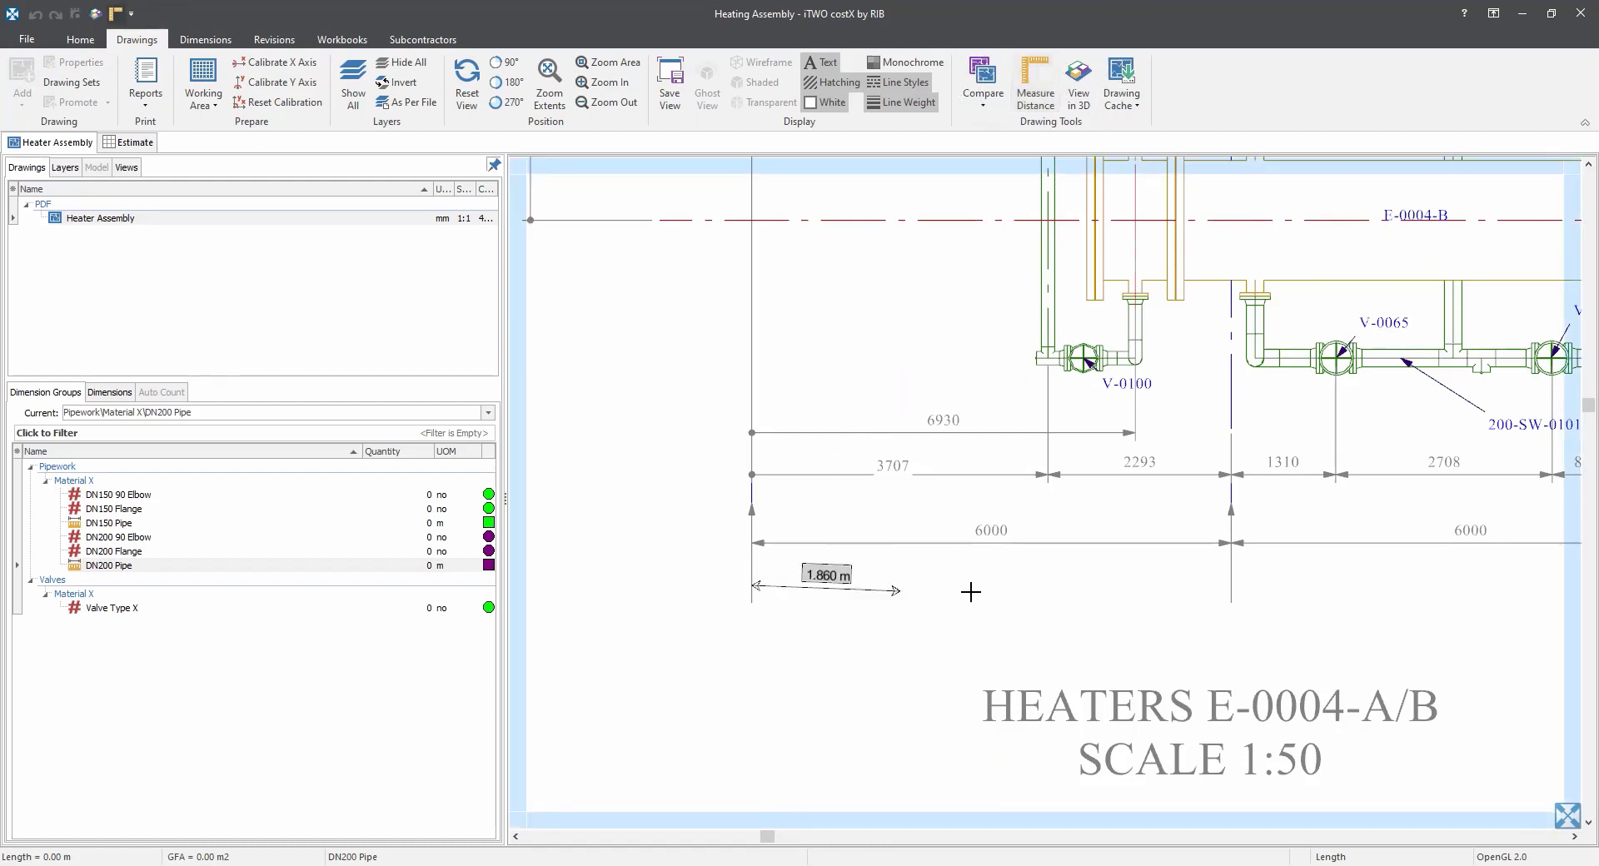
click(1214, 587)
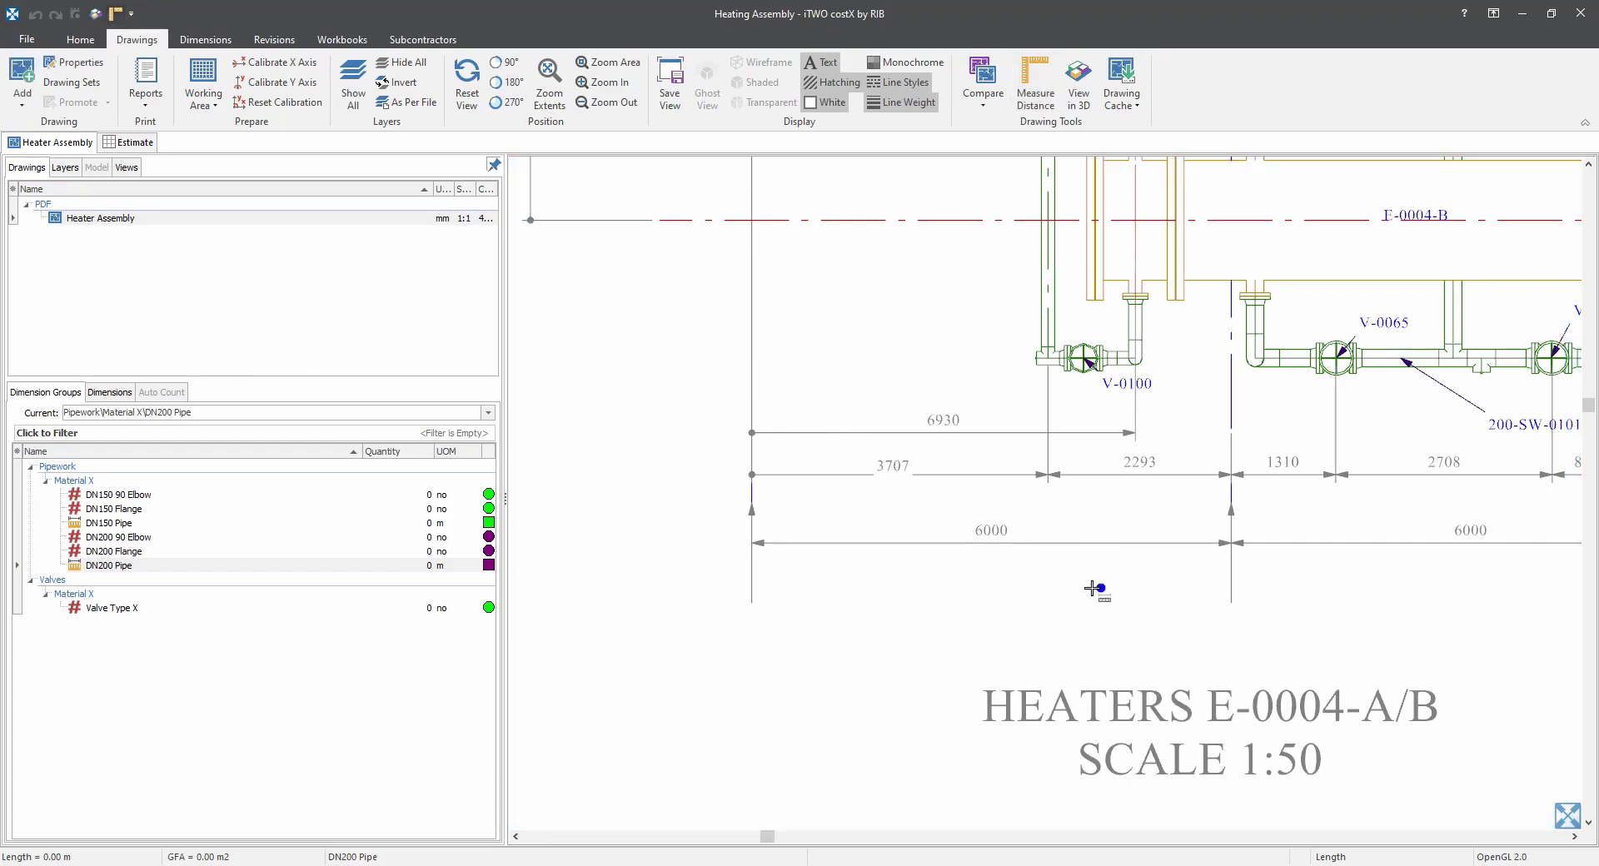
Measure the 6000 grid spacing below the Heaters E-0001-A/B plan view to check its scale.
scroll(1057, 575, down, 5)
scroll(850, 594, right, 2)
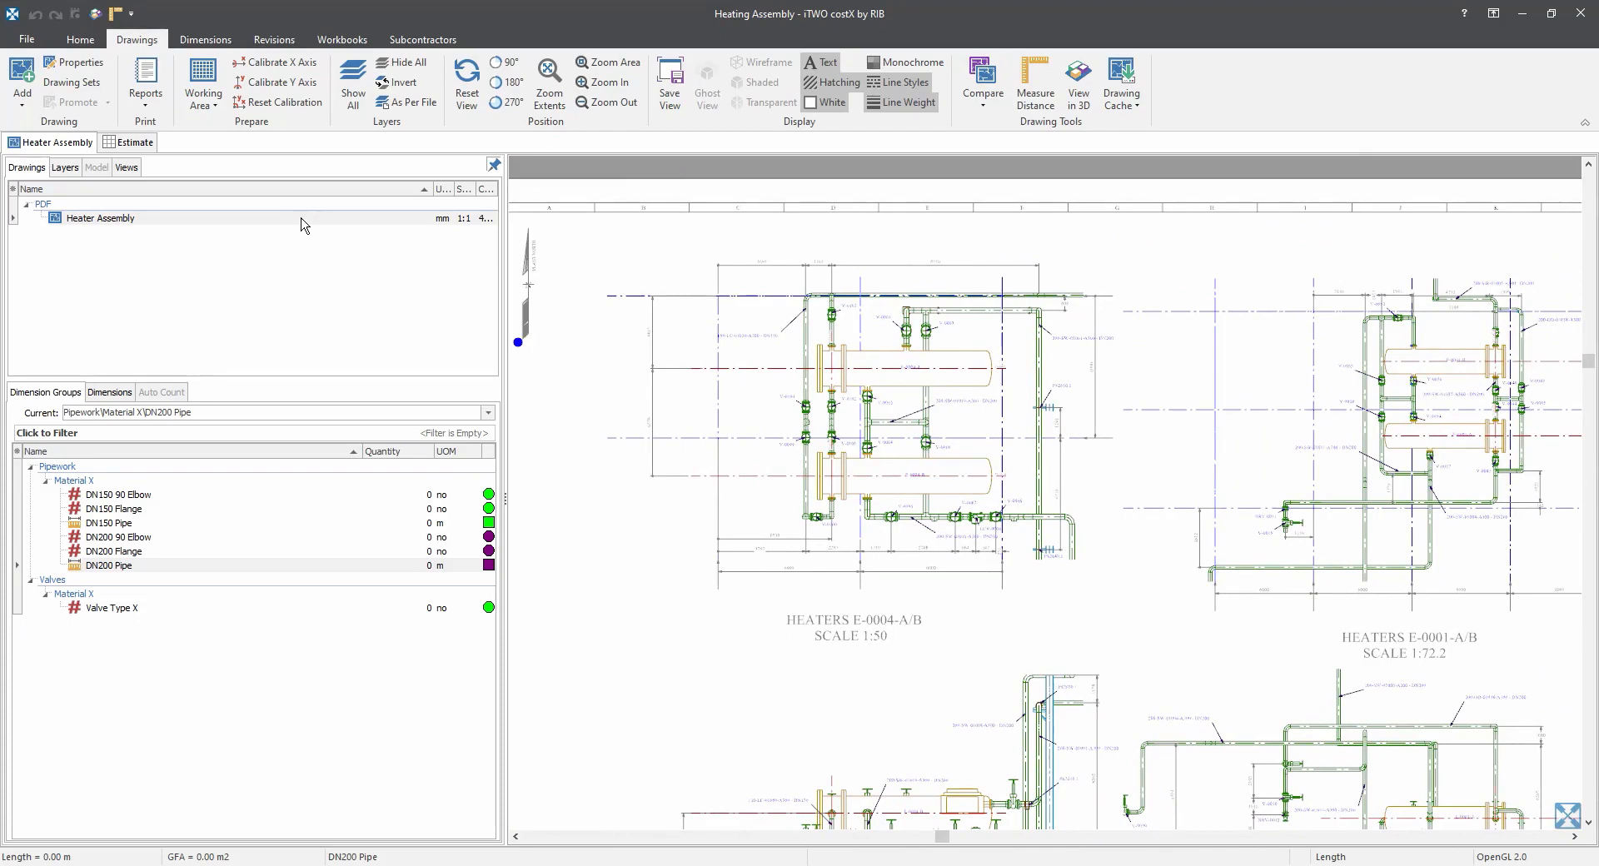
scroll(866, 620, up, 3)
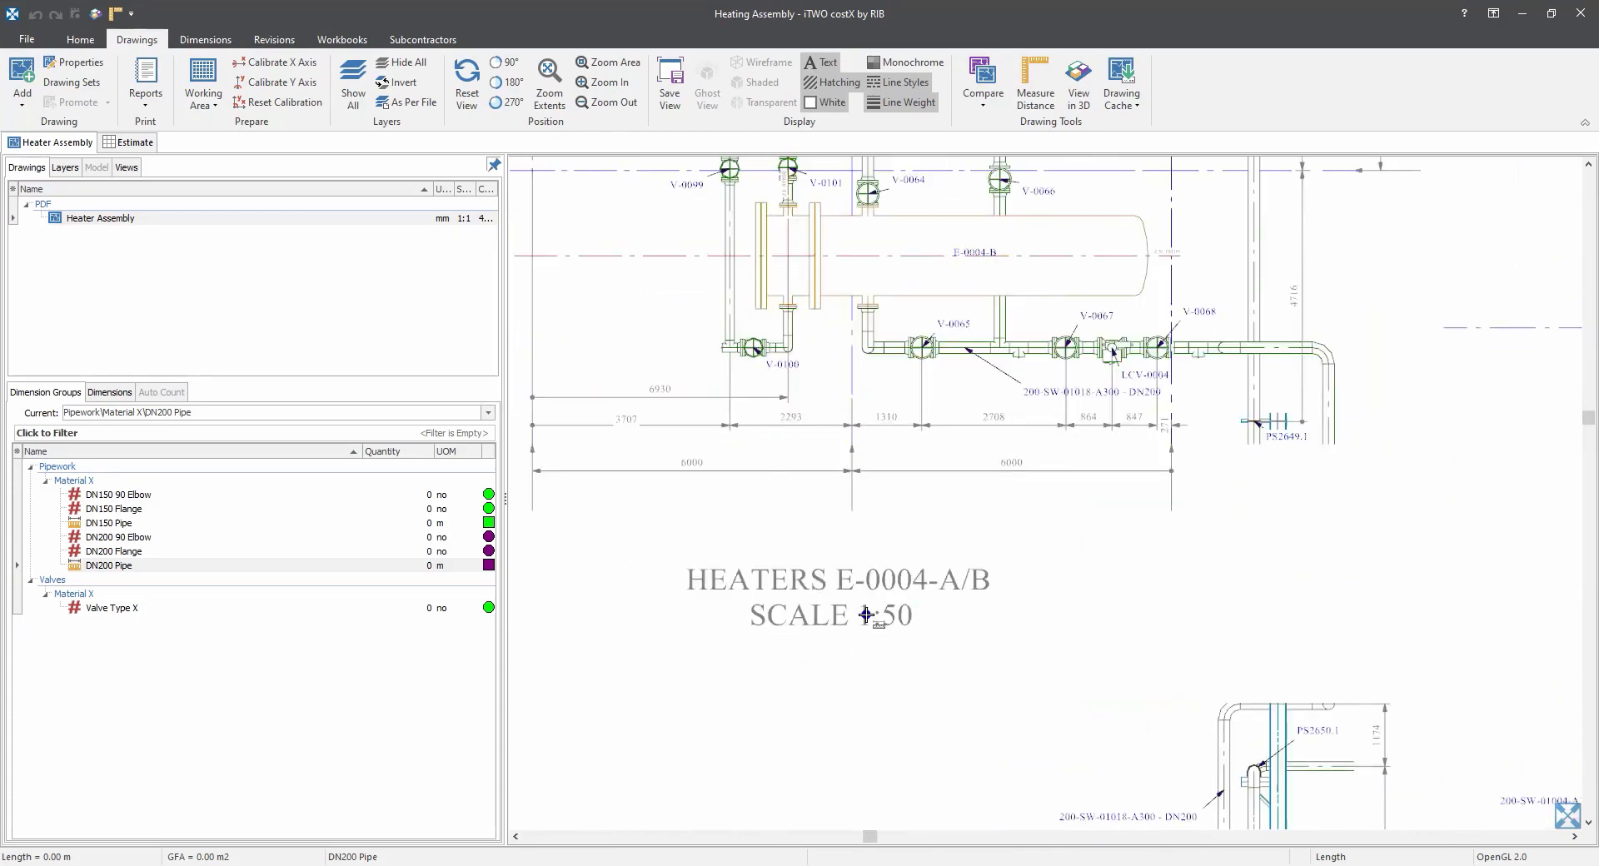
scroll(866, 614, down, 4)
scroll(1072, 614, up, 1)
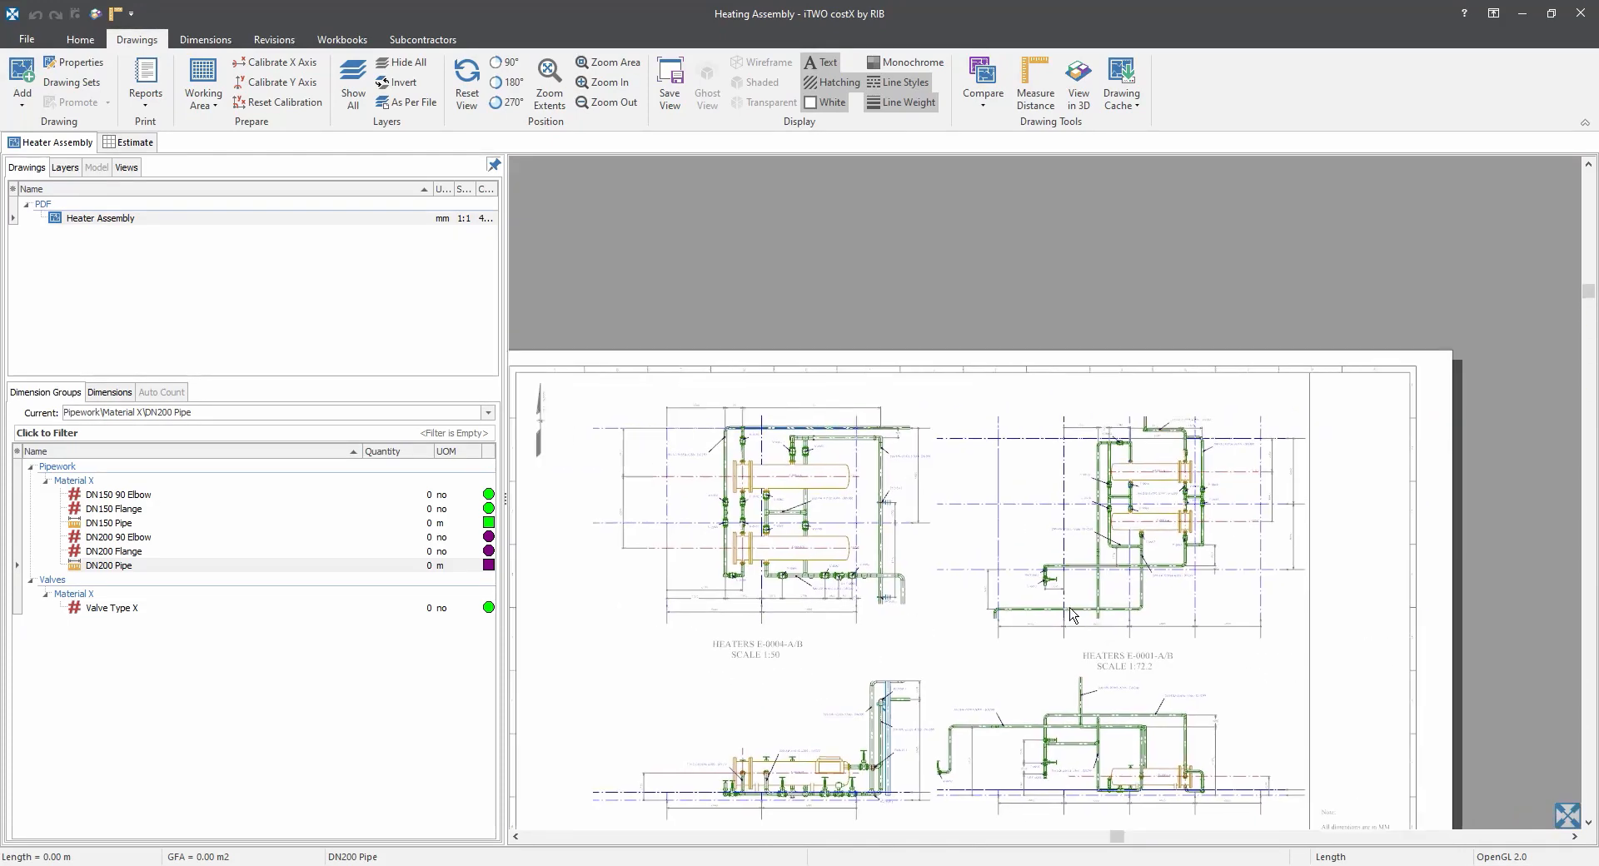
scroll(1072, 614, up, 5)
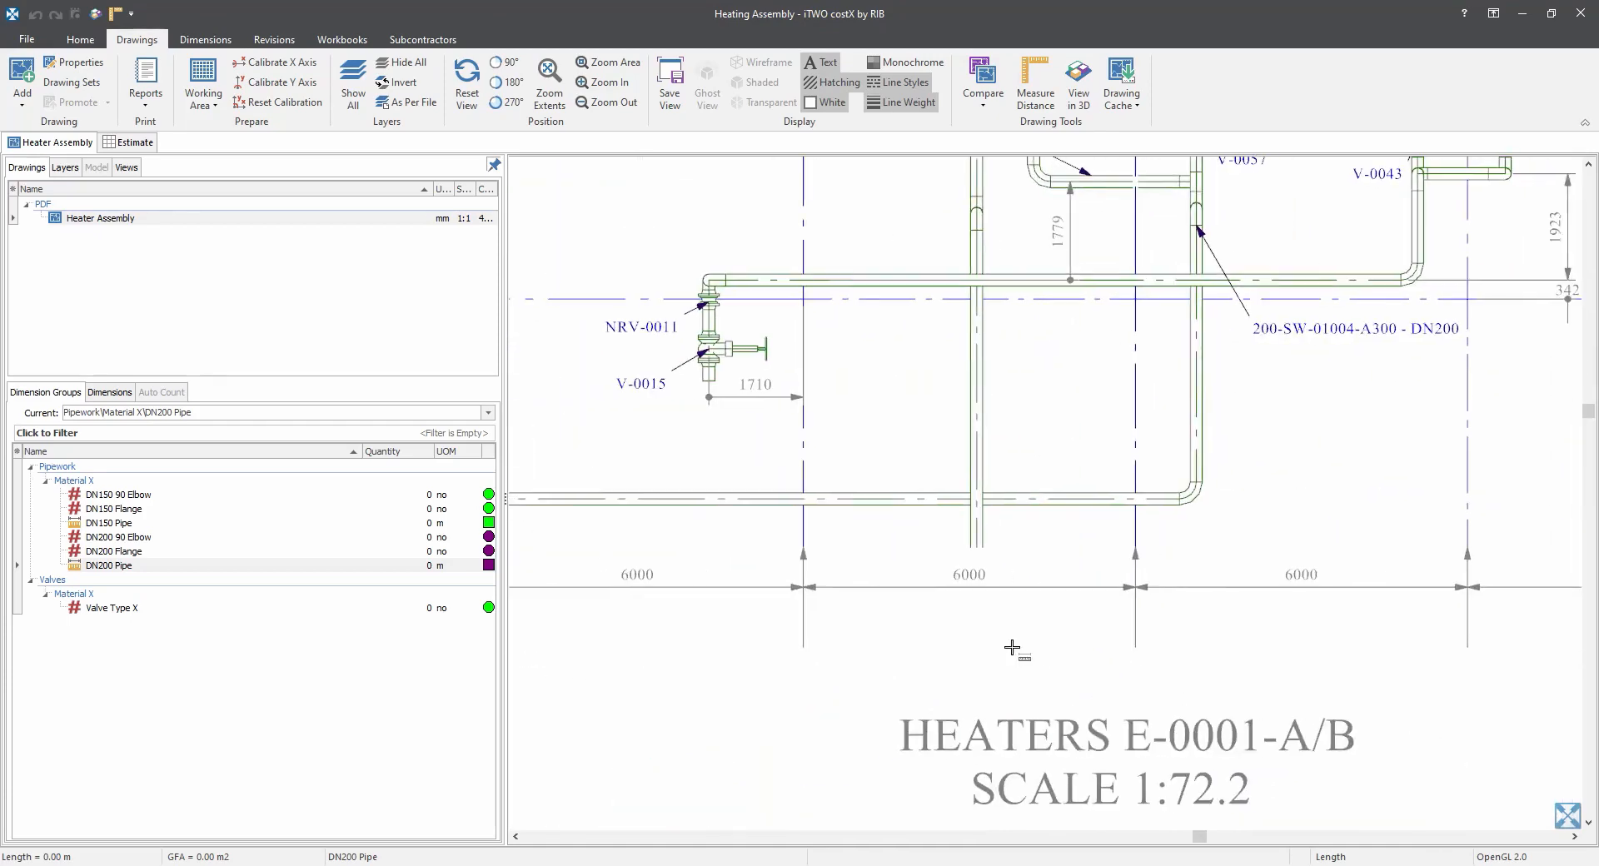
scroll(929, 658, up, 1)
key(m)
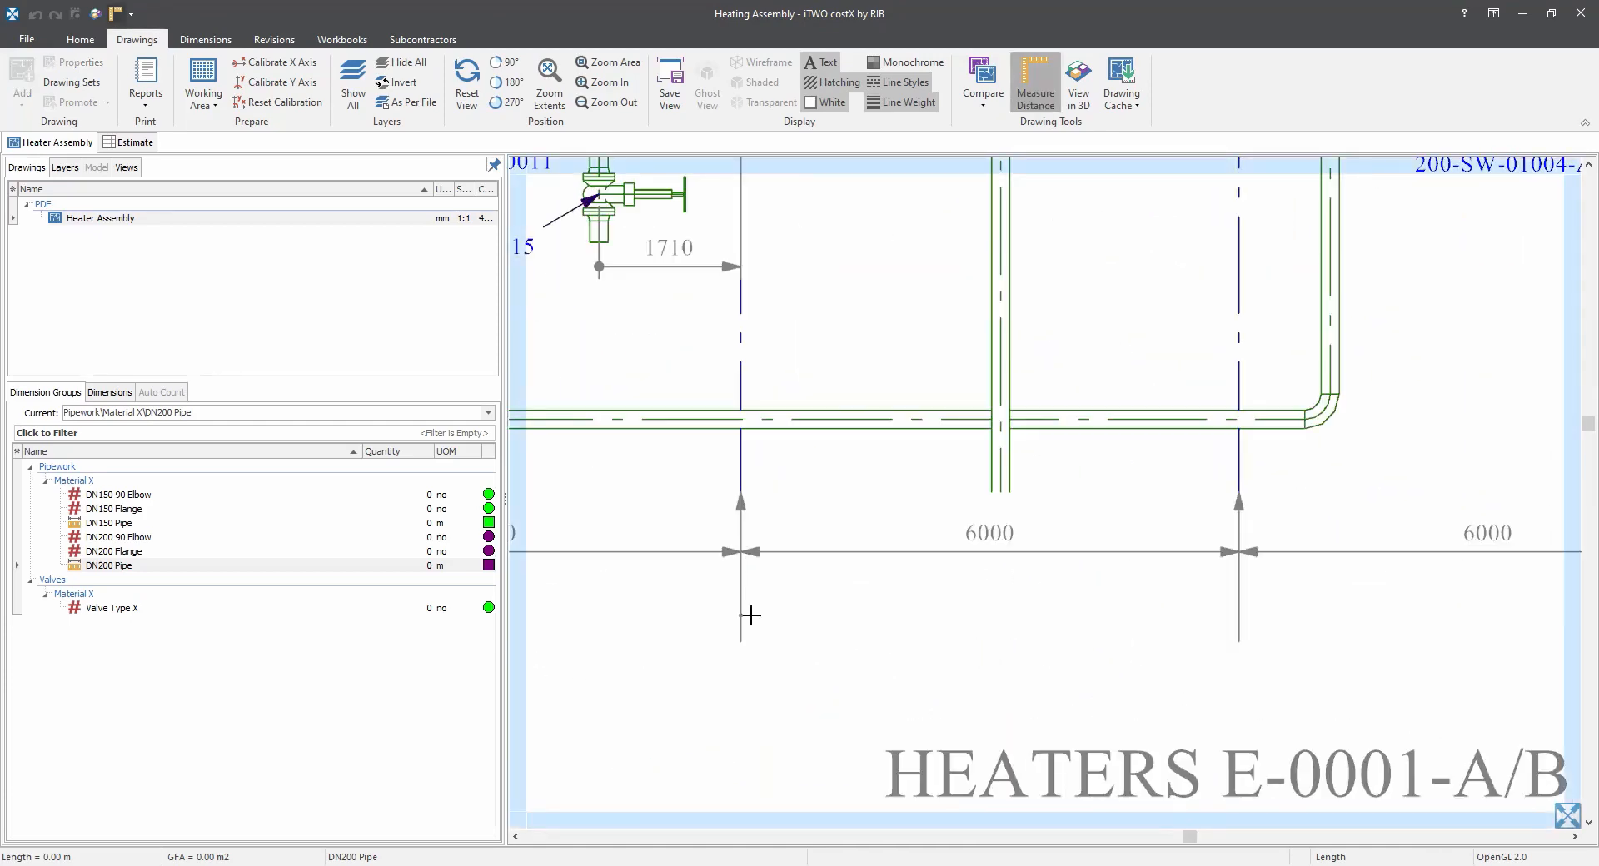
click(745, 615)
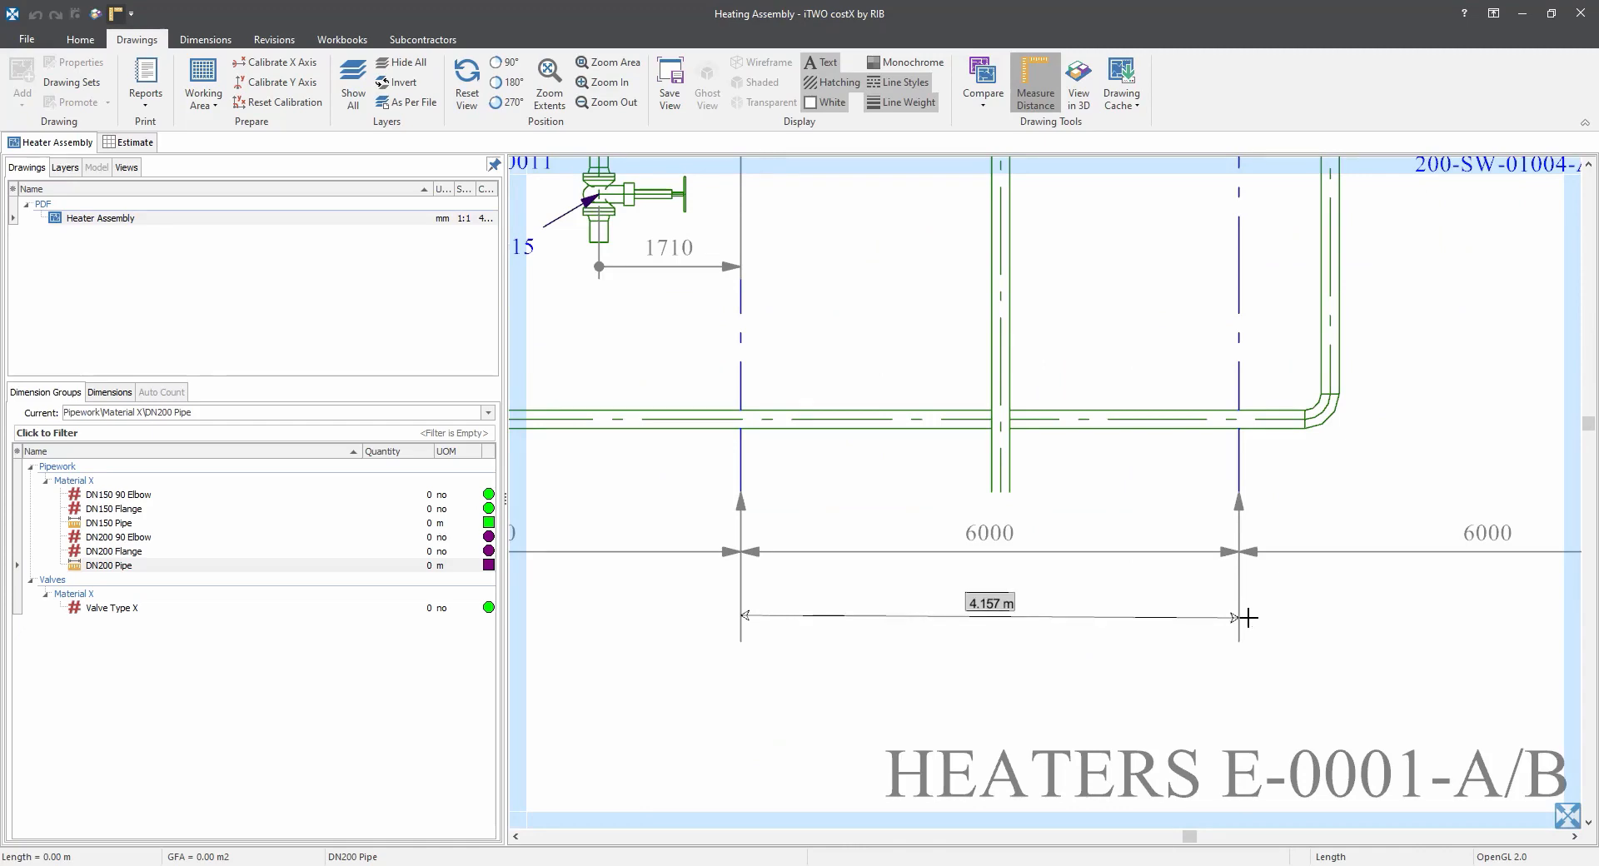
key(Escape)
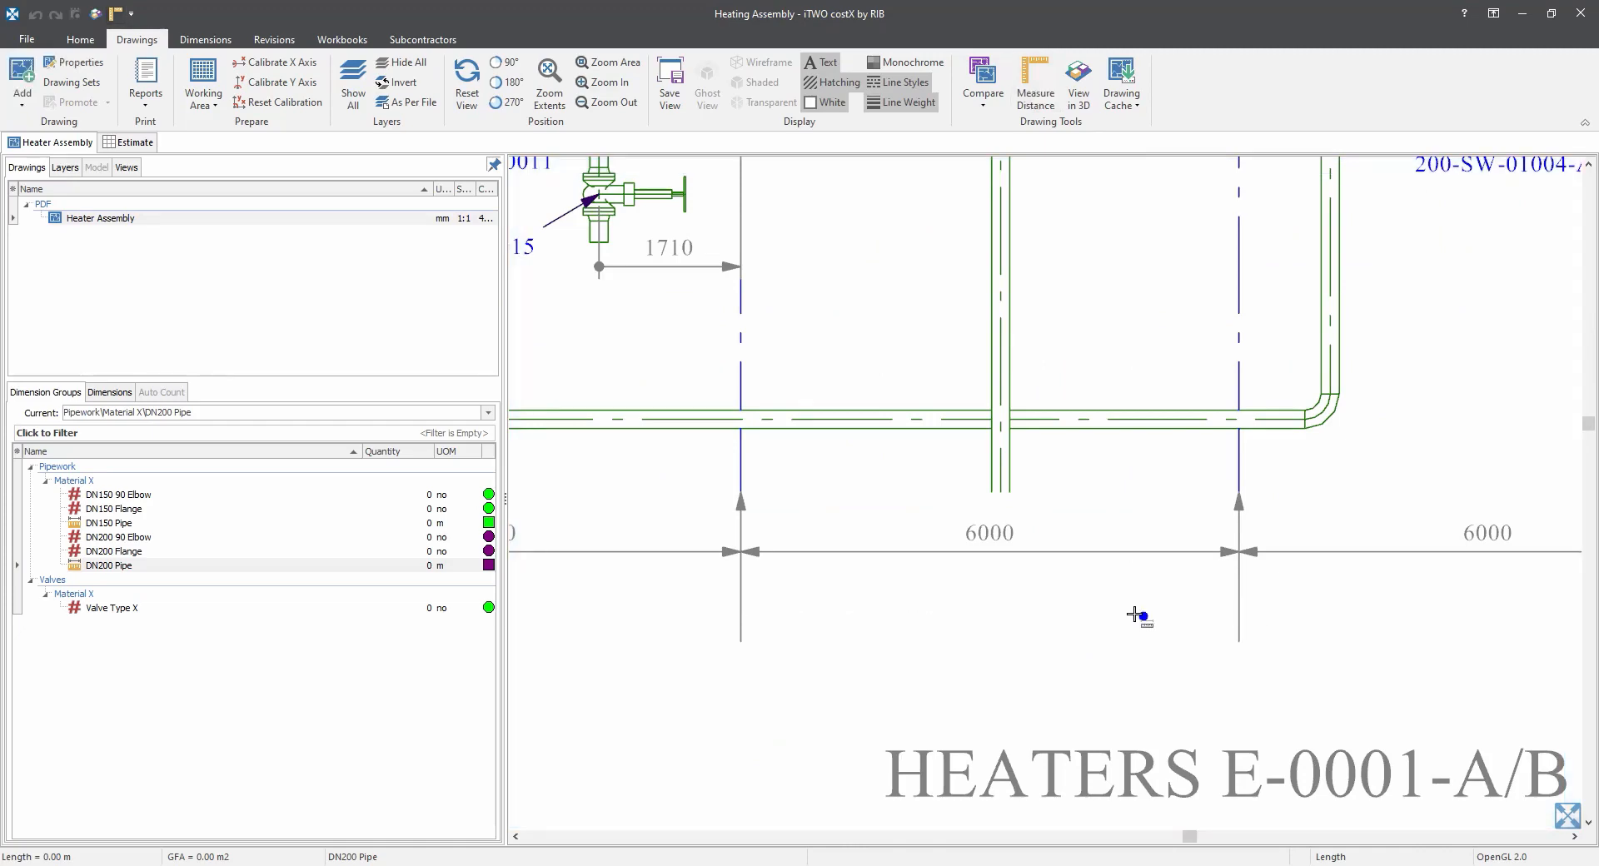
Set the Heater Assembly drawing's working area around the Heaters E-0004-A/B plan and elevation views.
scroll(1138, 614, down, 3)
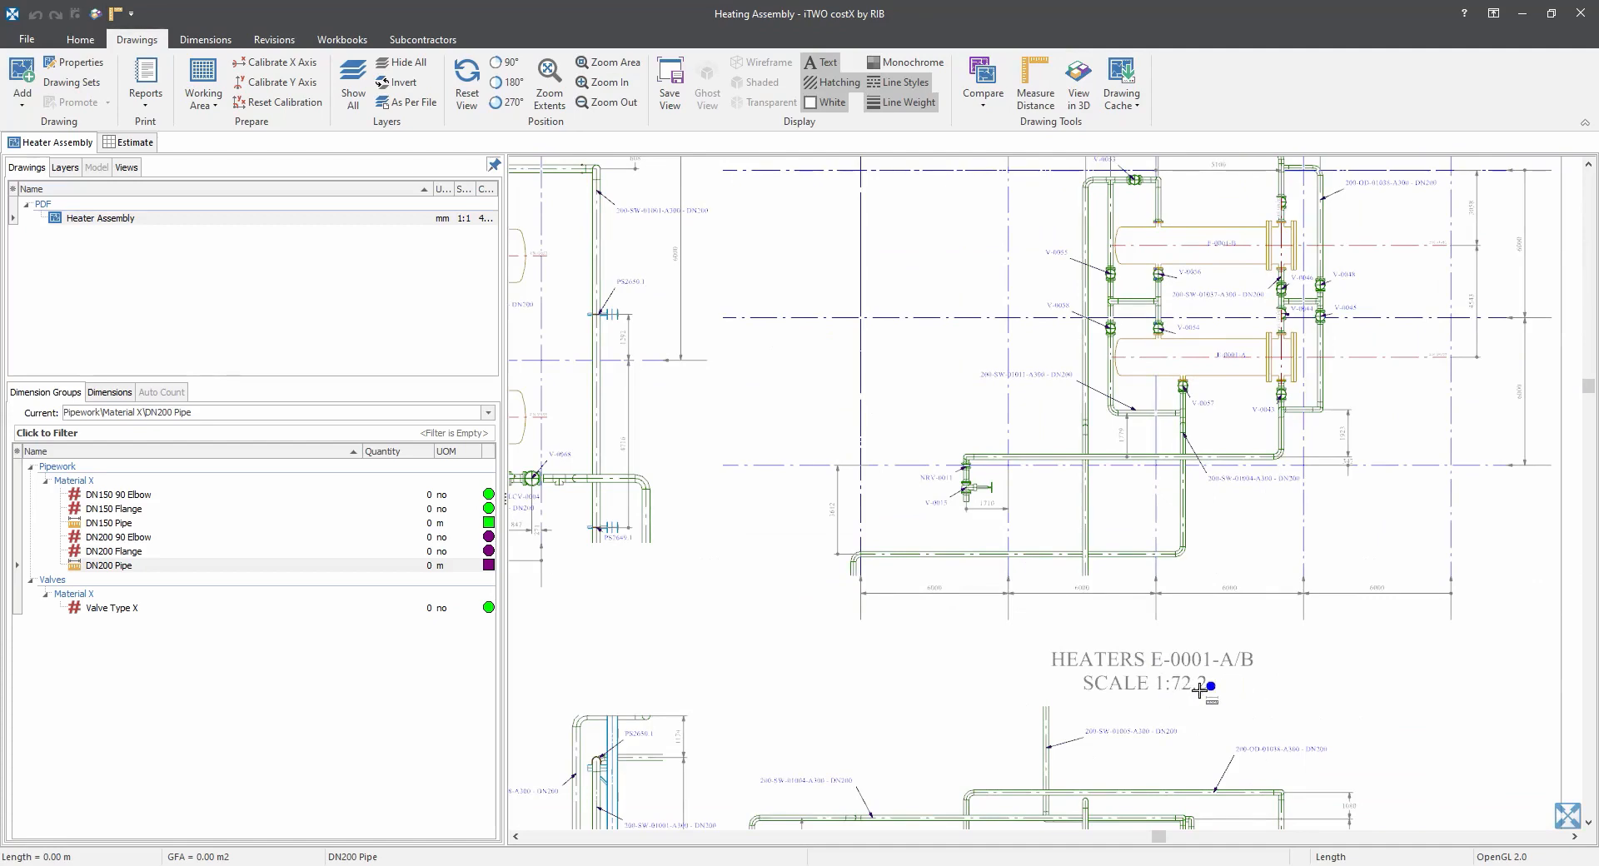
scroll(1181, 690, down, 2)
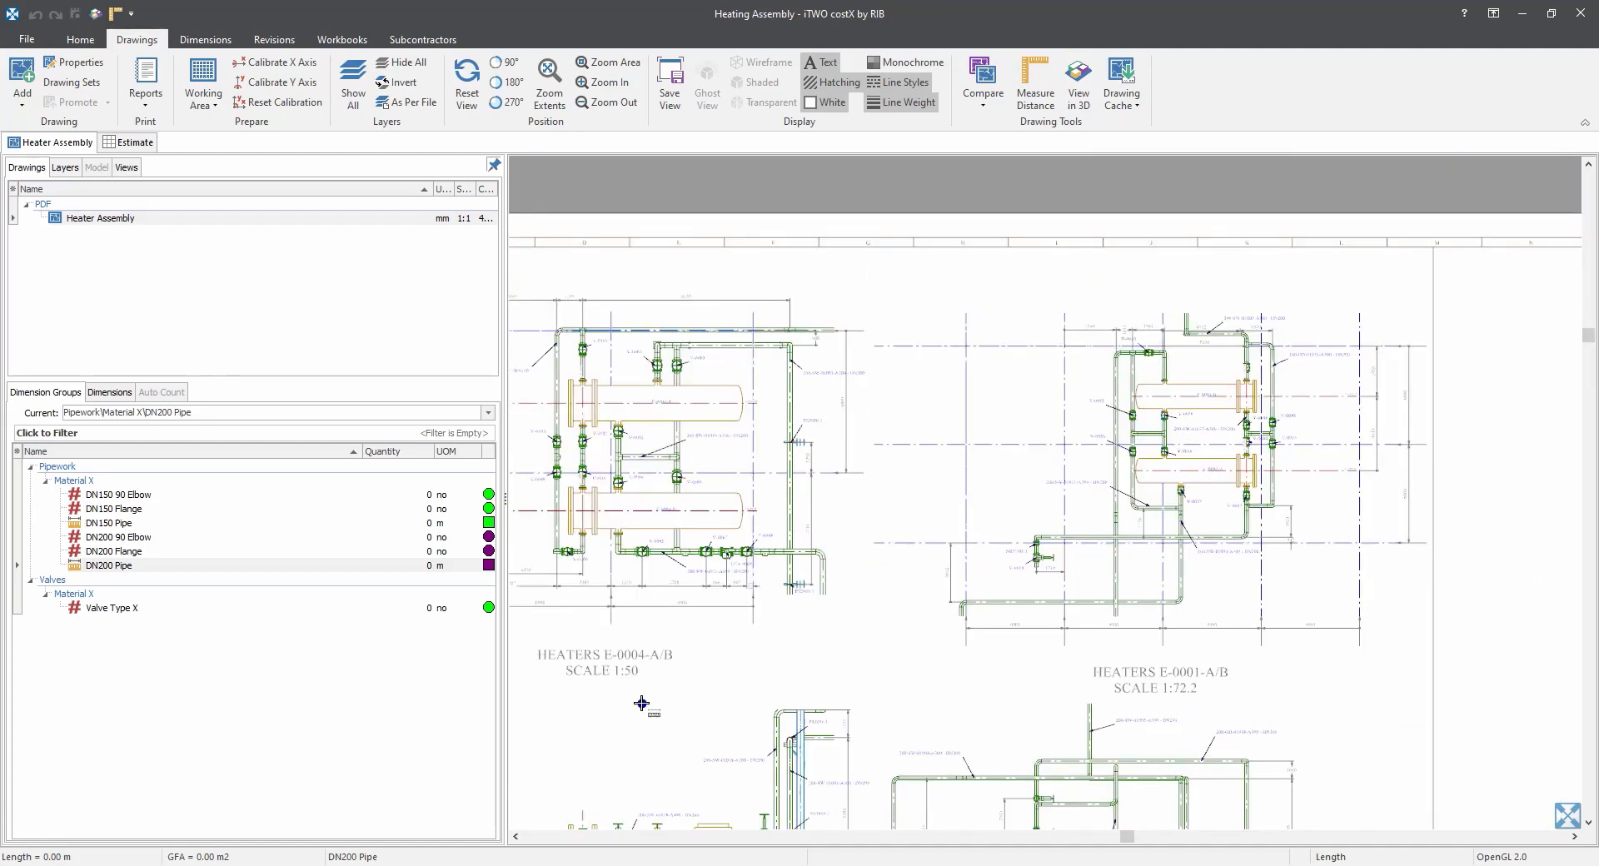
mouse_move(652, 696)
mouse_down()
mouse_move(772, 593)
mouse_move(764, 572)
mouse_move(945, 585)
mouse_up()
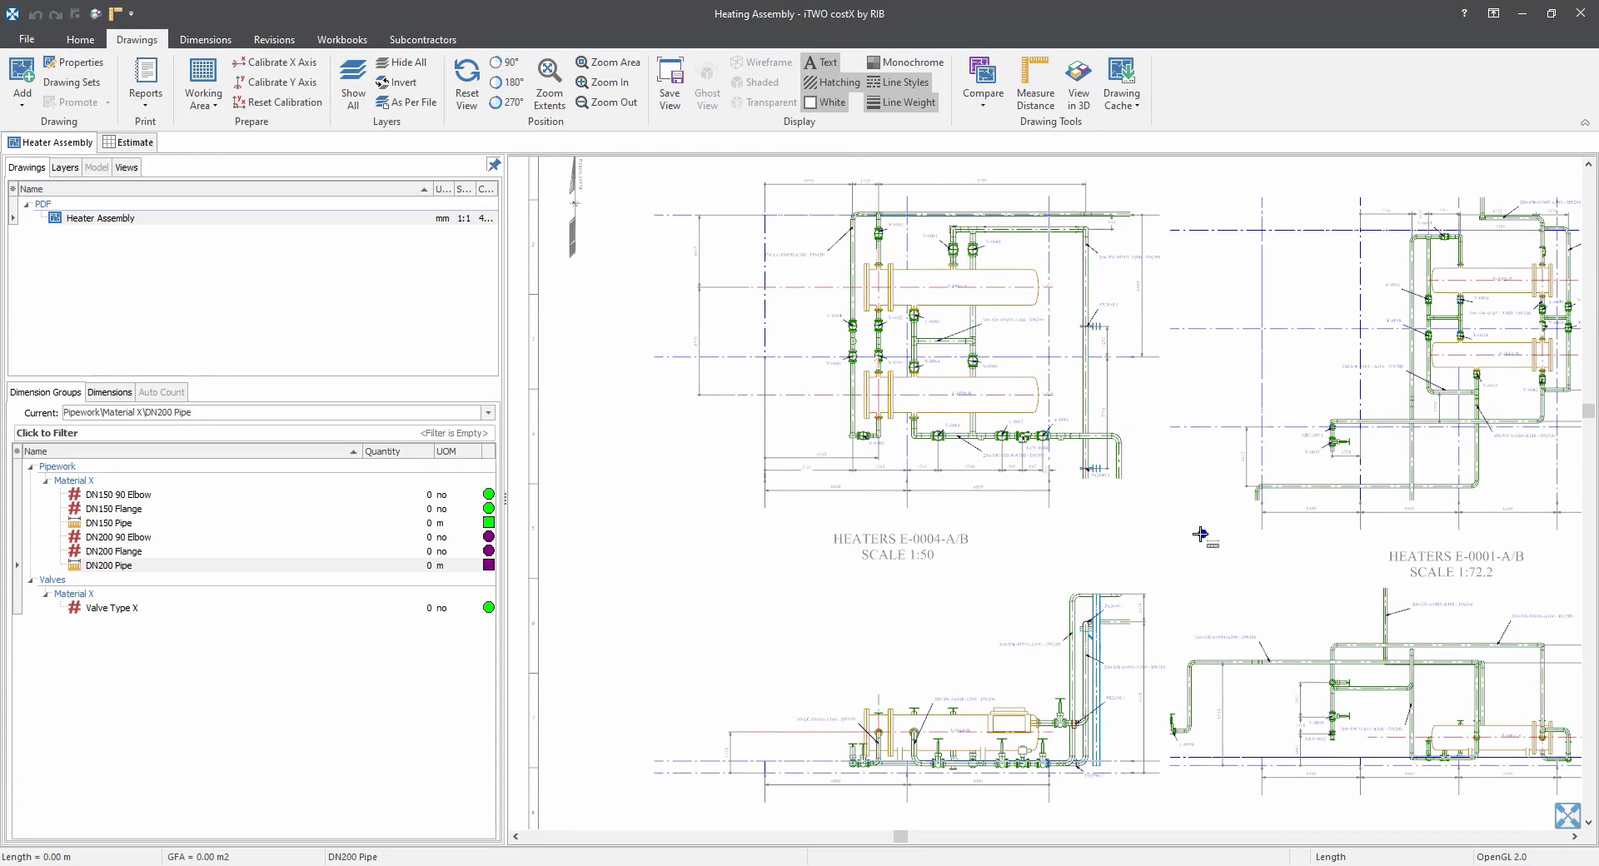
drag(1193, 535, 1068, 525)
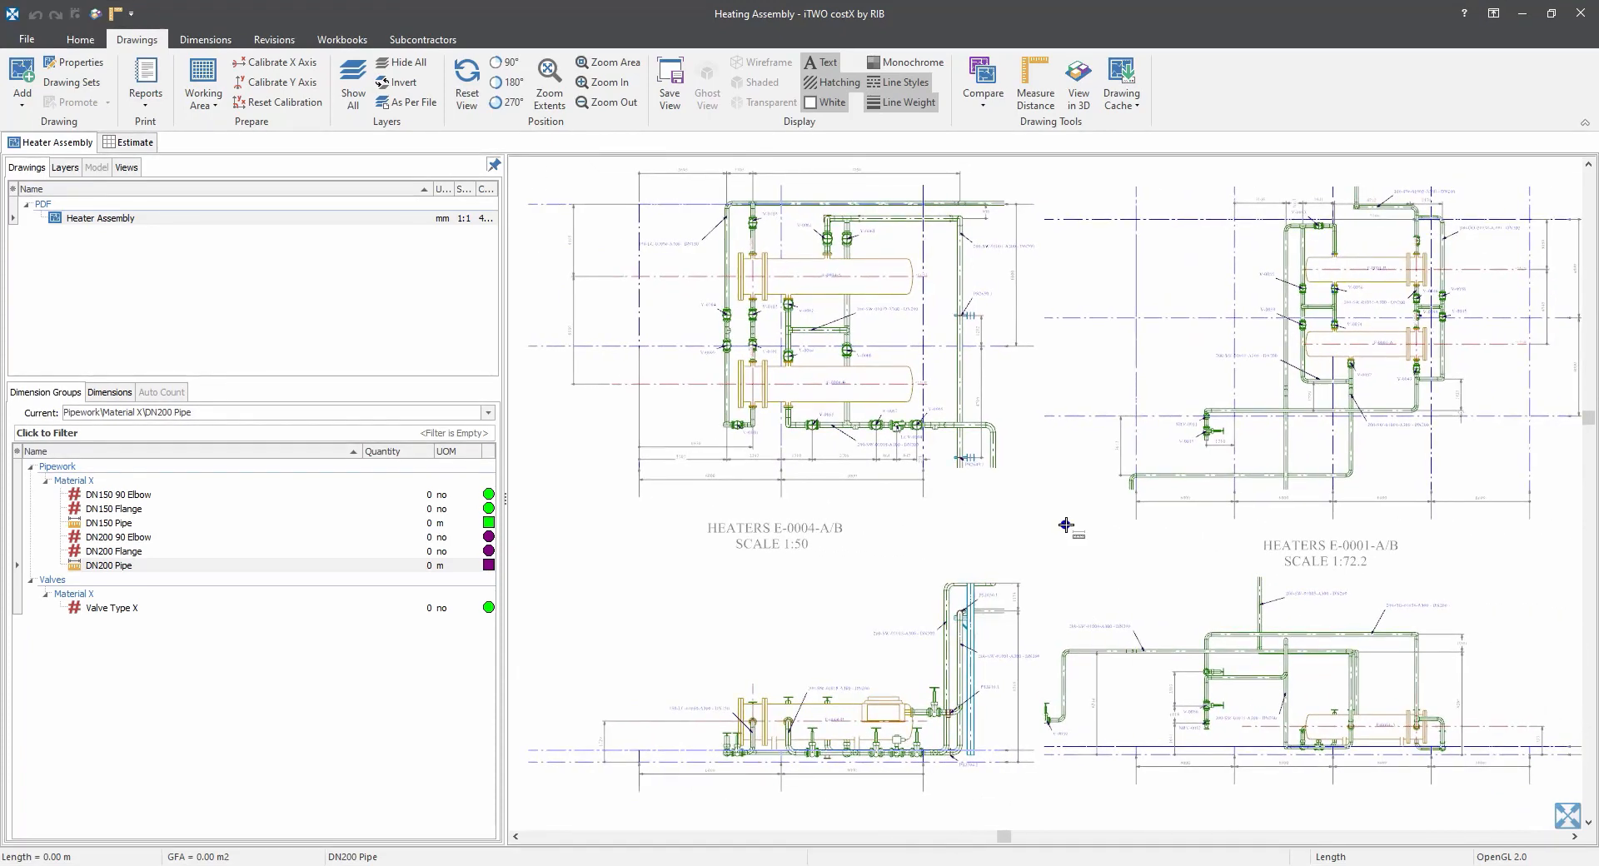
scroll(1068, 525, down, 5)
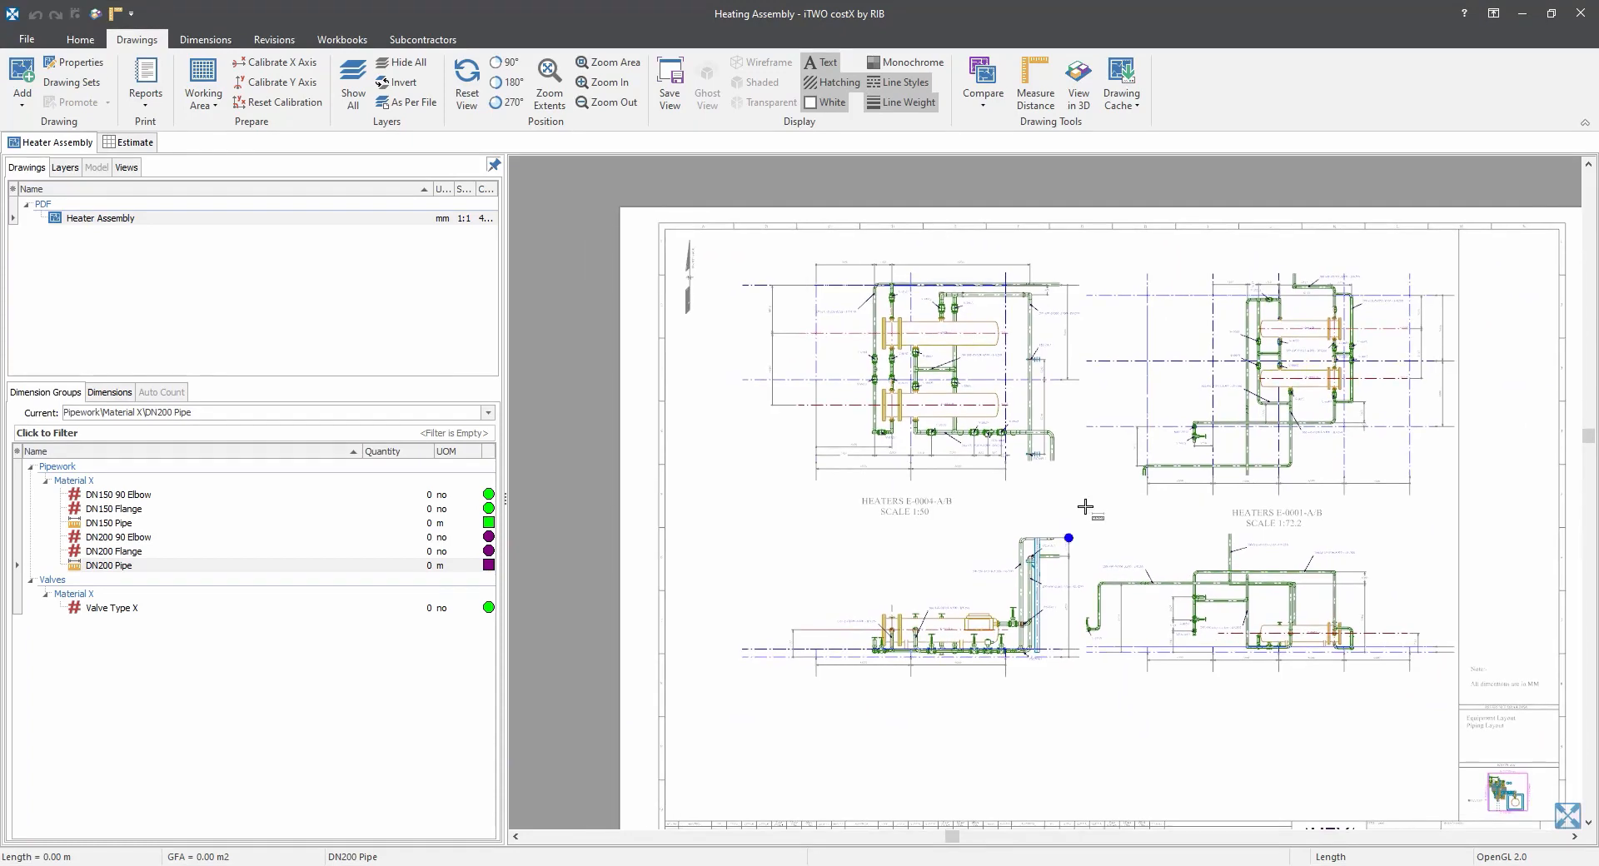
click(211, 108)
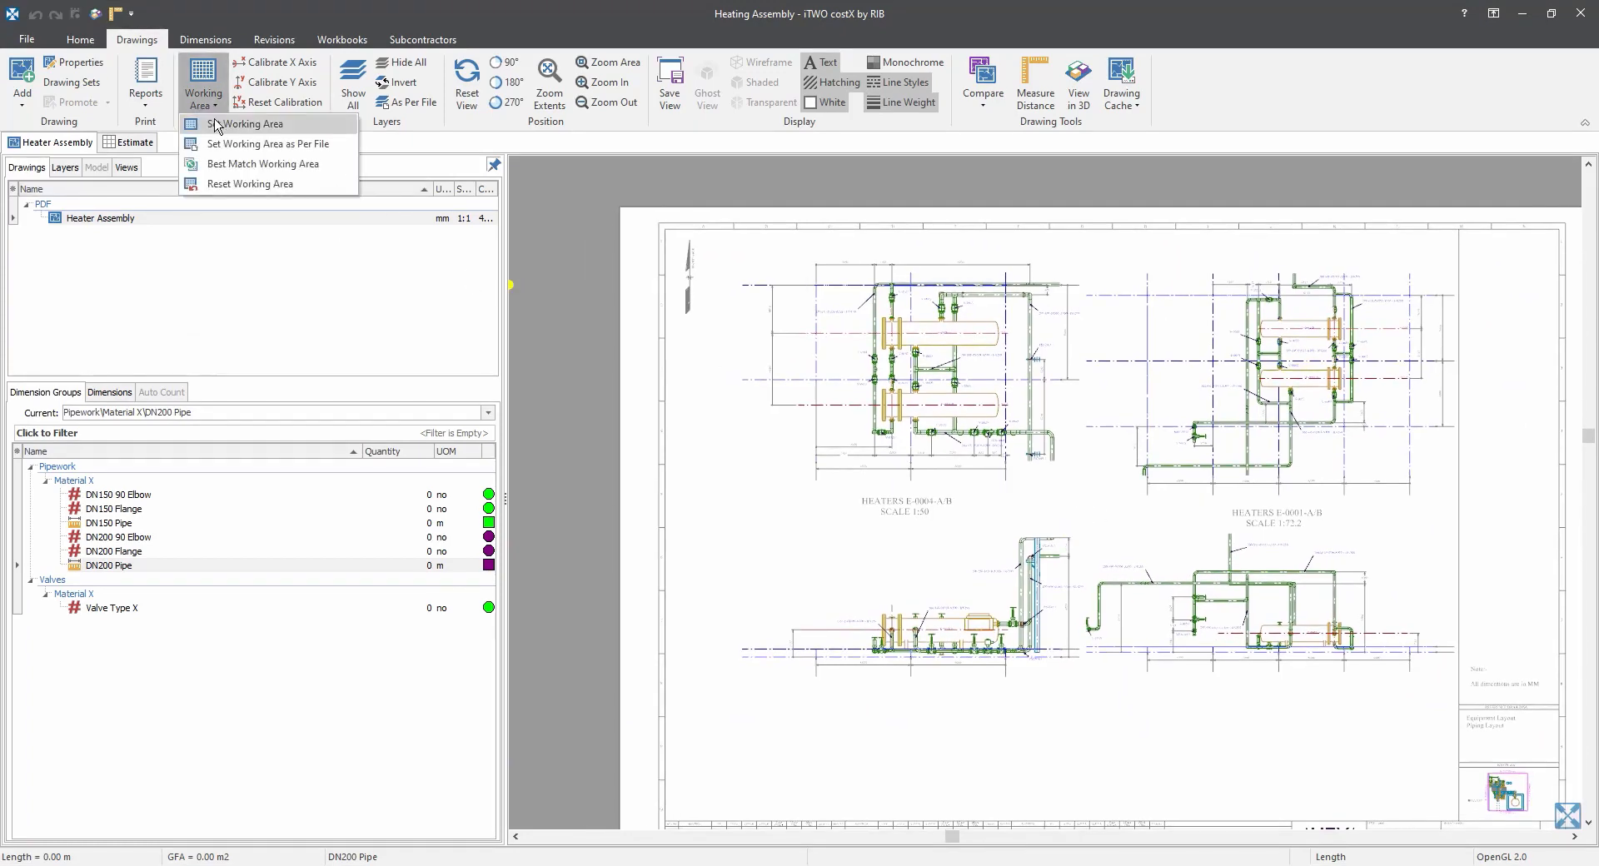
click(221, 127)
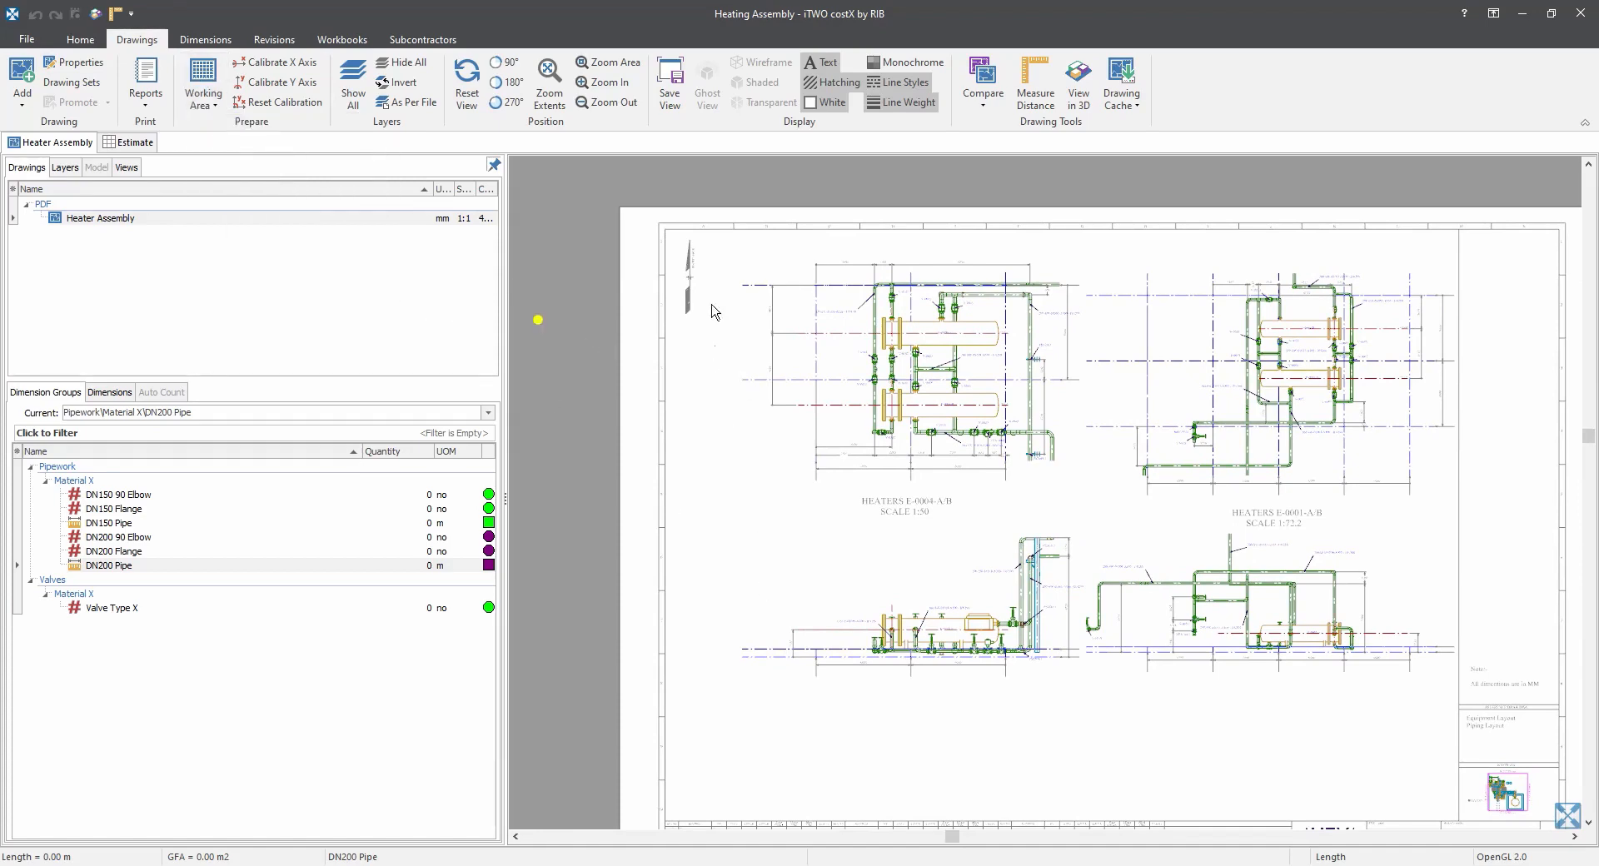
drag(706, 241, 1082, 694)
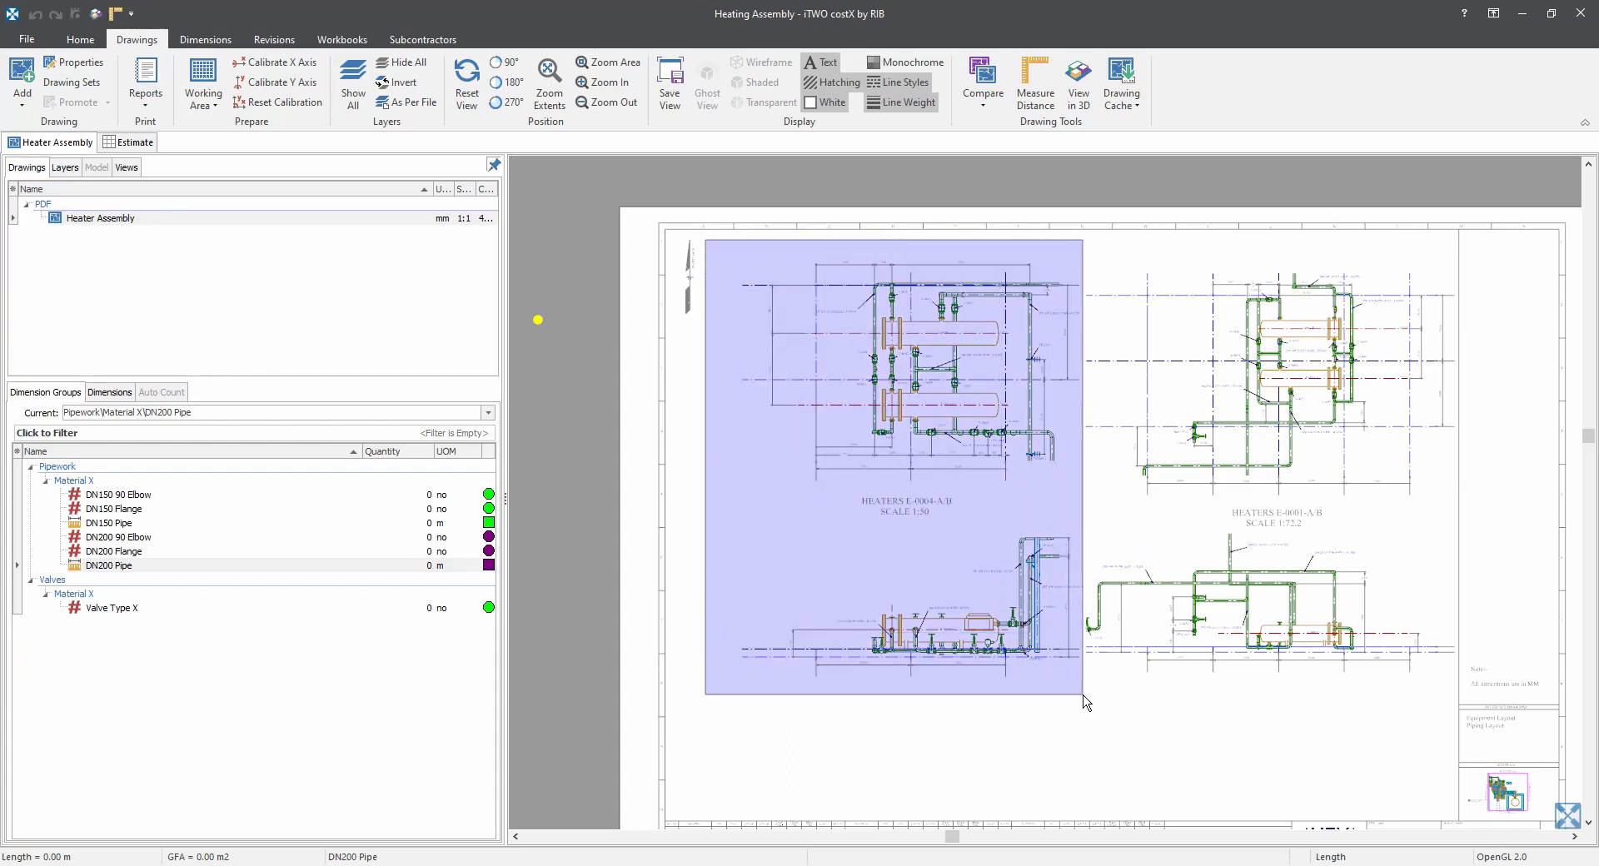
drag(1083, 695, 1084, 695)
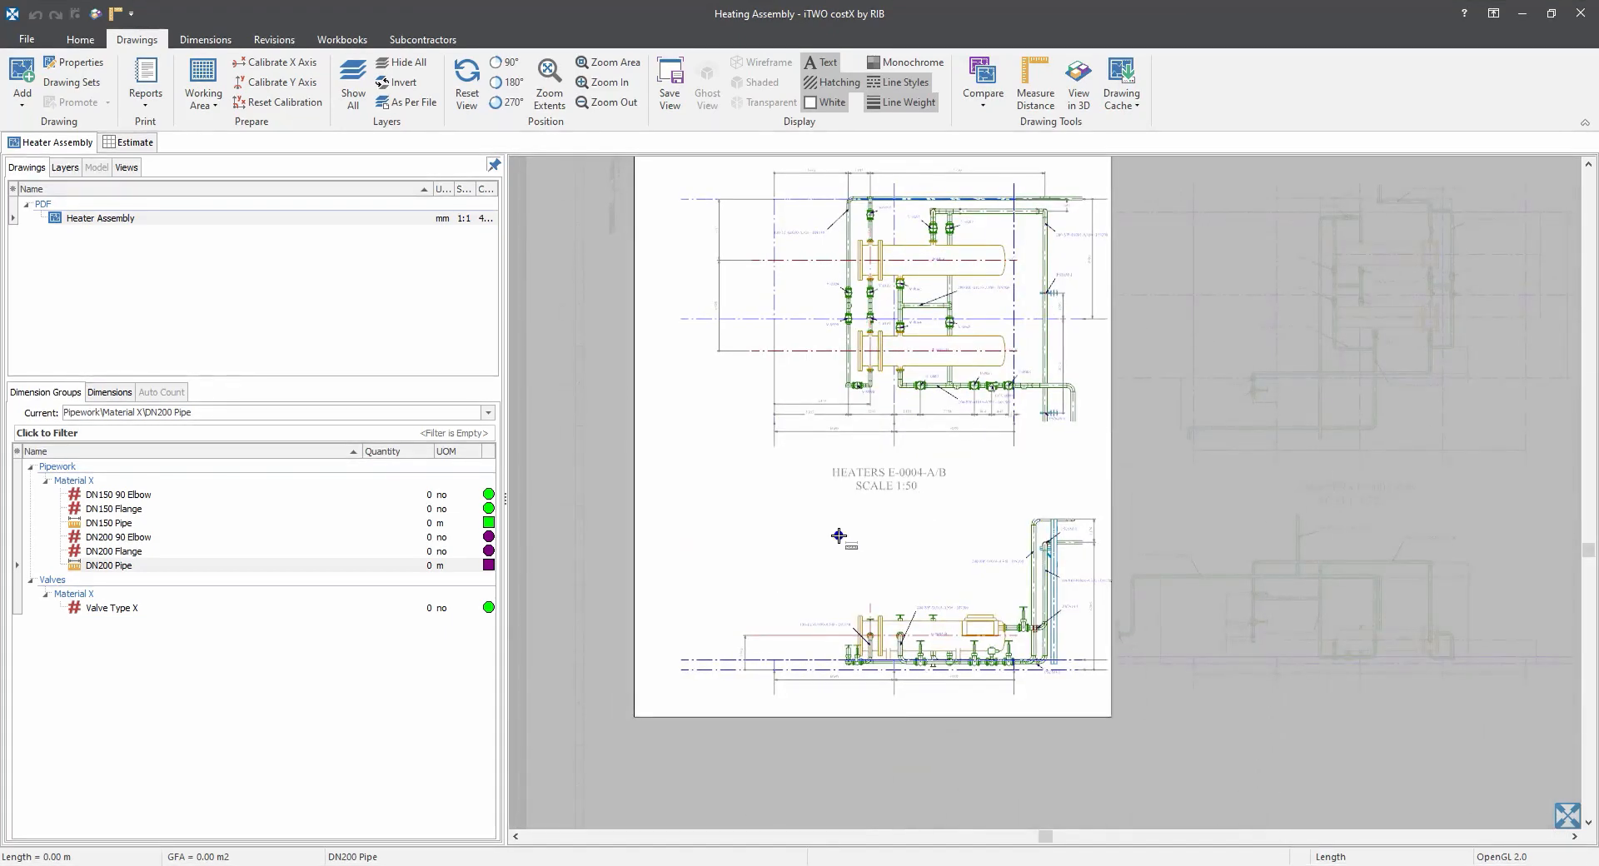
Add the Heater_Assembly_S1 PDF from the GA Drawings folder as another drawing.
click(146, 229)
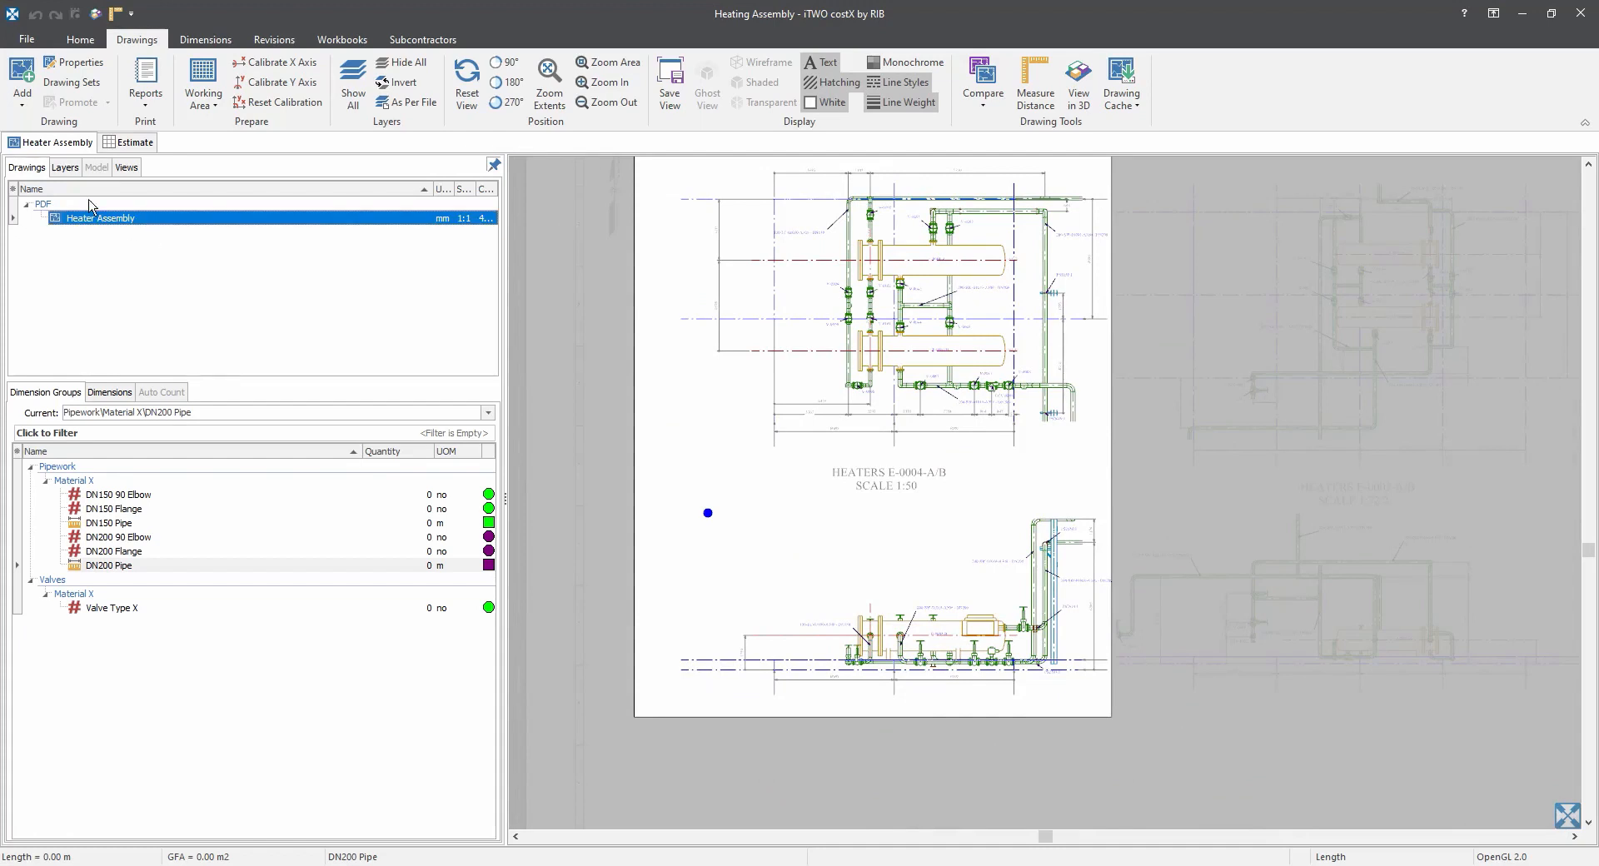
click(23, 75)
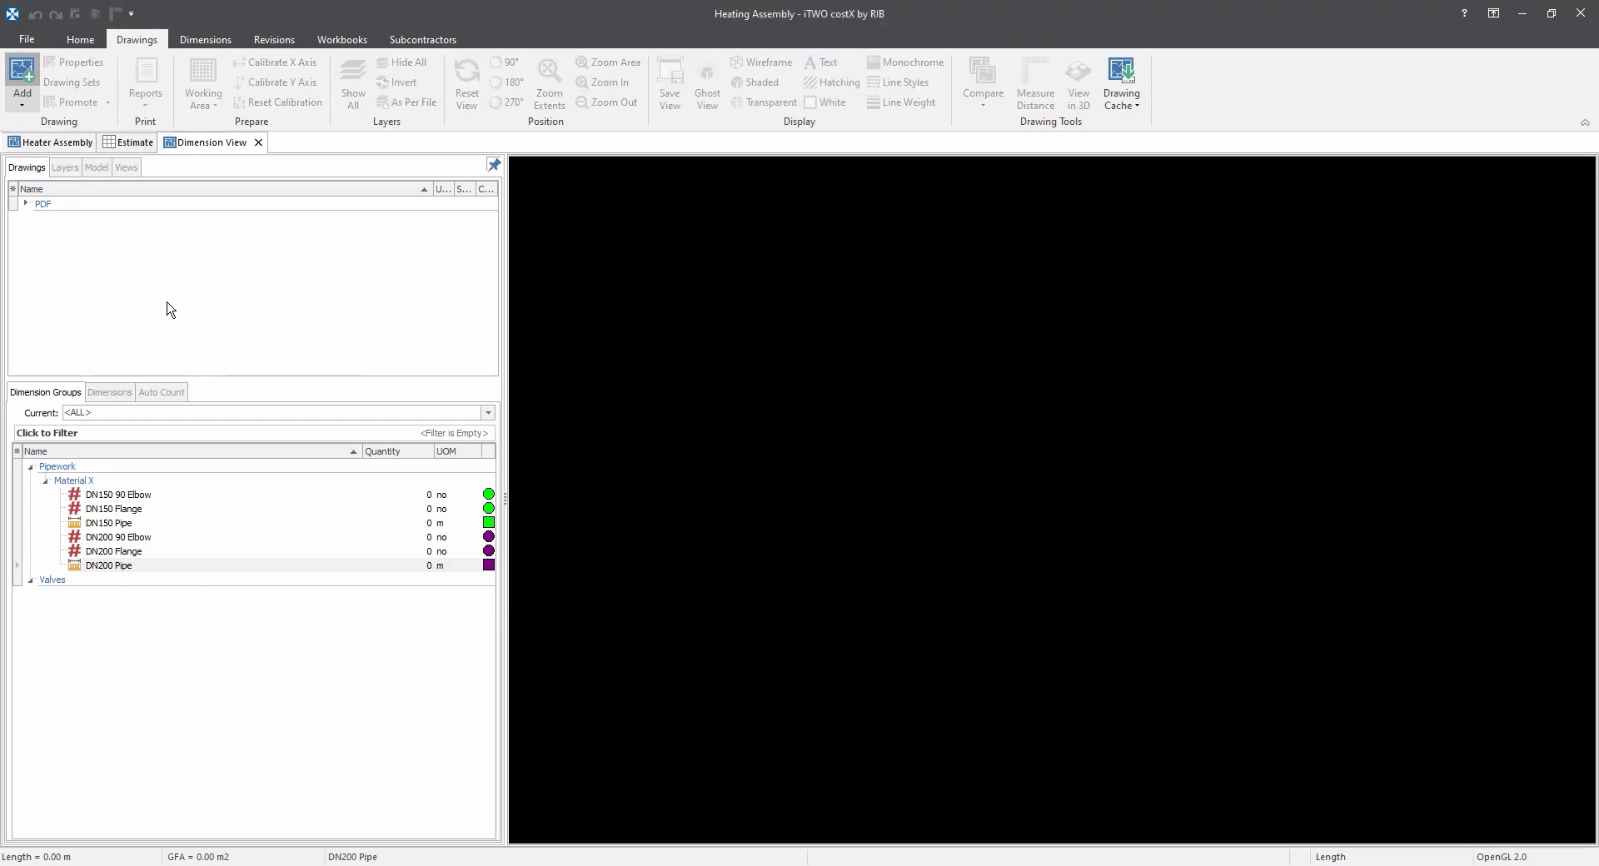
click(447, 260)
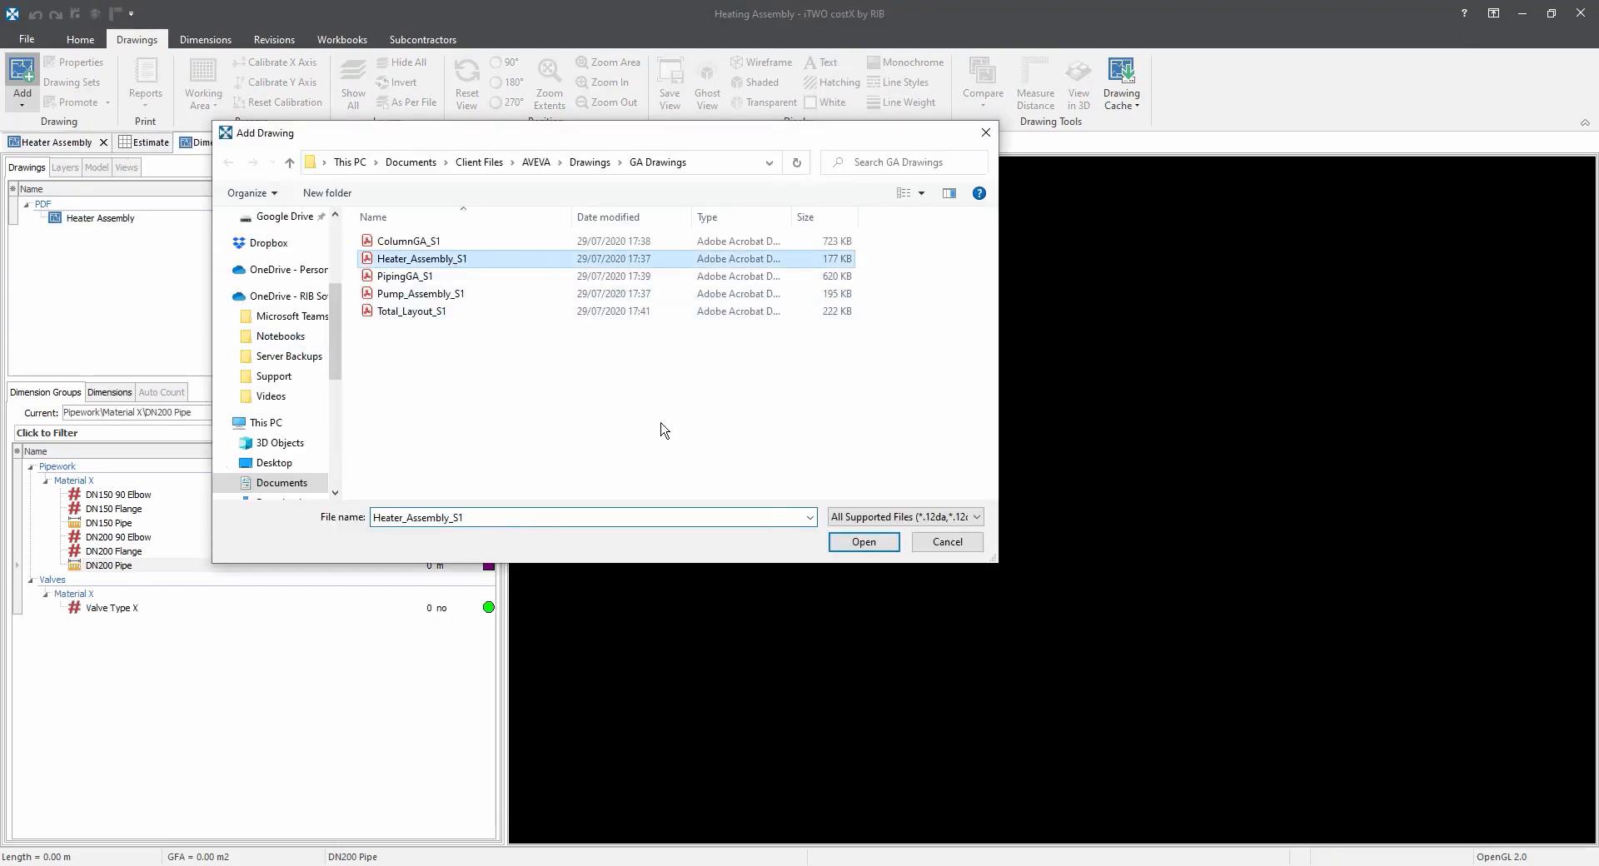
click(850, 543)
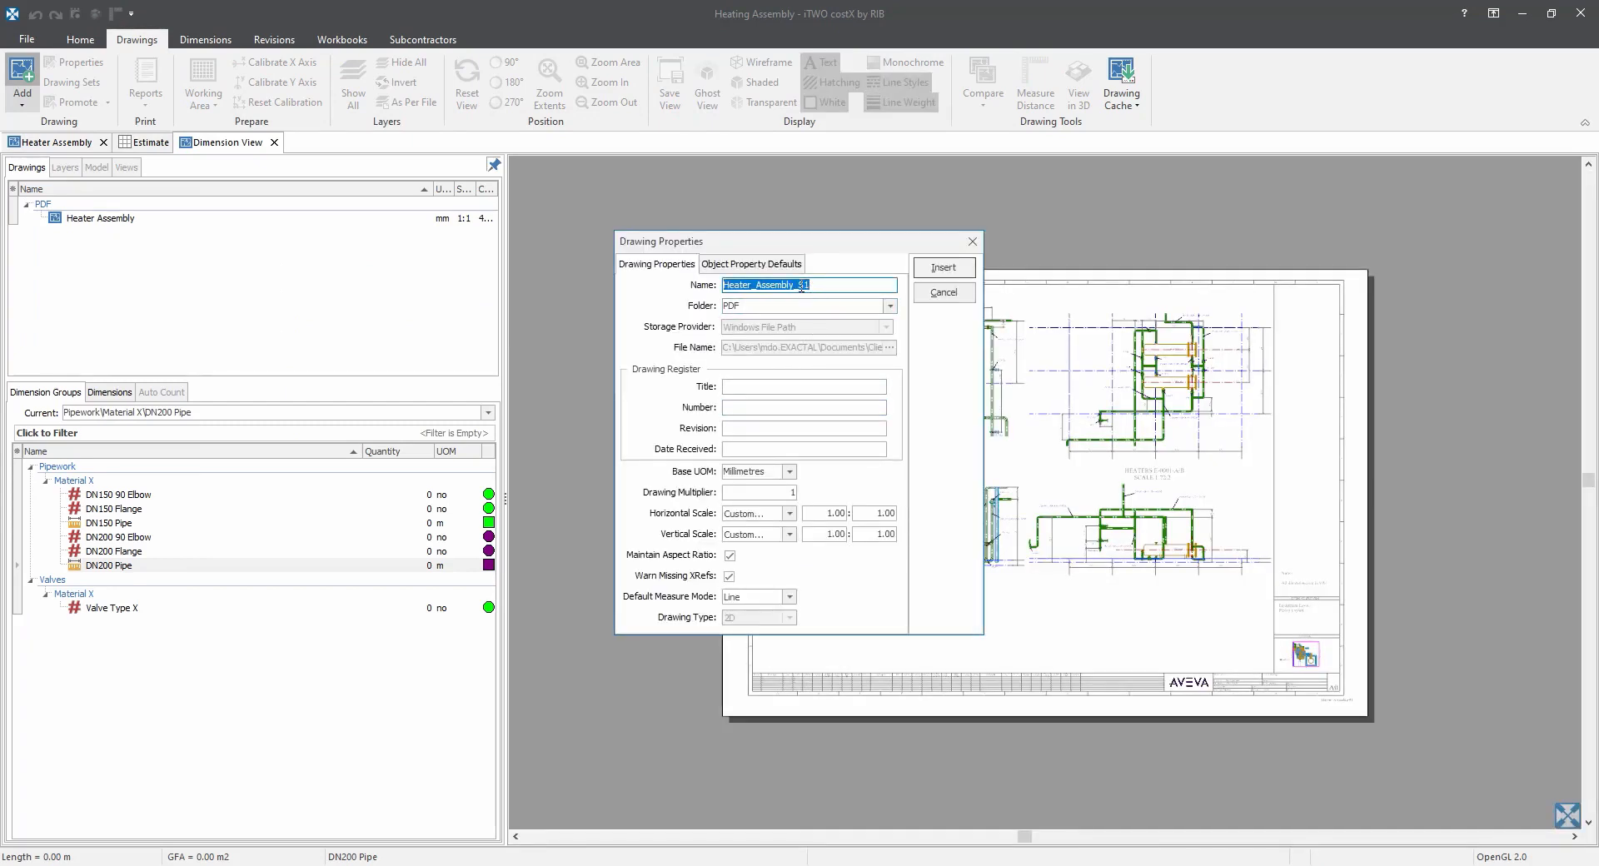
Name the new drawing Heater_Assembly Nr2 and insert it into the PDF folder with the custom 1:1 scale.
click(794, 284)
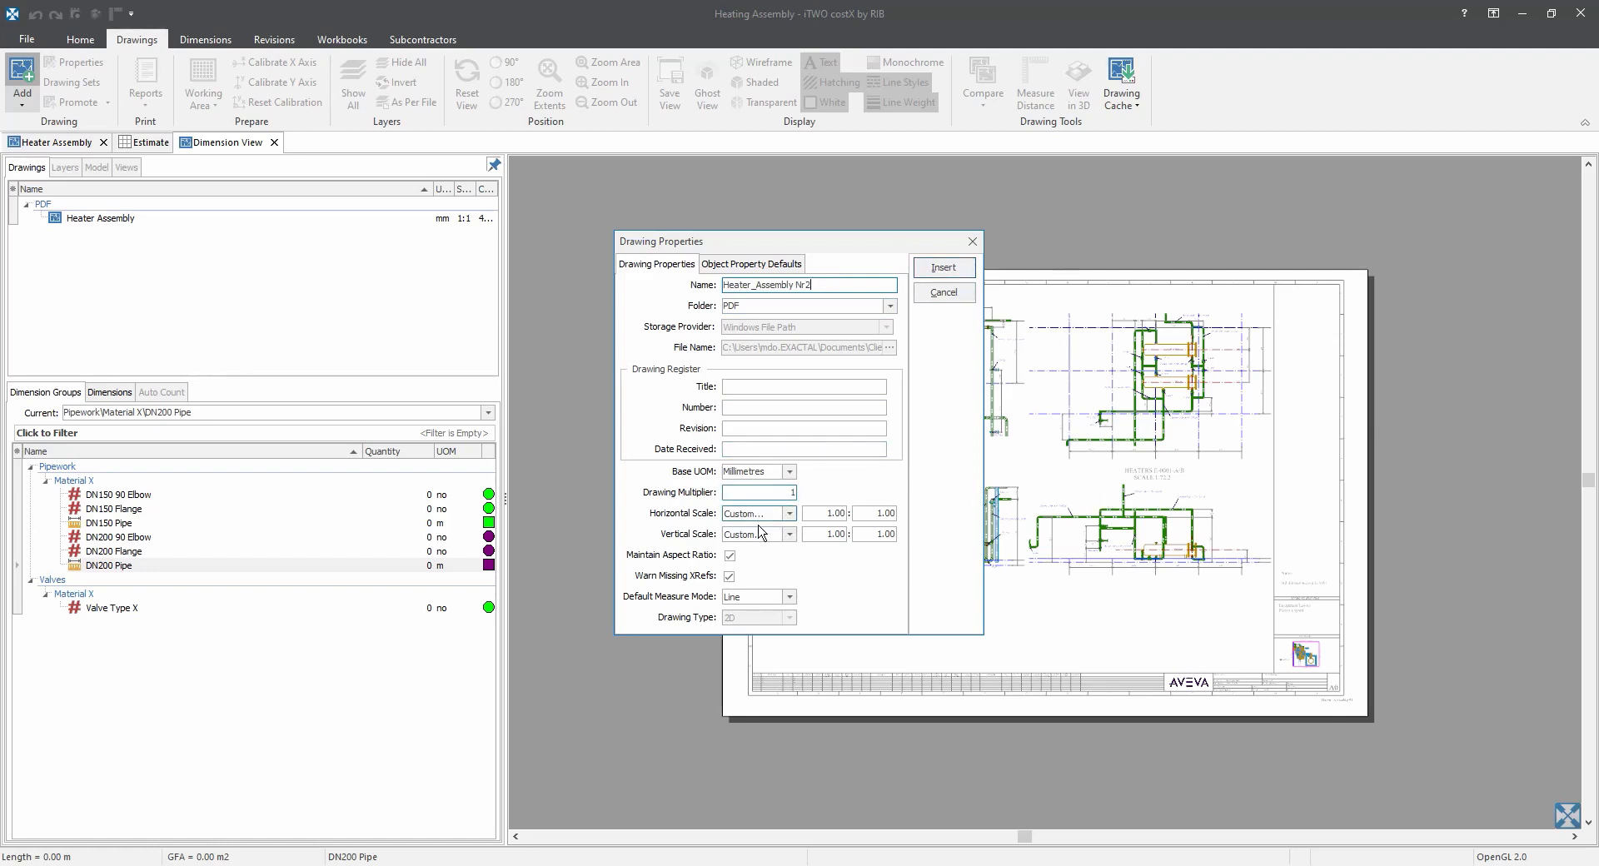
click(789, 514)
click(792, 516)
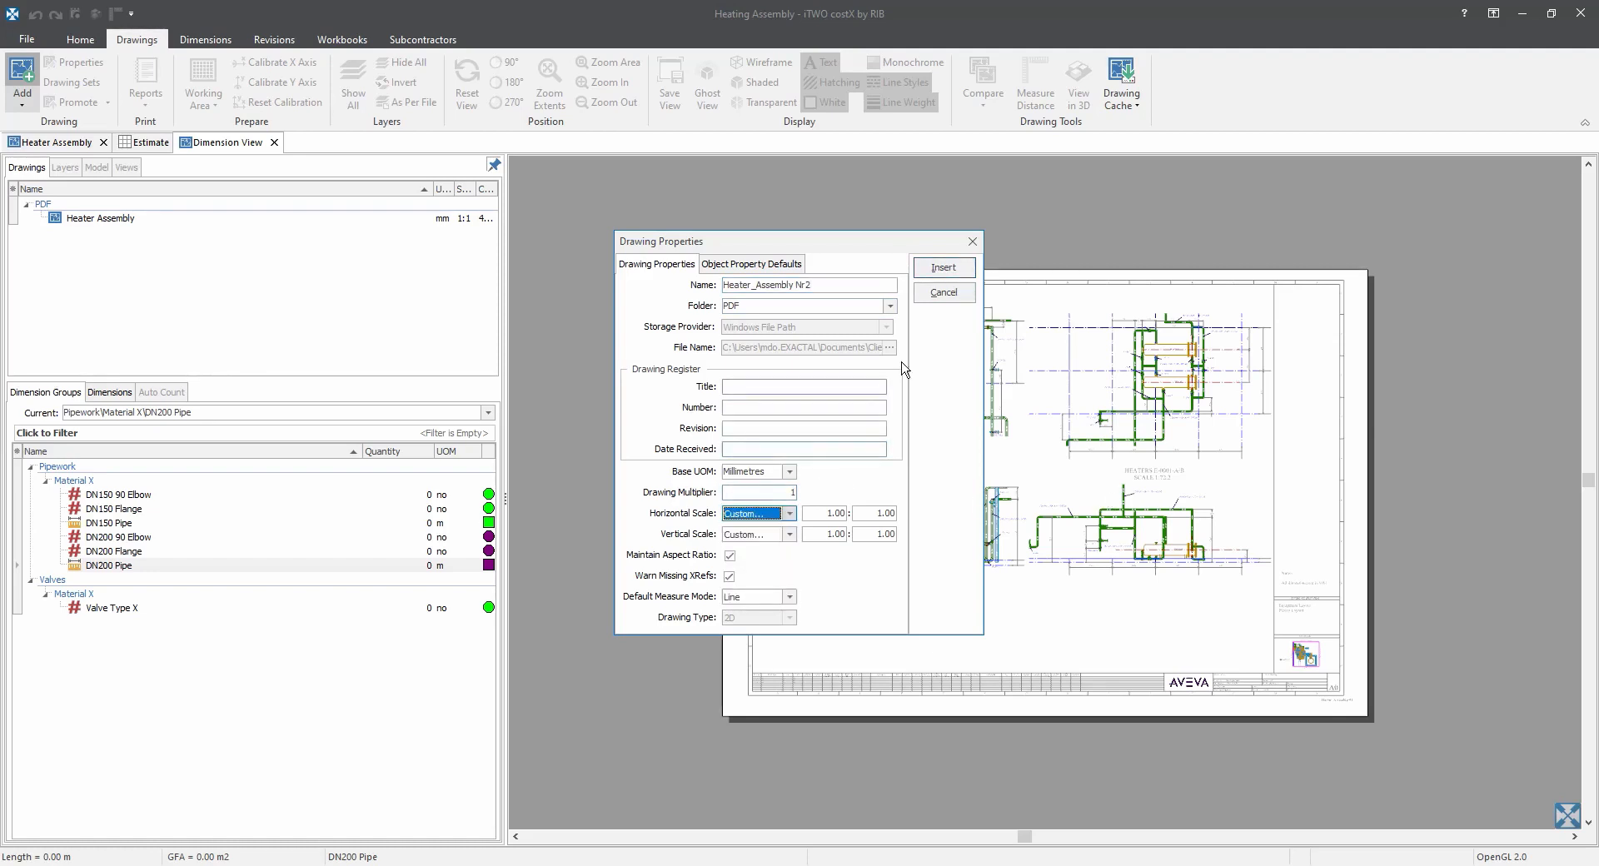
click(944, 268)
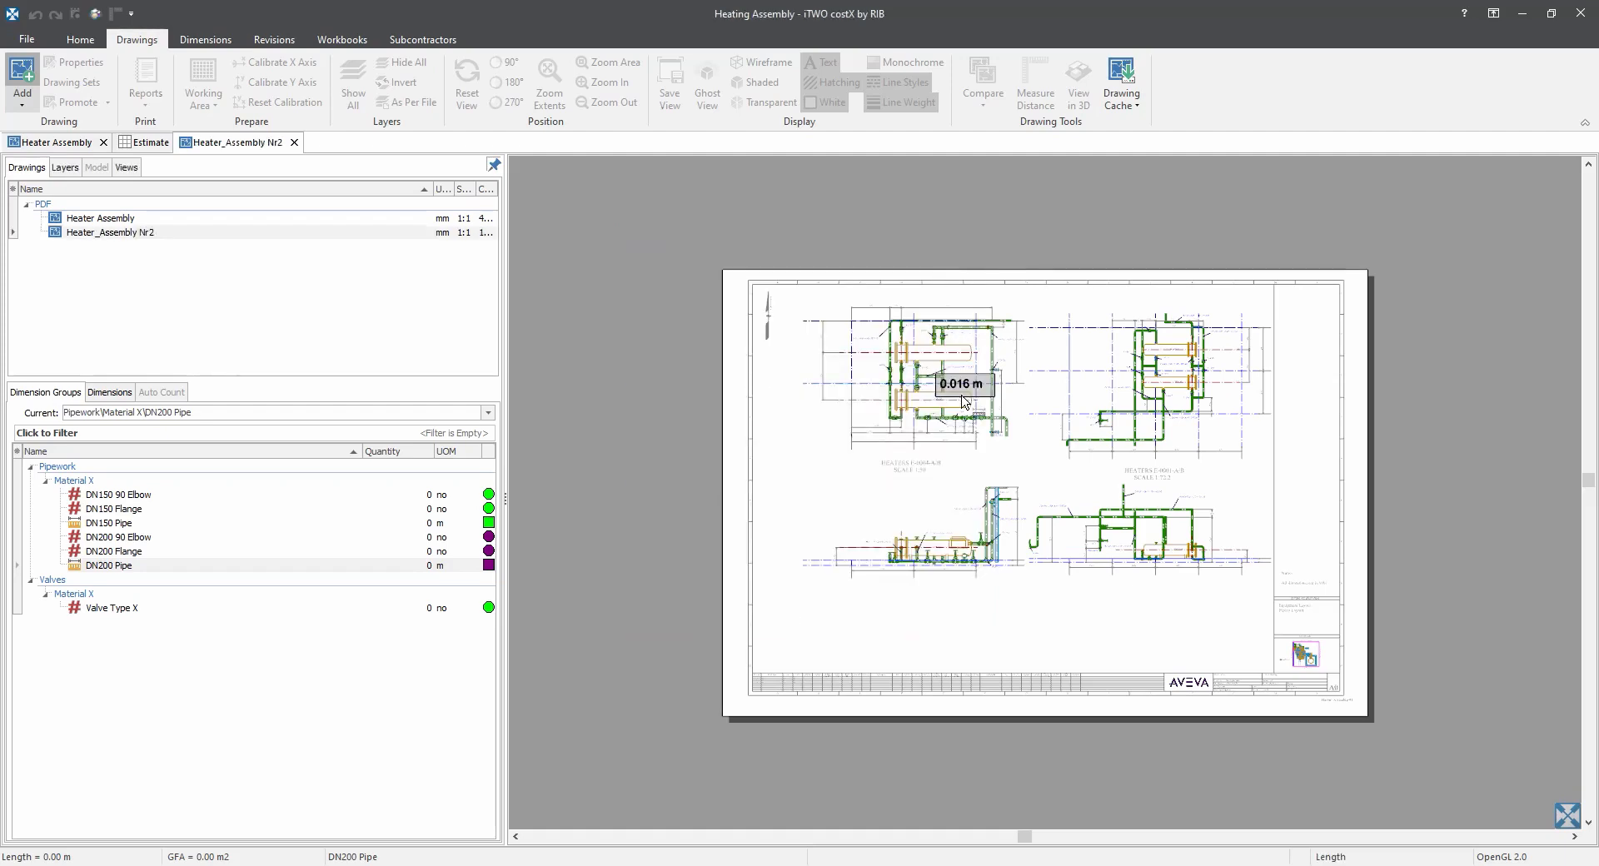
Set the working area of Heater_Assembly Nr2 around the Heaters E-0001-A/B plan and elevation views.
scroll(938, 504, up, 2)
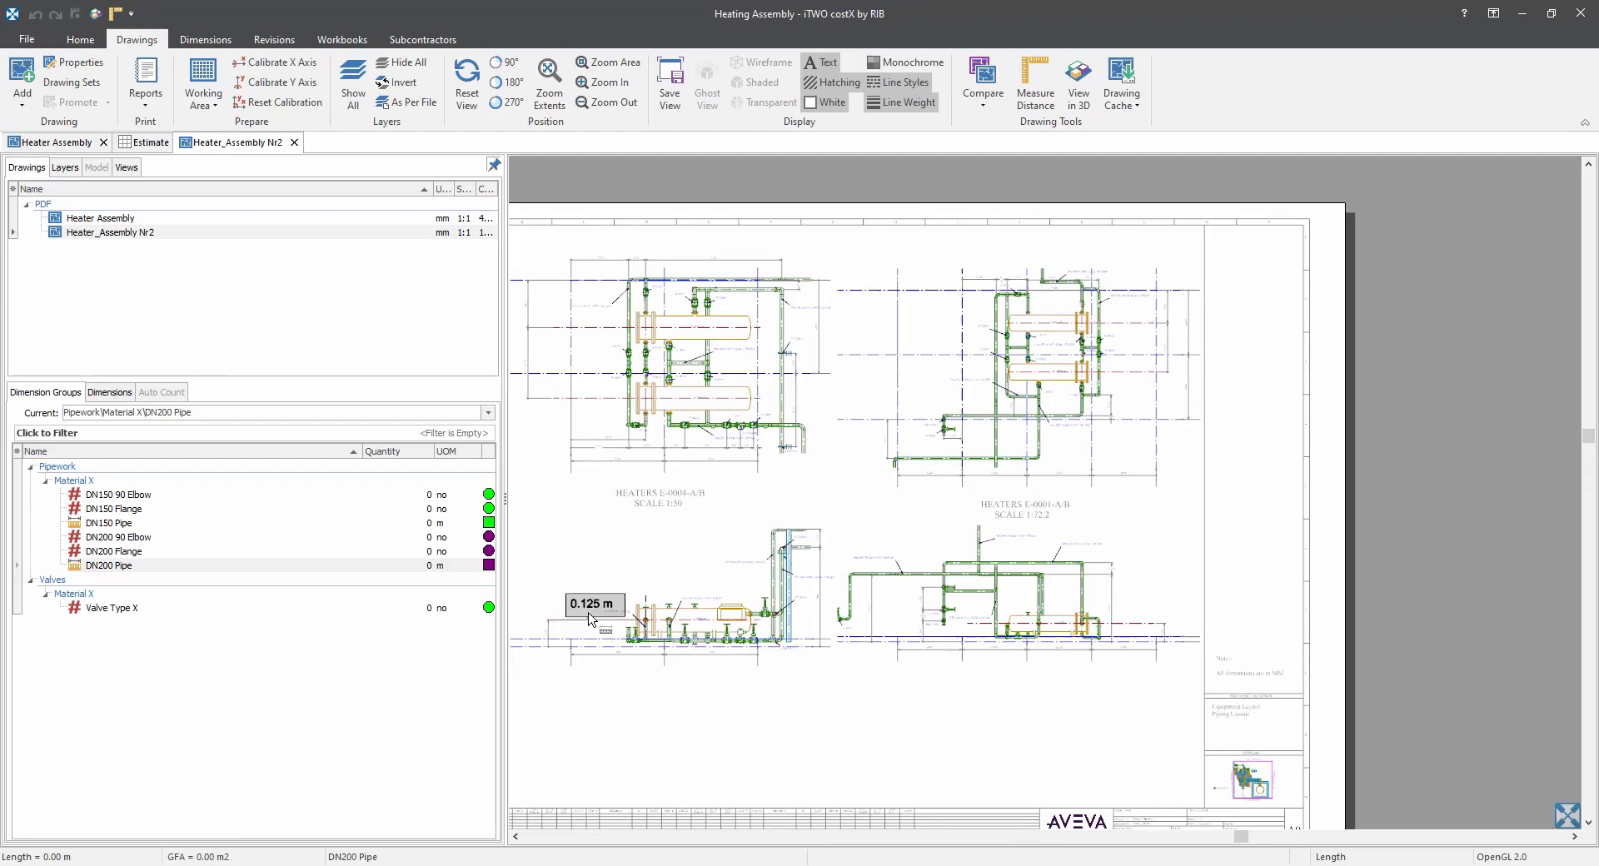
click(215, 108)
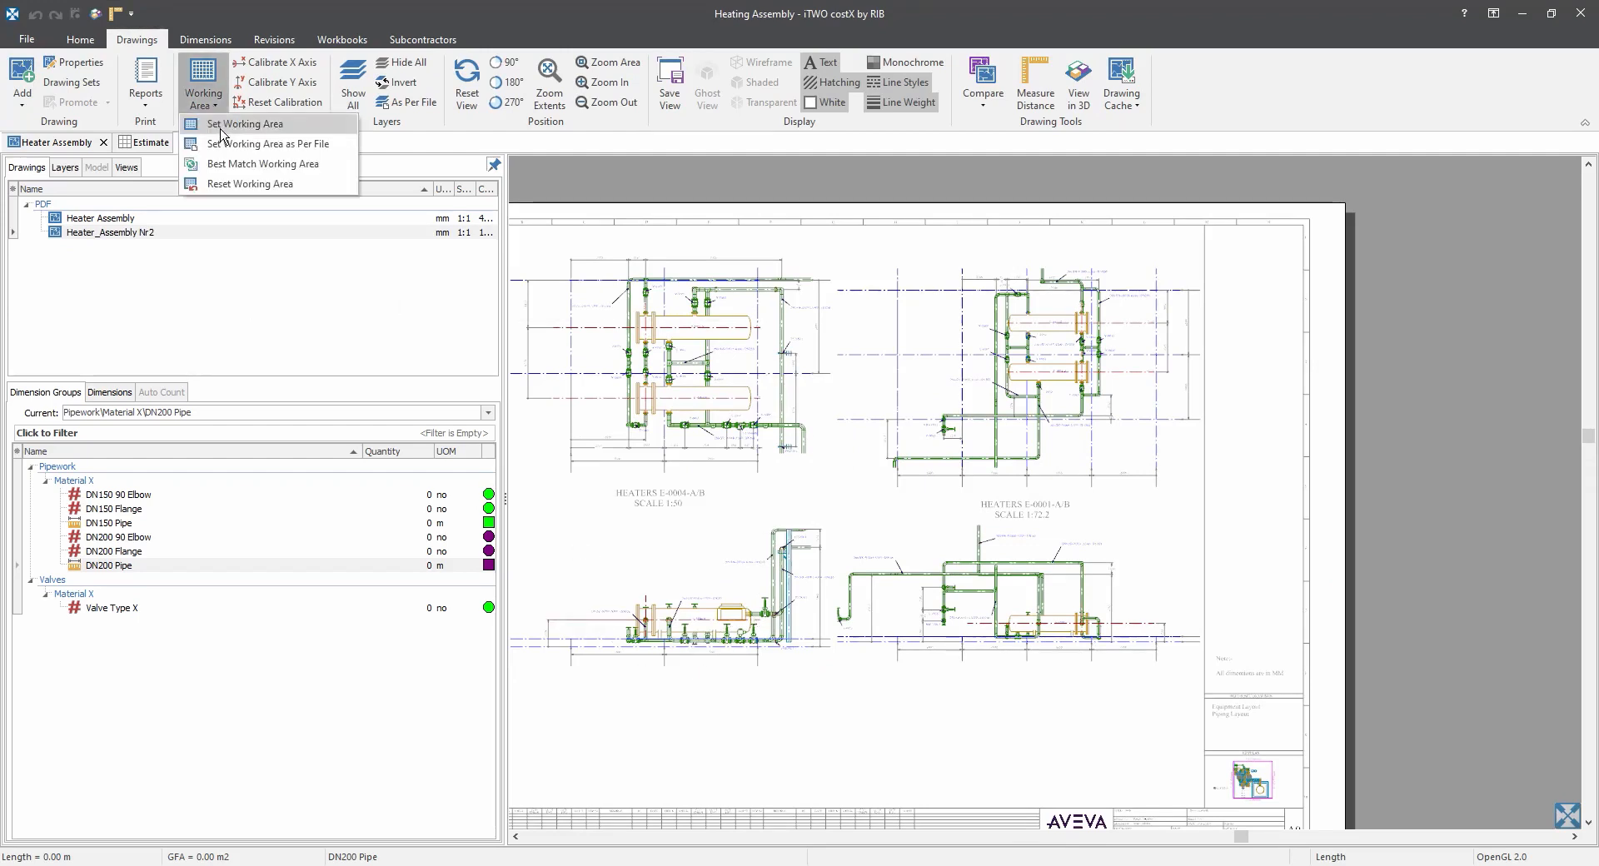
click(221, 131)
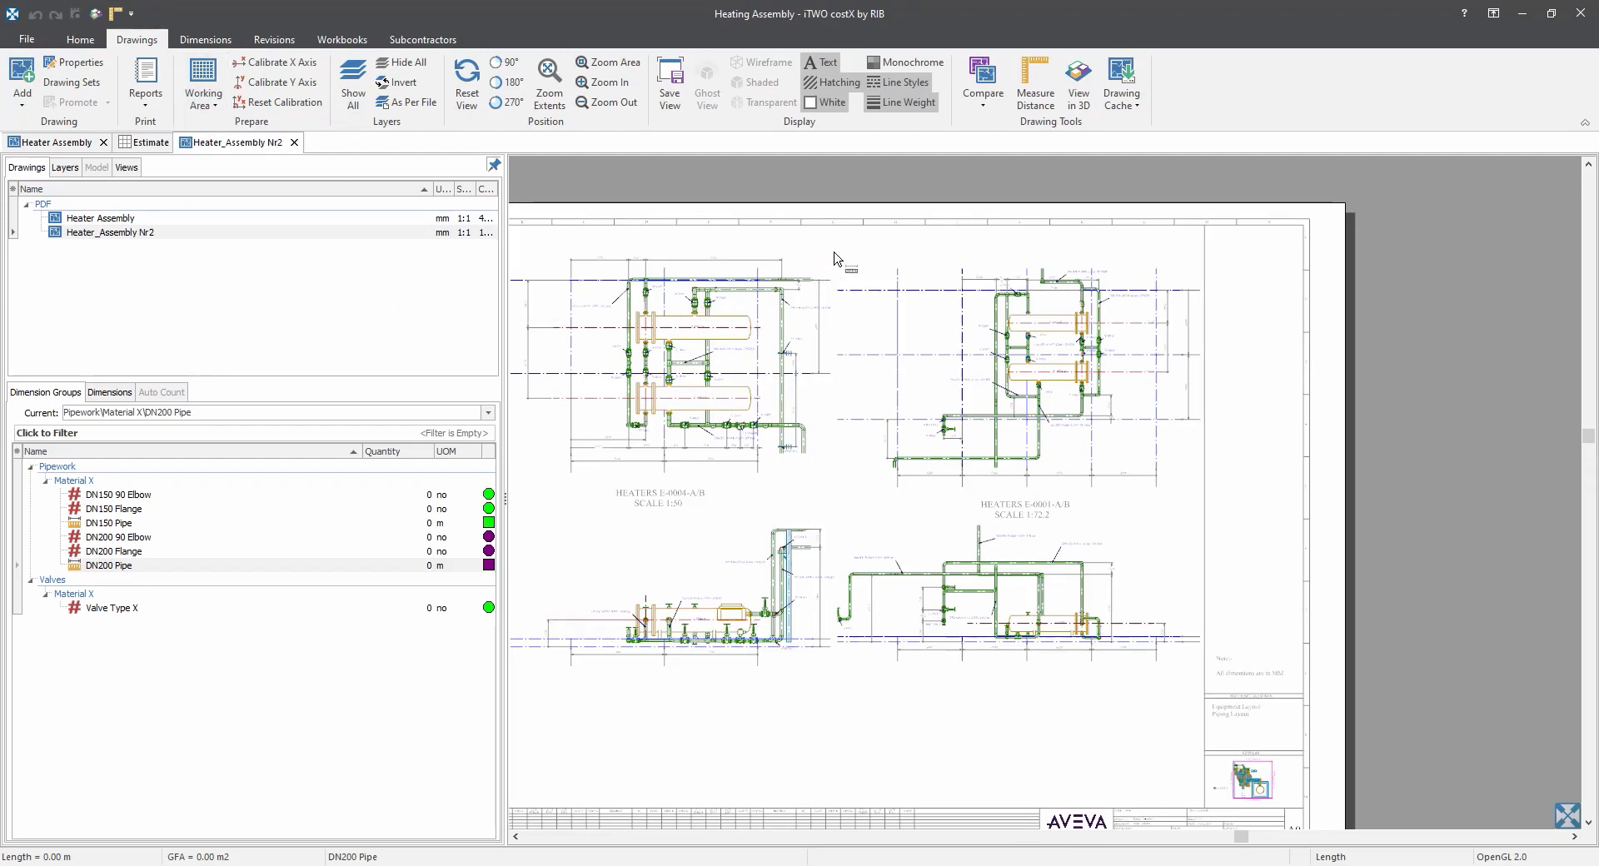
drag(834, 242, 1199, 672)
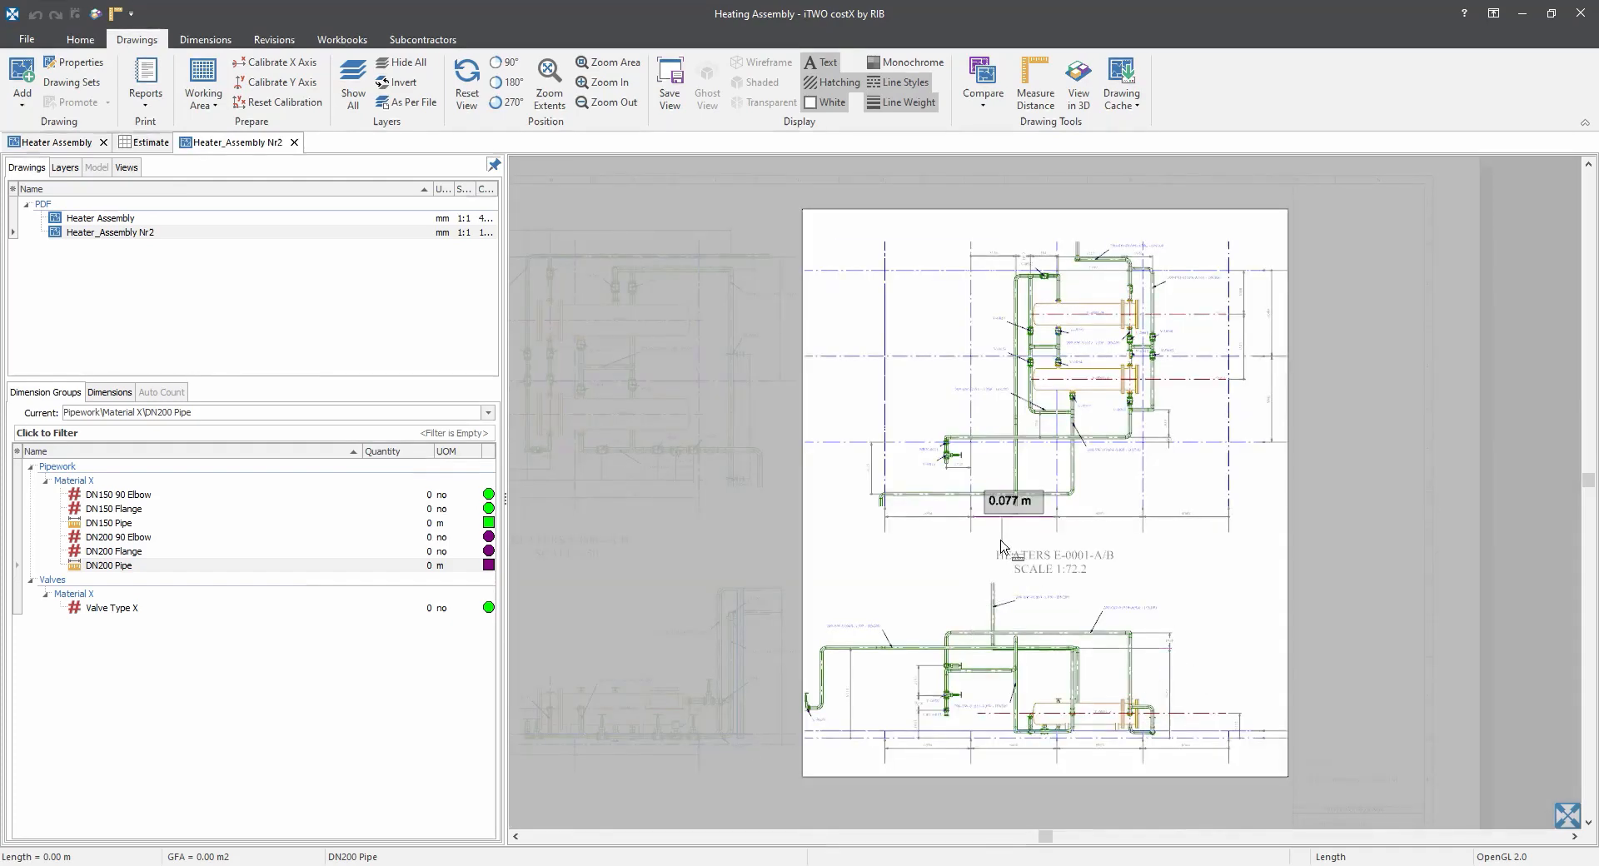
scroll(996, 533, up, 5)
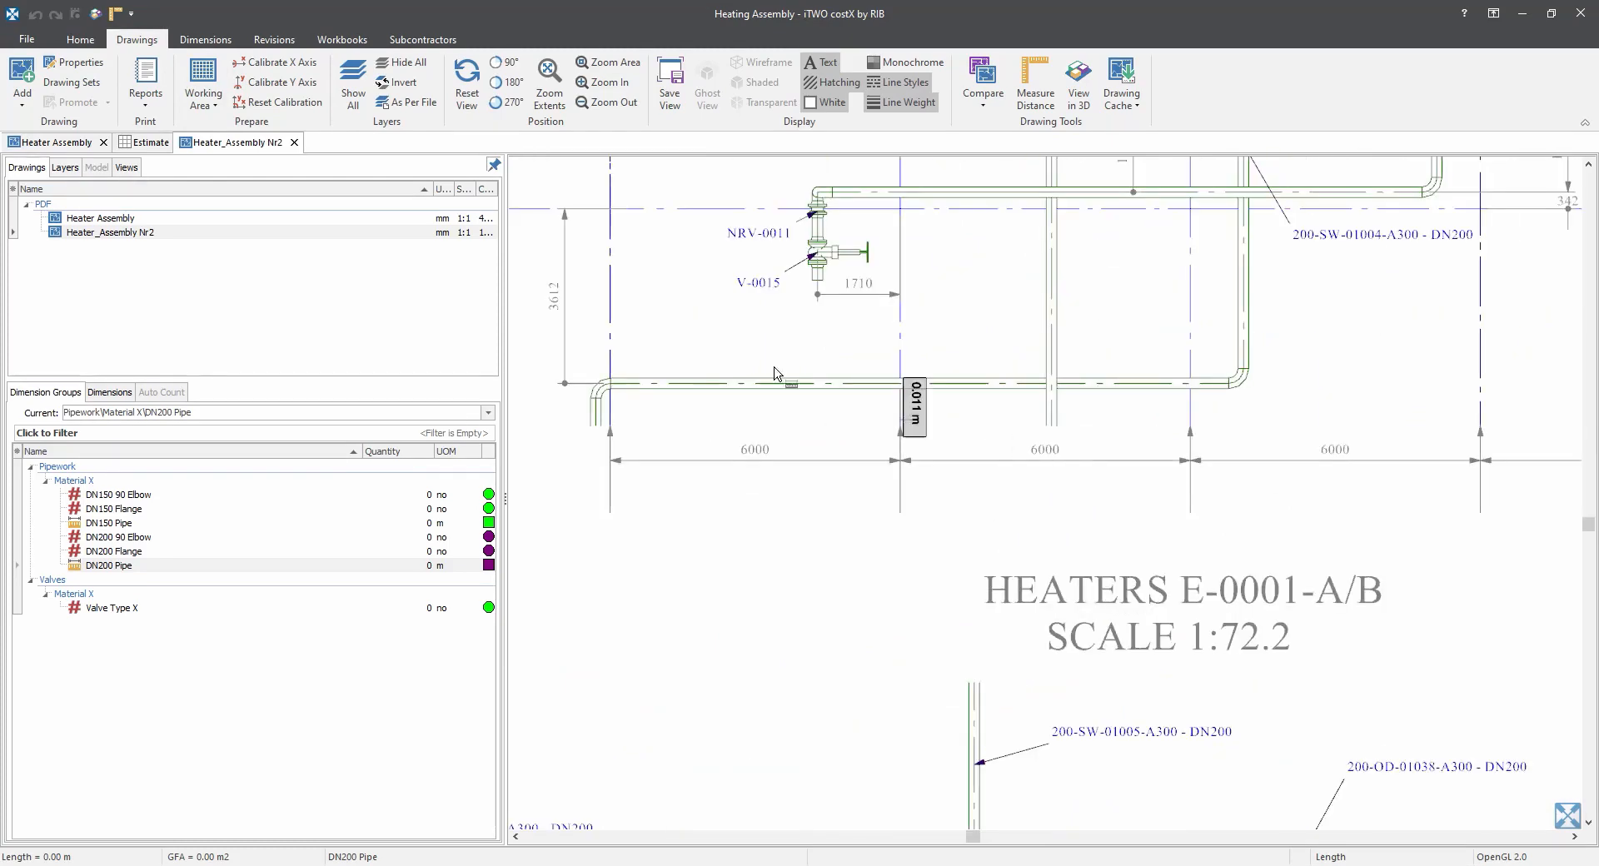
Calibrate the X axis of Heater_Assembly Nr2 to 6000 mm across one grid bay below the plan, applying the factor to the Y axis.
click(268, 65)
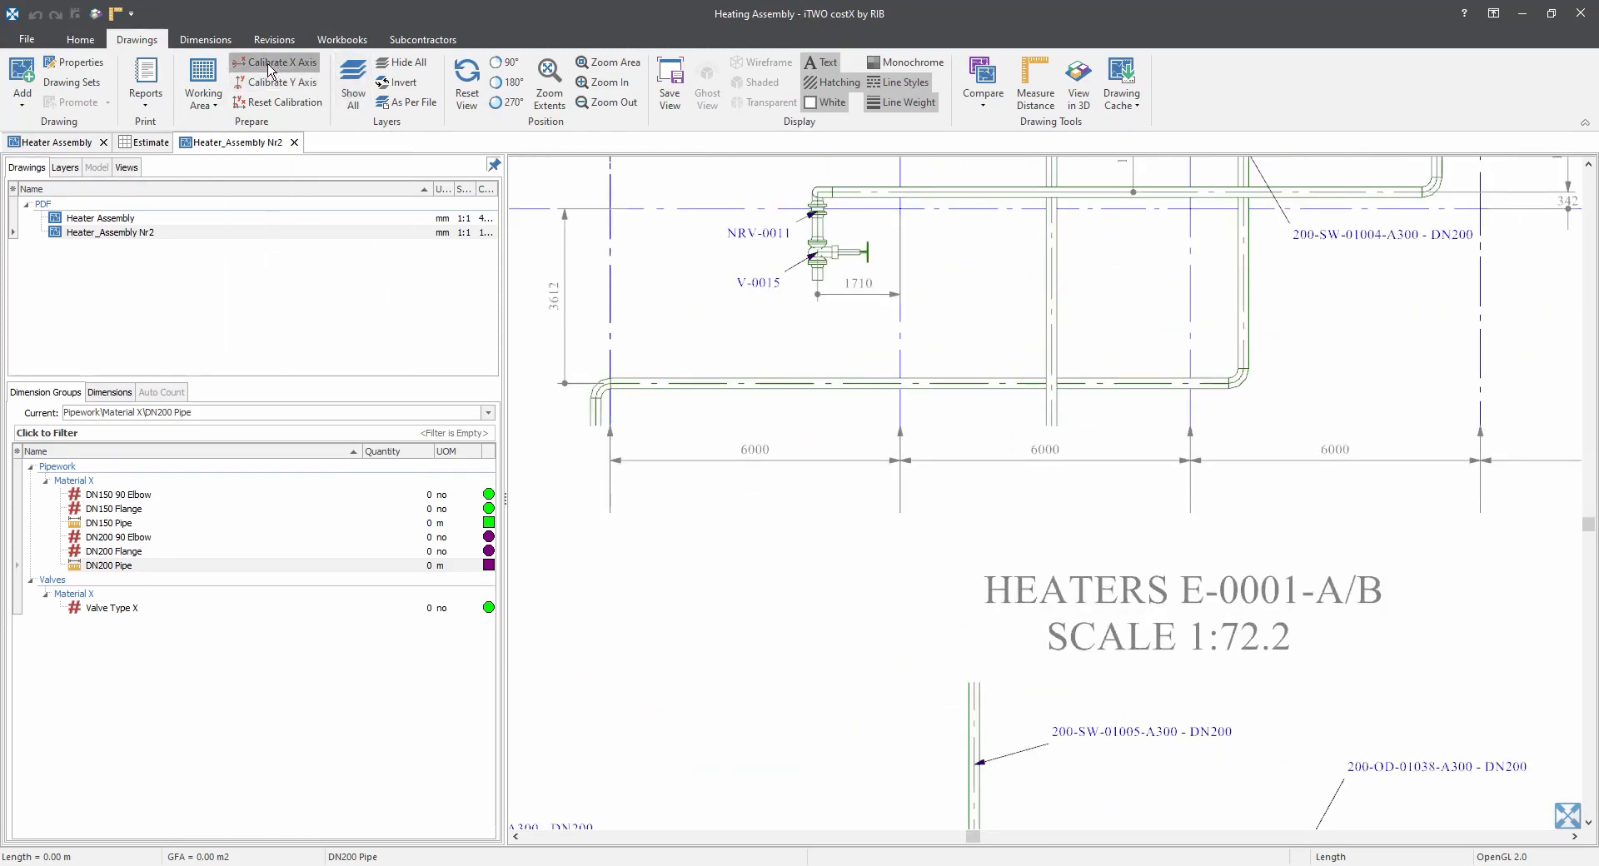
click(901, 498)
click(1190, 503)
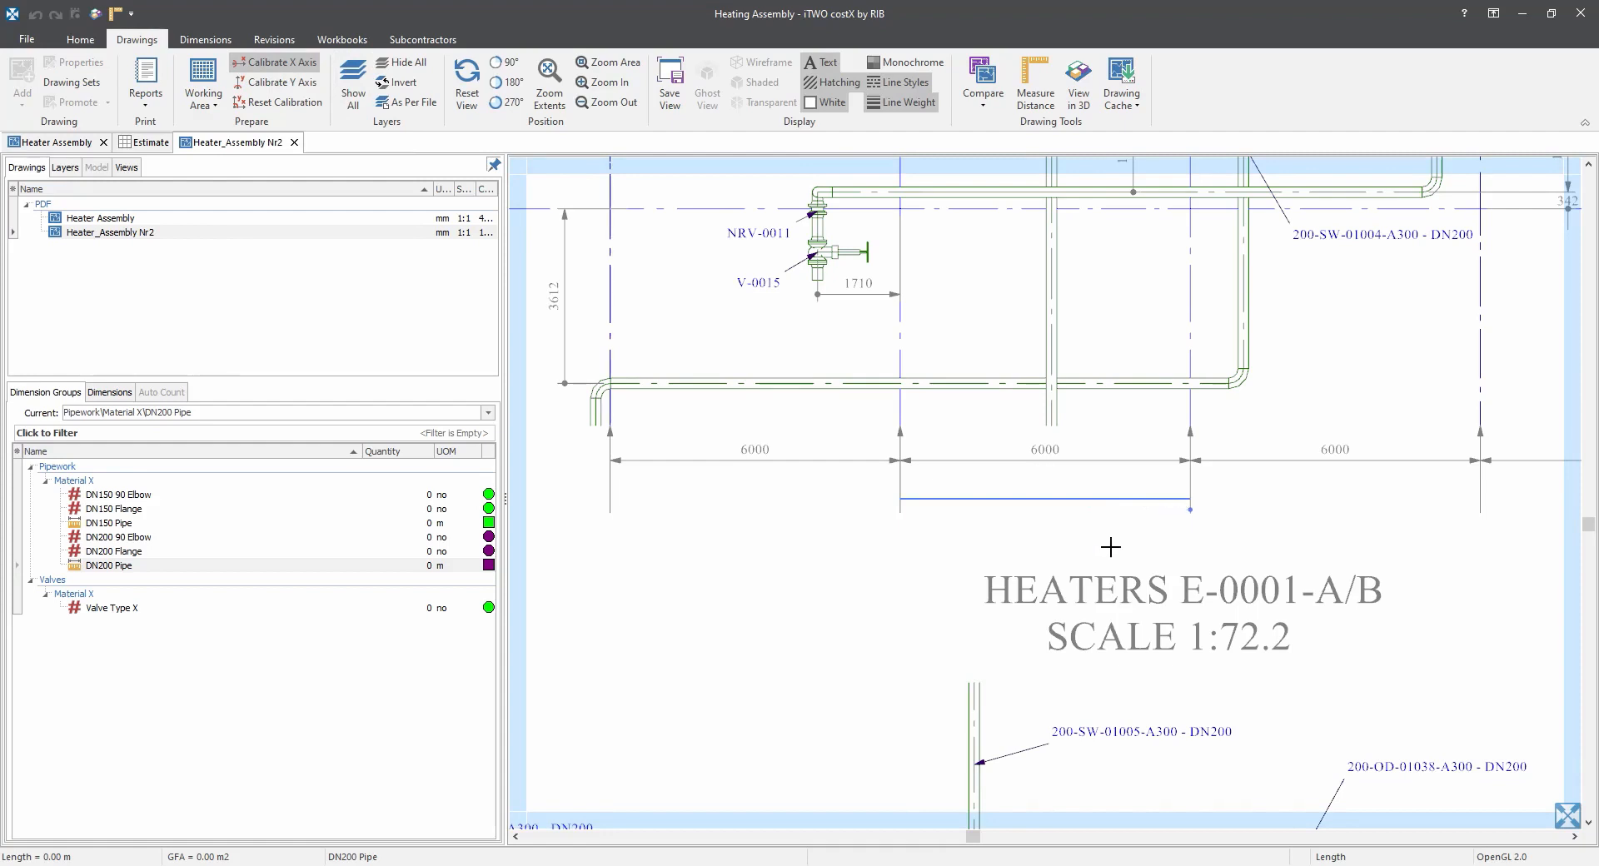
text(6000)
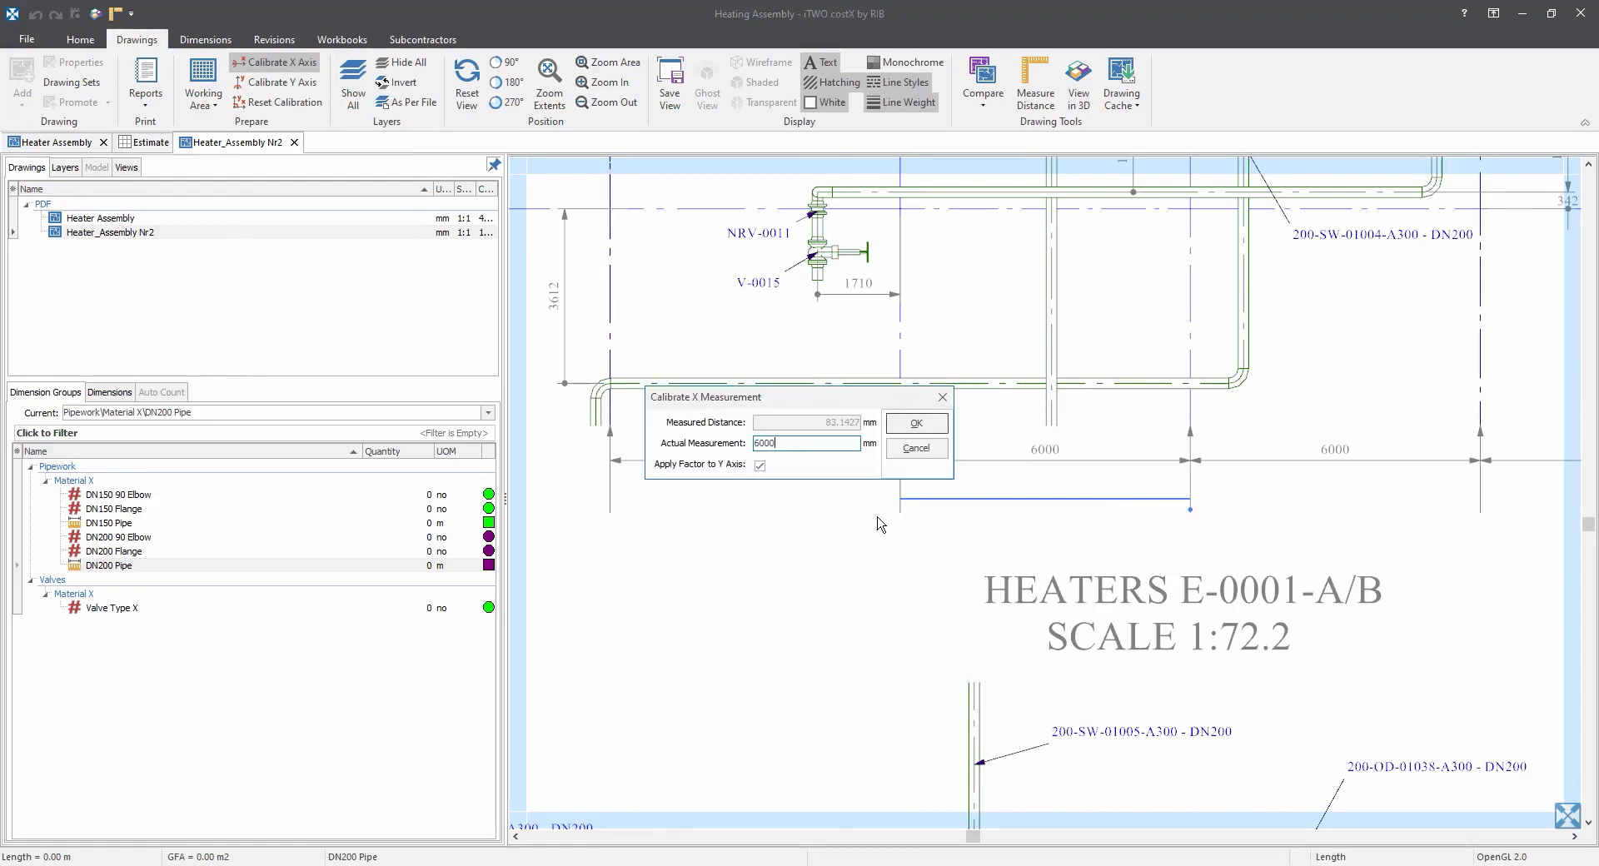
click(921, 422)
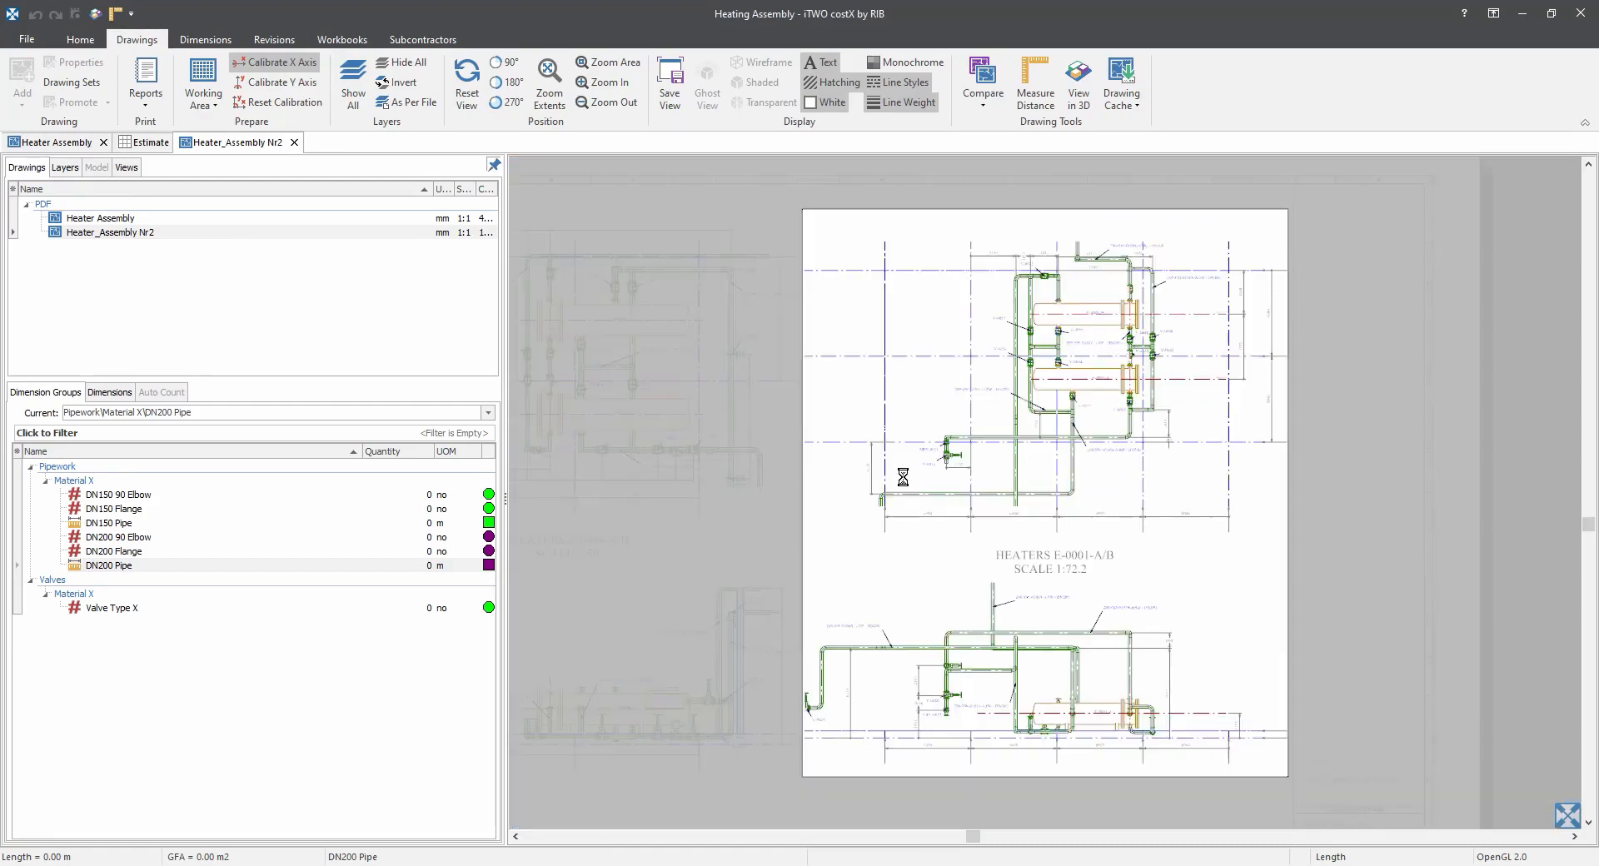
Measure the vertical 6000 grid bay beside the E-0001-A/B plan to check the Y axis calibration.
scroll(995, 392, up, 3)
drag(1023, 384, 899, 500)
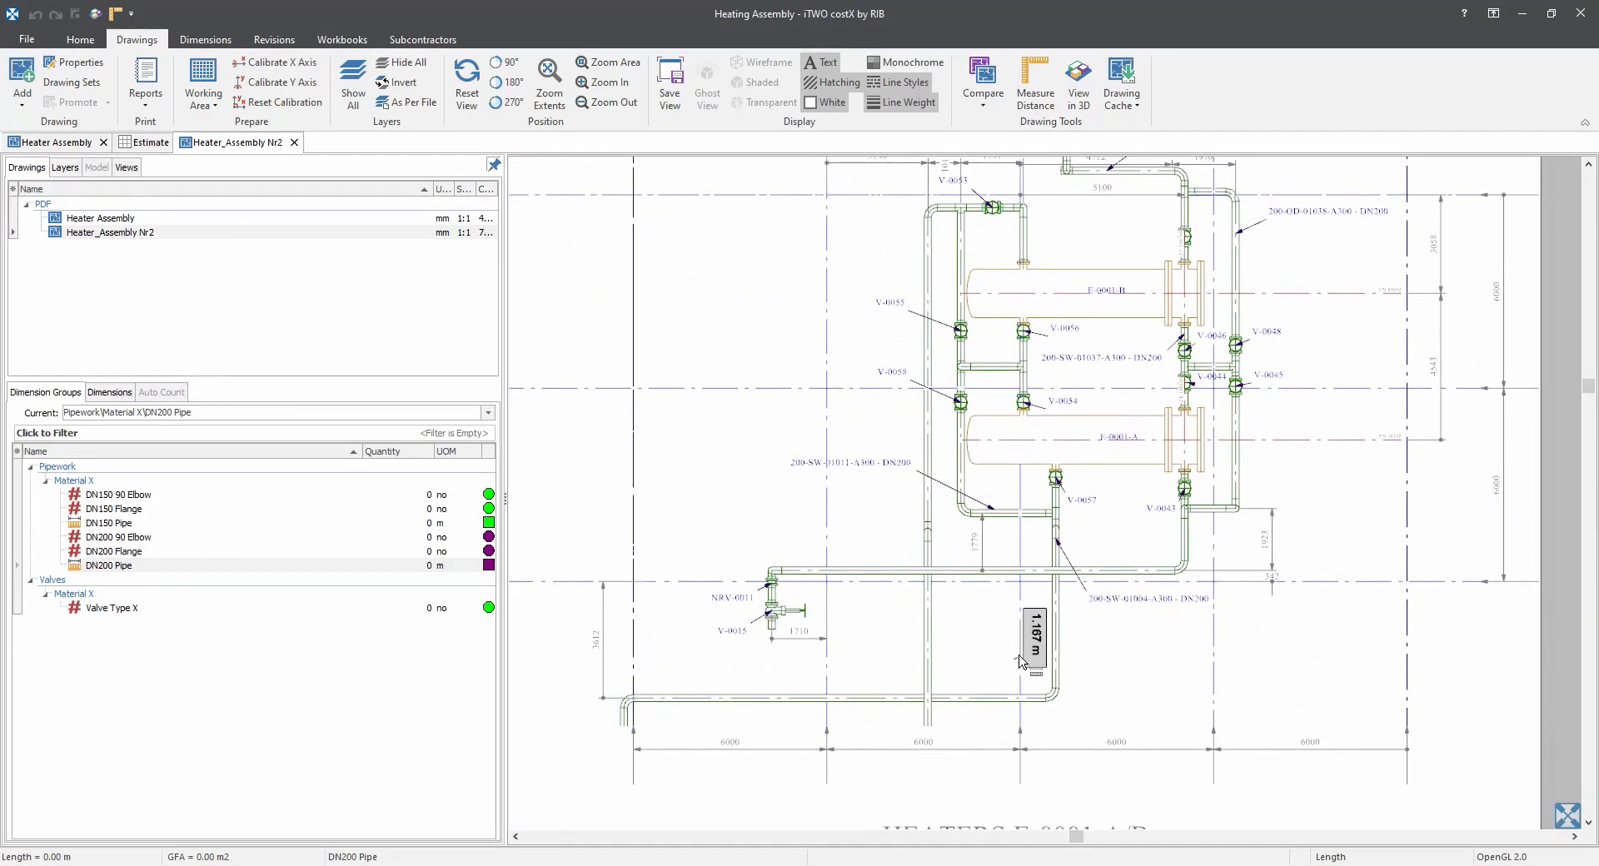
key(ctrl+m)
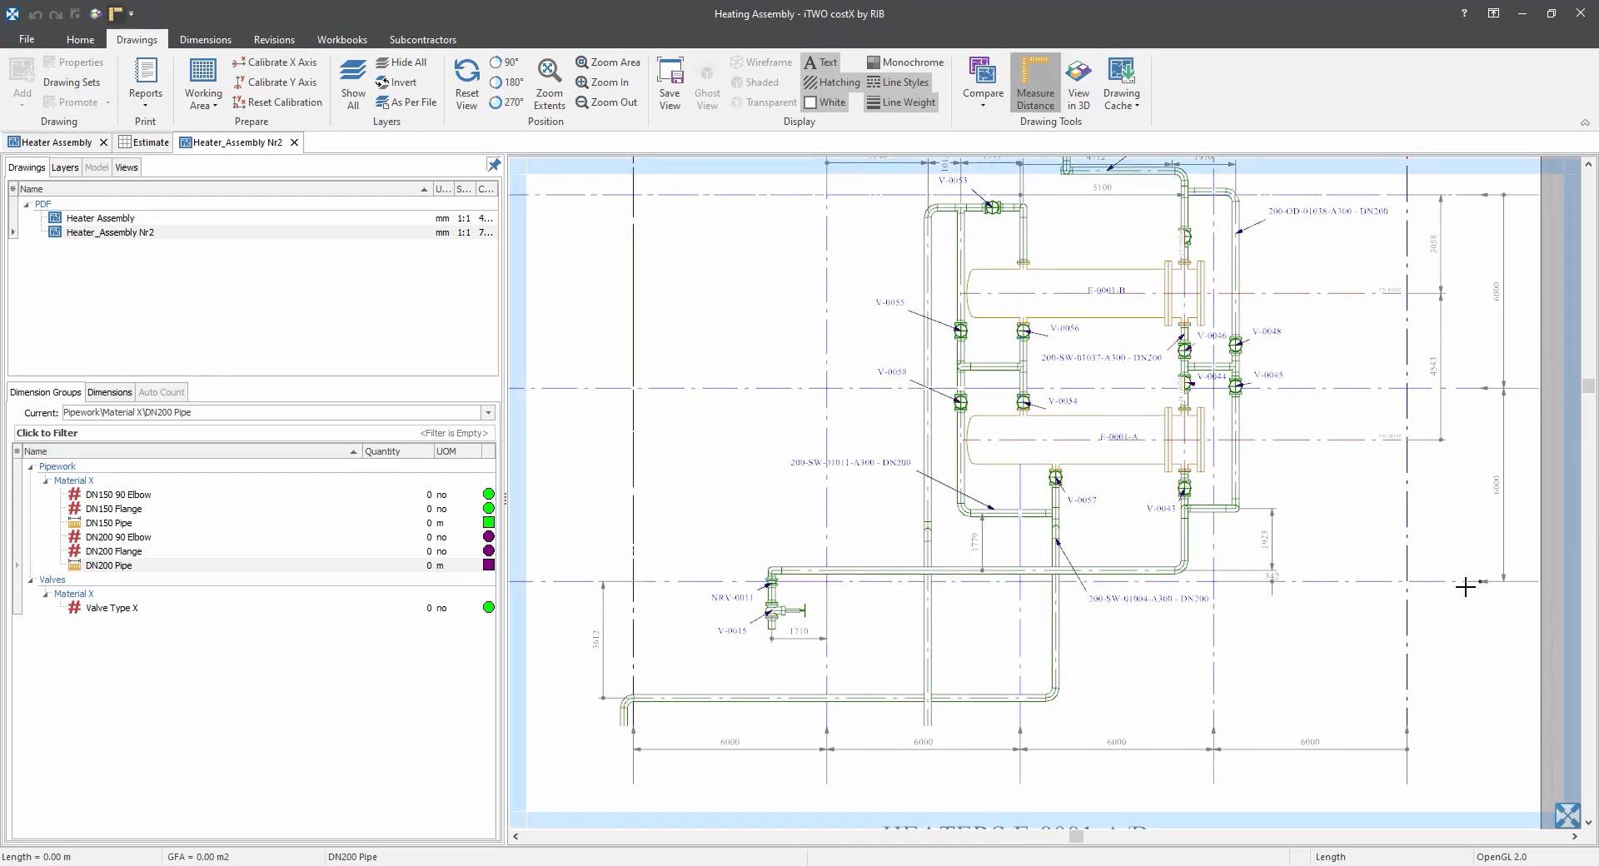
click(1505, 581)
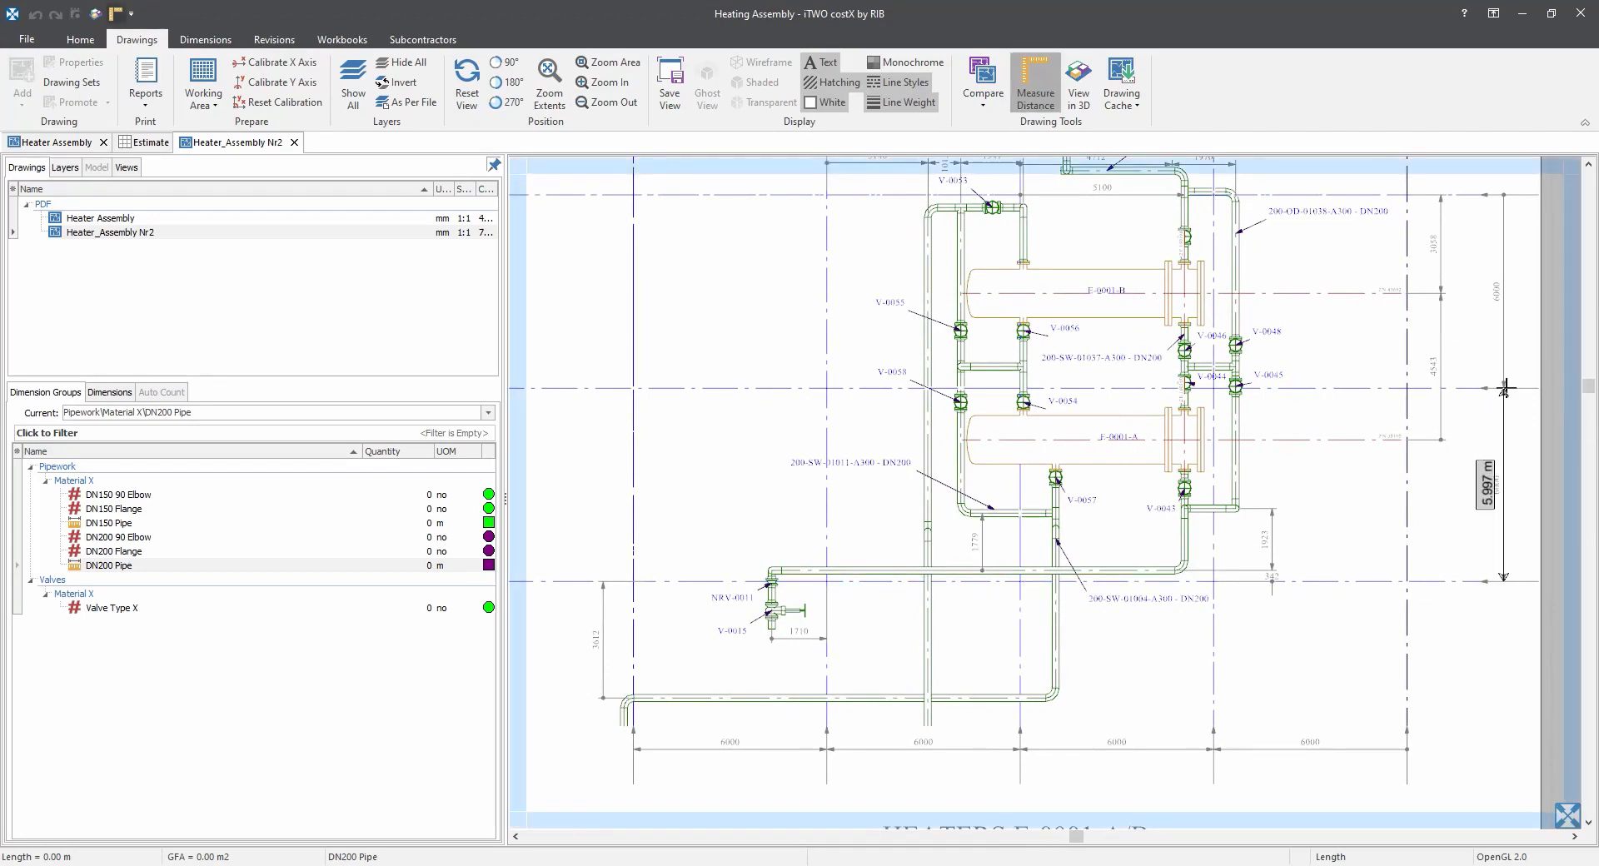
click(1504, 388)
scroll(1499, 384, up, 5)
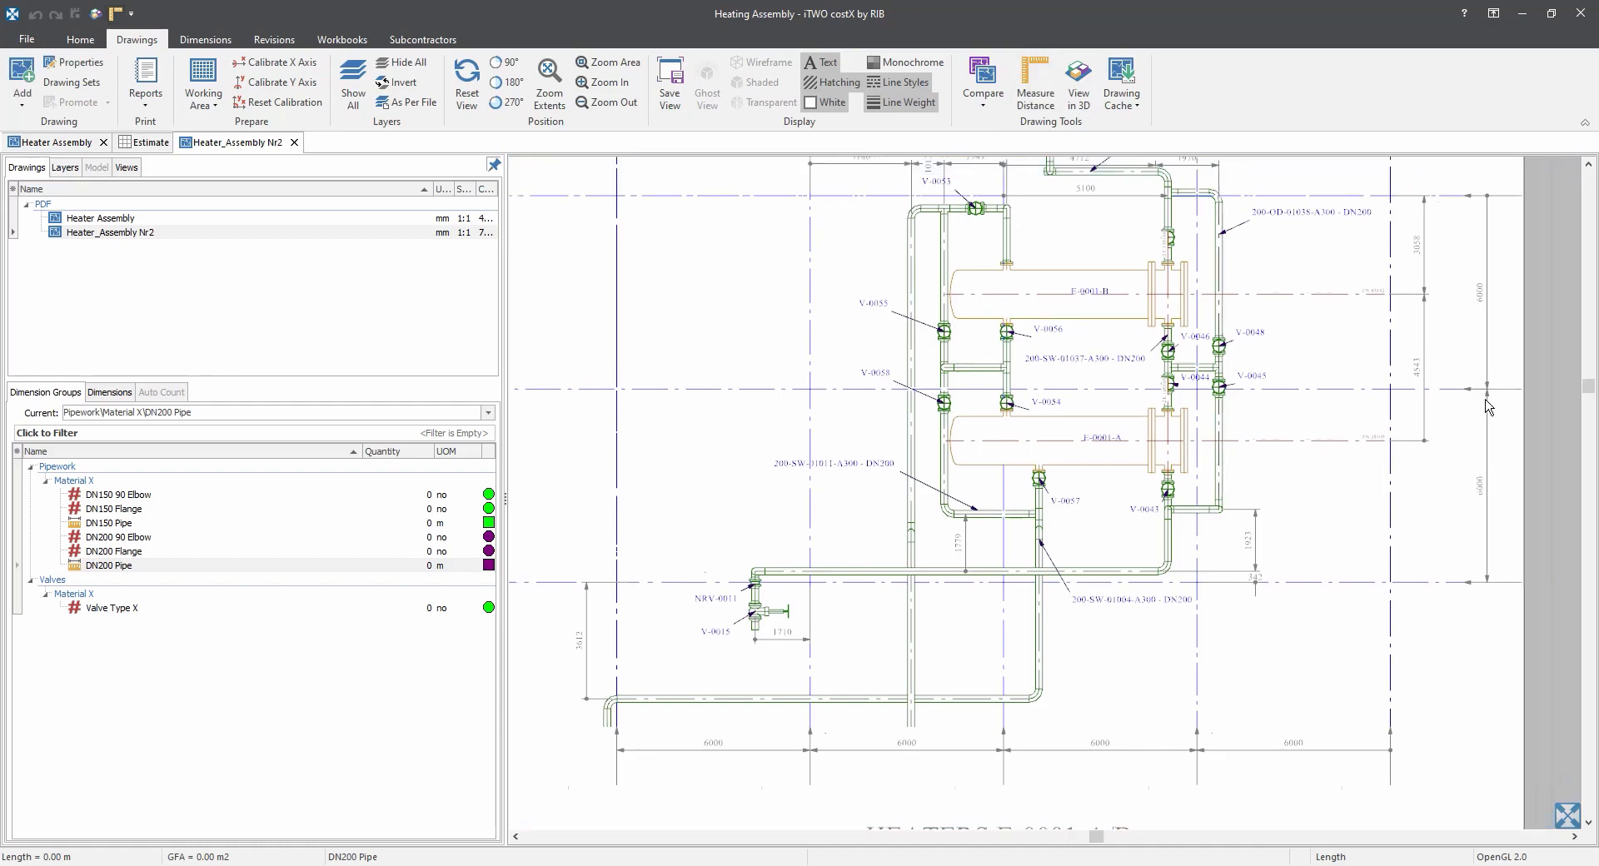
scroll(1290, 358, down, 3)
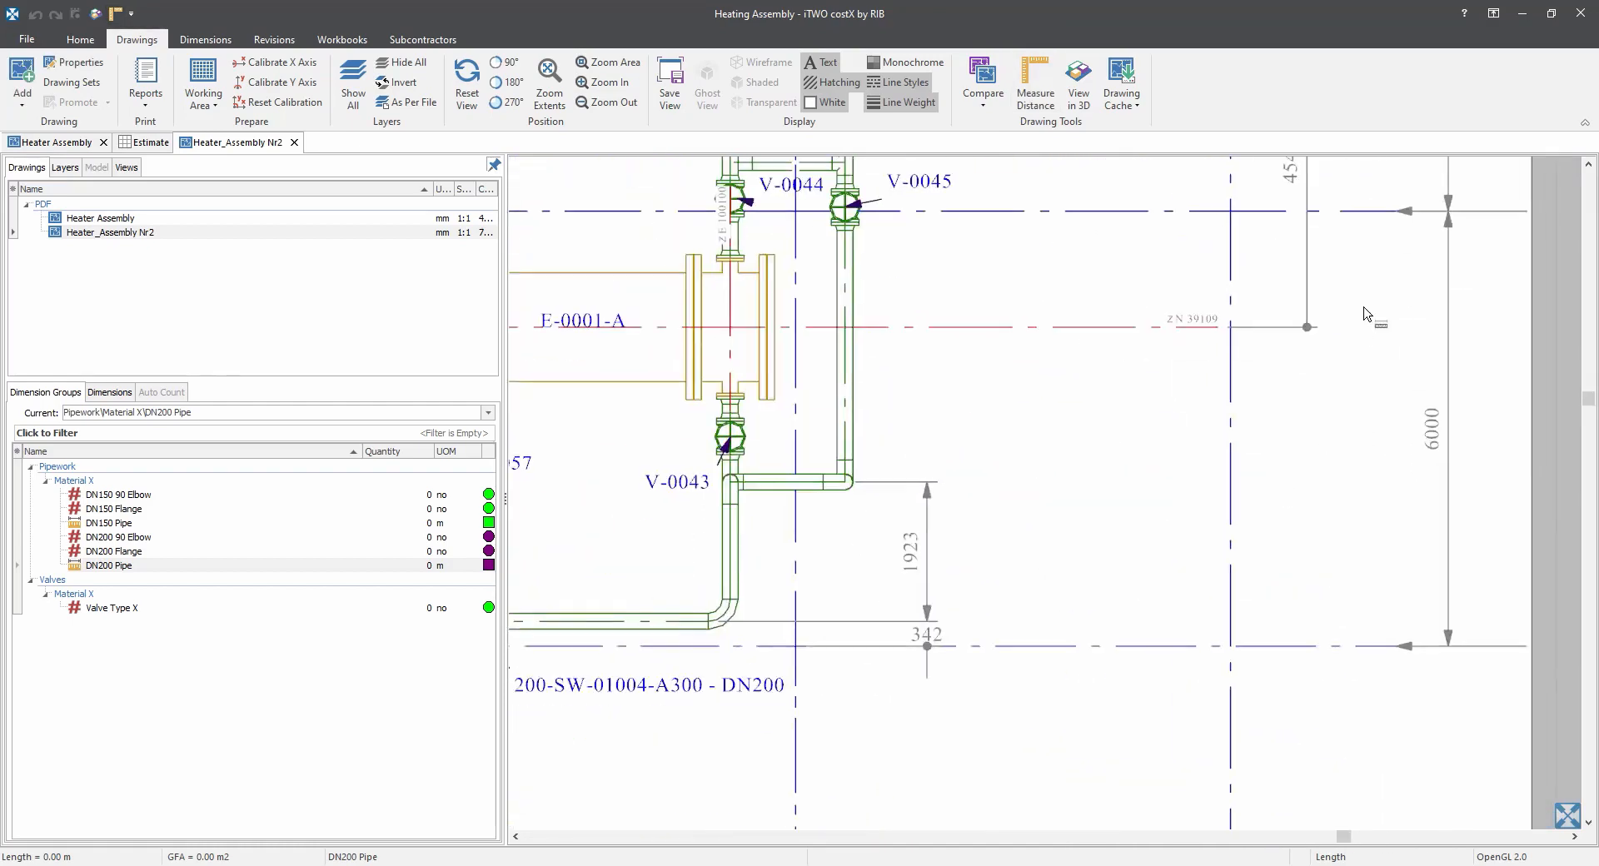
scroll(916, 487, down, 3)
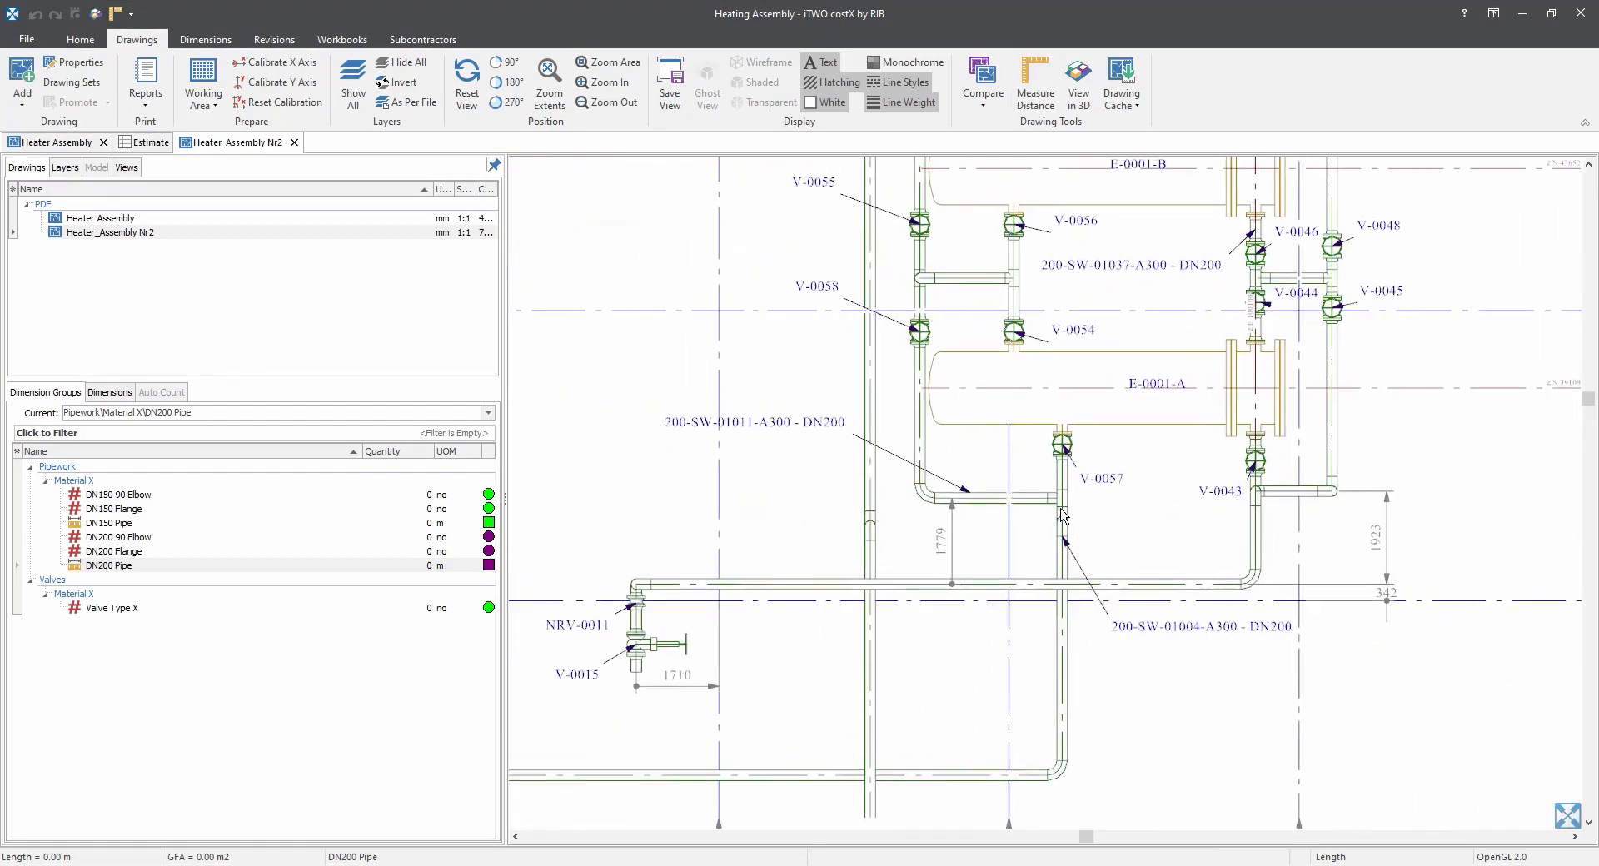
scroll(1037, 499, down, 2)
scroll(1032, 498, down, 5)
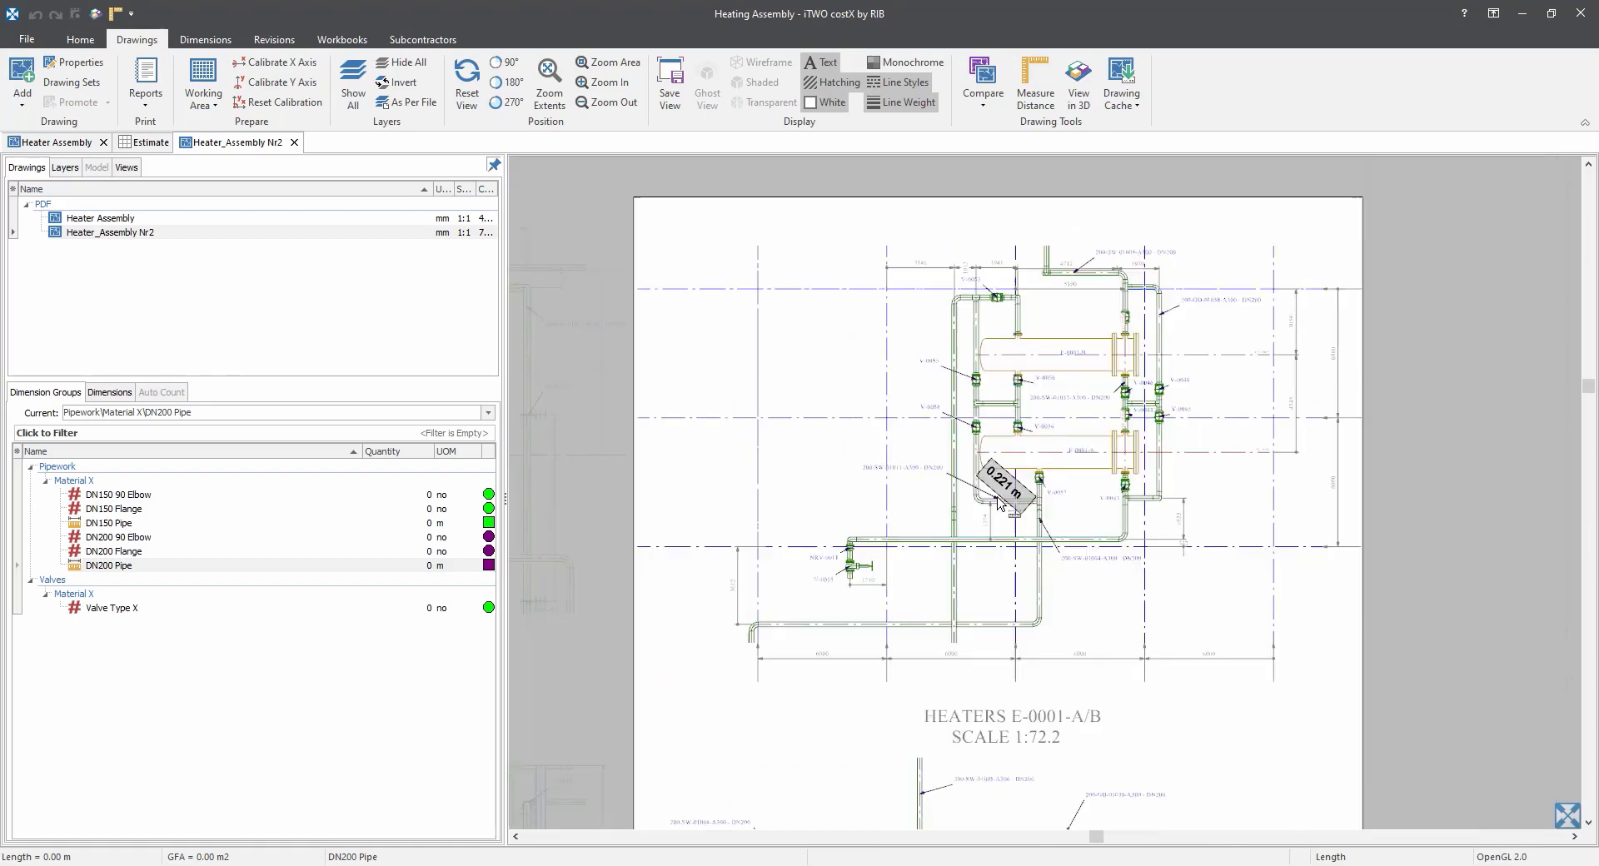
scroll(945, 531, down, 2)
mouse_move(911, 550)
mouse_down()
mouse_move(977, 415)
mouse_move(994, 441)
mouse_up()
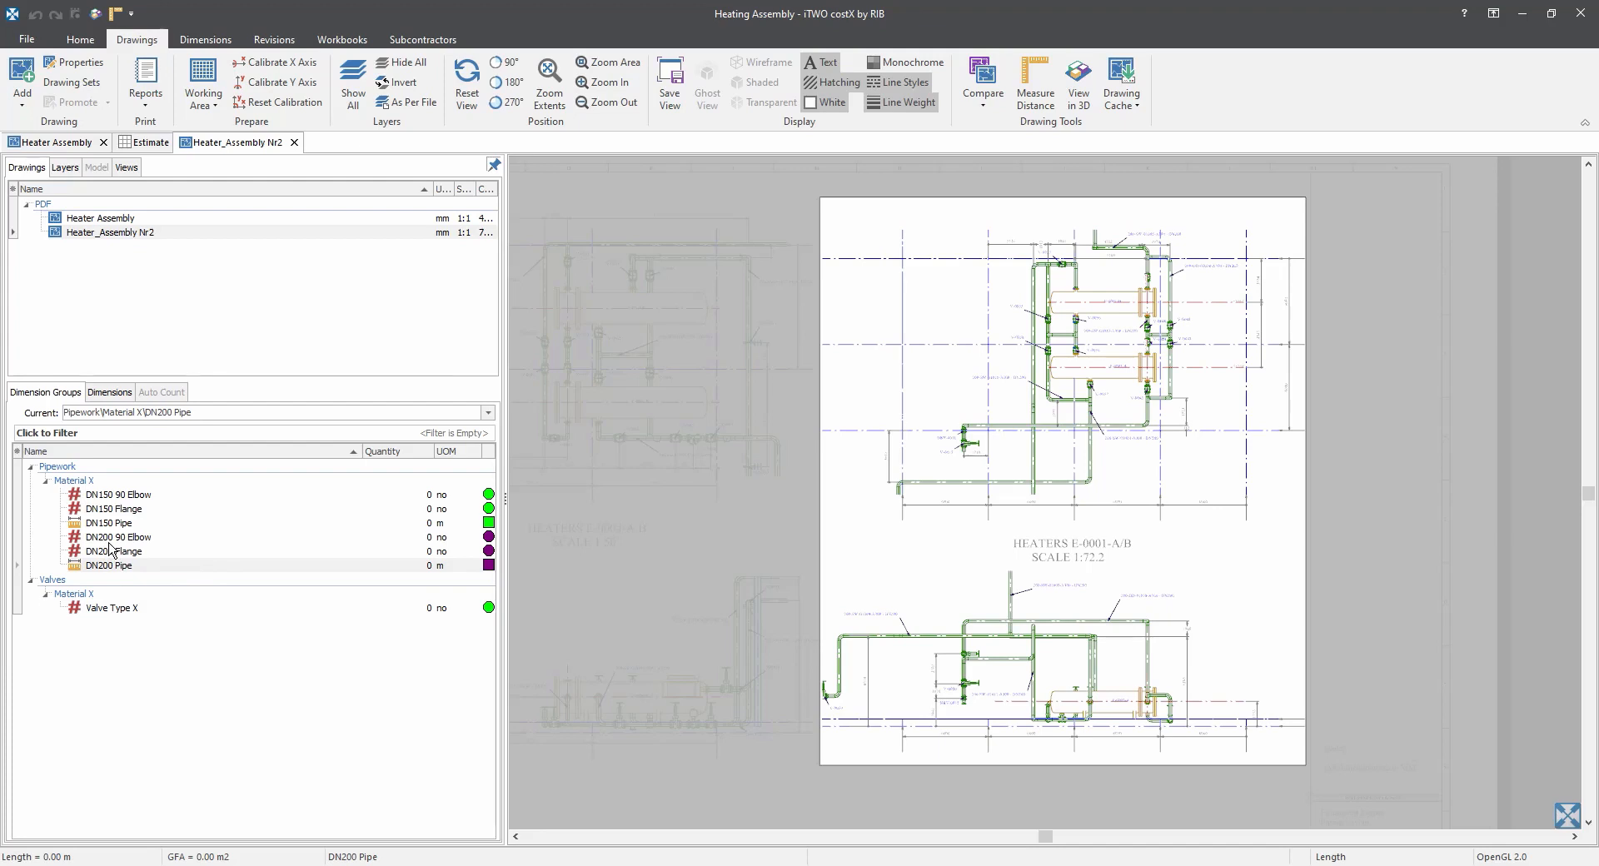
click(31, 467)
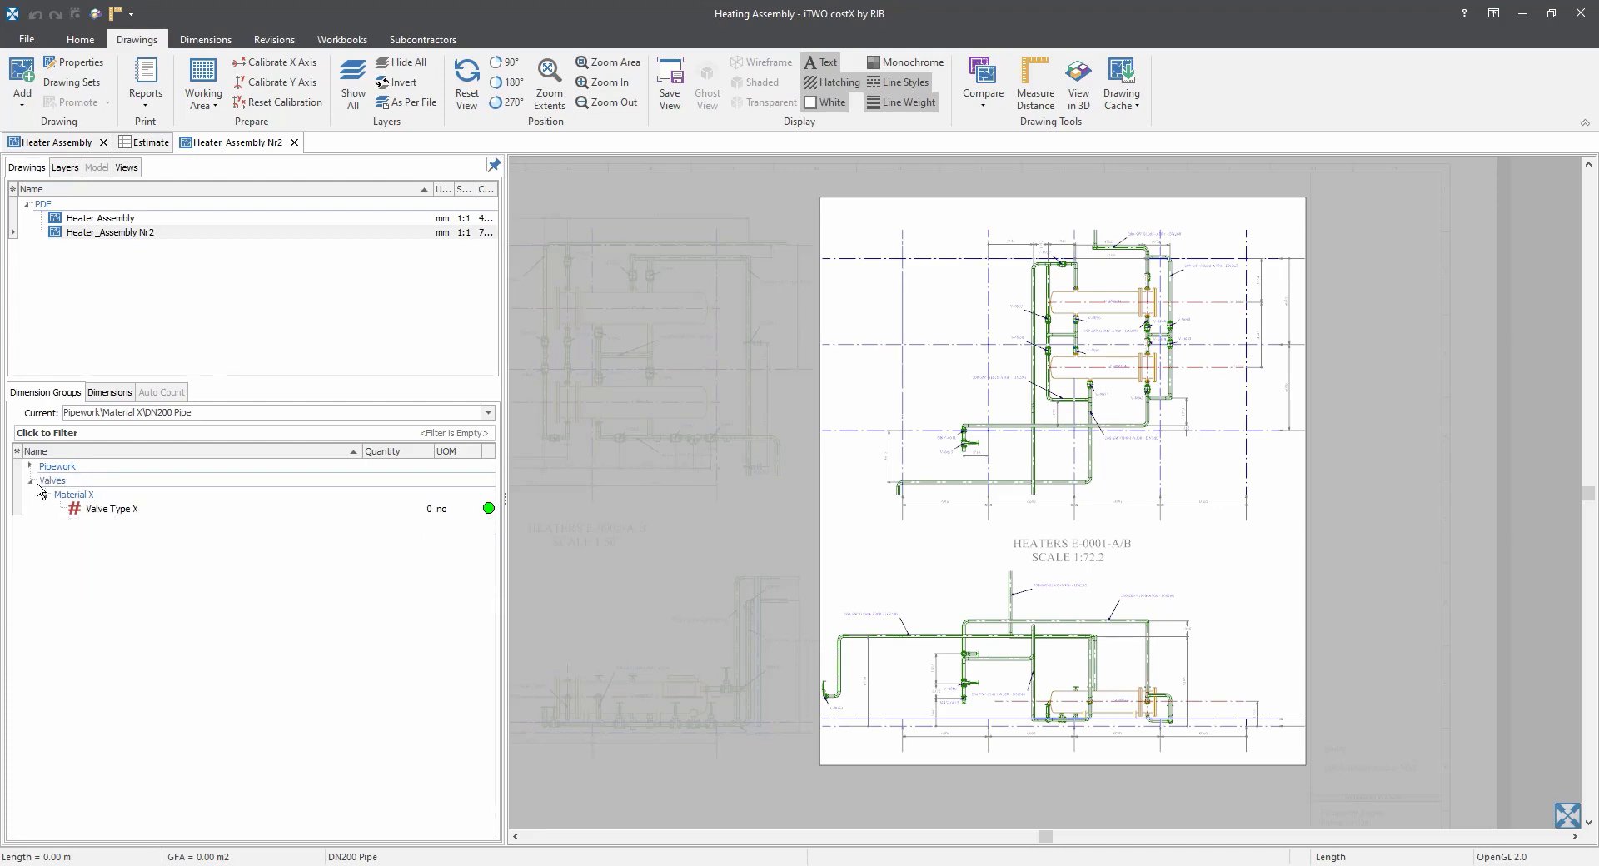
click(31, 482)
click(30, 480)
click(30, 466)
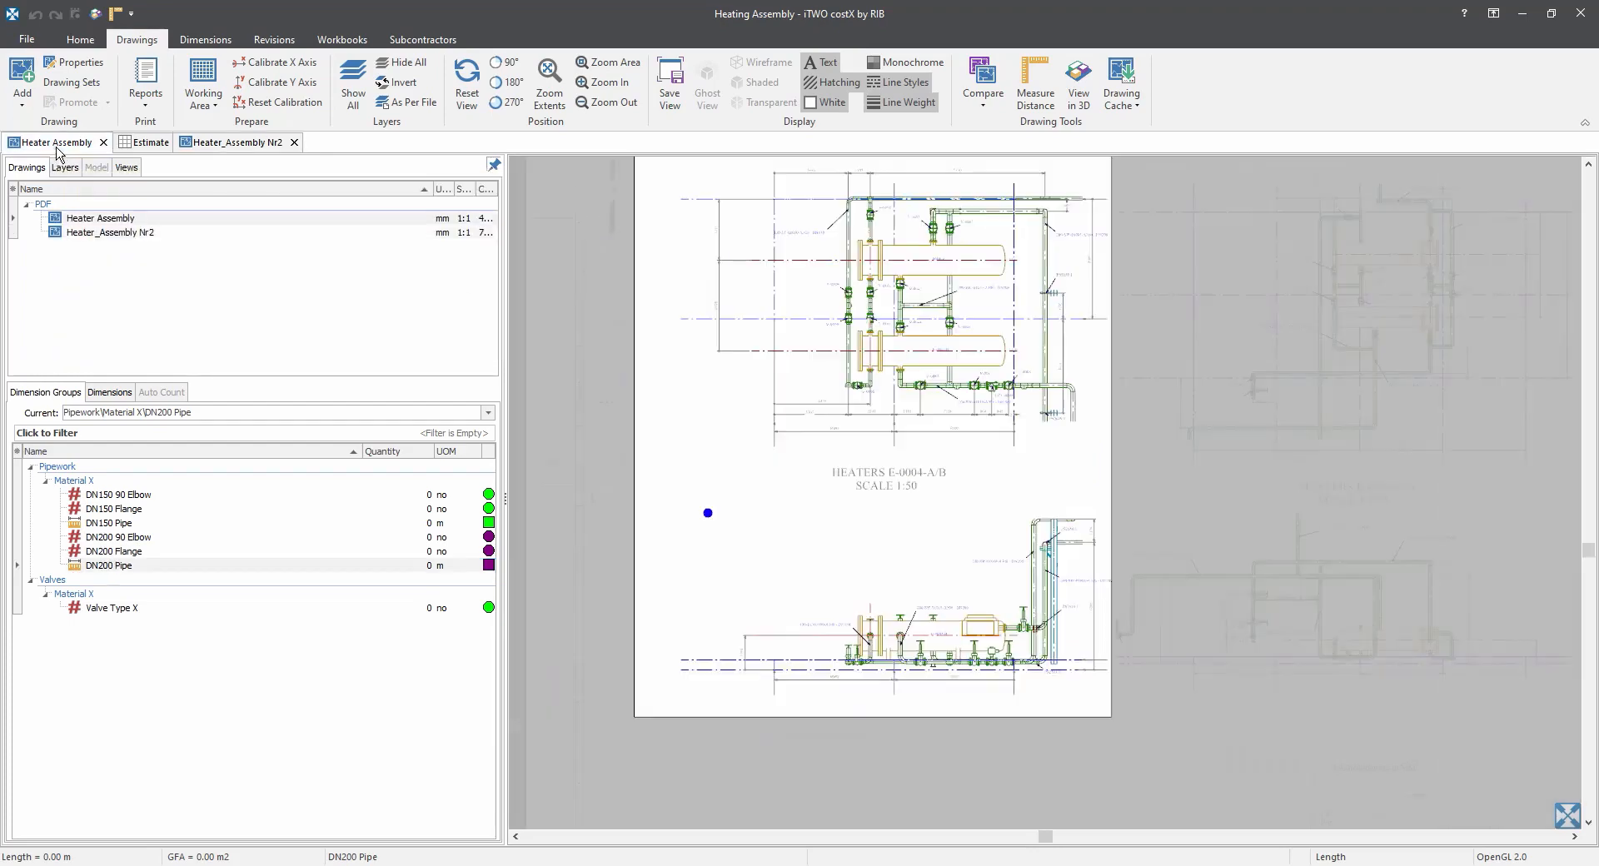
Switch to the Heater Assembly drawing and examine the pipework in the E-0004-A/B plan and elevation views.
scroll(918, 379, up, 5)
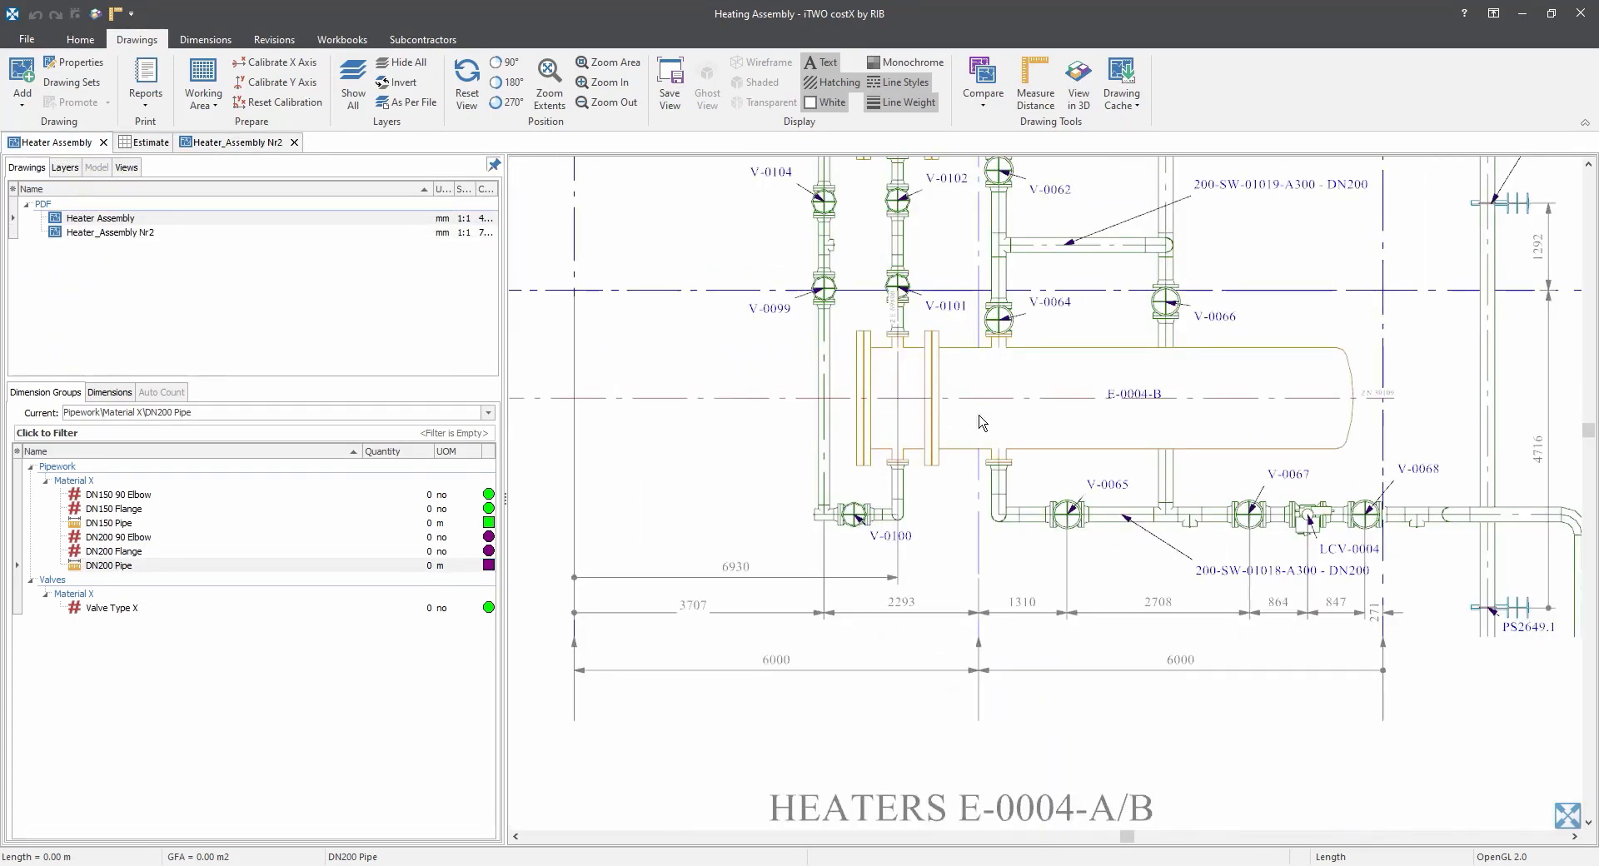
drag(979, 416, 812, 523)
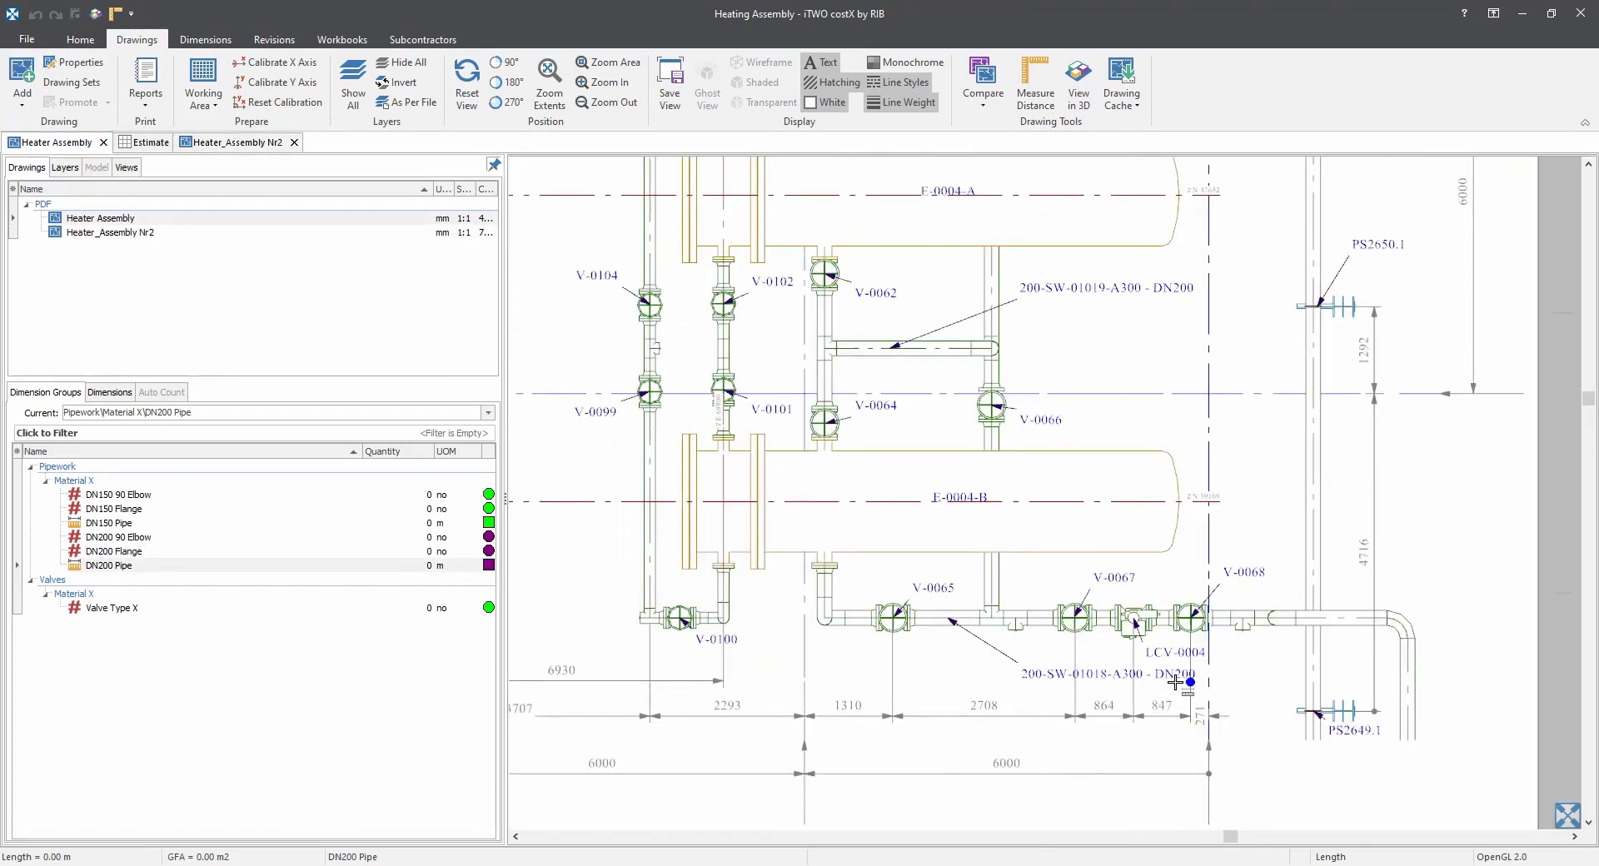
drag(784, 609, 895, 206)
drag(888, 643, 885, 343)
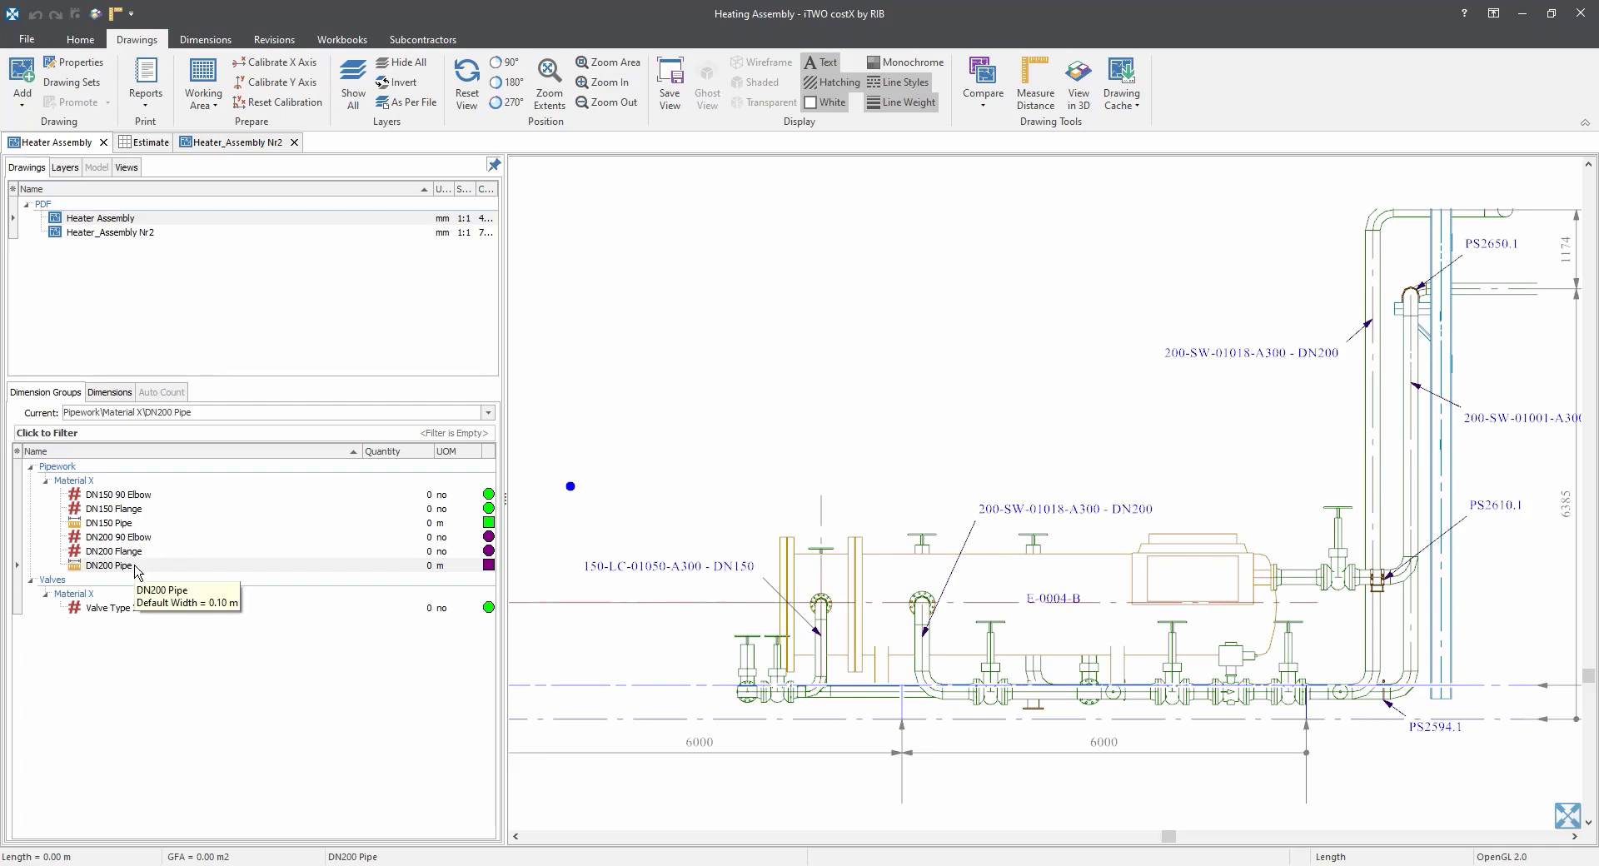
Open the properties of the DN200 Pipe dimension group and review its general settings and custom quantities.
click(108, 565)
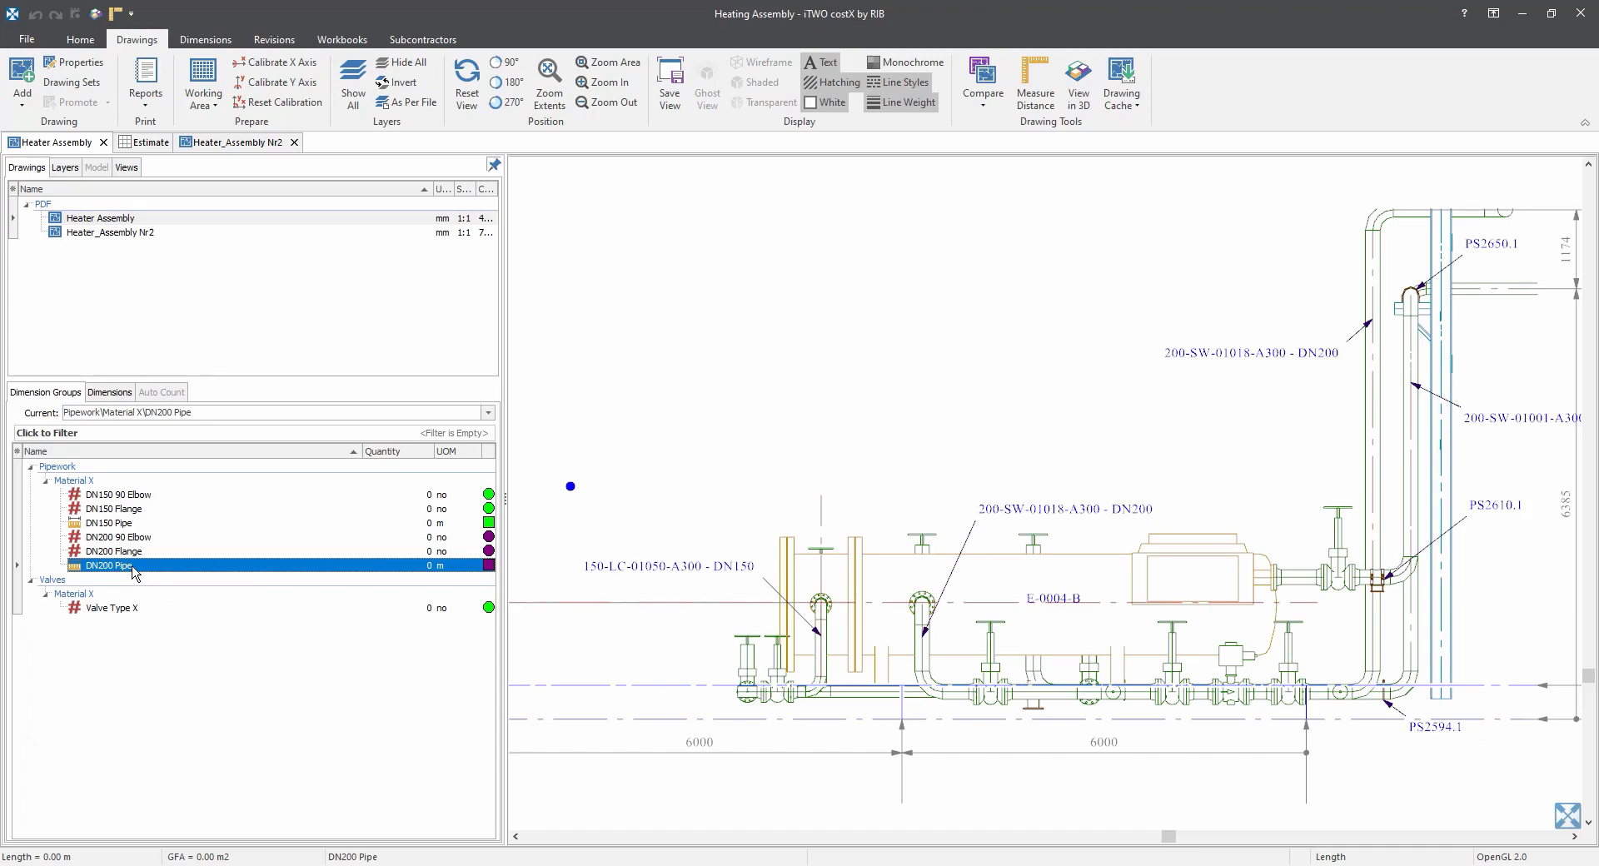
double_click(132, 567)
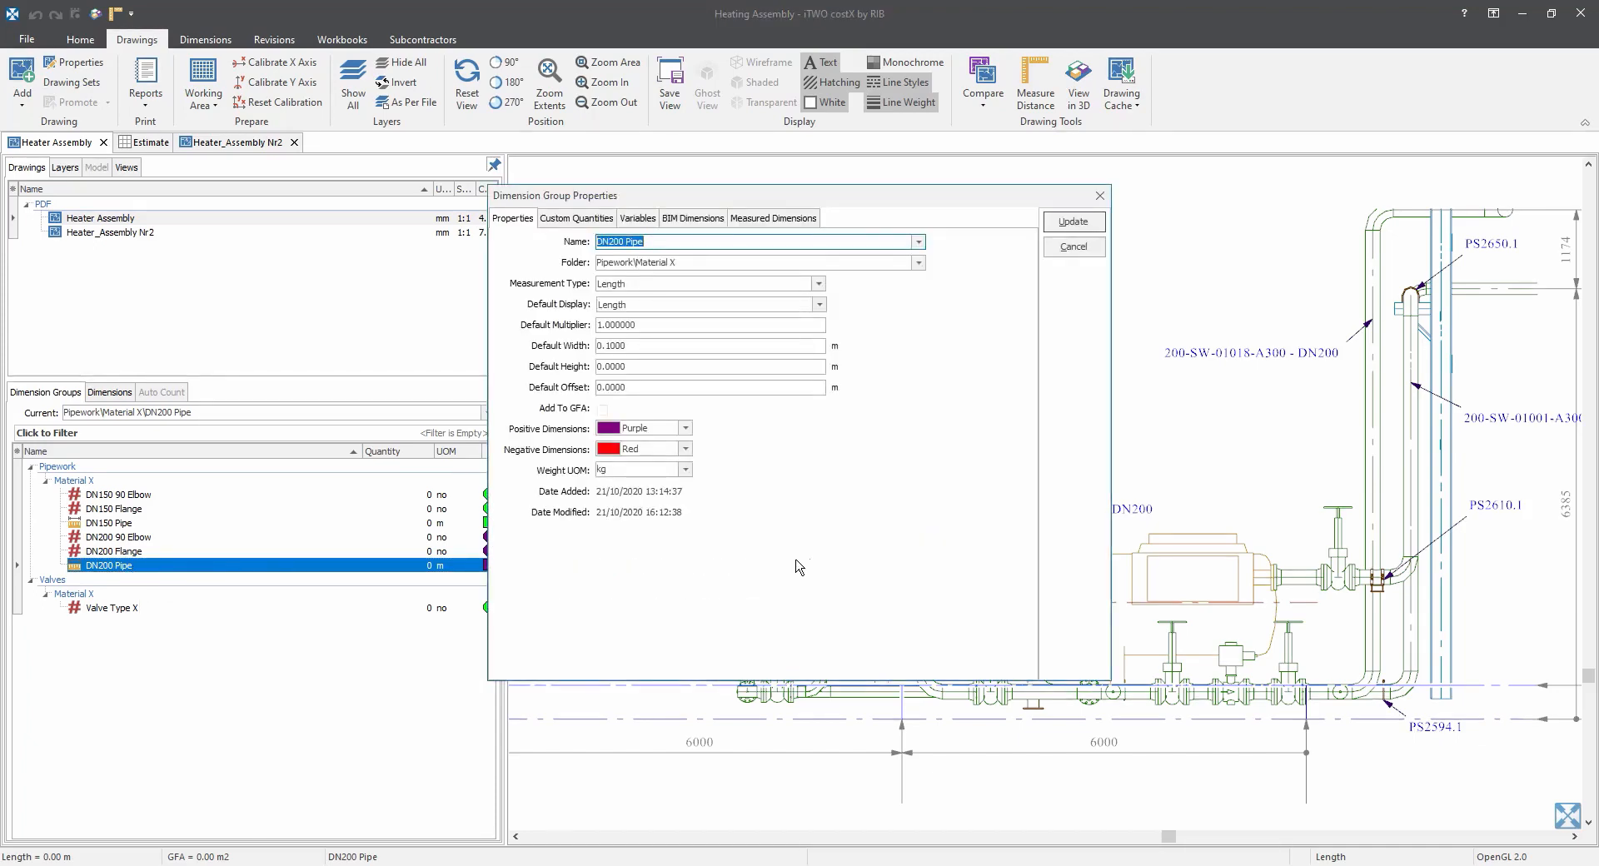
key(alt)
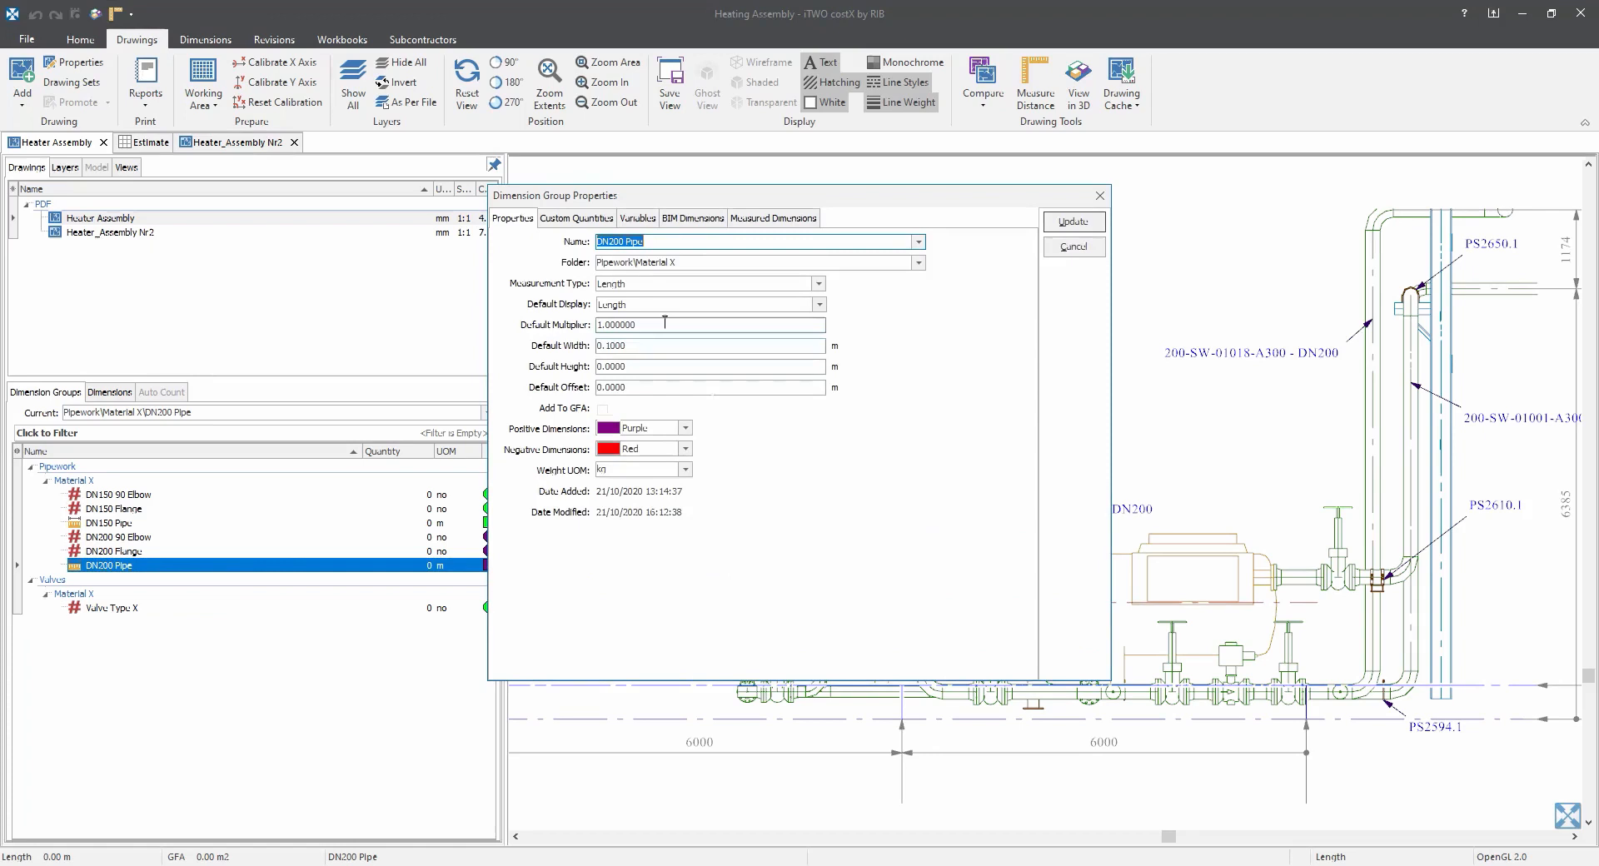
click(653, 241)
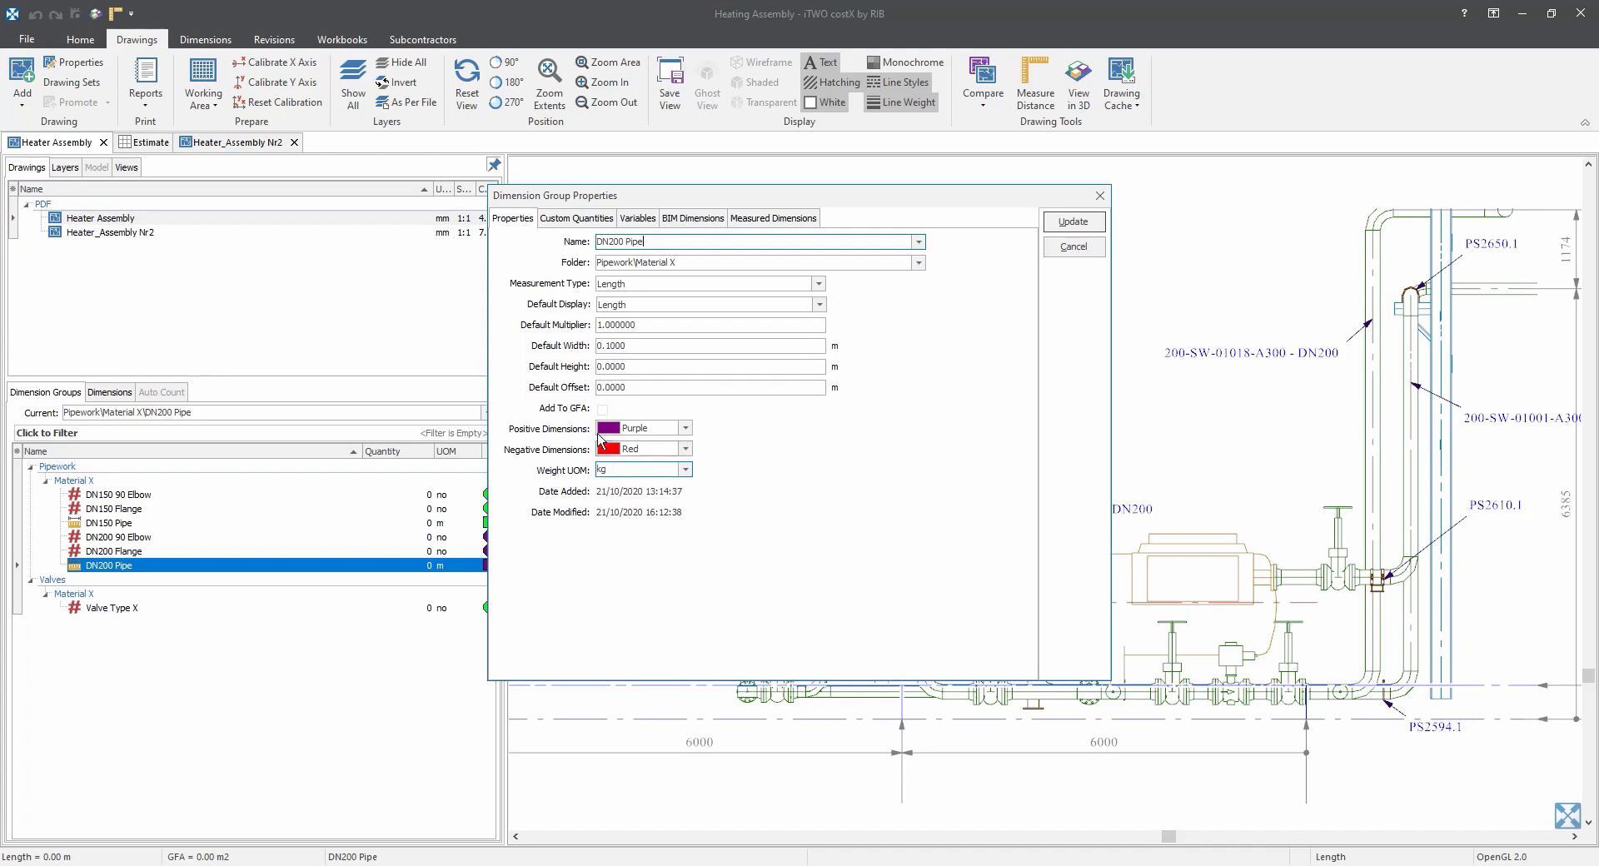
click(553, 220)
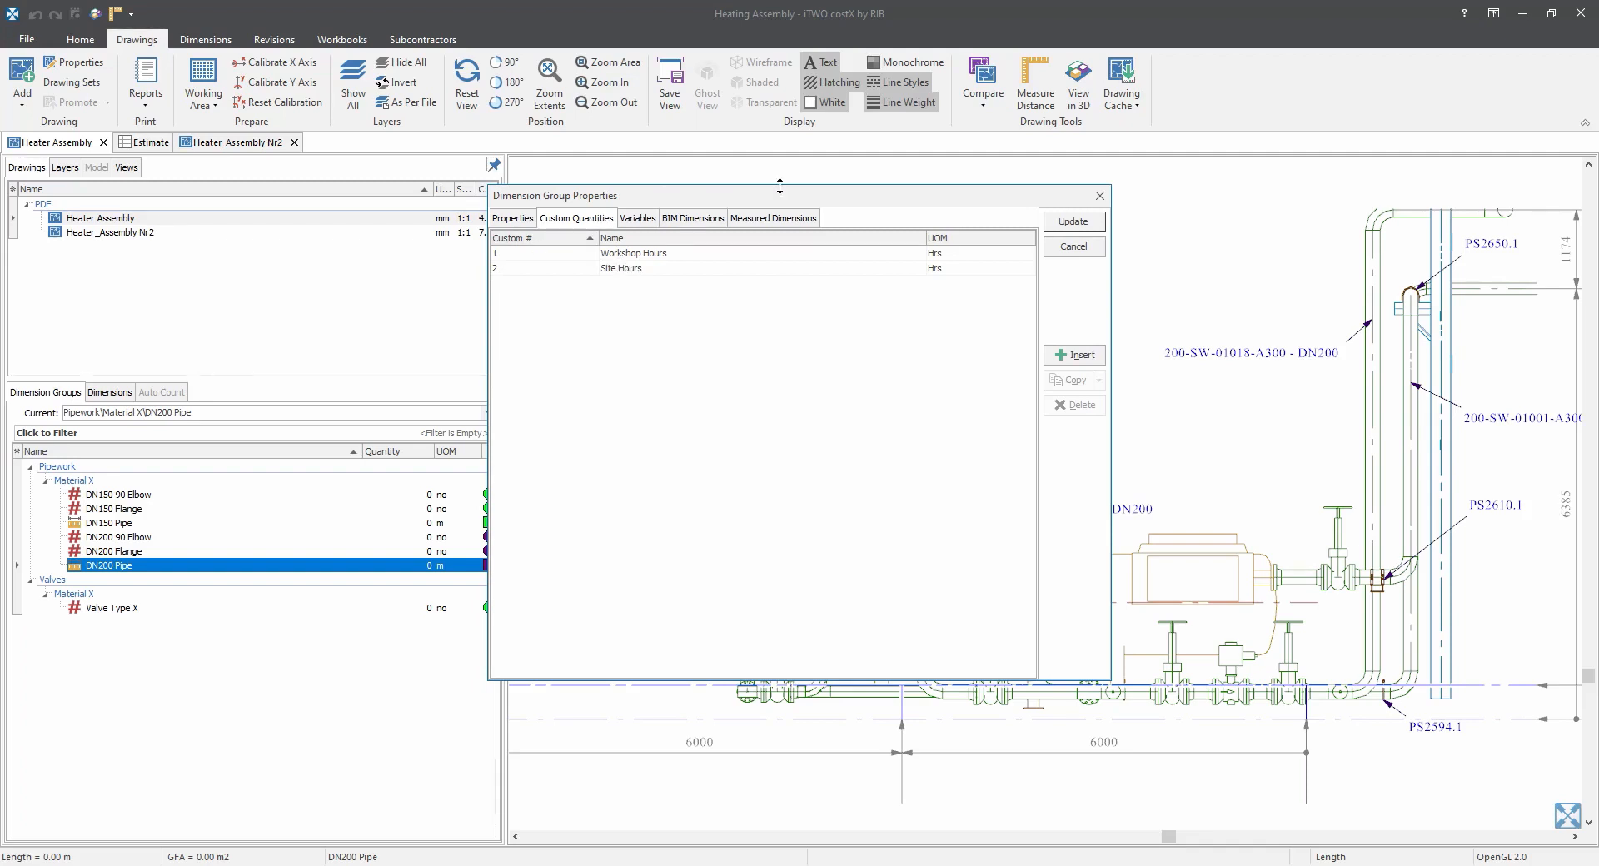
Examine how DN200 Pipe calculates workshop hours and weight for its measured dimensions.
click(781, 219)
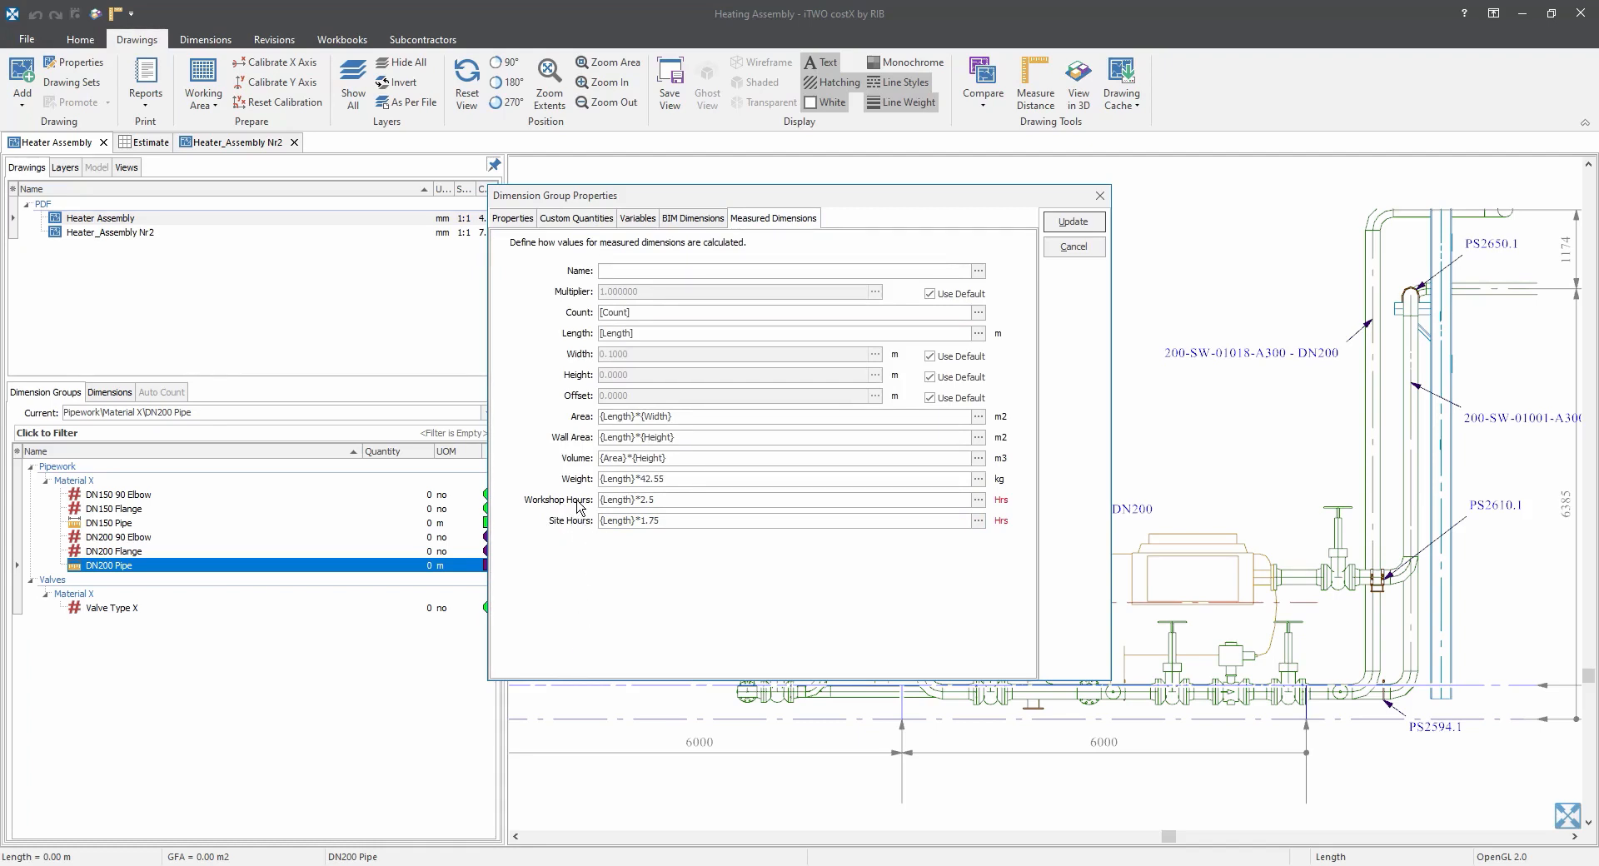
click(613, 500)
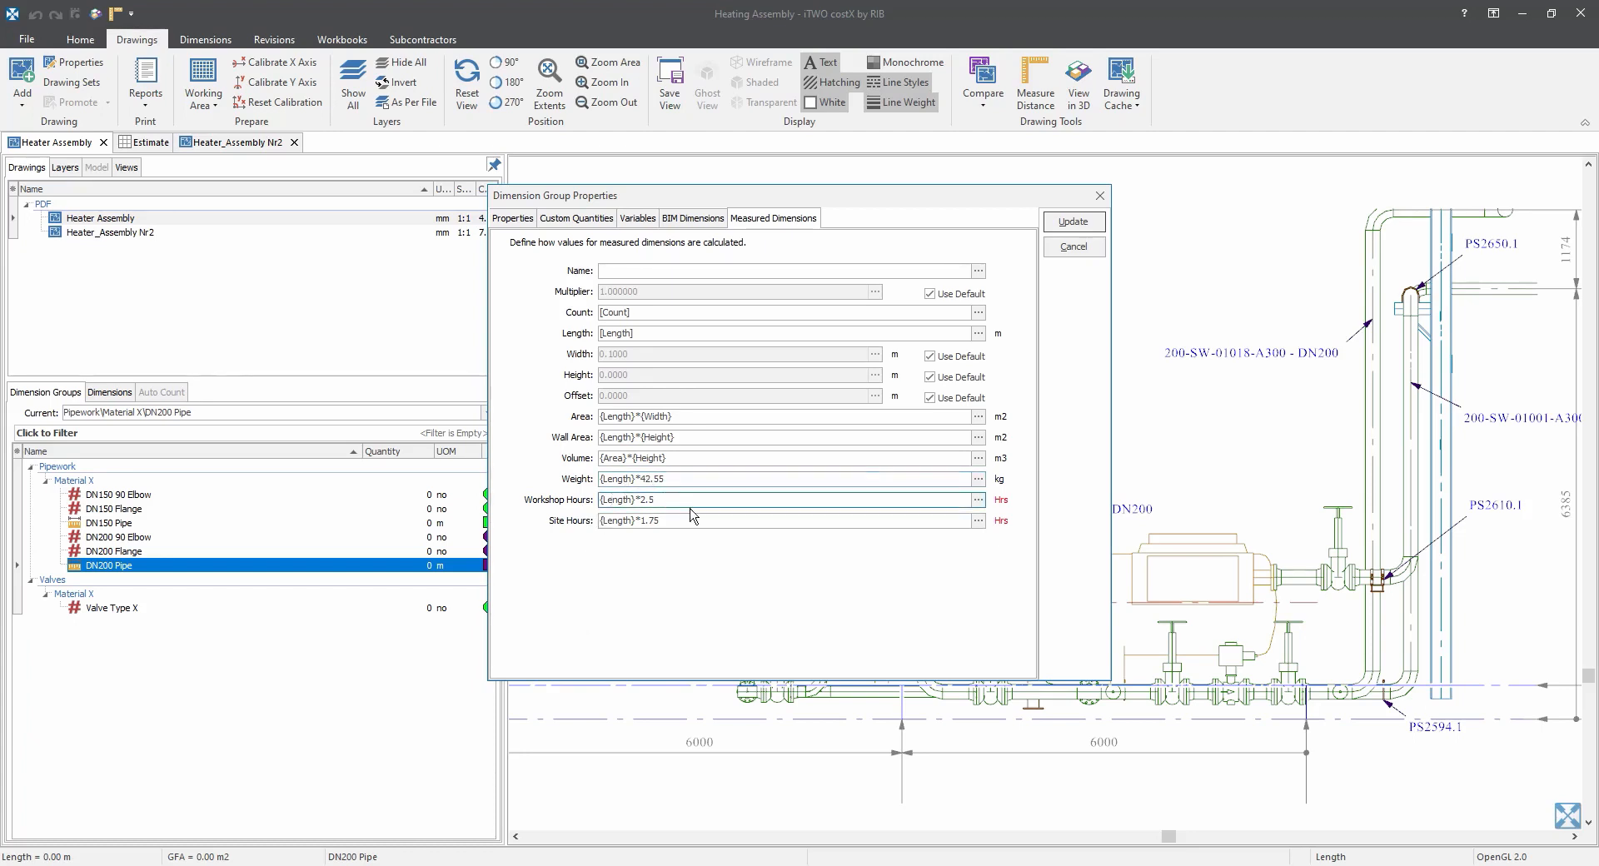
click(646, 478)
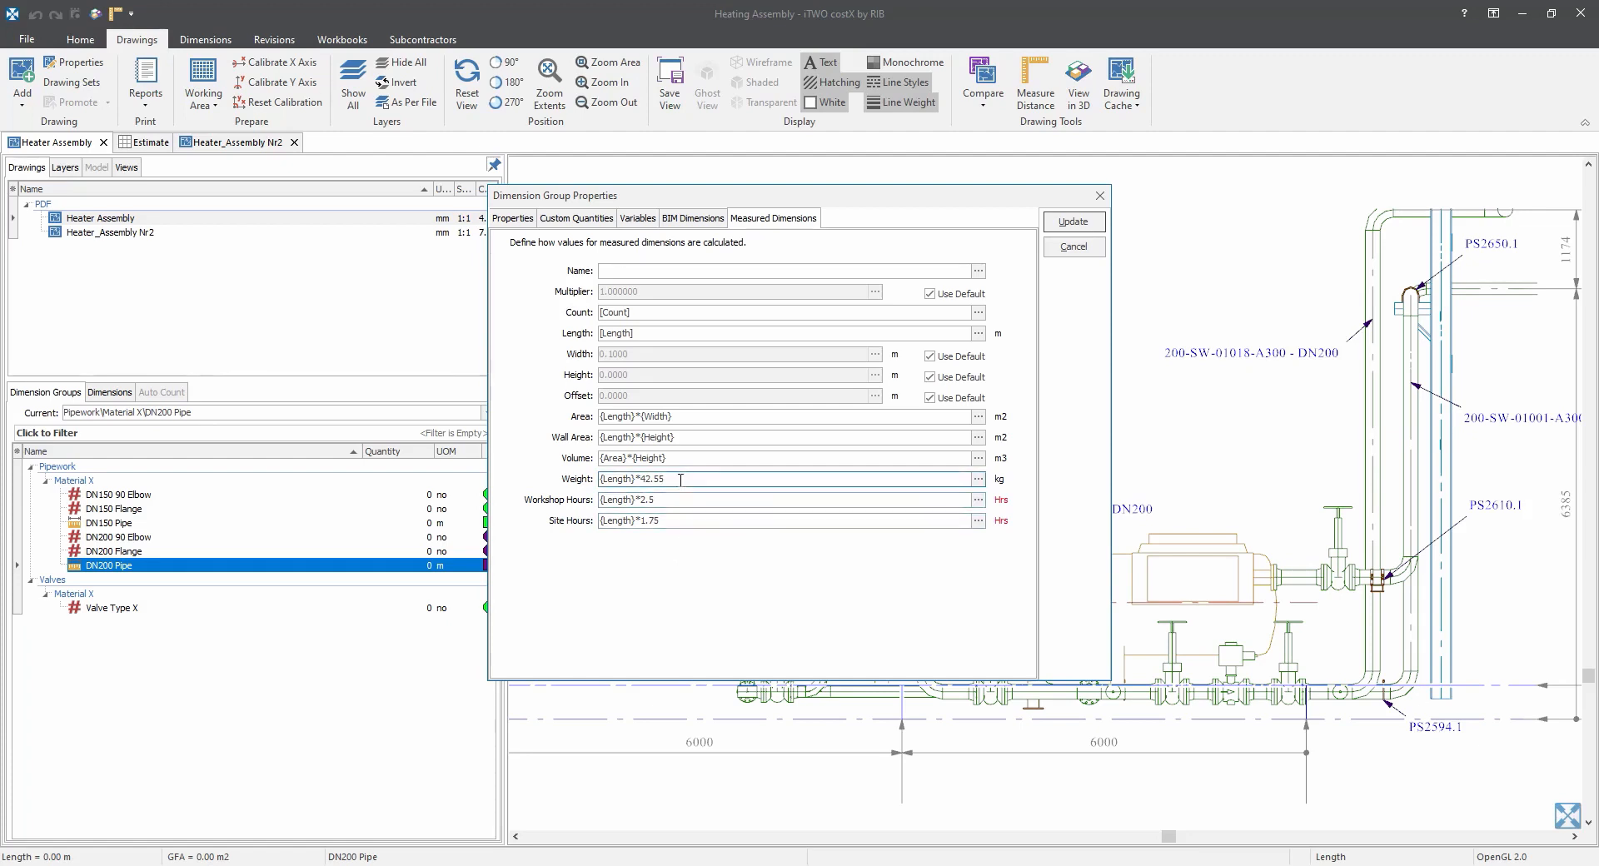
Open the Weight formula in the expression editor, browse the Equal Angles (Grades 250 & 350) constants, and close the editor.
click(979, 483)
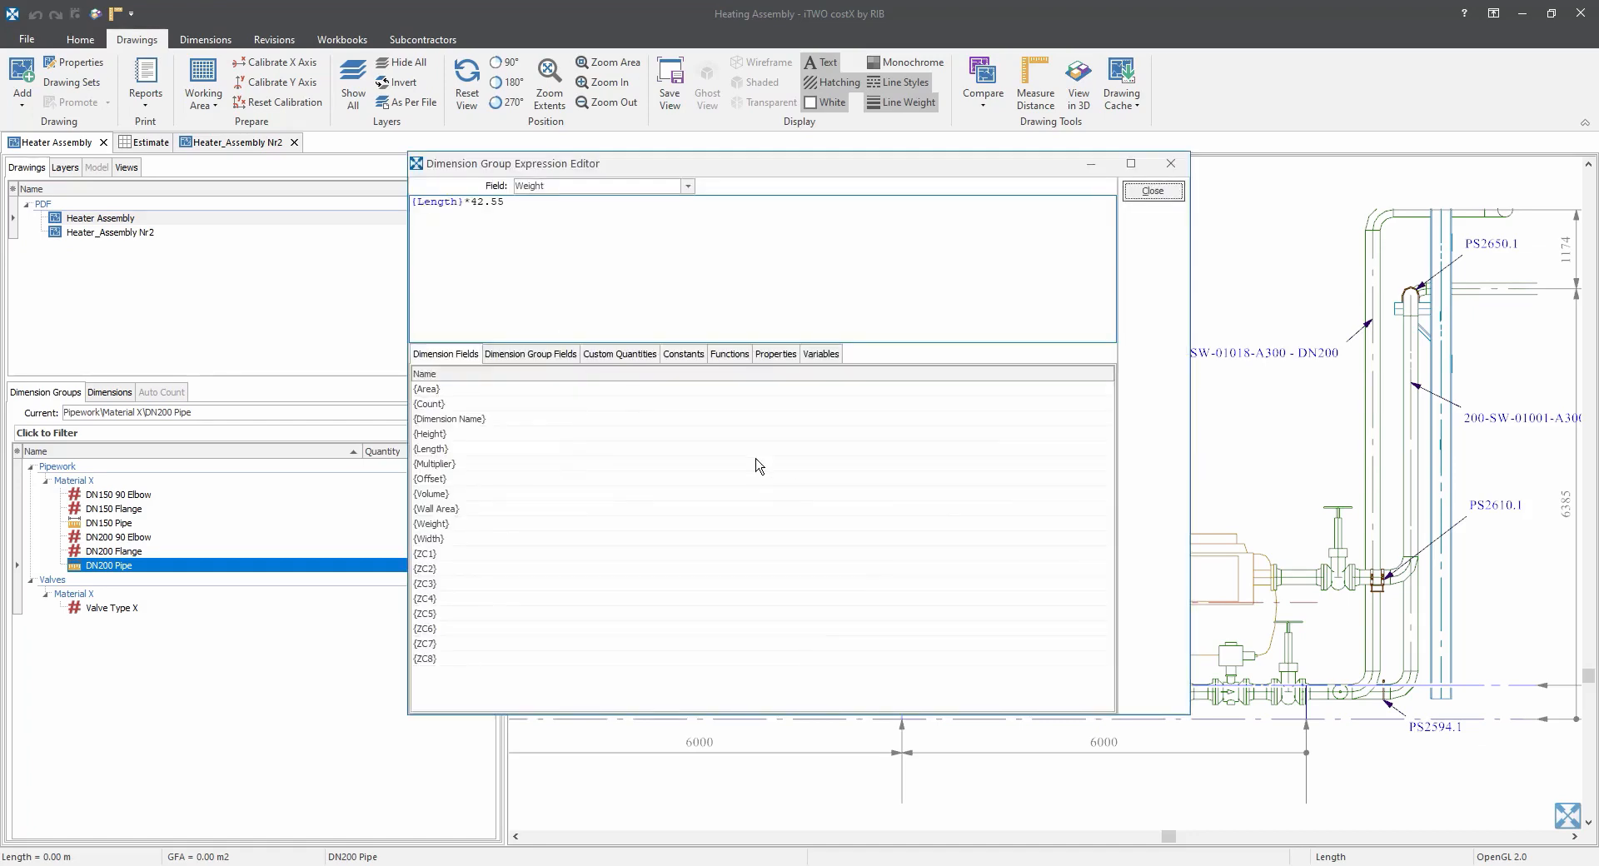
click(686, 356)
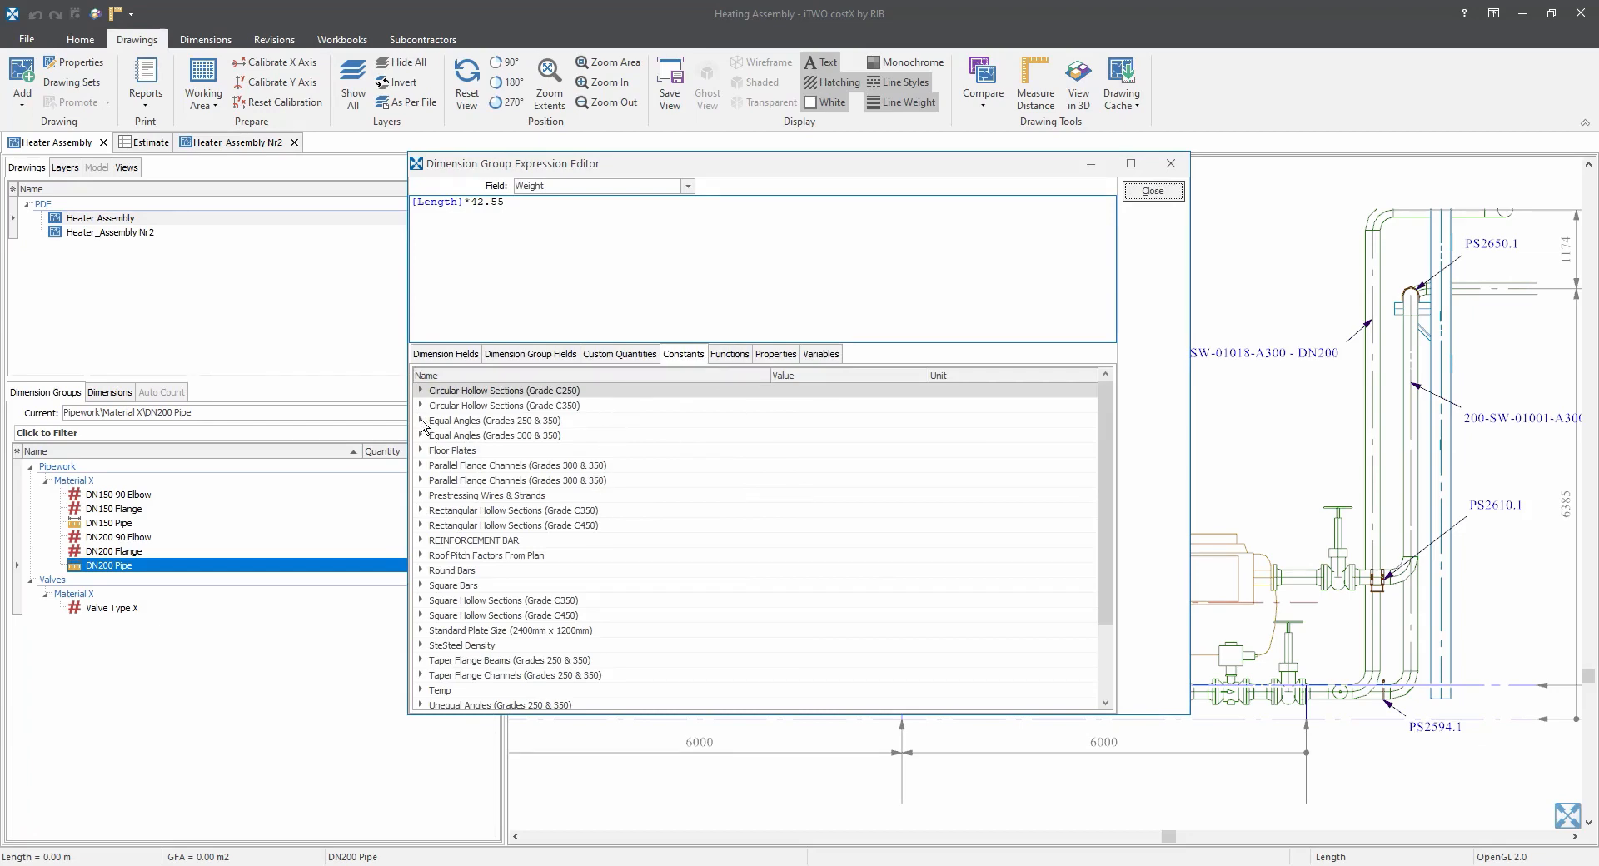
click(420, 420)
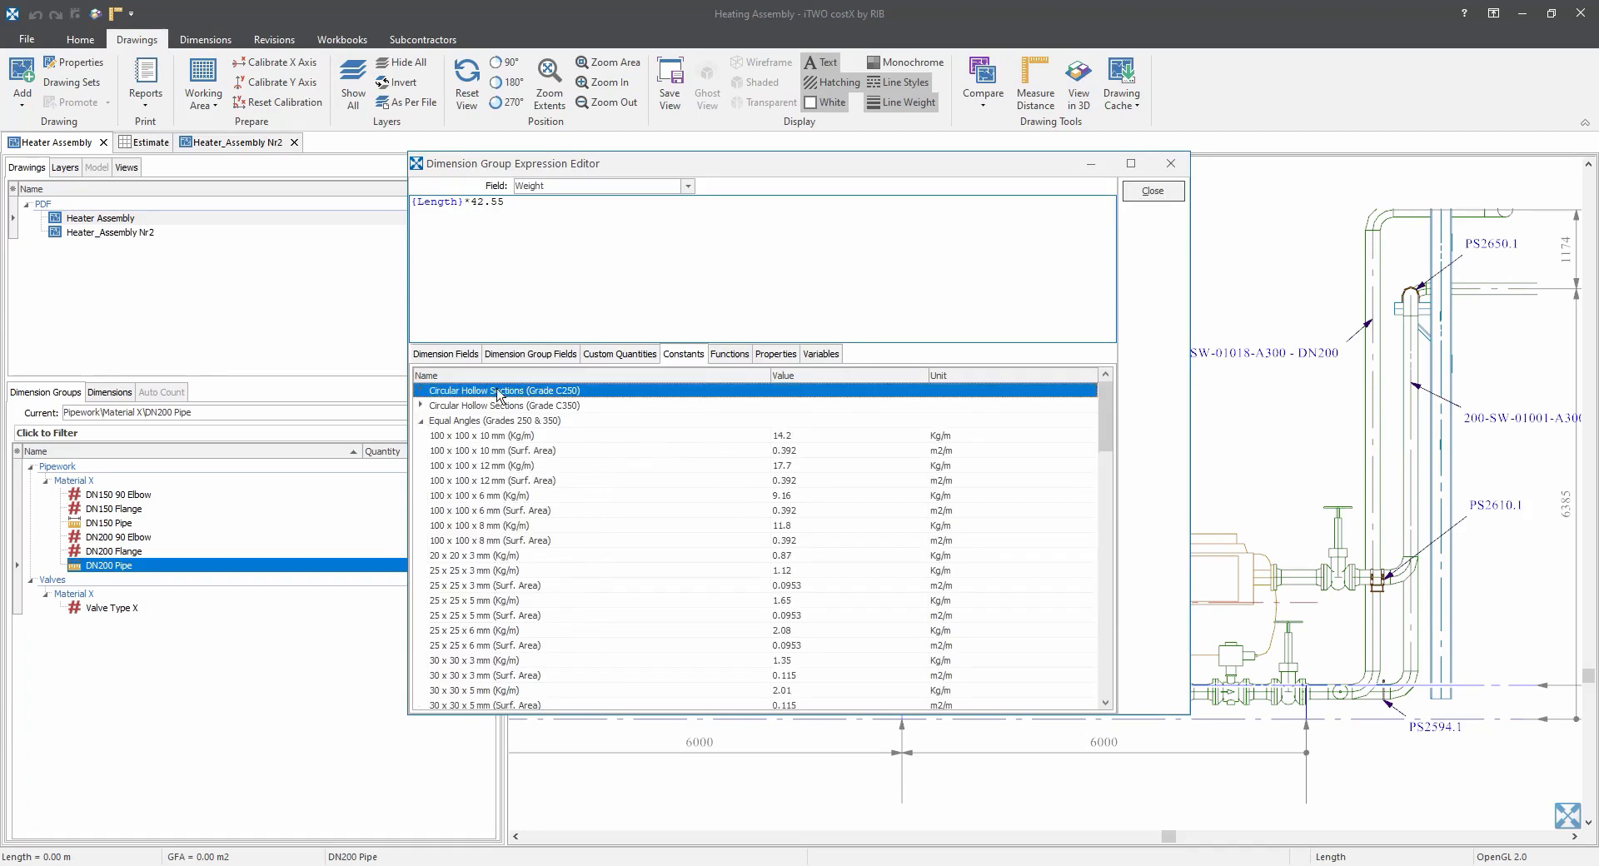
click(421, 421)
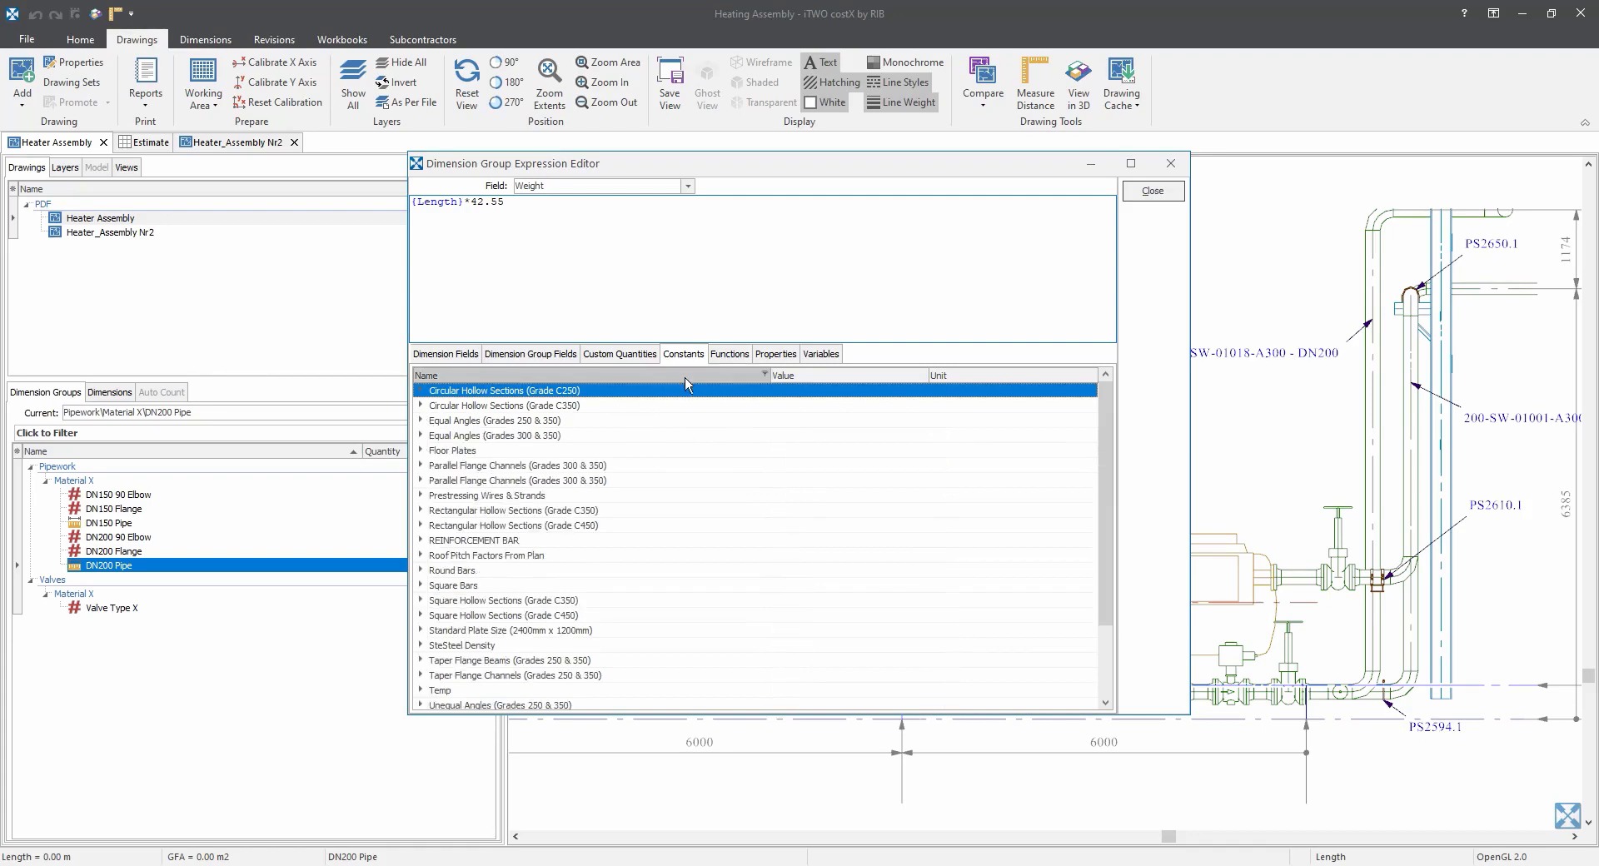
click(1164, 195)
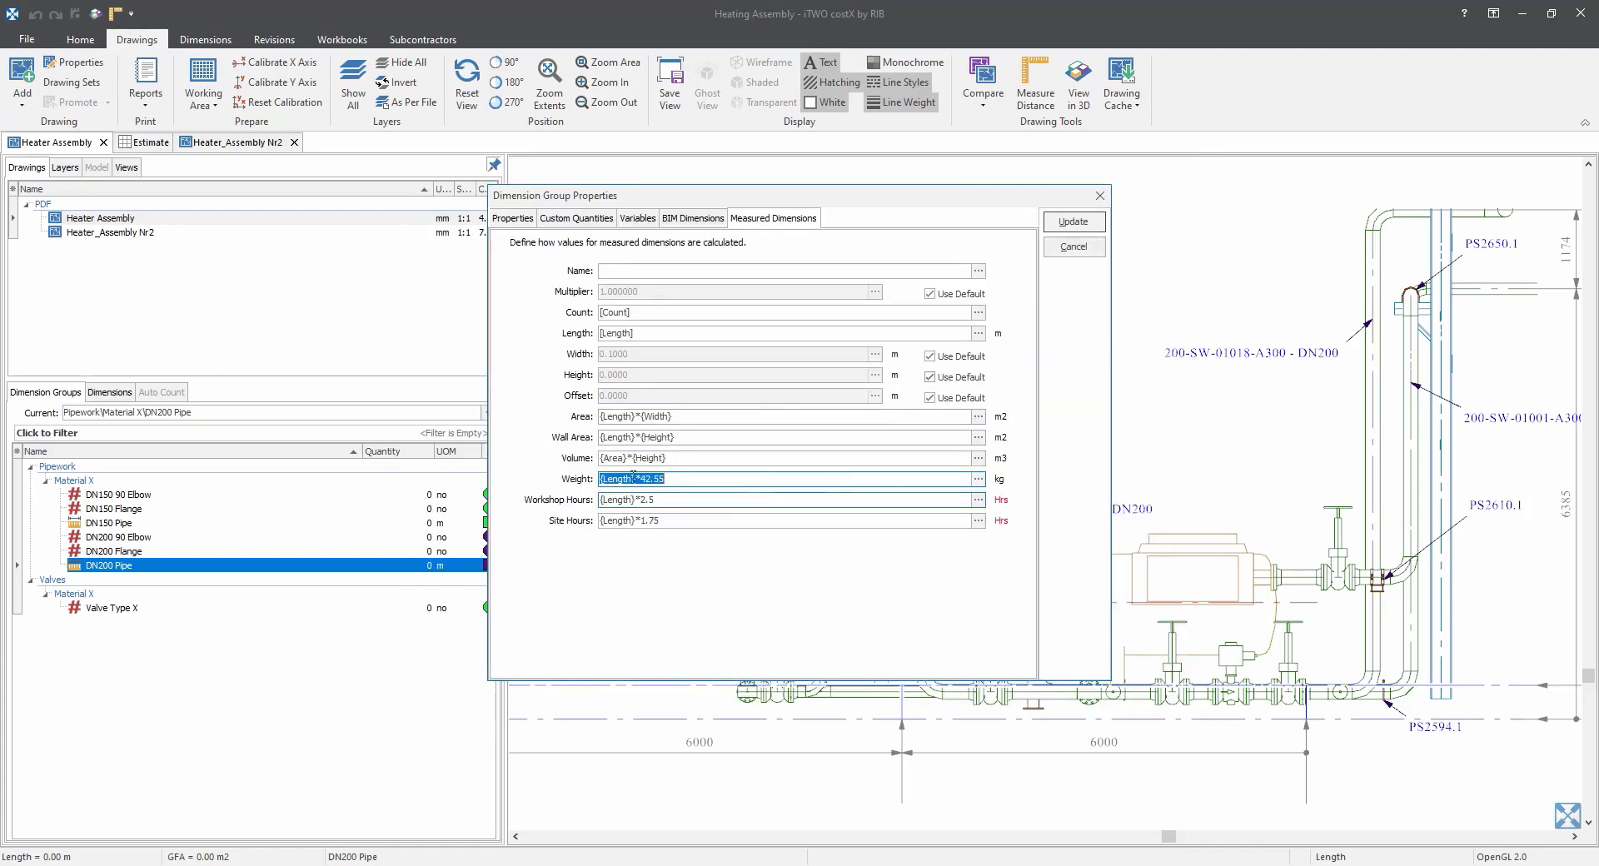
Review the weight, workshop hours and site hours formulas of DN200 Pipe and close its properties with an update.
click(676, 481)
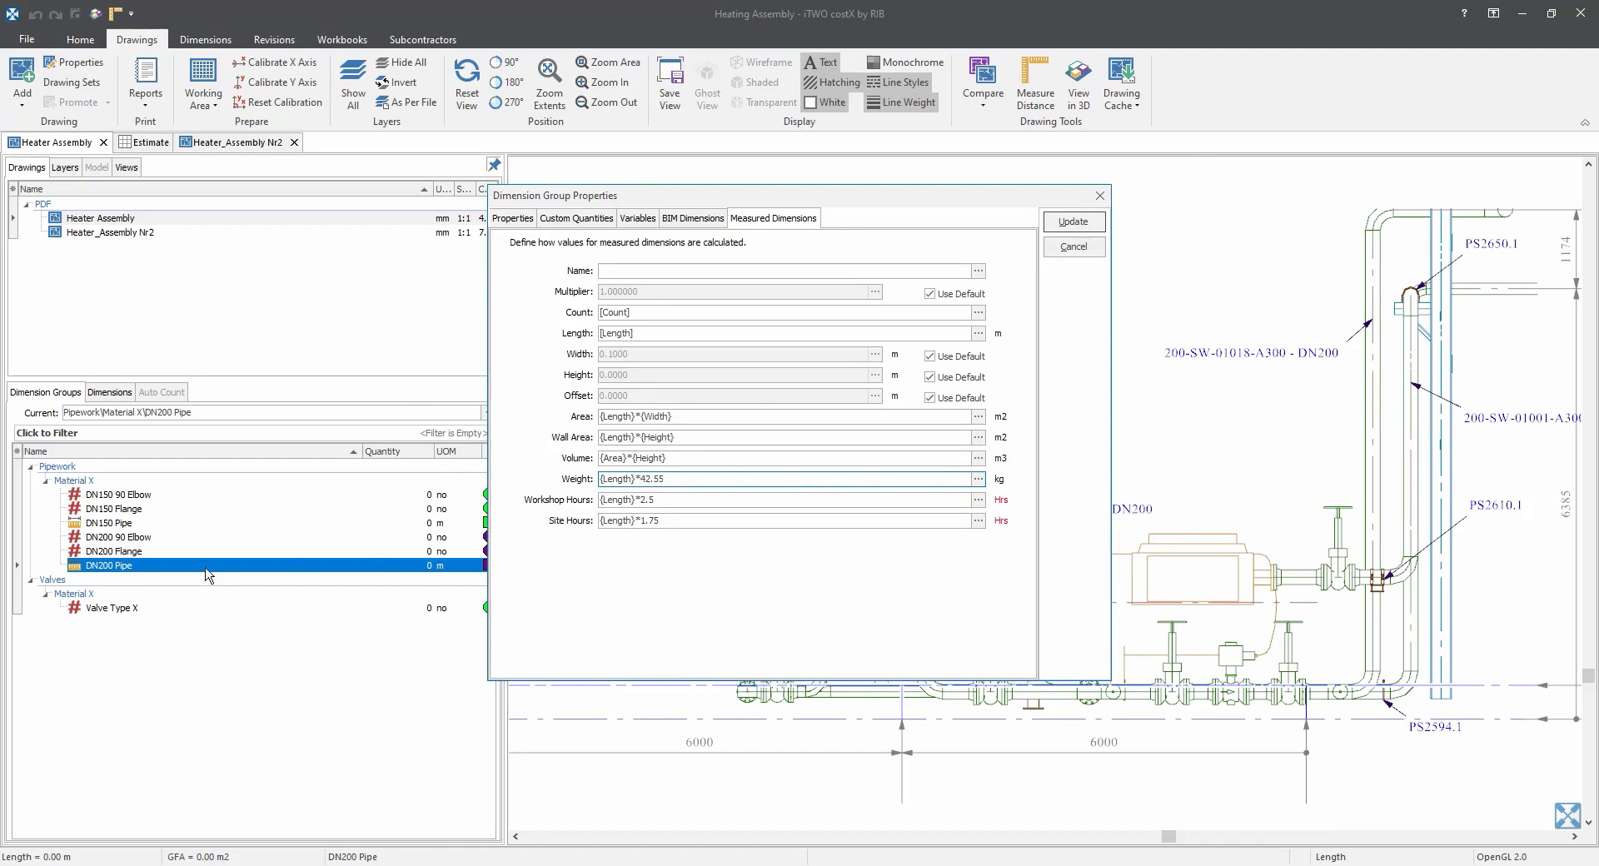
click(647, 500)
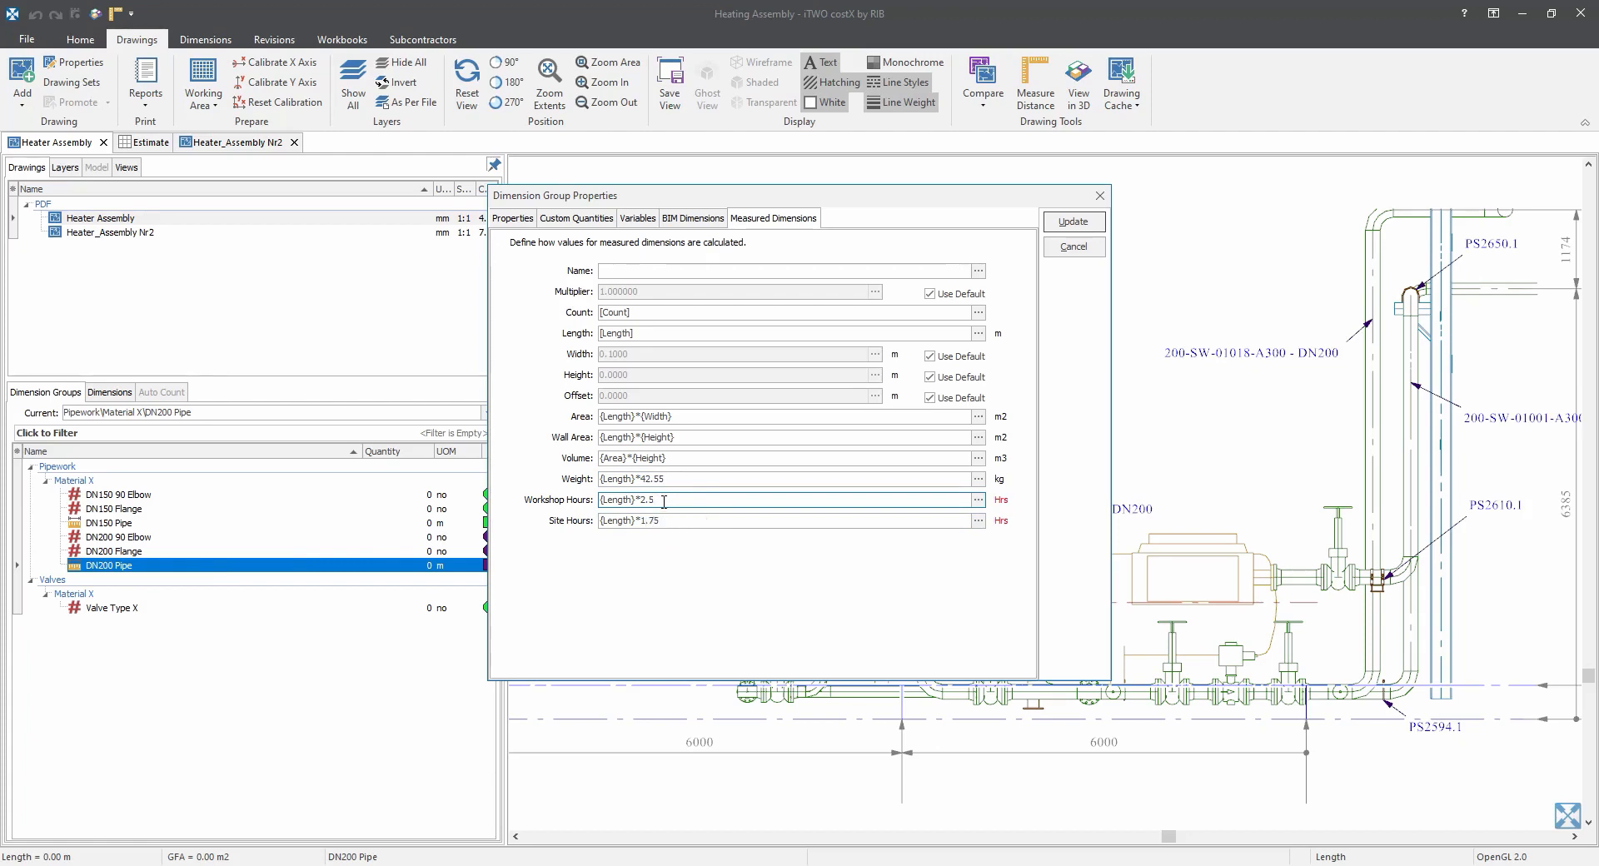
click(665, 520)
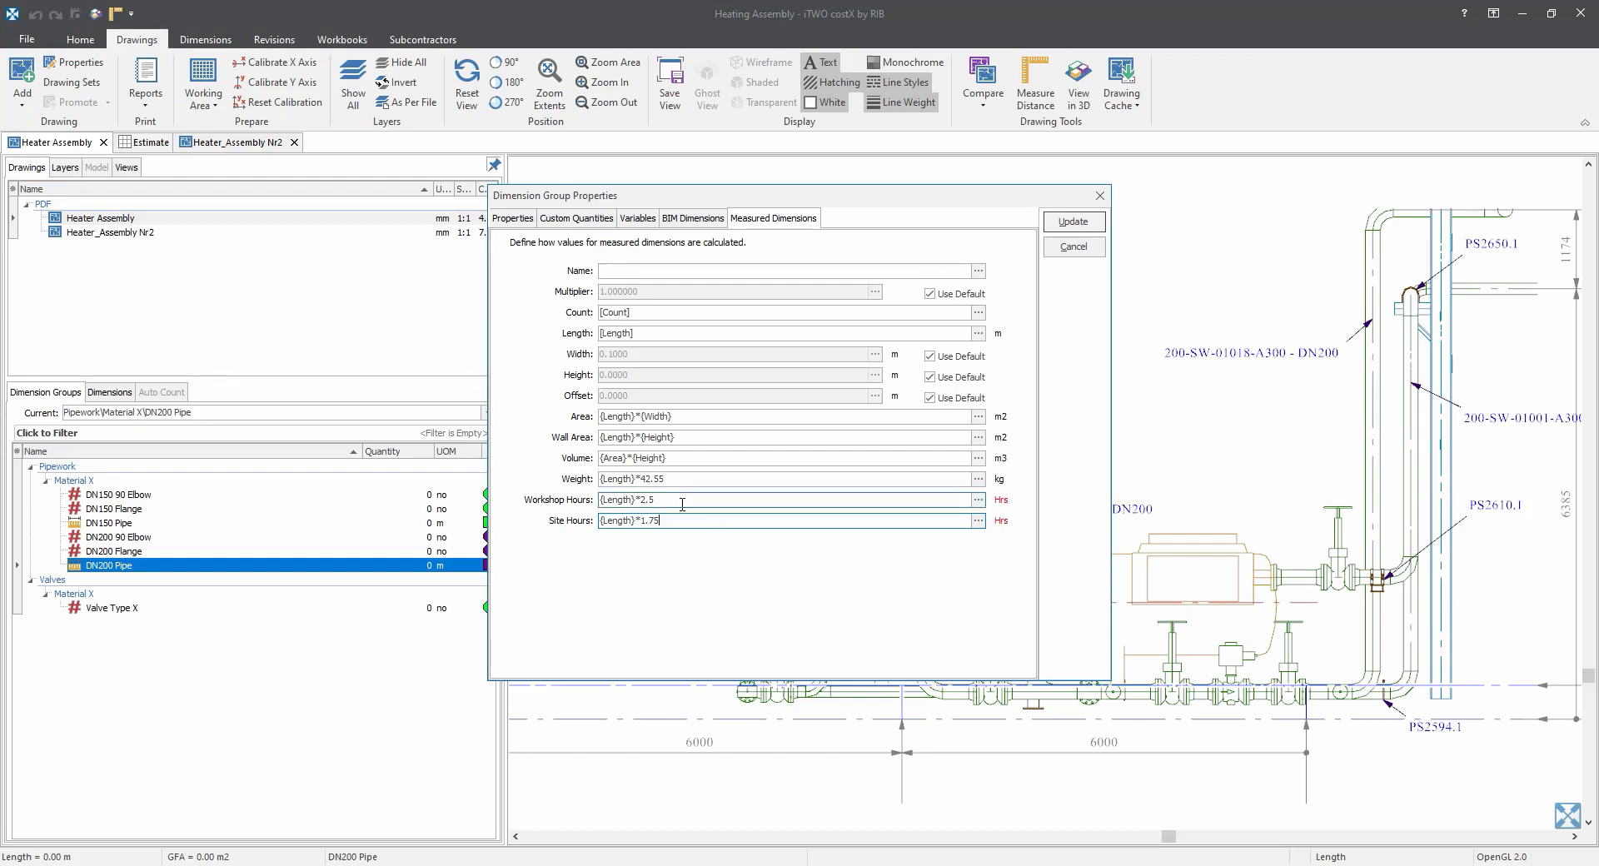
click(683, 502)
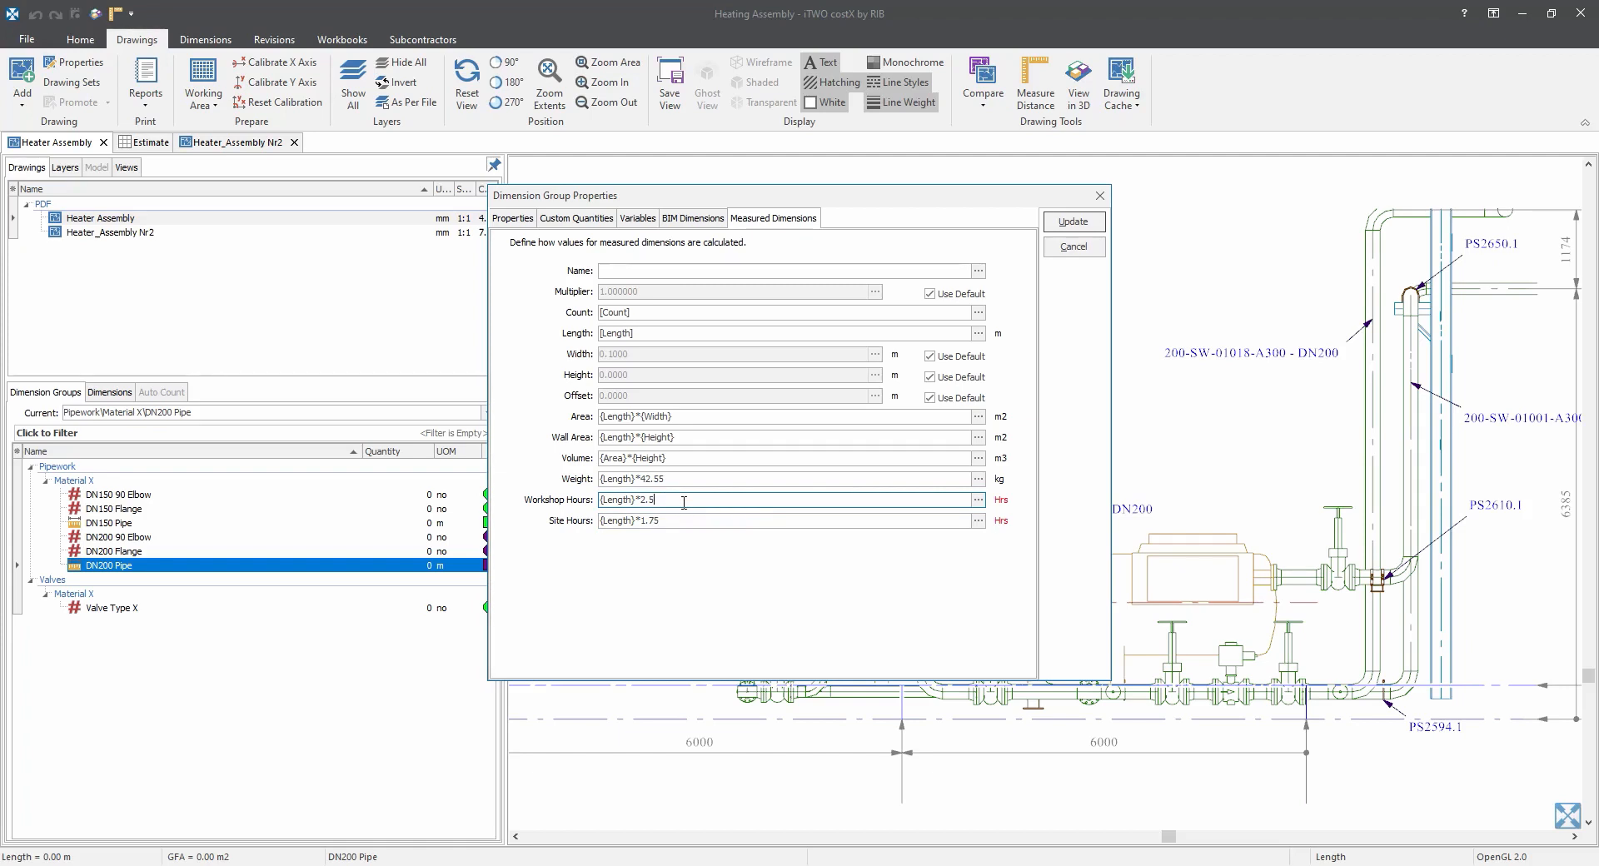
click(1072, 223)
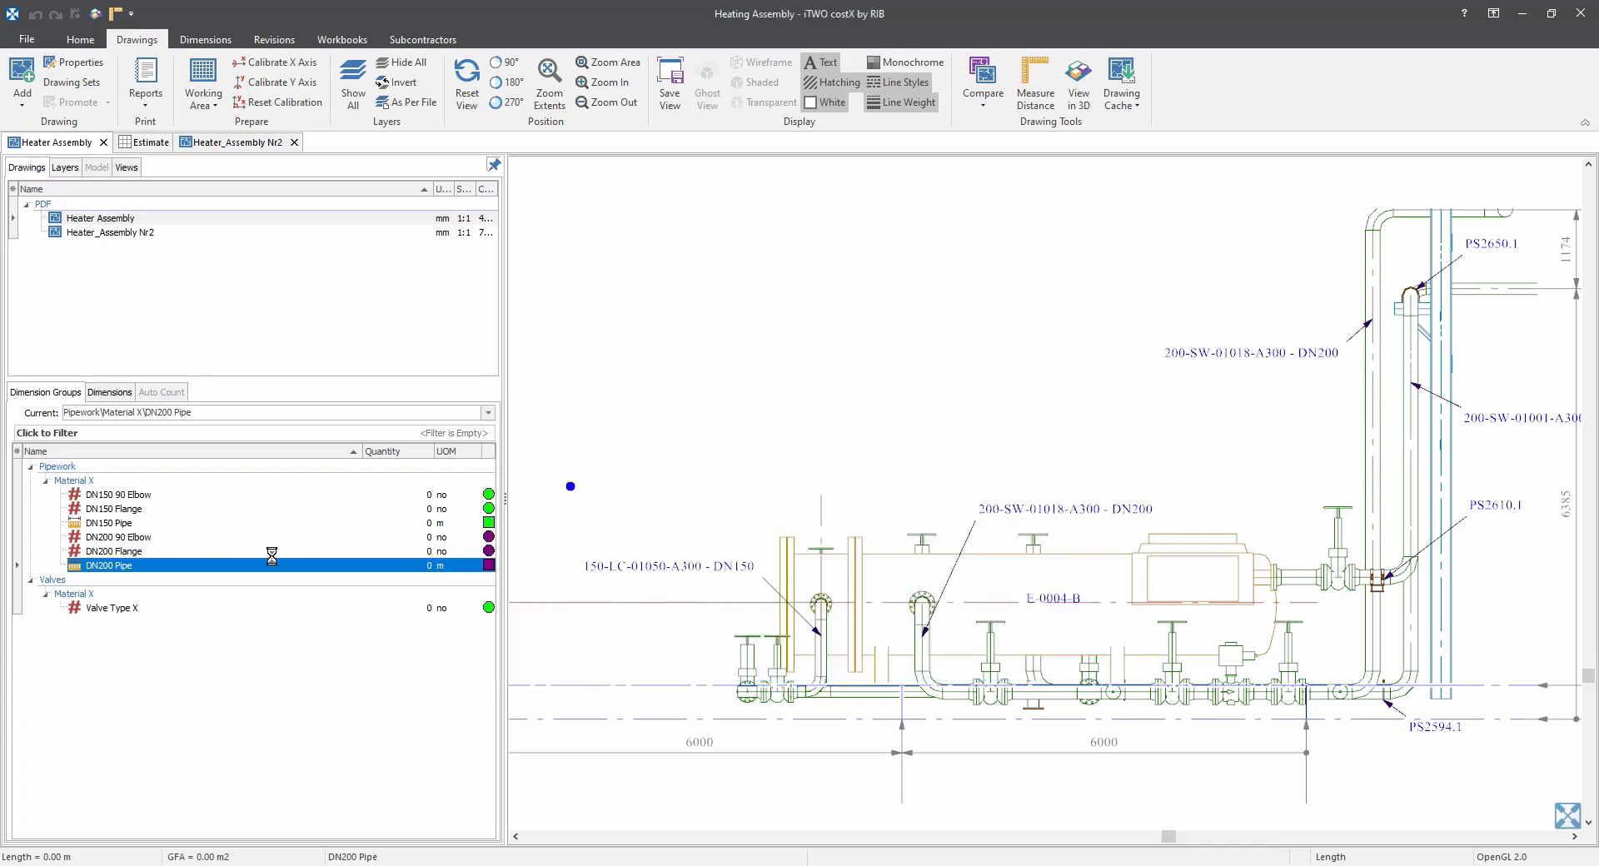
Review the DN200 Flange dimension group's general settings and its weight and workshop hours formulas, then close its properties without changes.
click(139, 552)
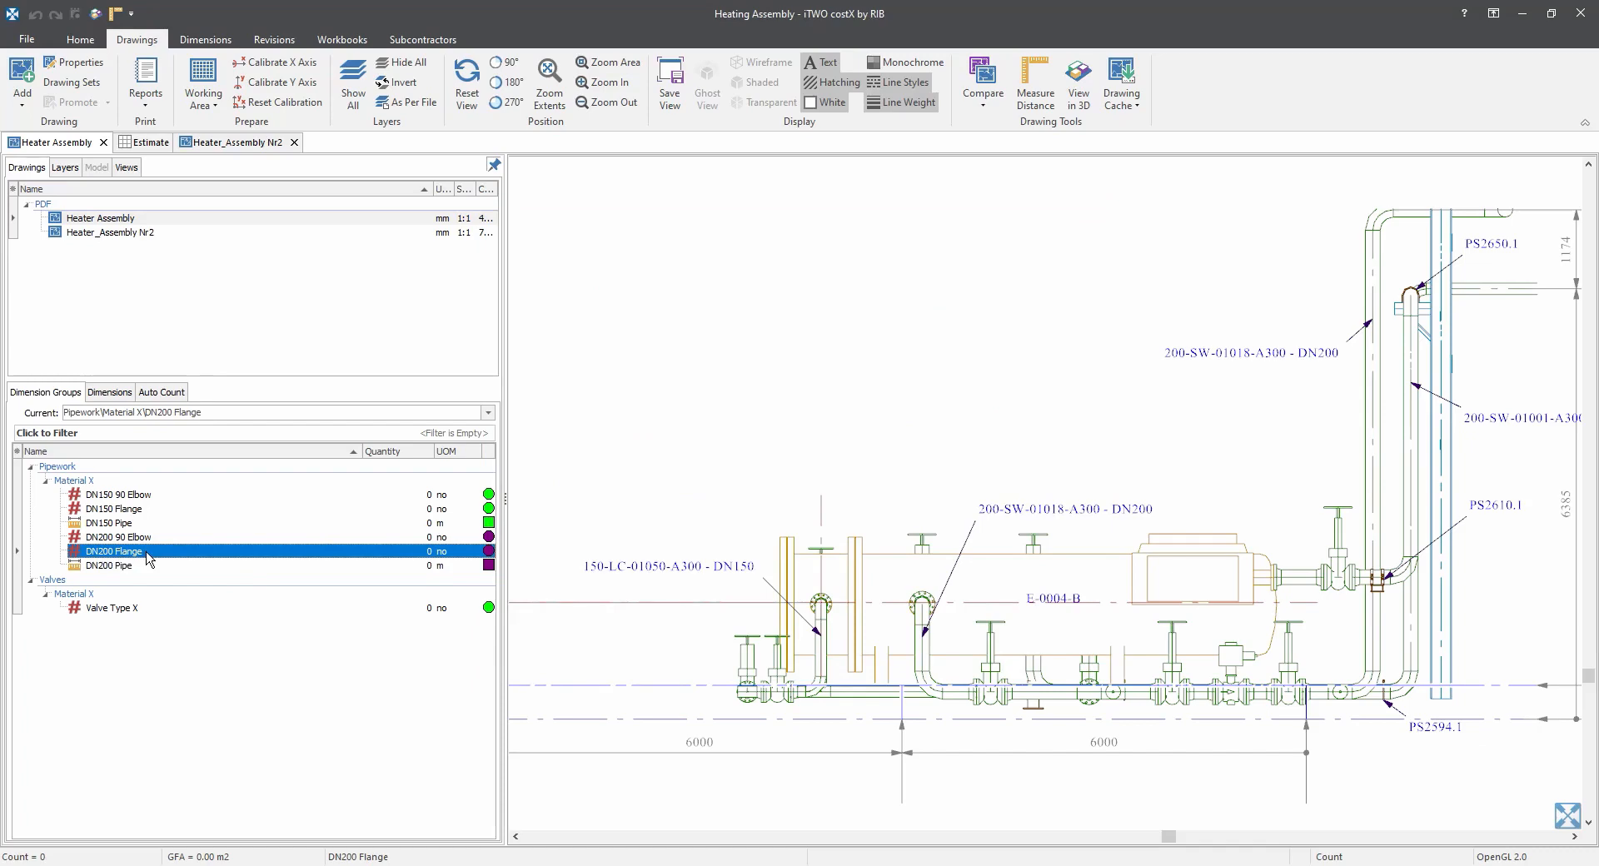
double_click(147, 552)
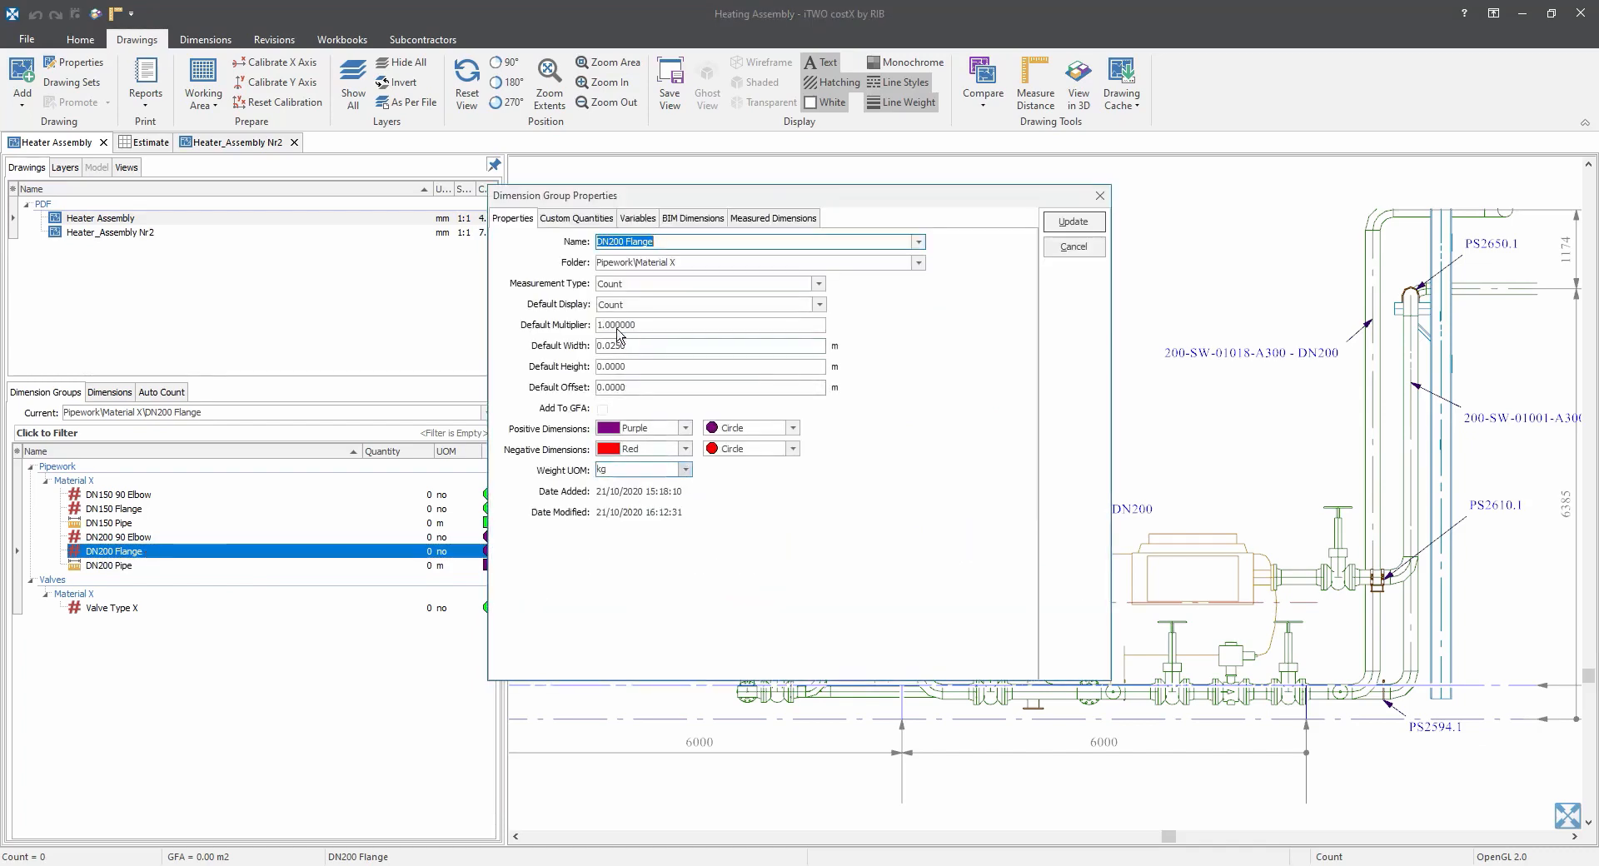
click(750, 221)
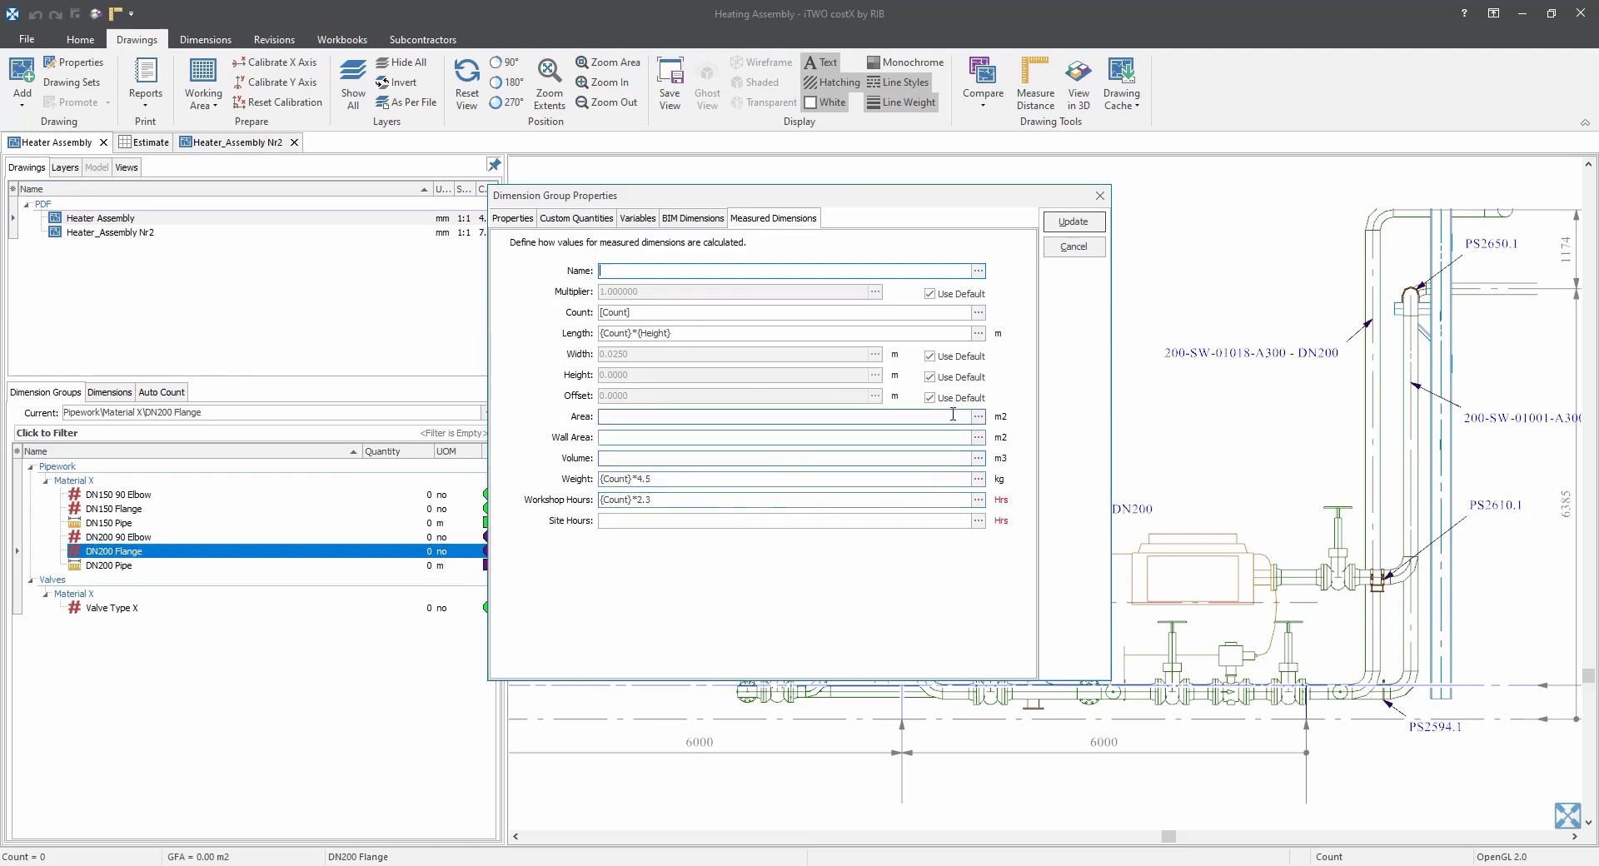
click(1073, 247)
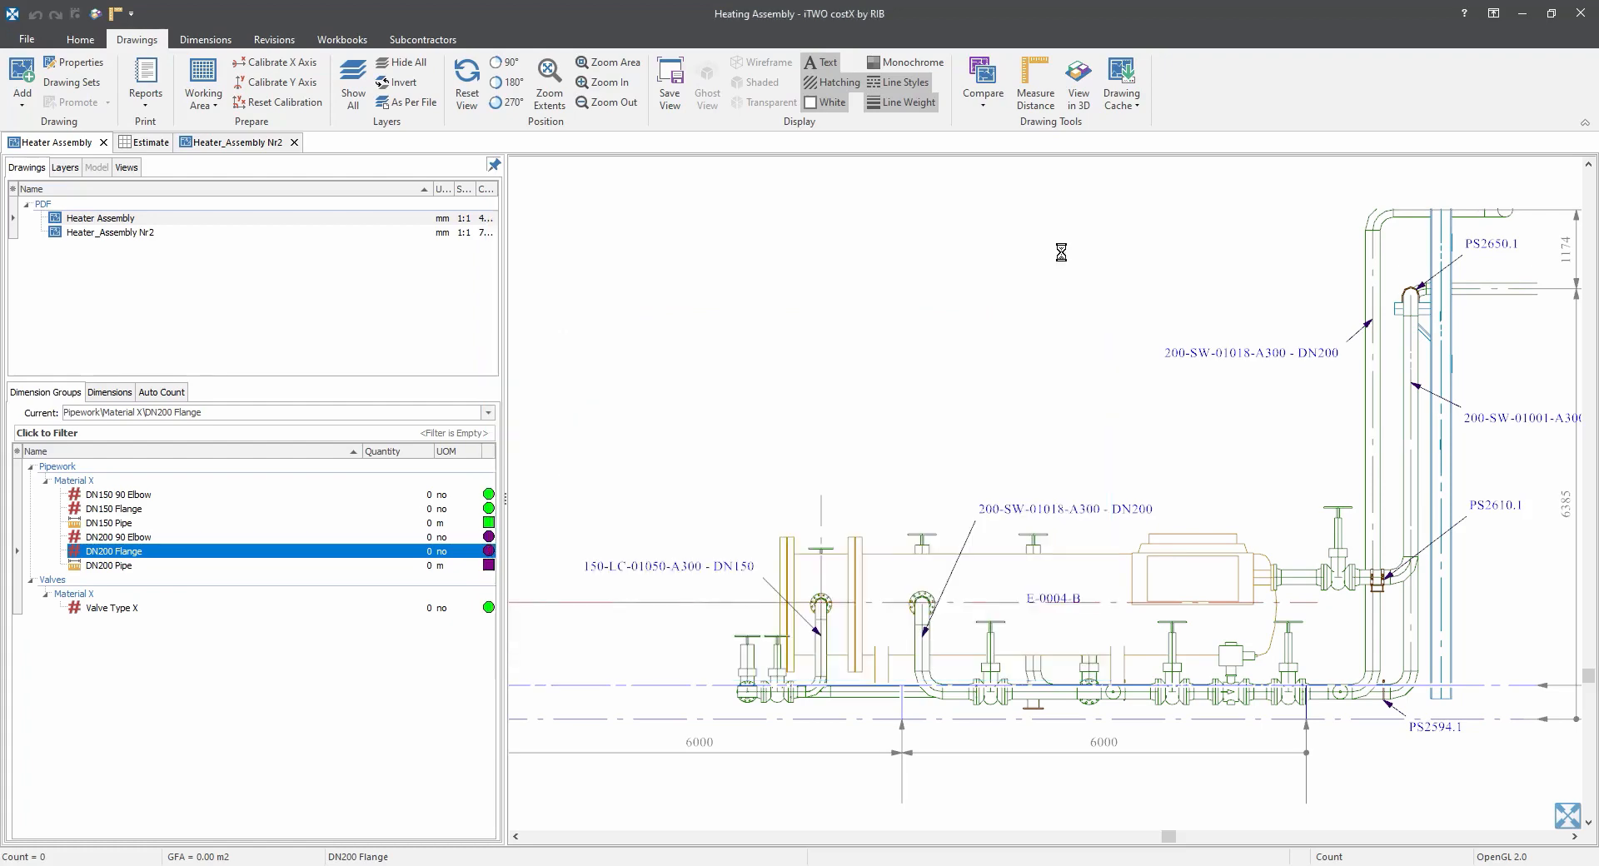
Review the Valve Type X dimension group's general settings and its weight and site hours formulas, closing its properties without changes.
click(148, 612)
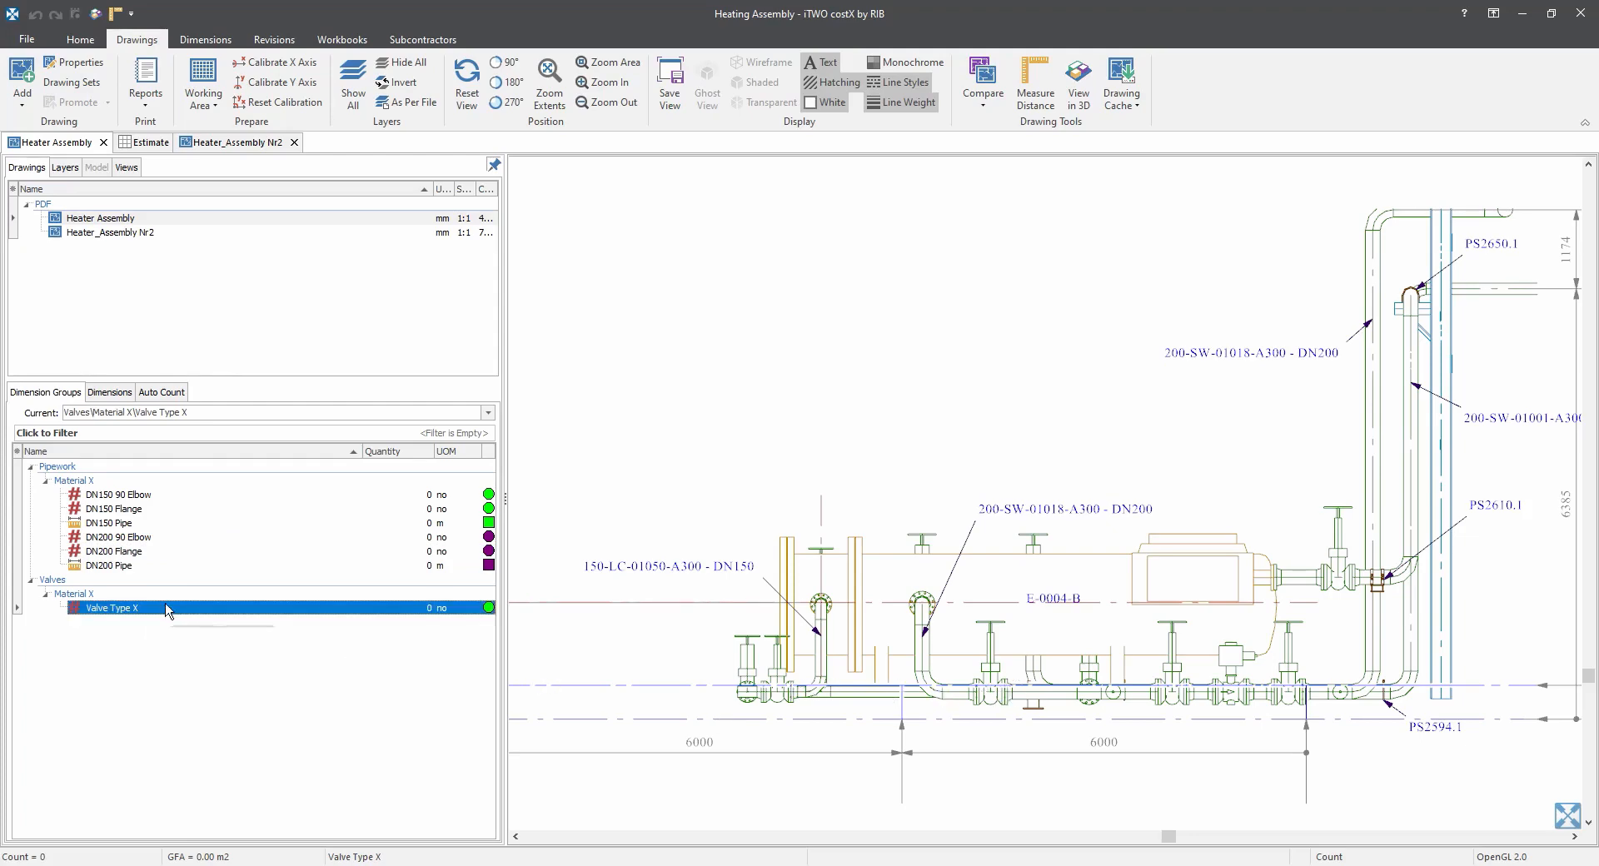
double_click(179, 611)
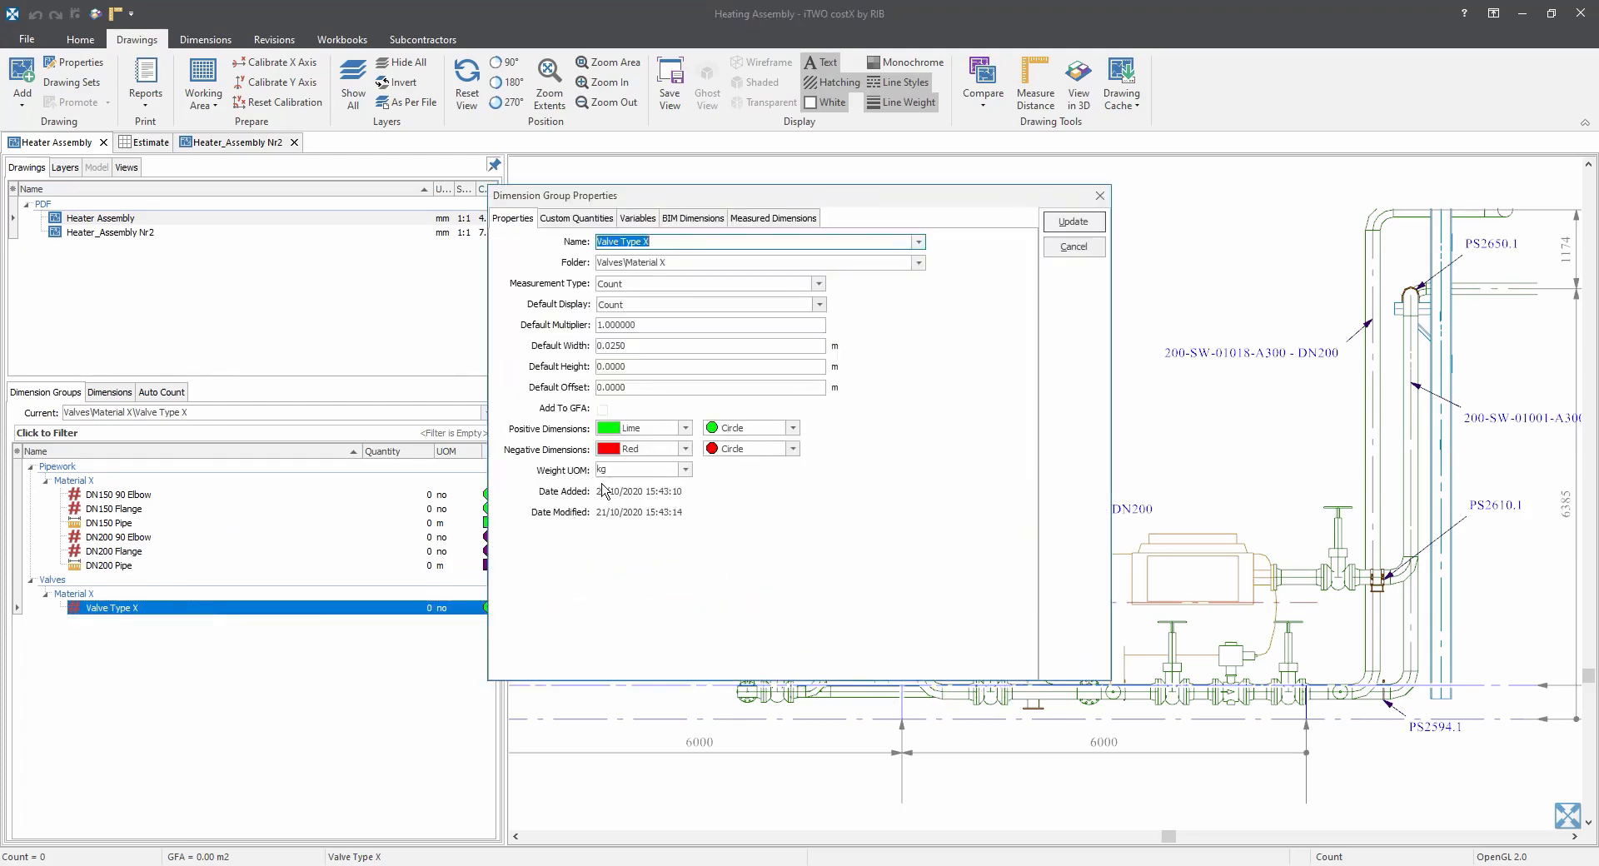
click(772, 218)
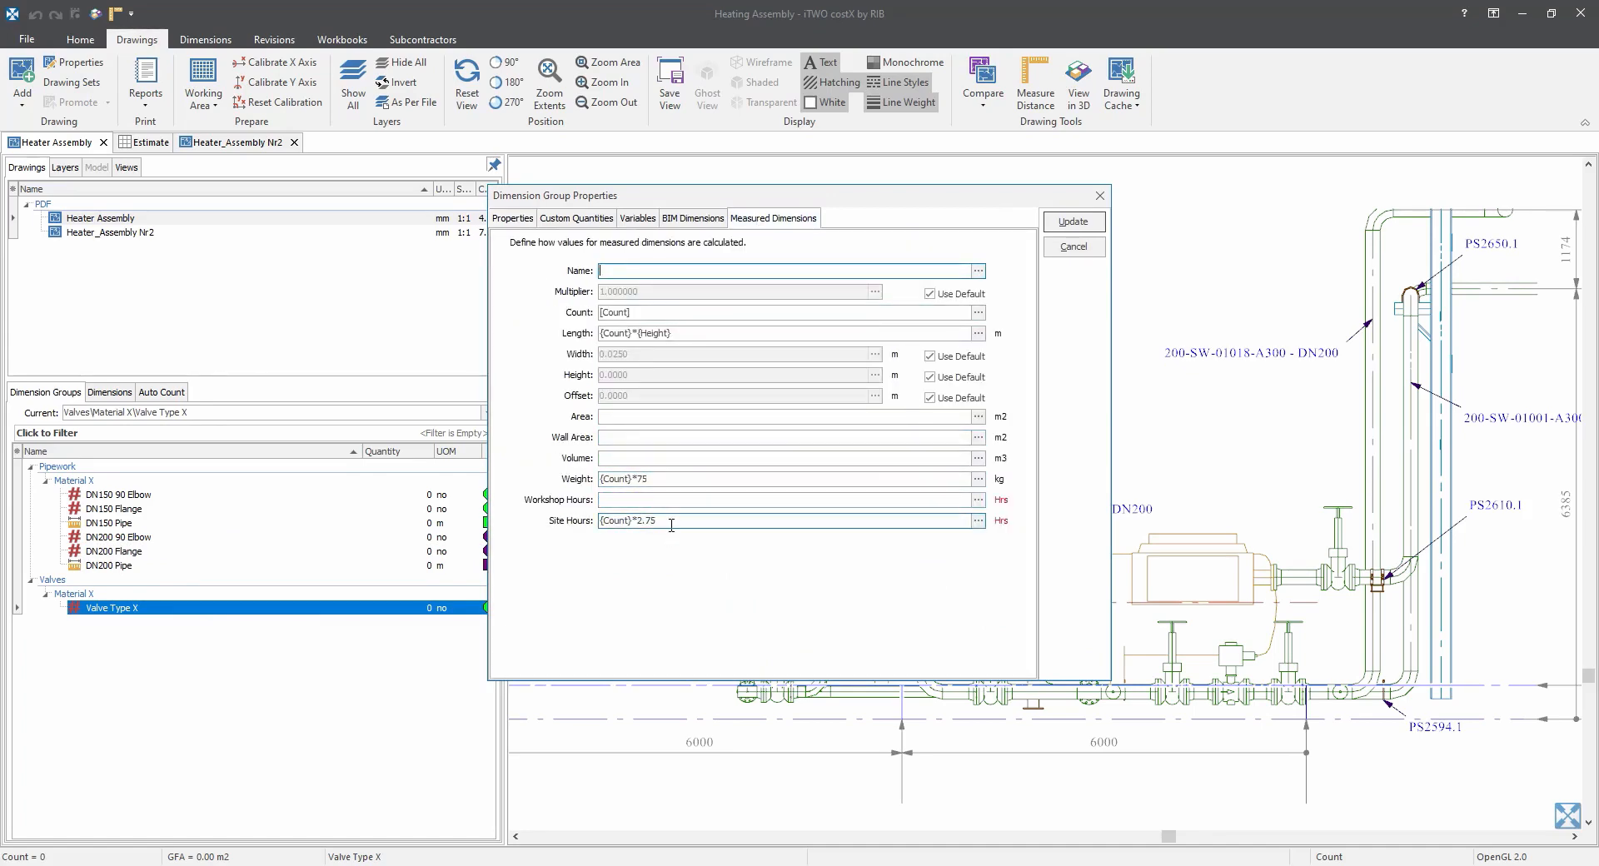
click(1073, 247)
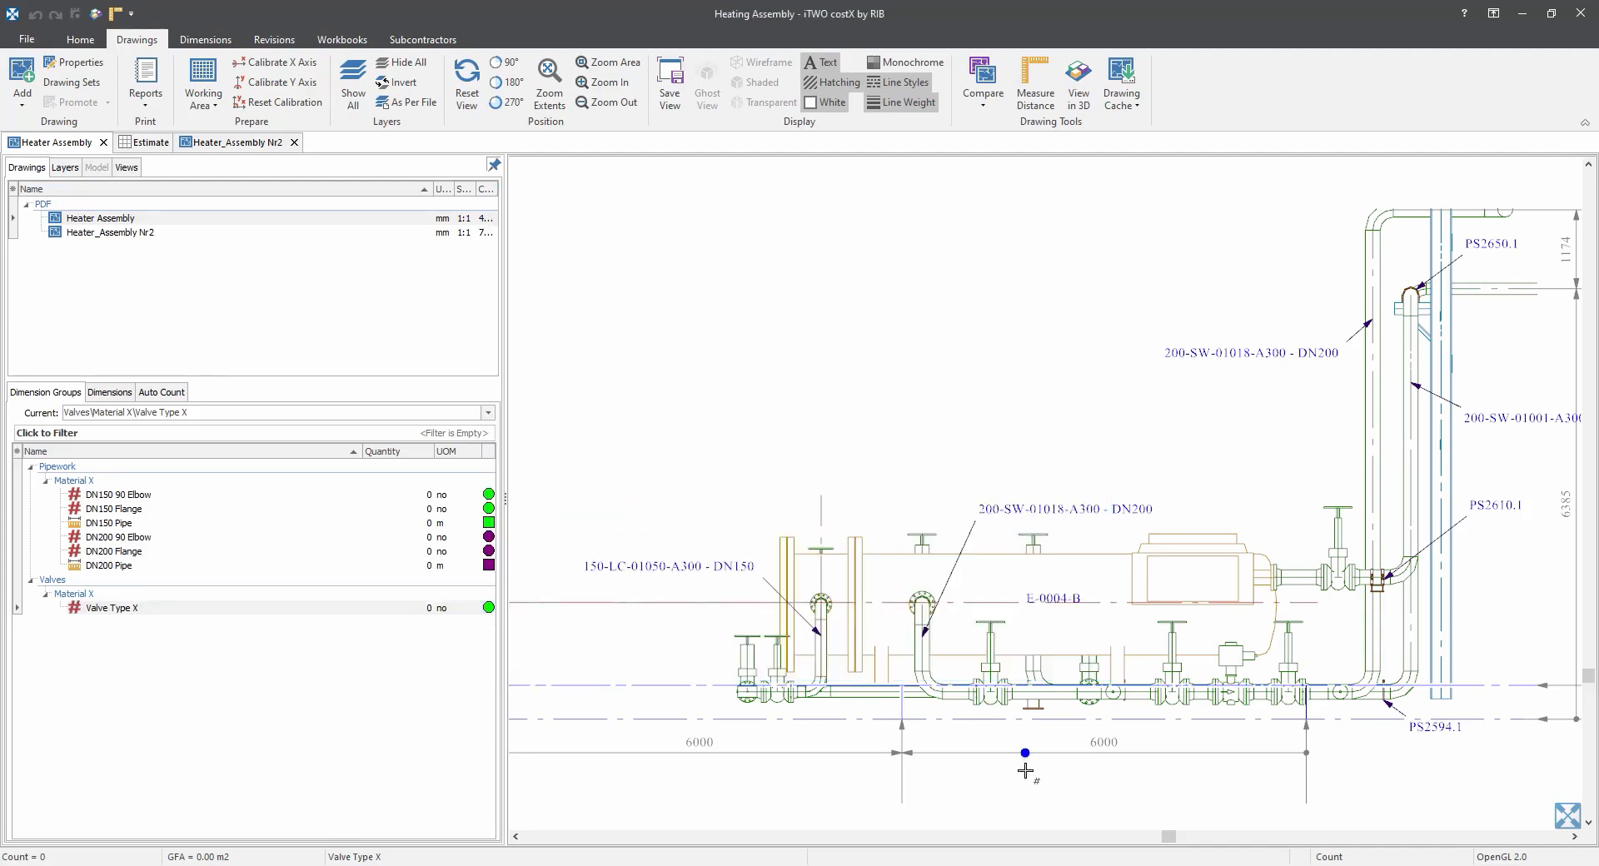
With DN200 Pipe as the current group, measure the pipe between valve V-0103 and heater E-0004-A in plan as a line dimension.
click(140, 552)
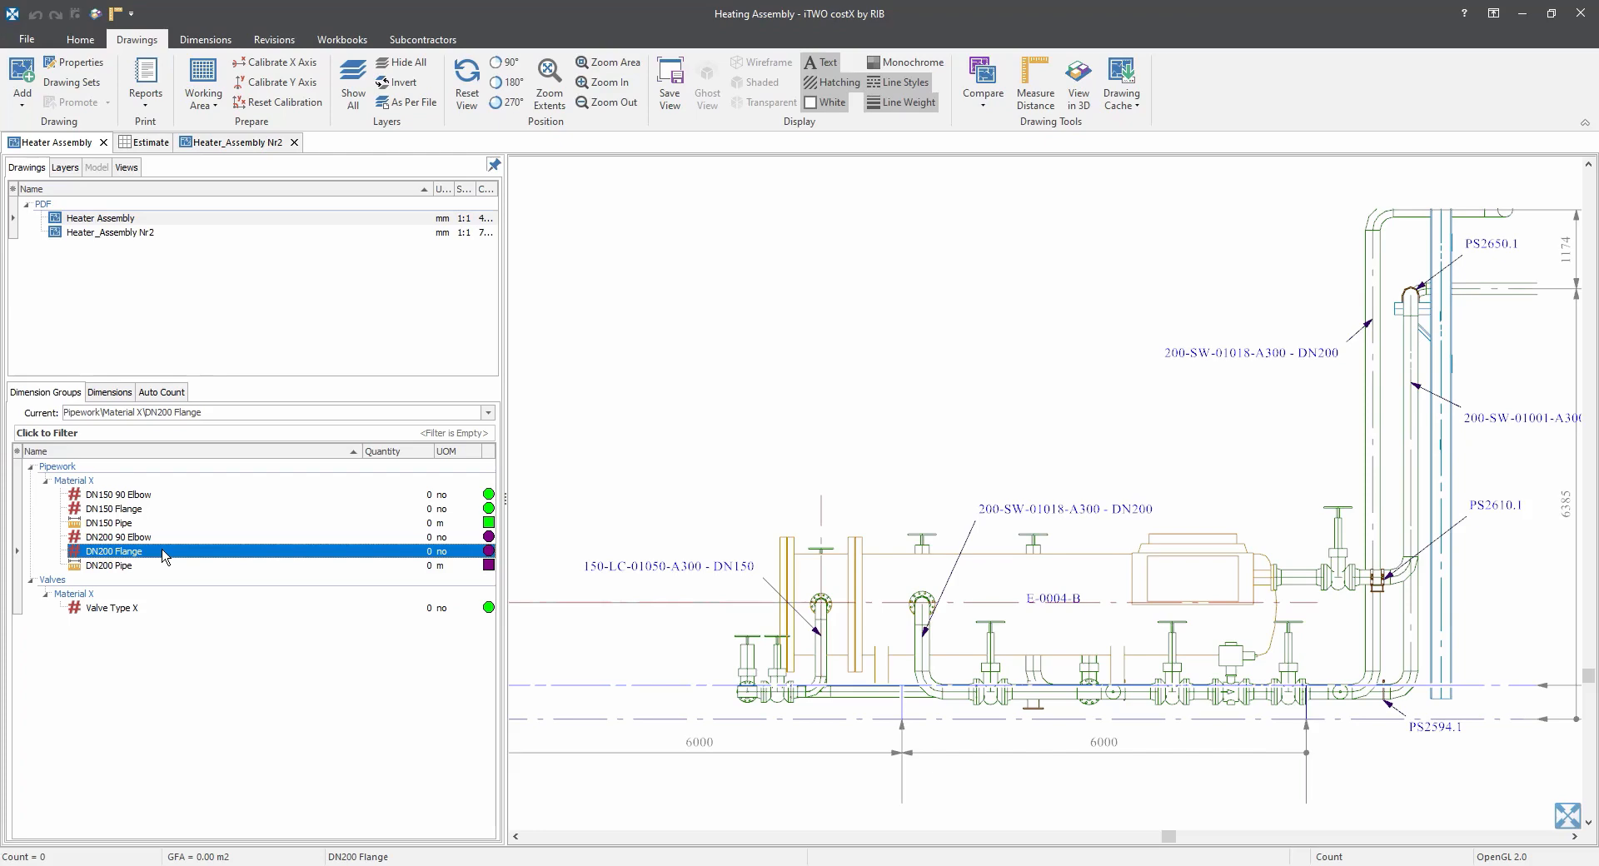
scroll(733, 624, down, 4)
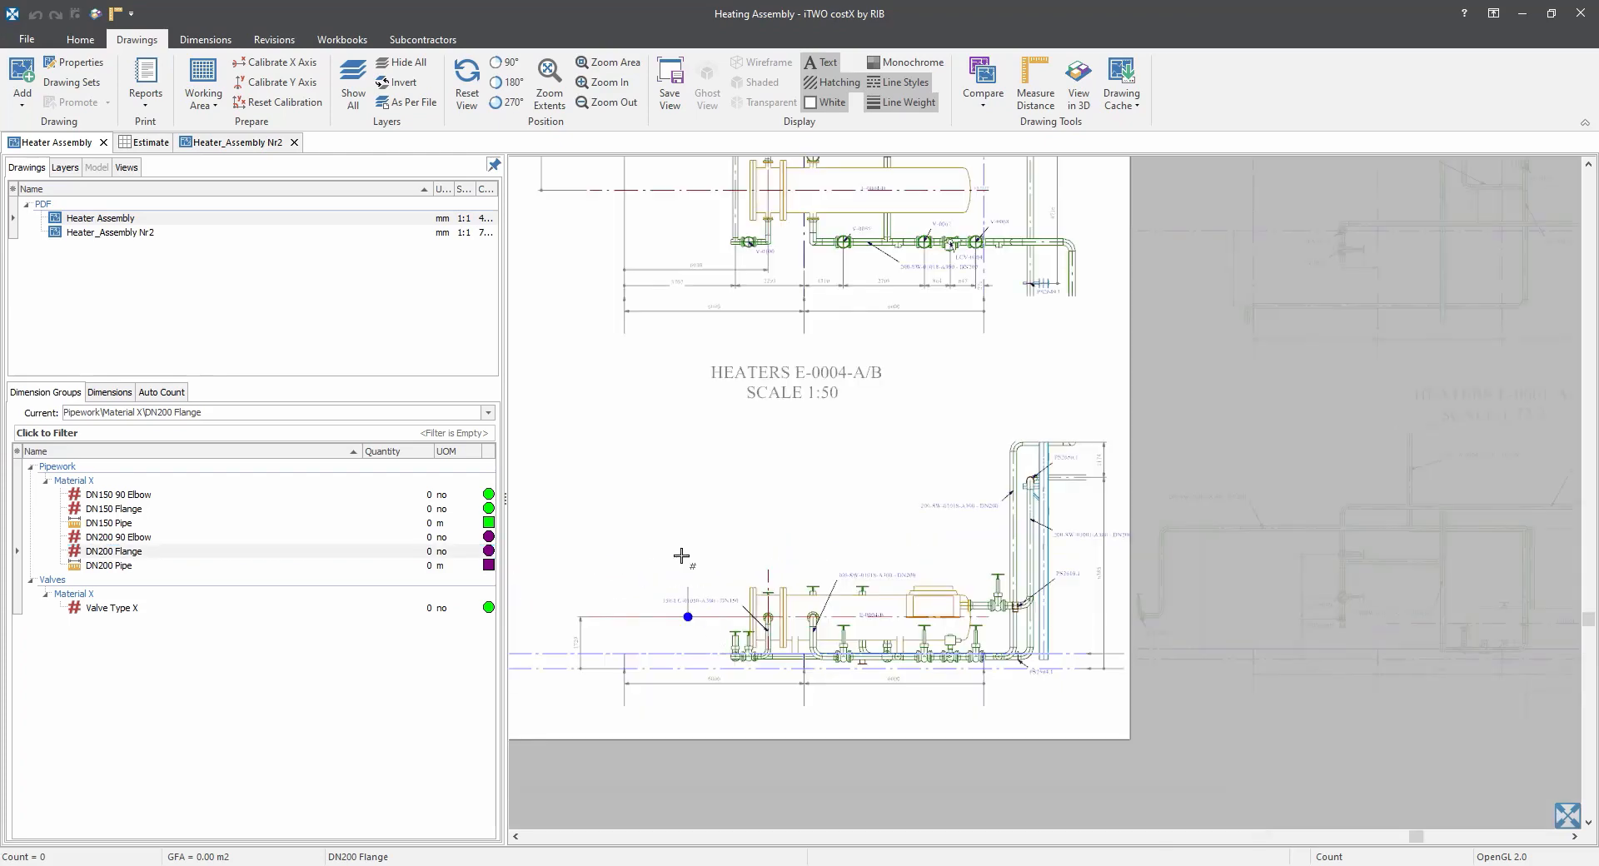
scroll(739, 470, up, 5)
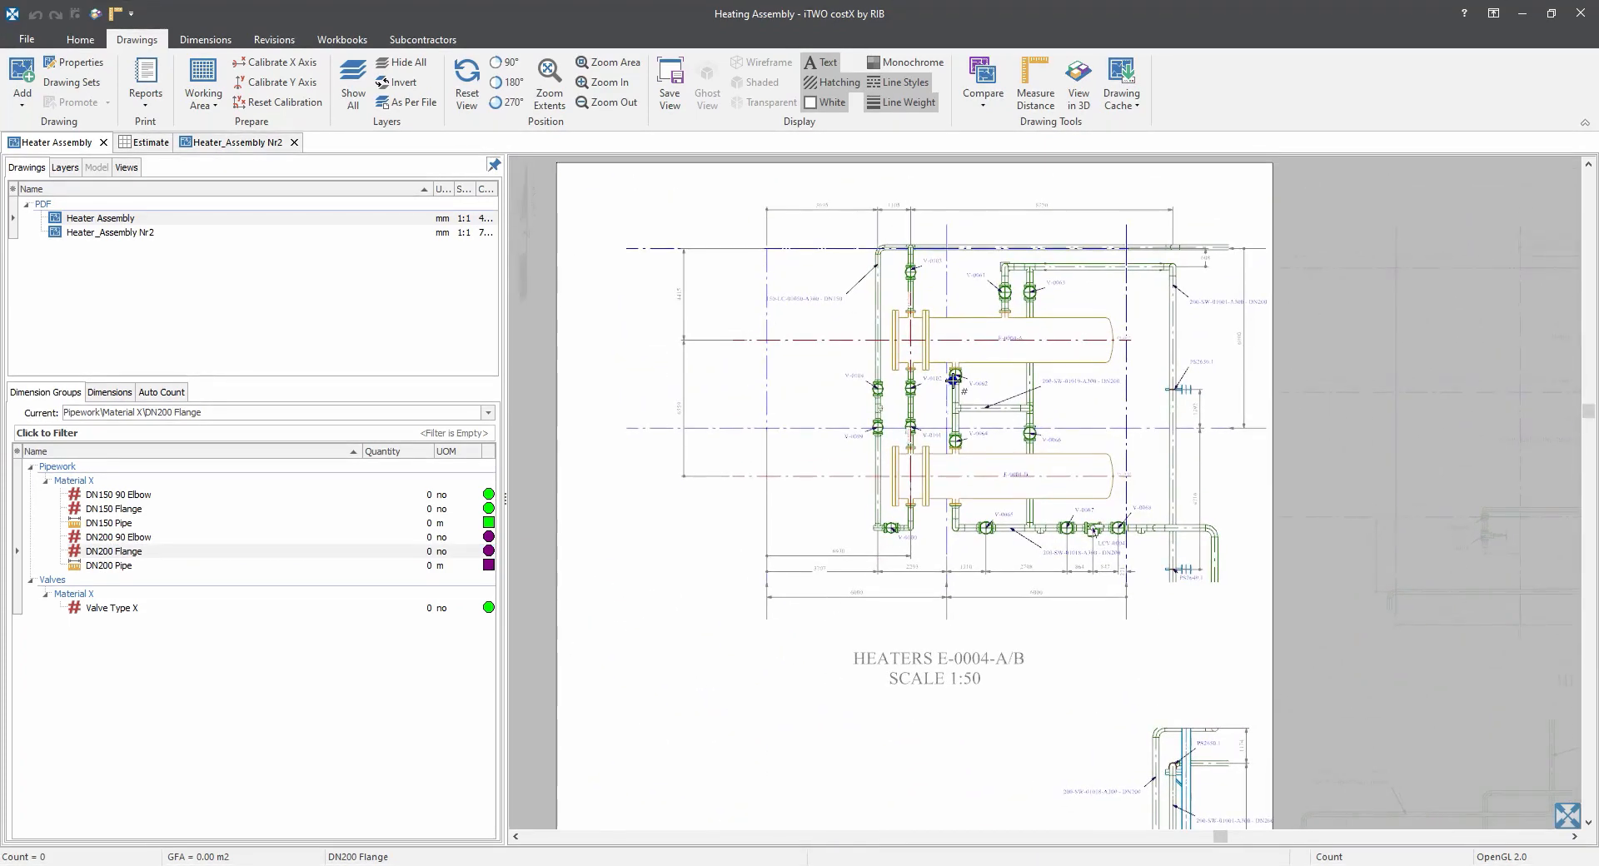
scroll(953, 379, up, 3)
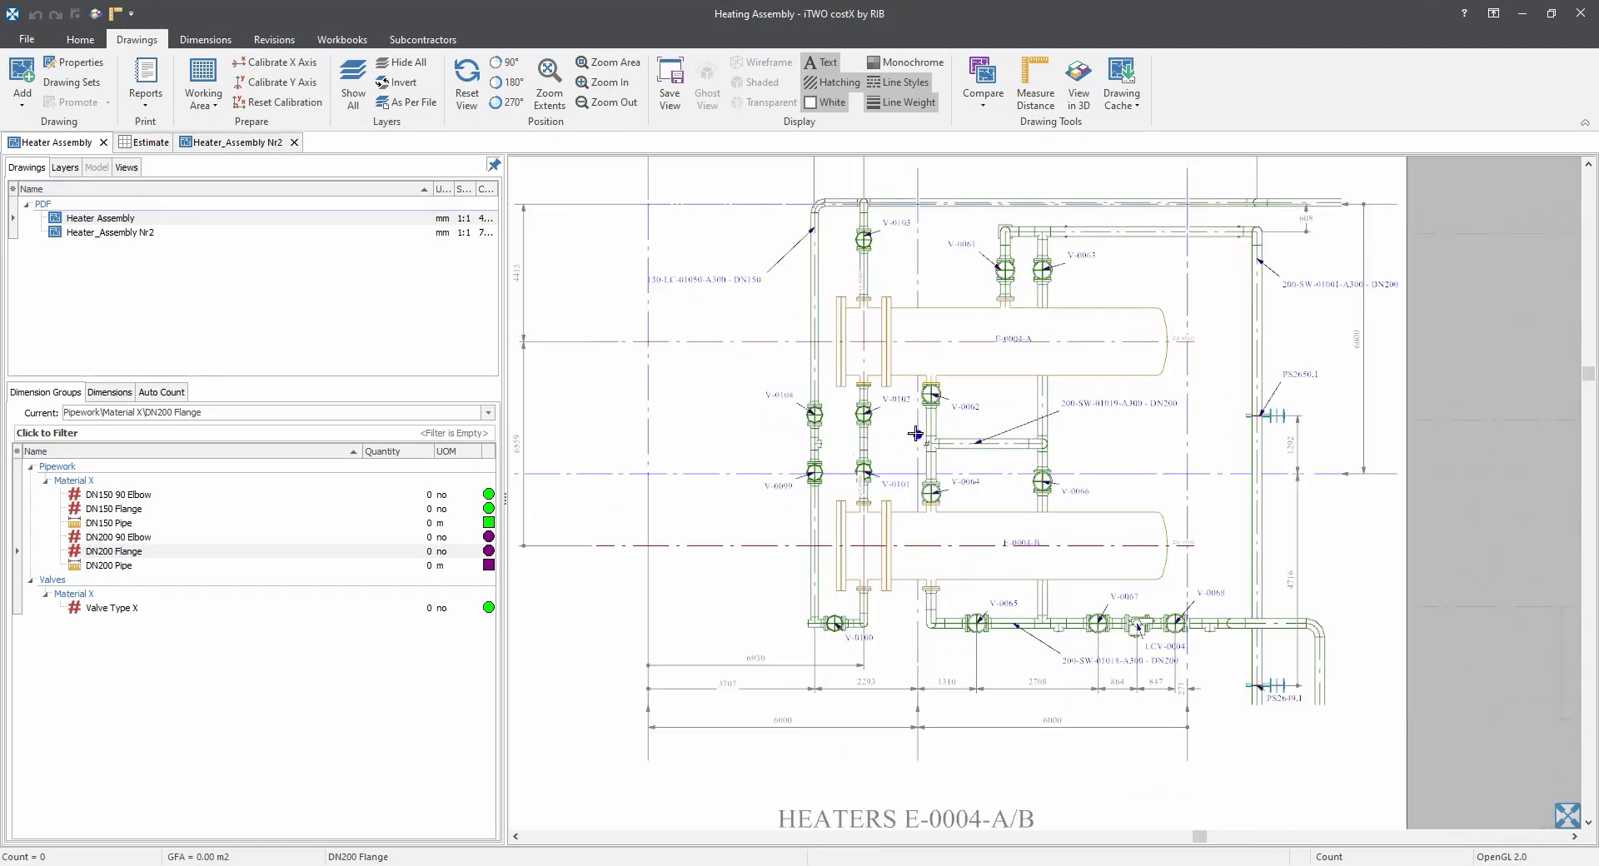
scroll(915, 434, up, 2)
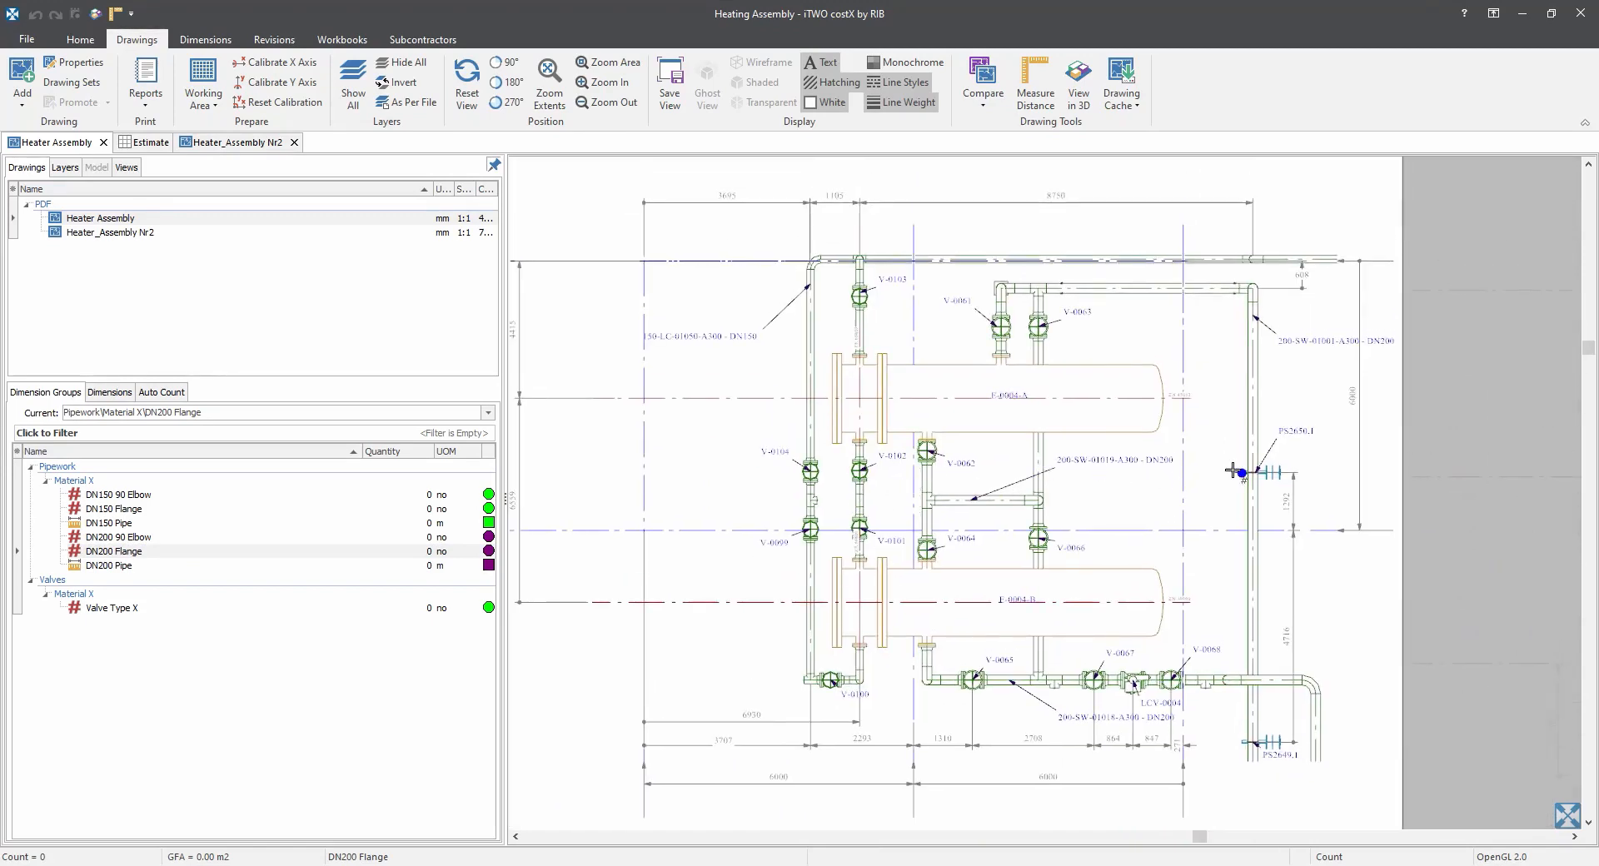
click(135, 563)
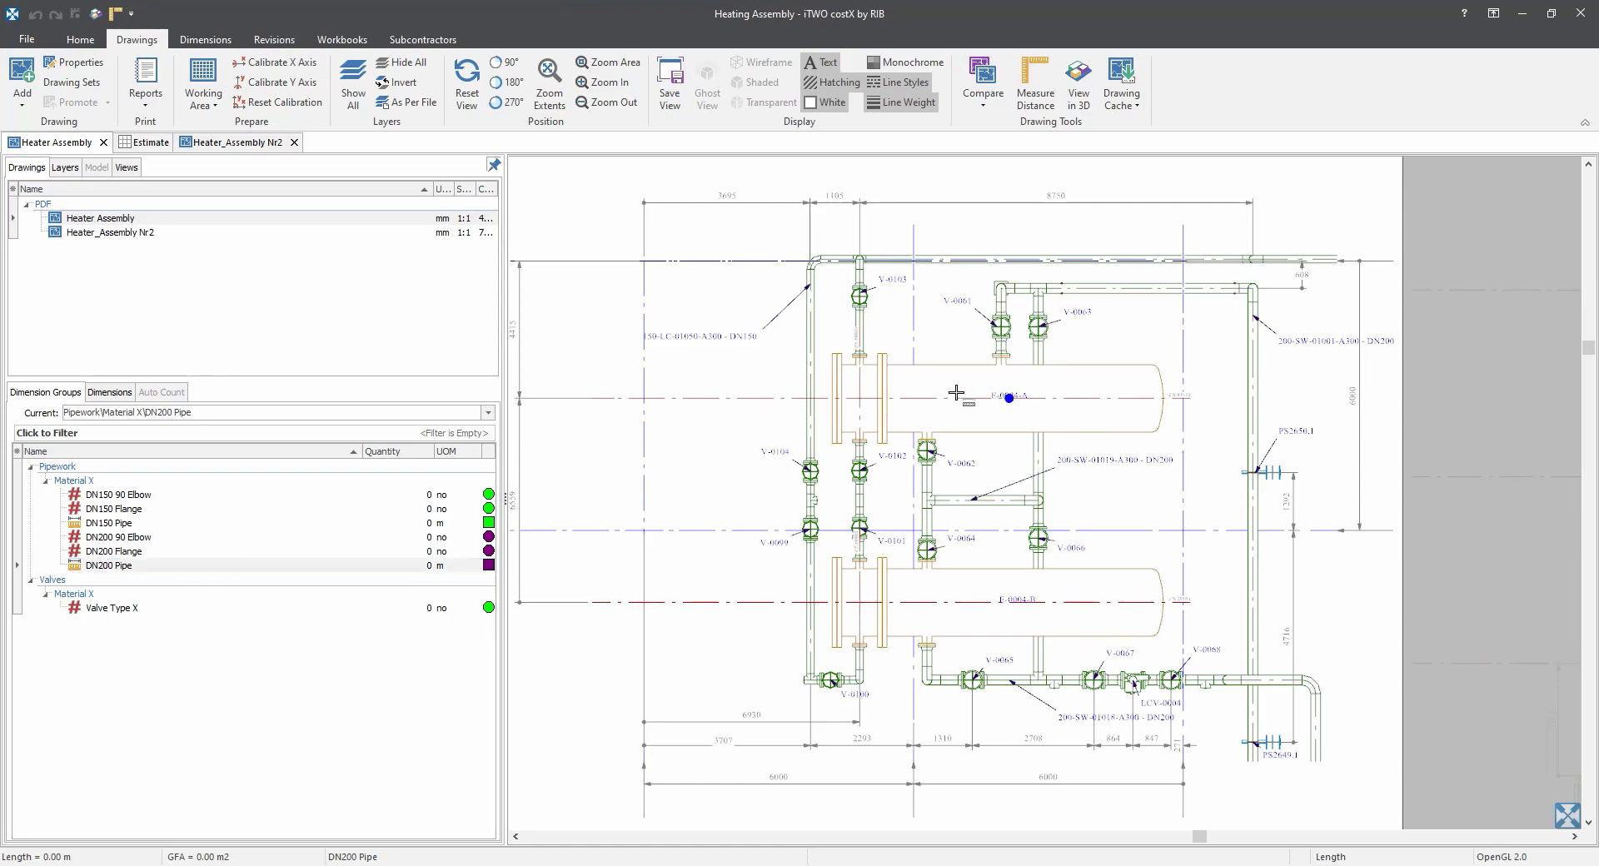
scroll(841, 306, up, 5)
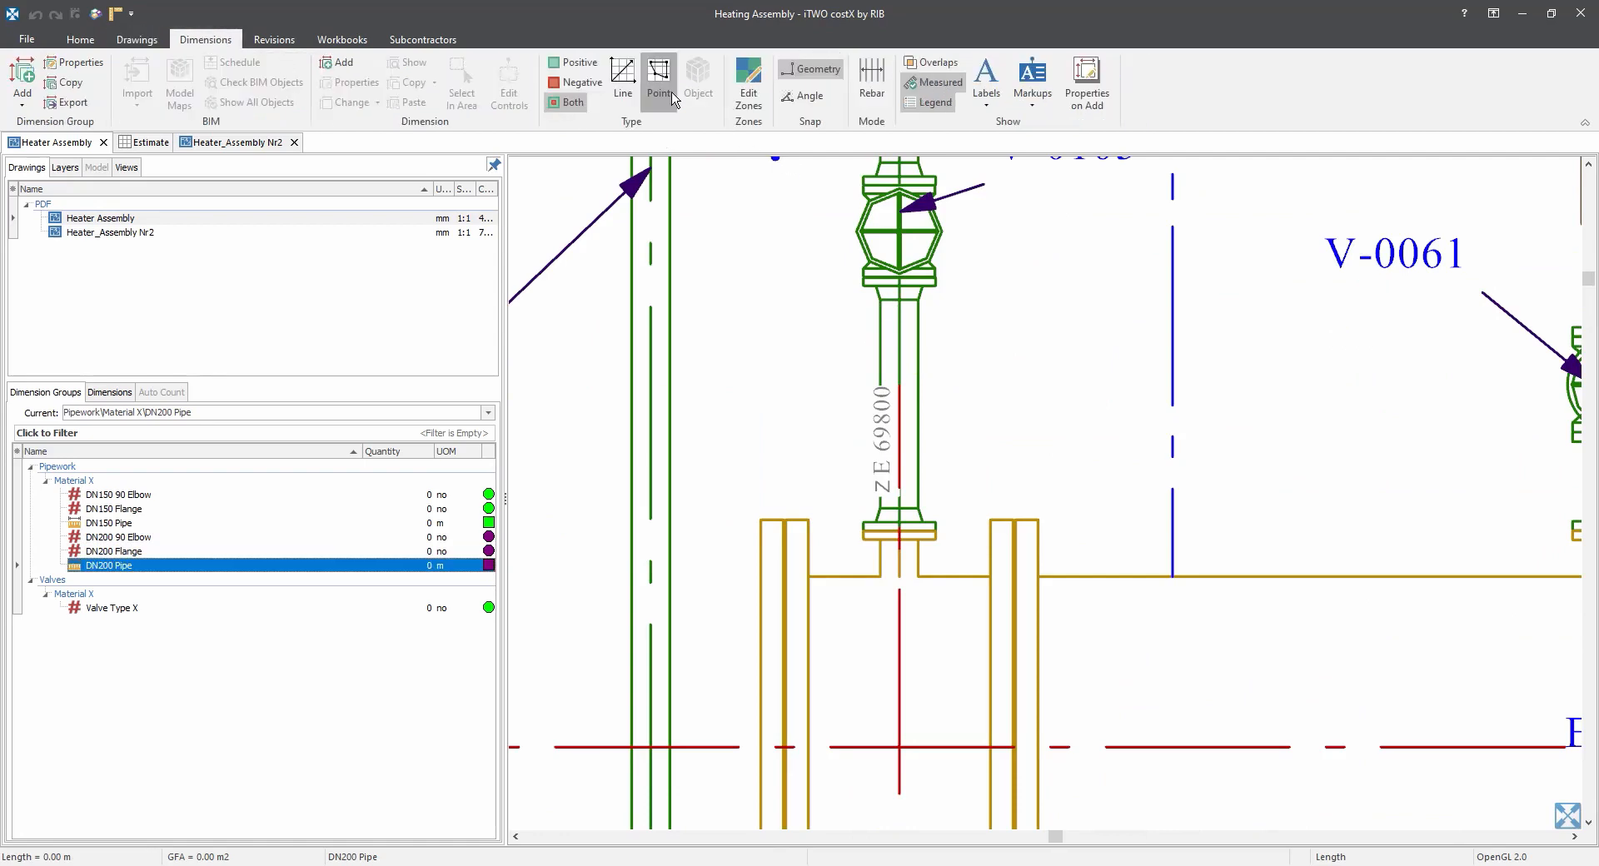
click(624, 83)
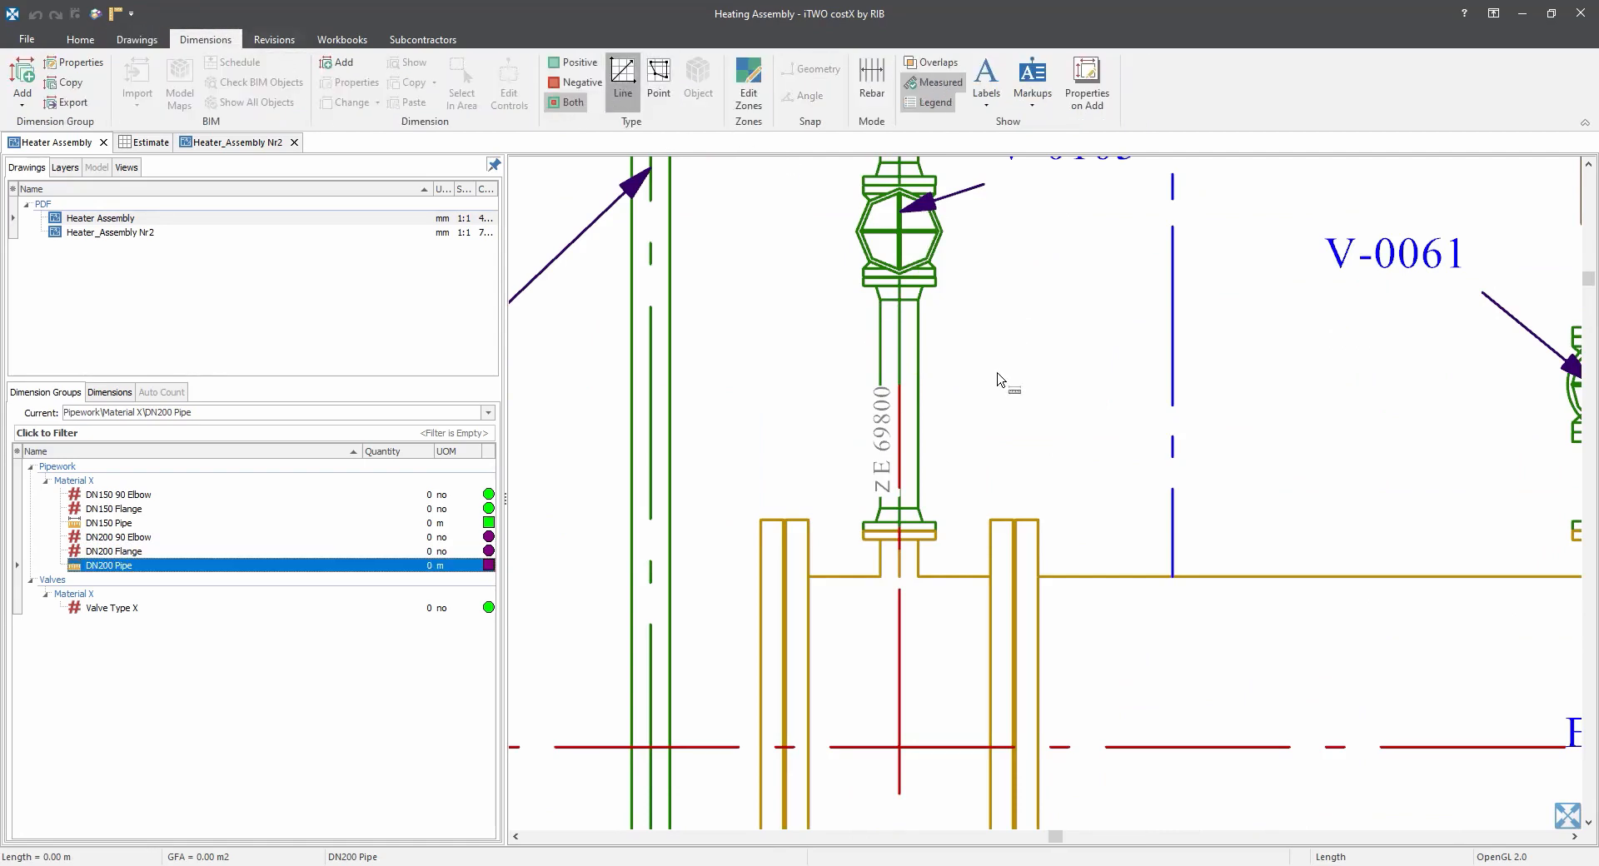
click(919, 387)
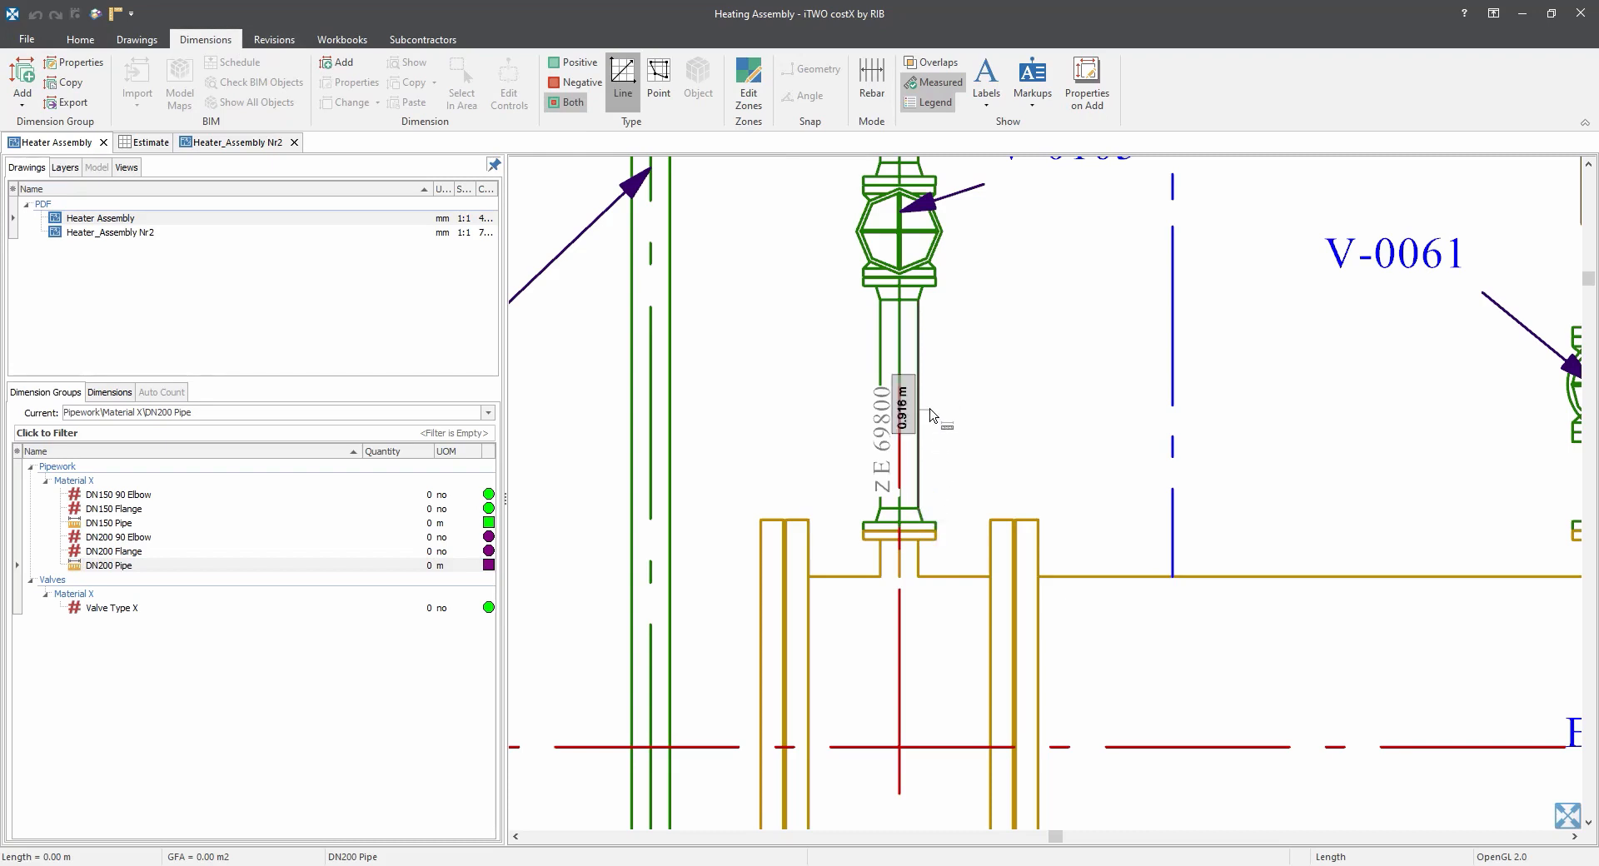
right_click(931, 414)
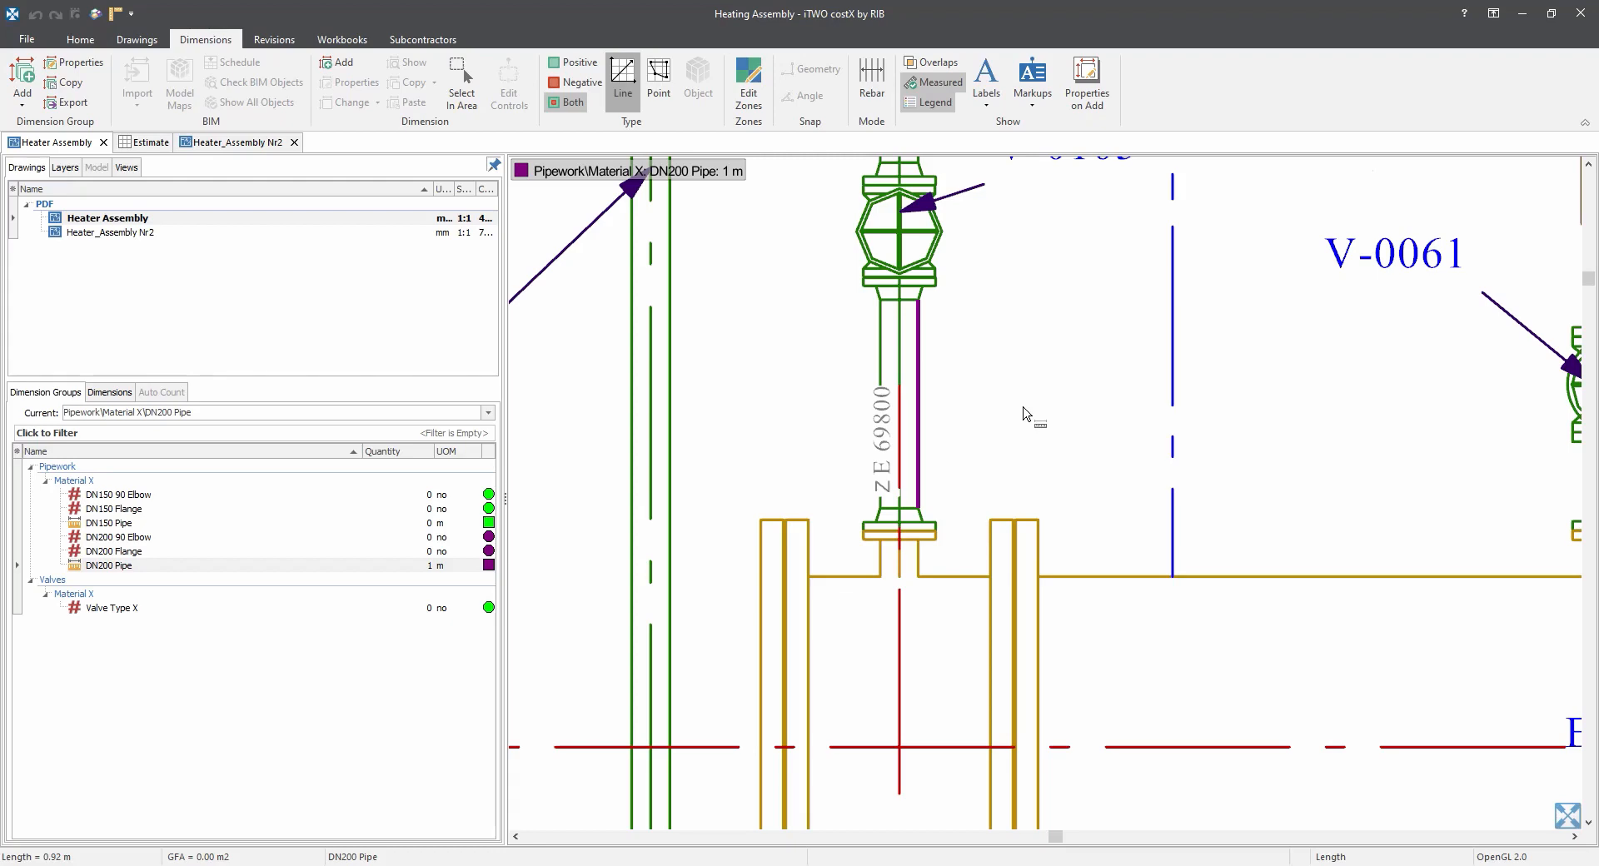
Add DN200 Pipe line dimensions for the short pipe above valve V-0103 and the long vertical pipe above valve V-0104.
scroll(1027, 417, down, 4)
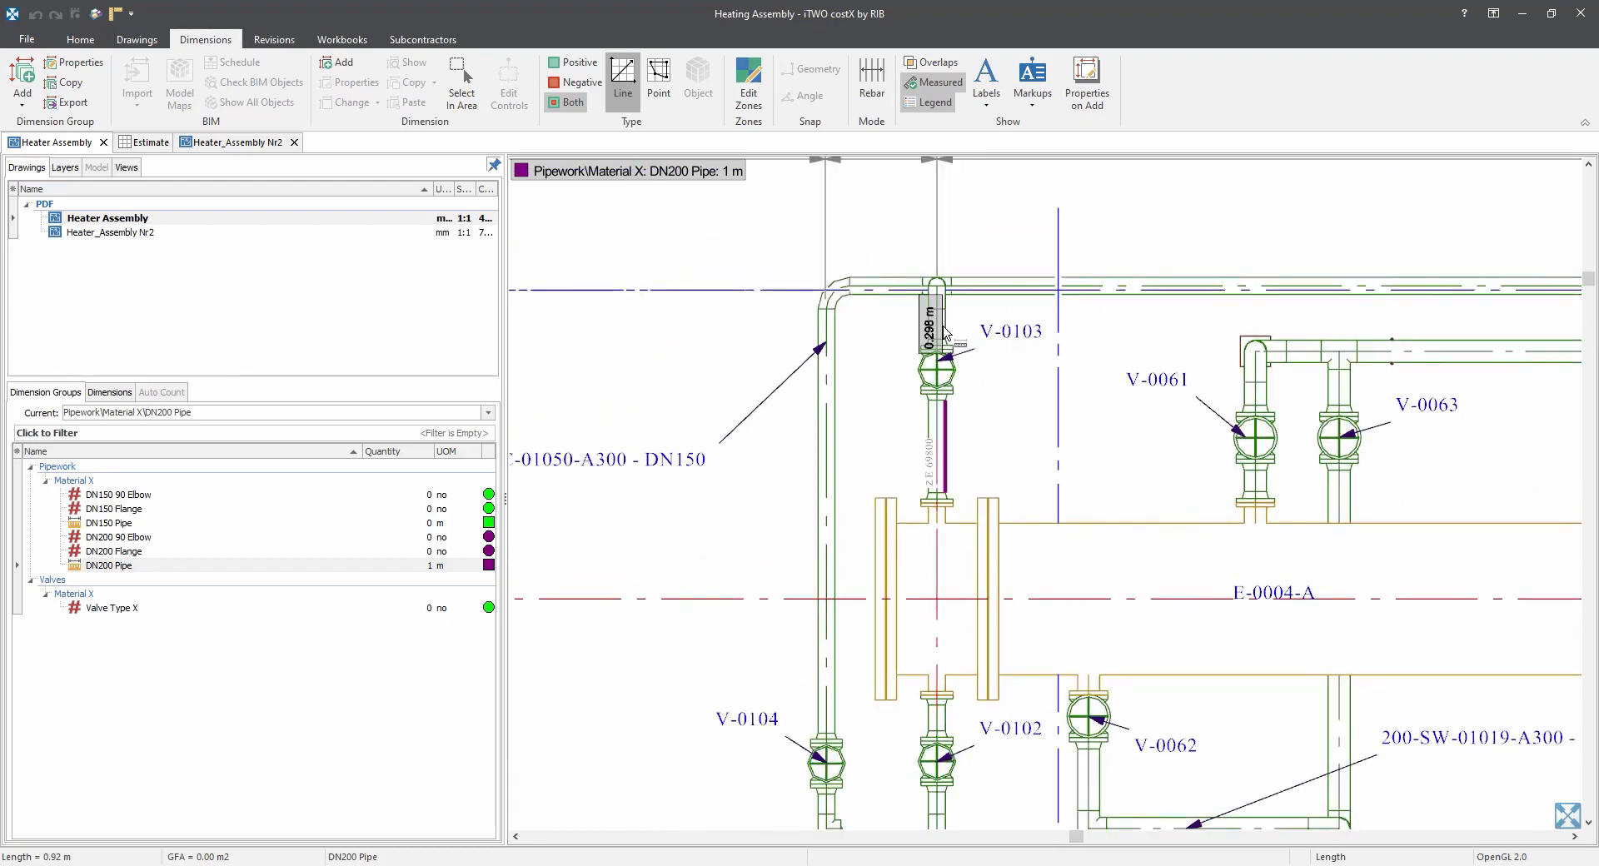
right_click(942, 328)
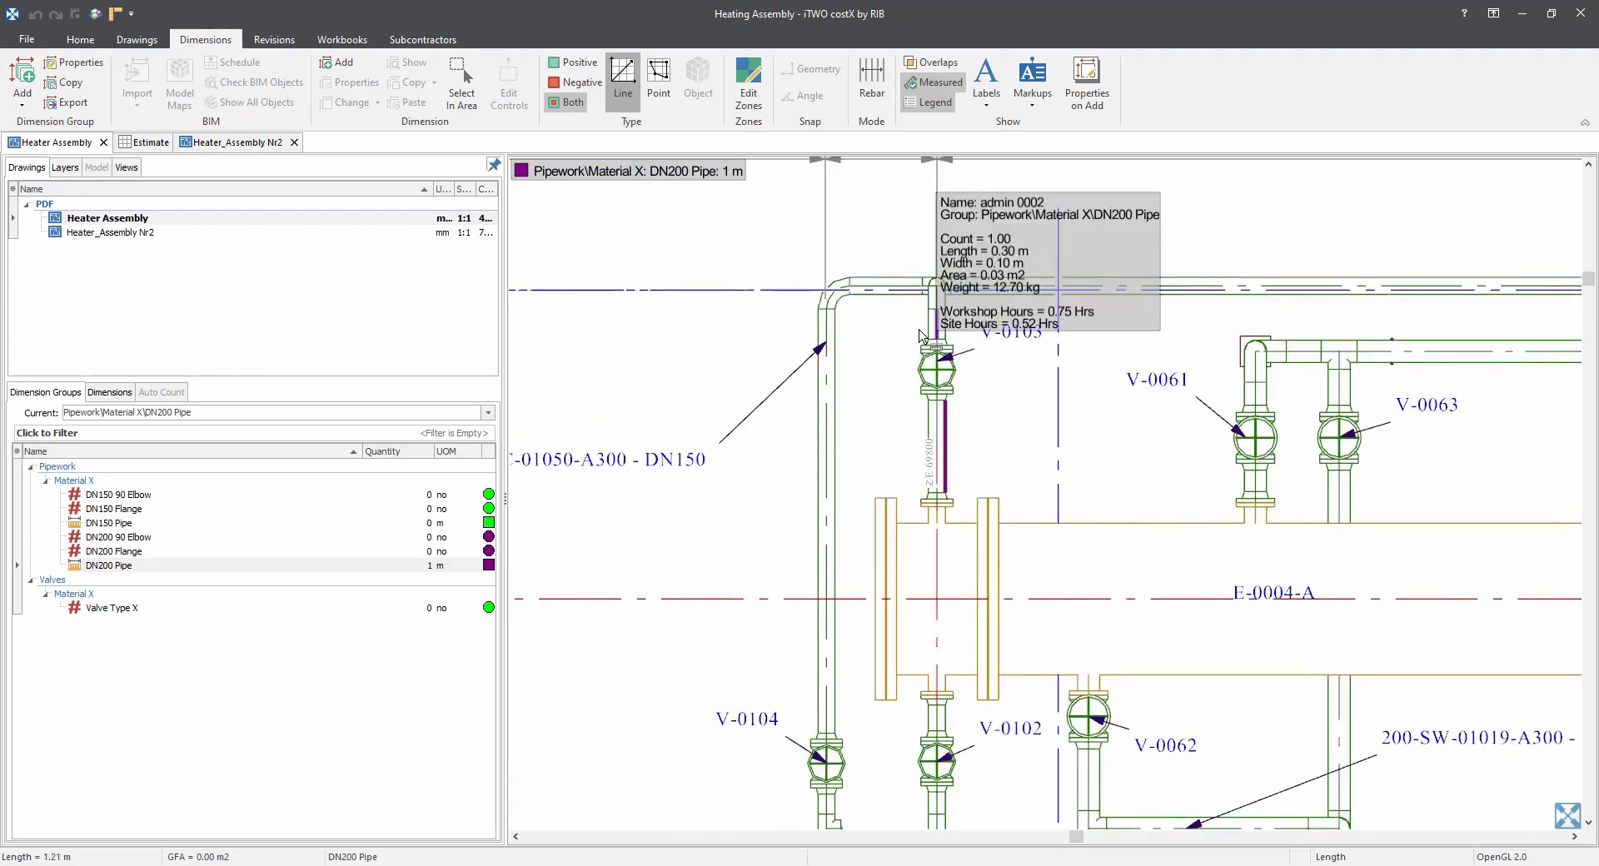
scroll(881, 374, down, 2)
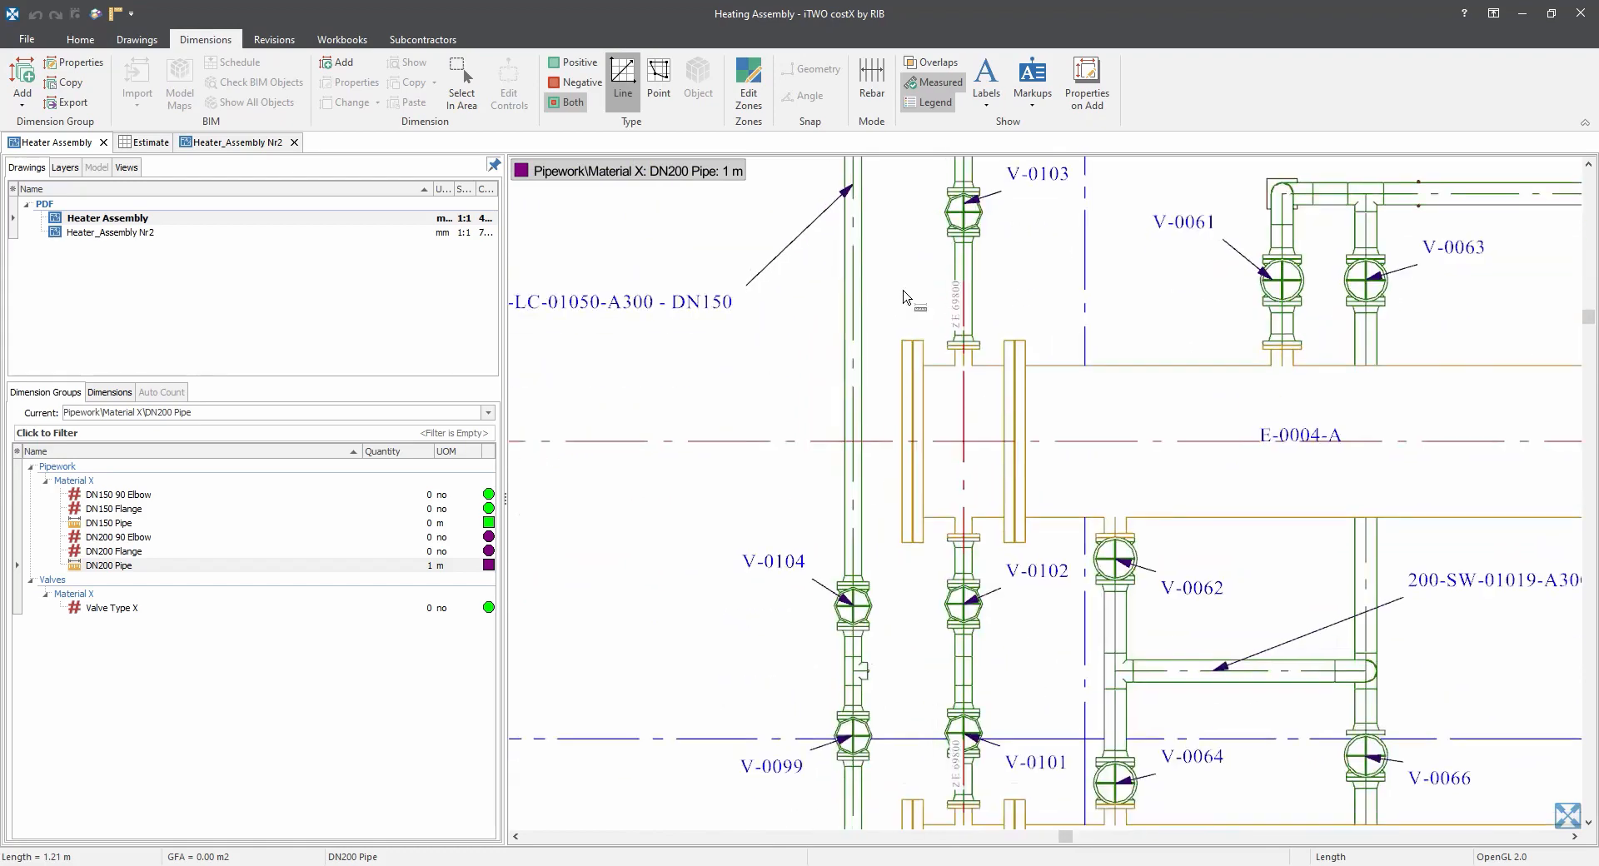
scroll(875, 360, up, 1)
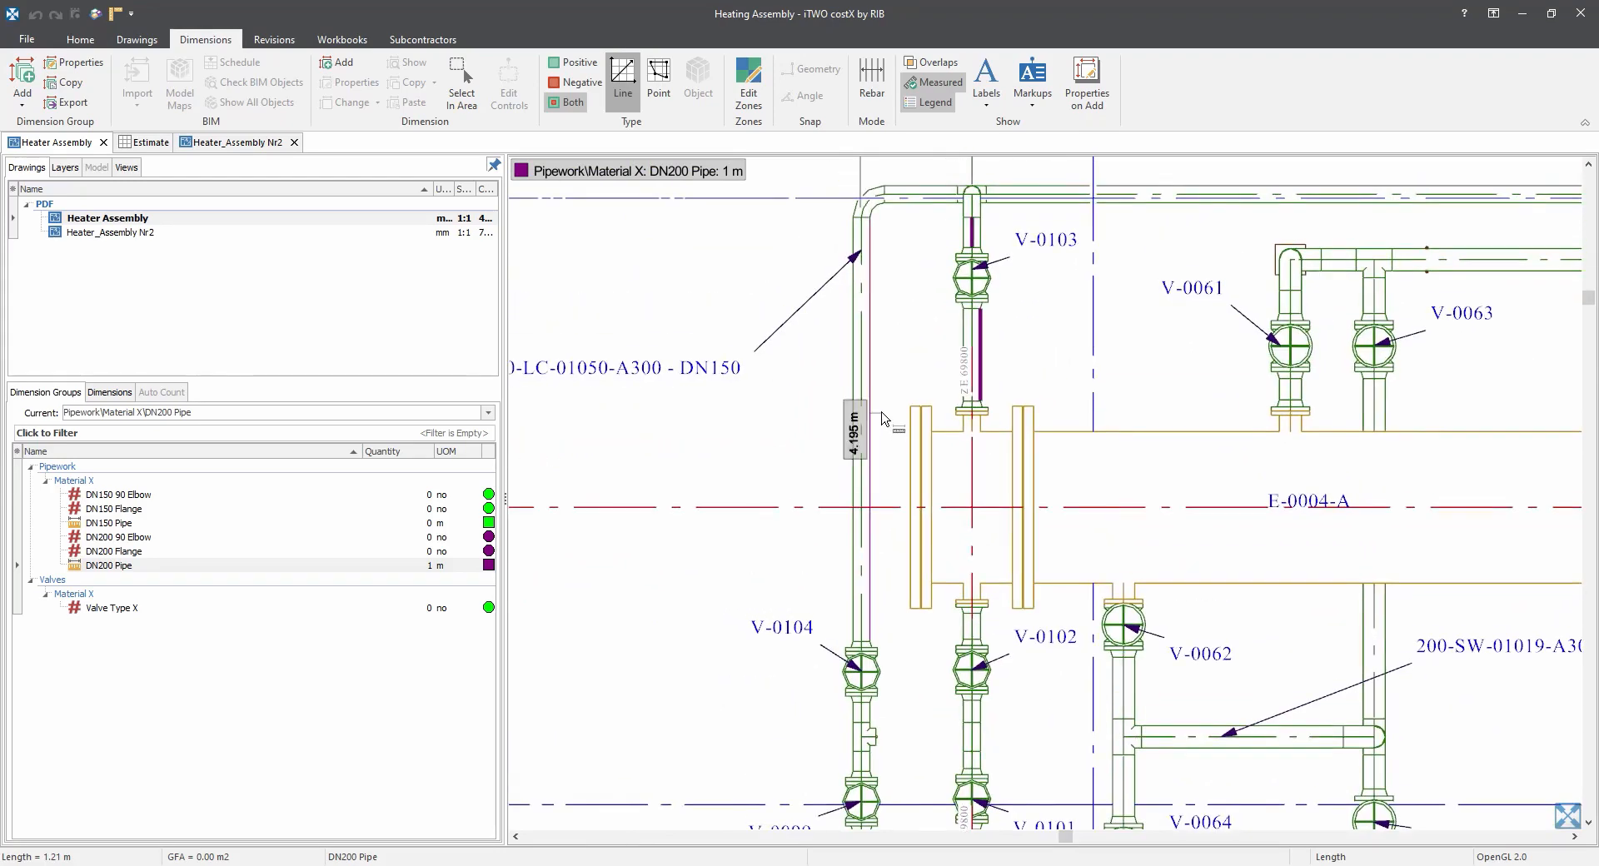
key(ctrl)
key(ctrl)
key(ctrl)
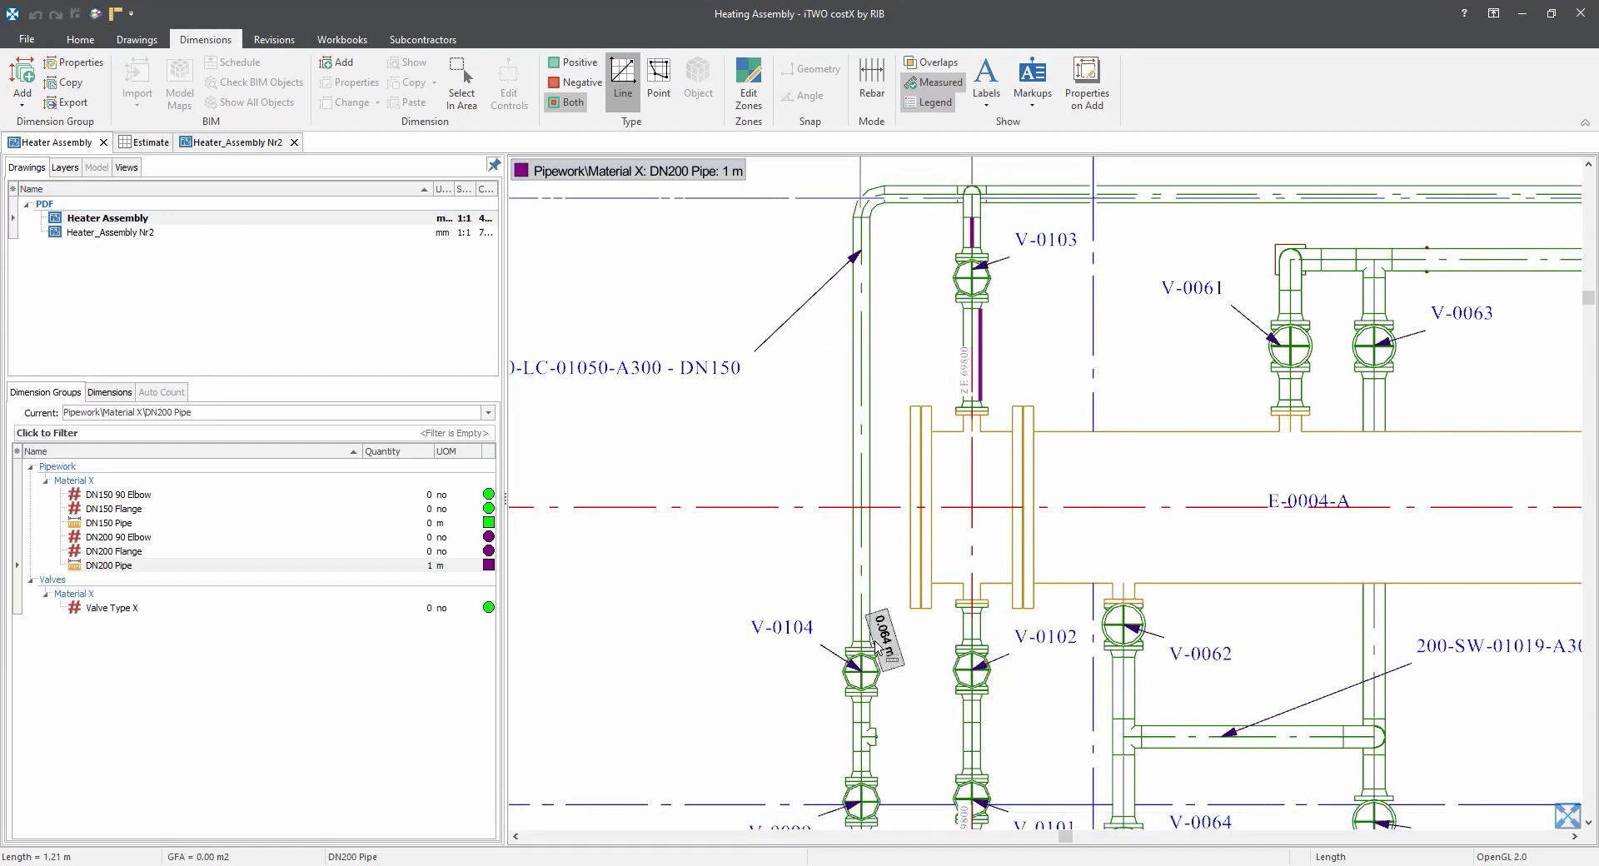
click(884, 331)
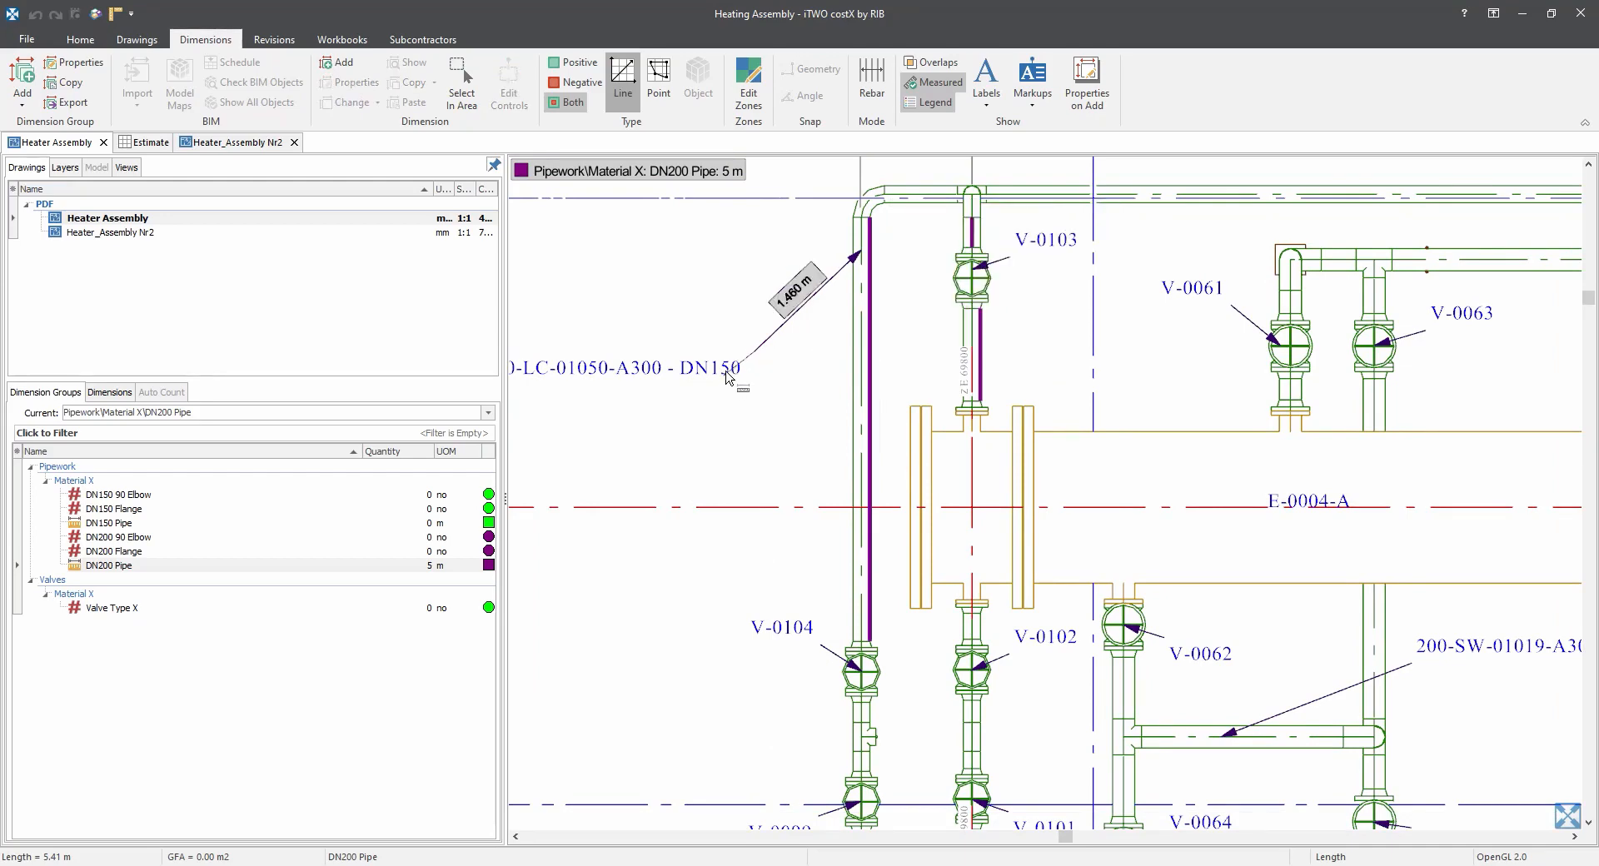
Move the dimension on the long vertical pipe above valve V-0104 to the DN150 Pipe group.
click(876, 325)
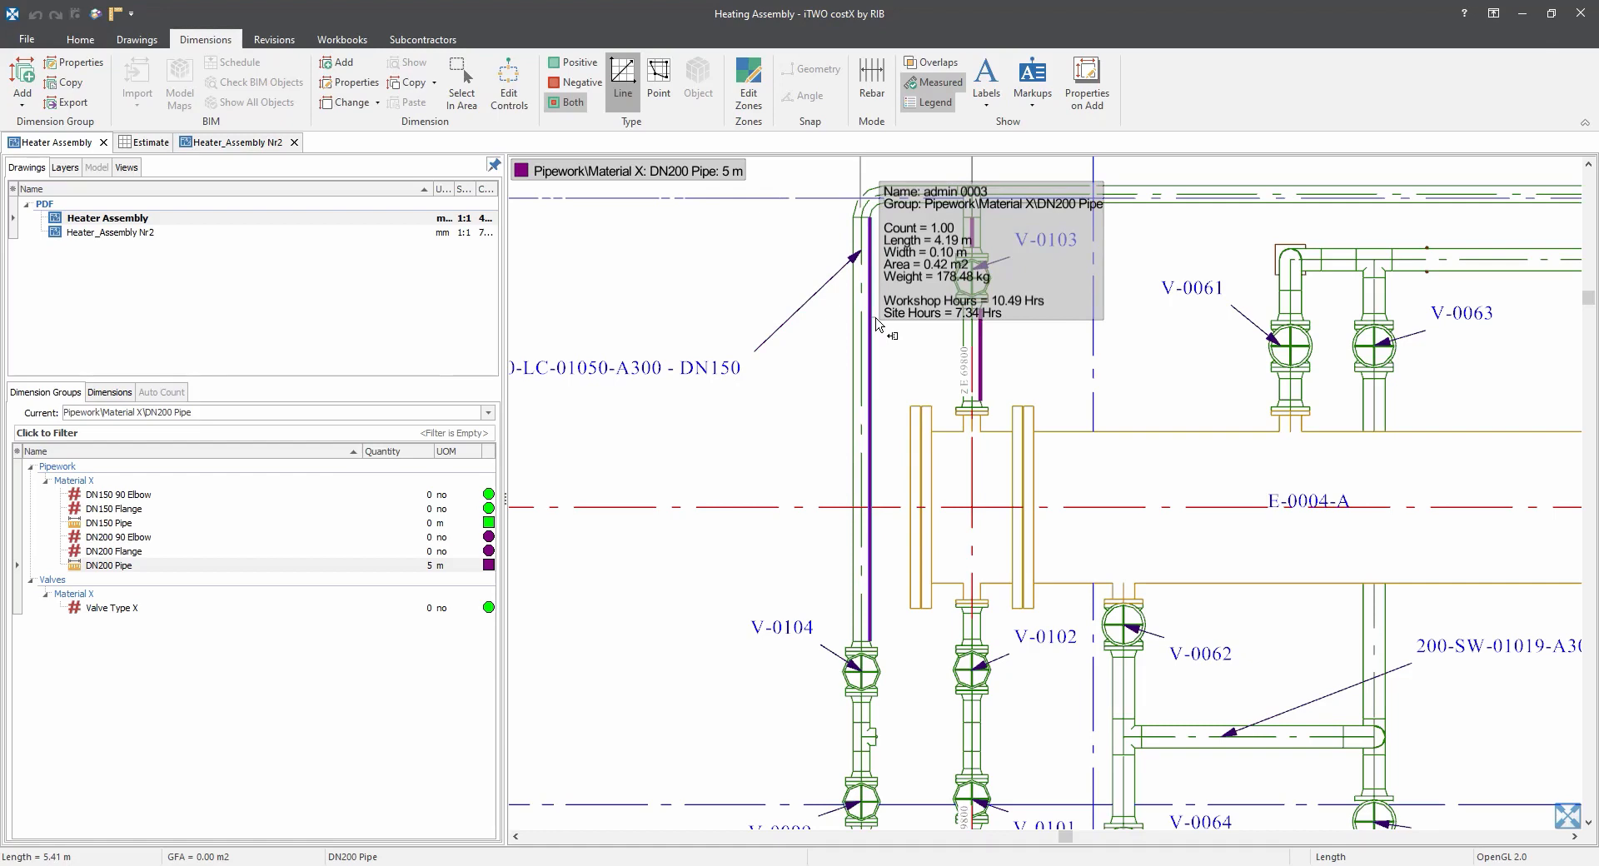
right_click(876, 325)
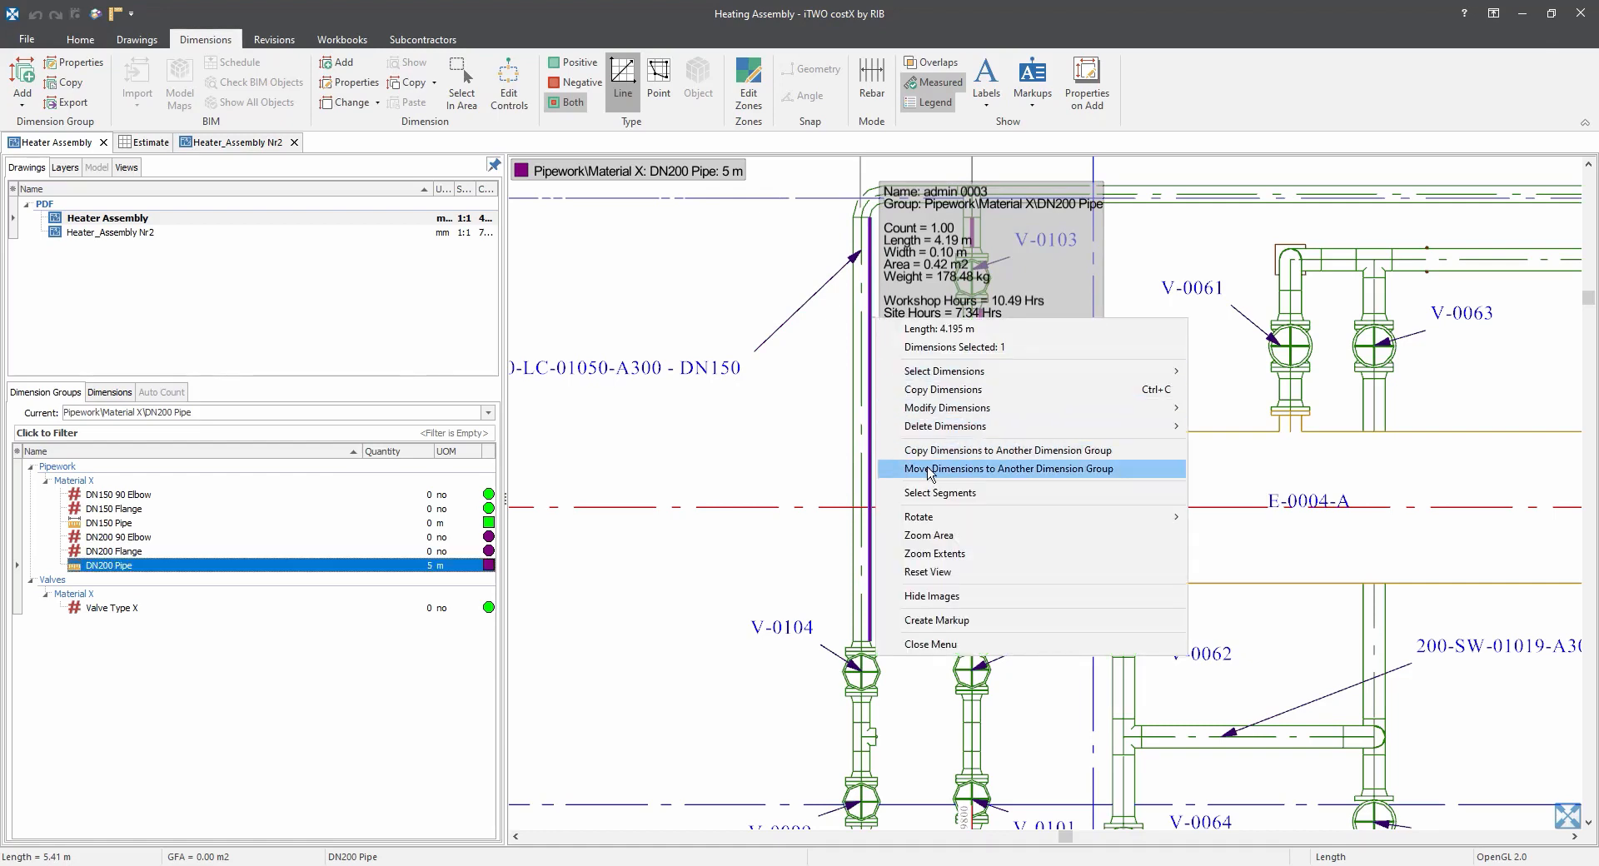
click(934, 469)
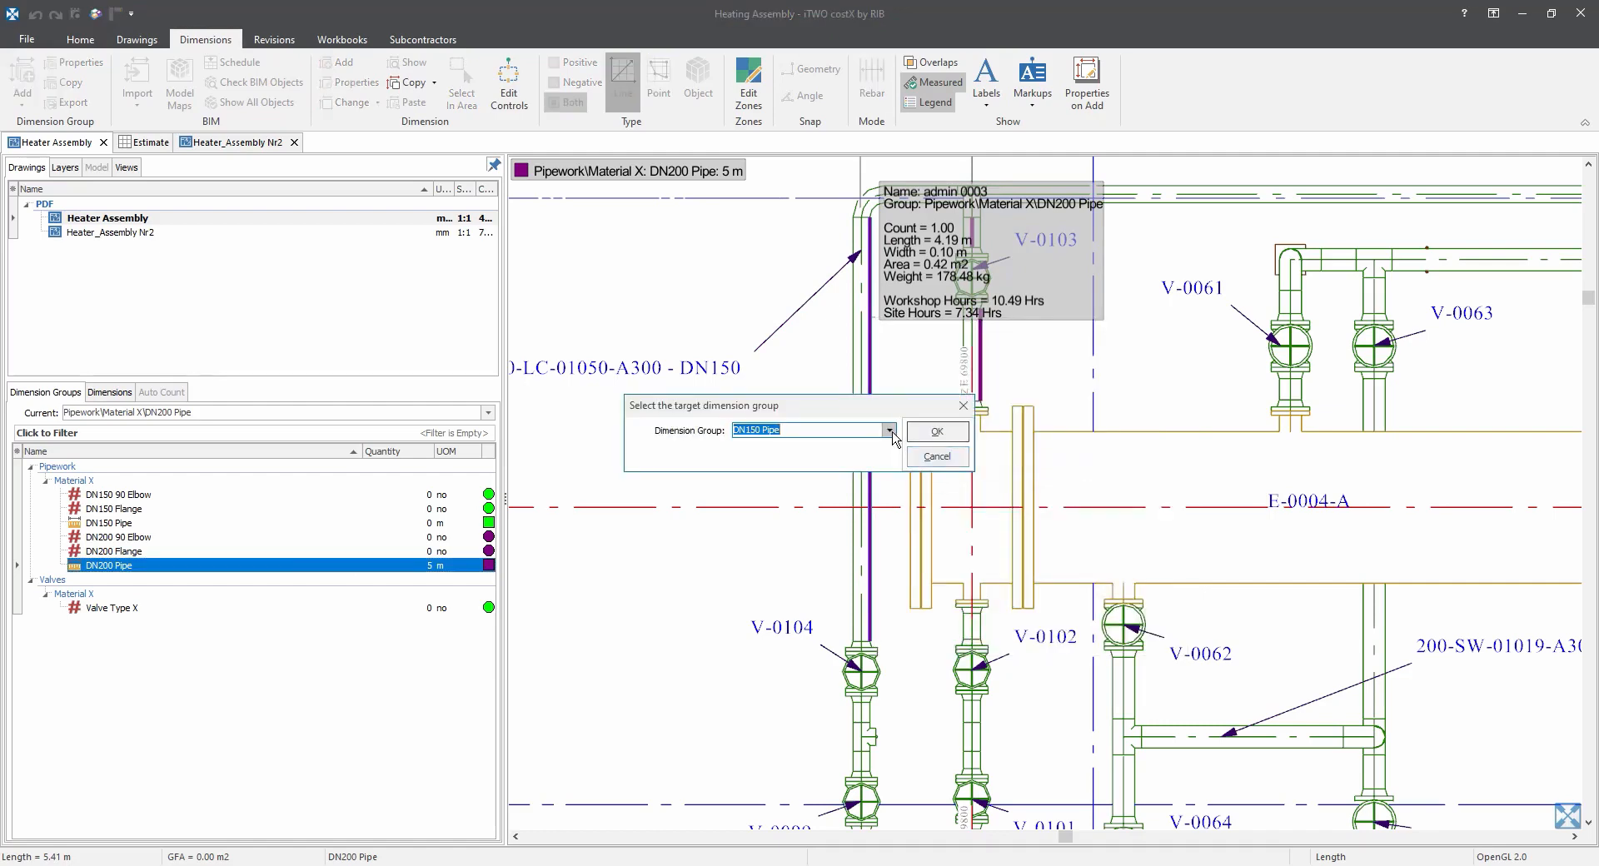
click(935, 433)
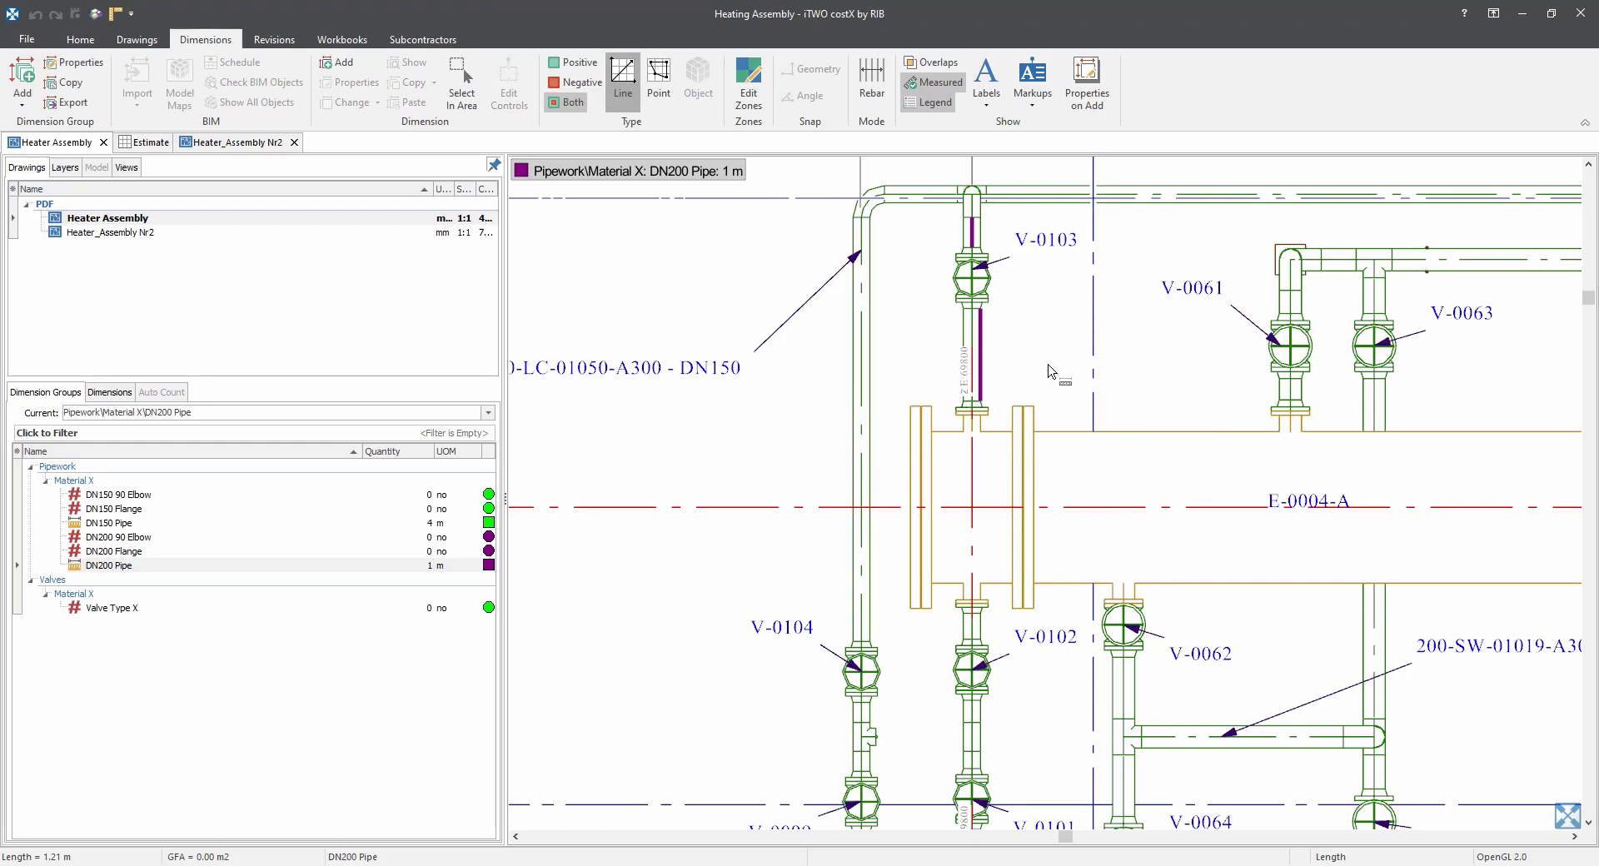
Move the dimension on the pipe between valve V-0103 and heater E-0004-A to the DN150 Pipe group.
drag(1048, 357, 992, 387)
click(932, 384)
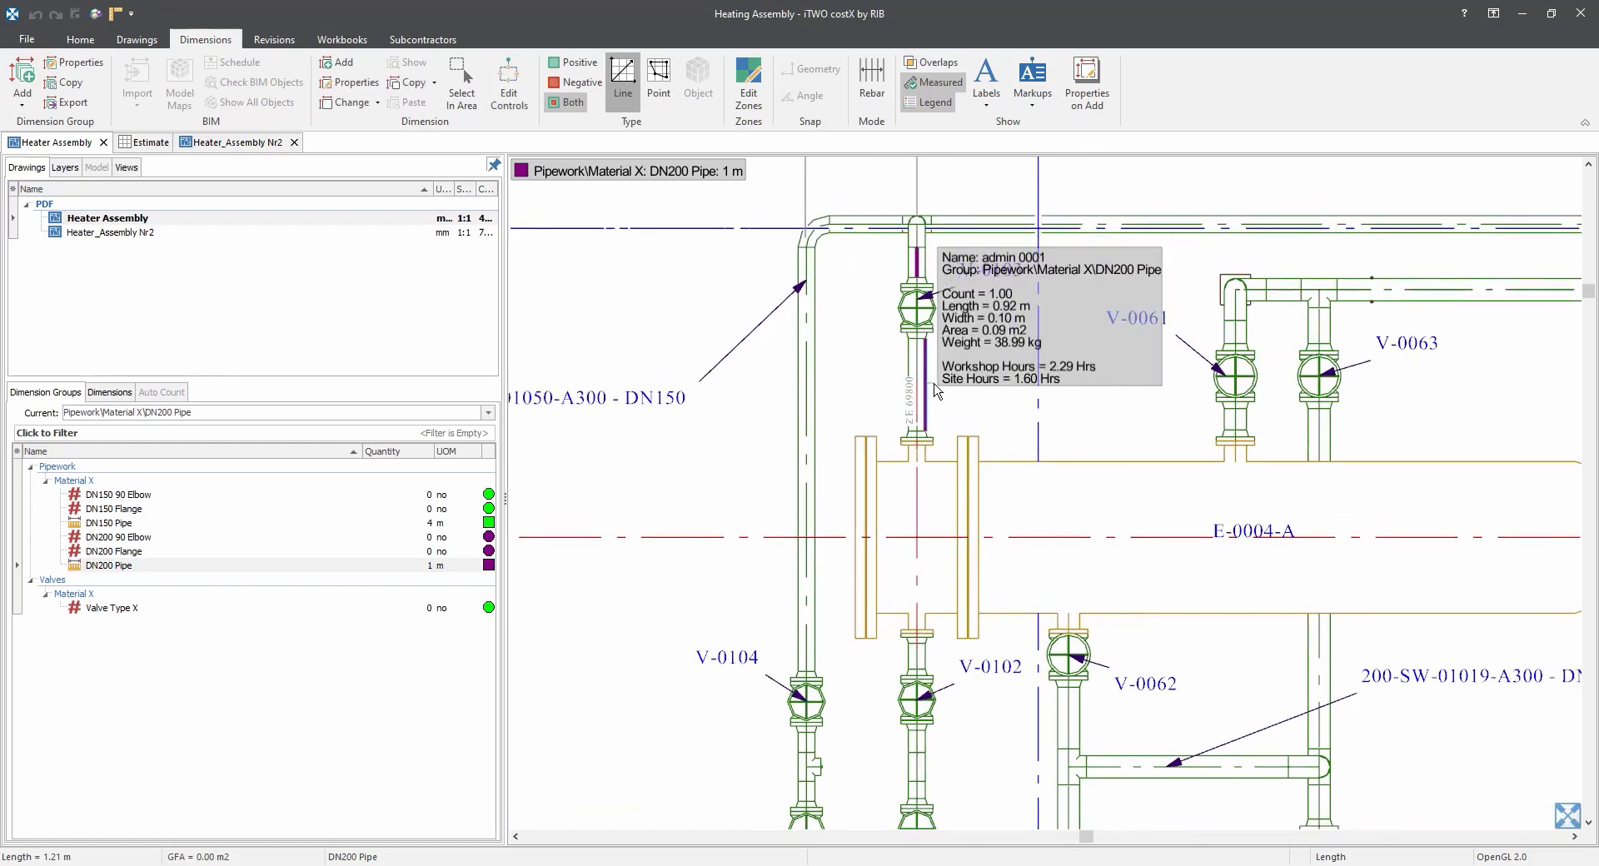
right_click(933, 386)
click(1024, 537)
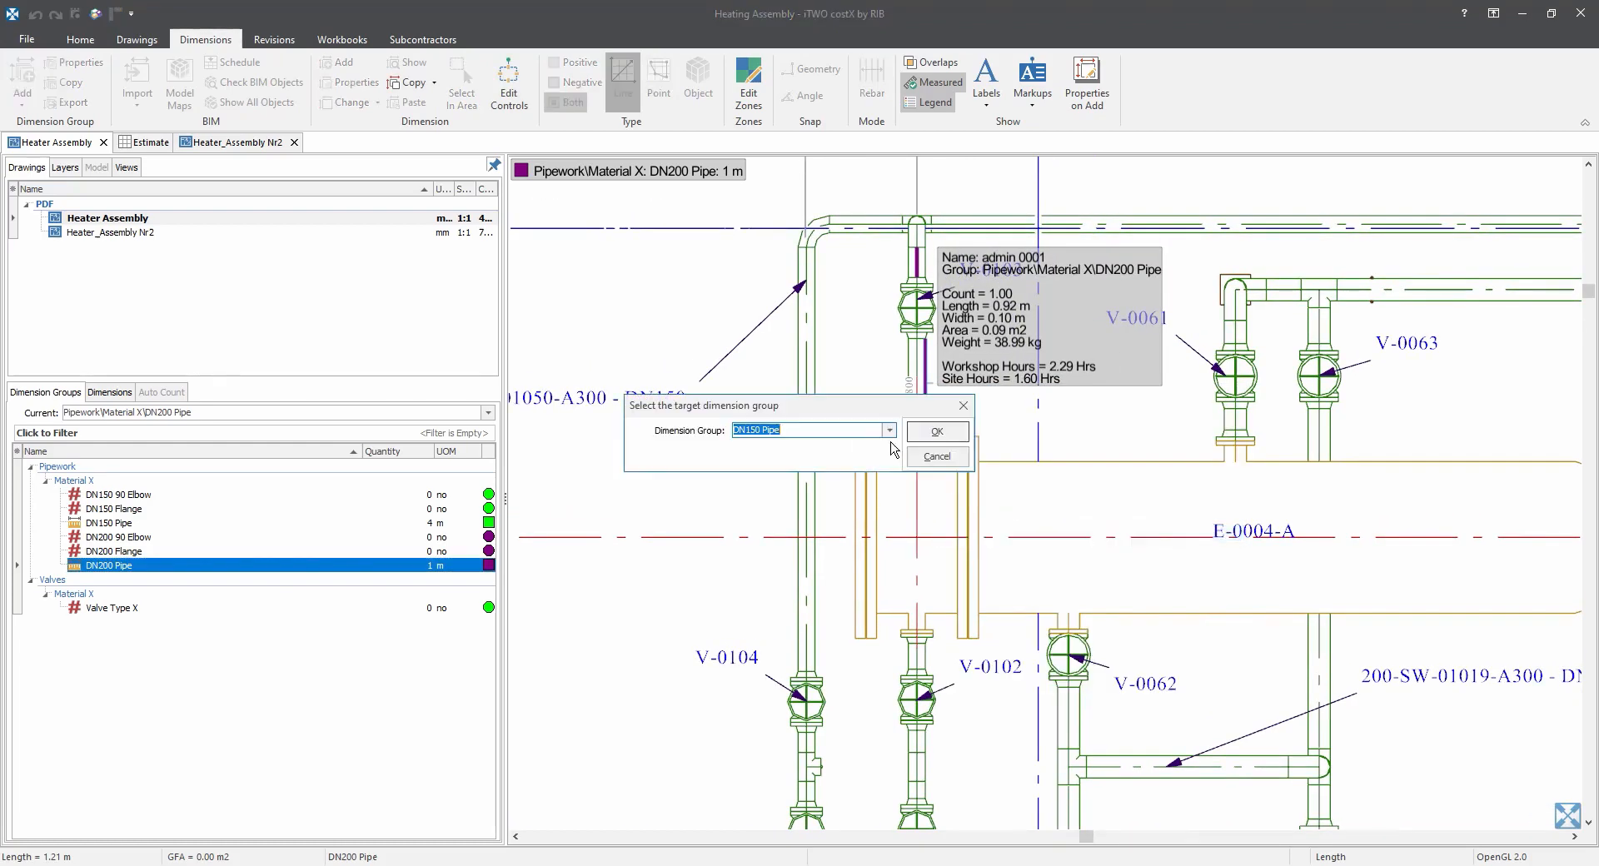
click(935, 432)
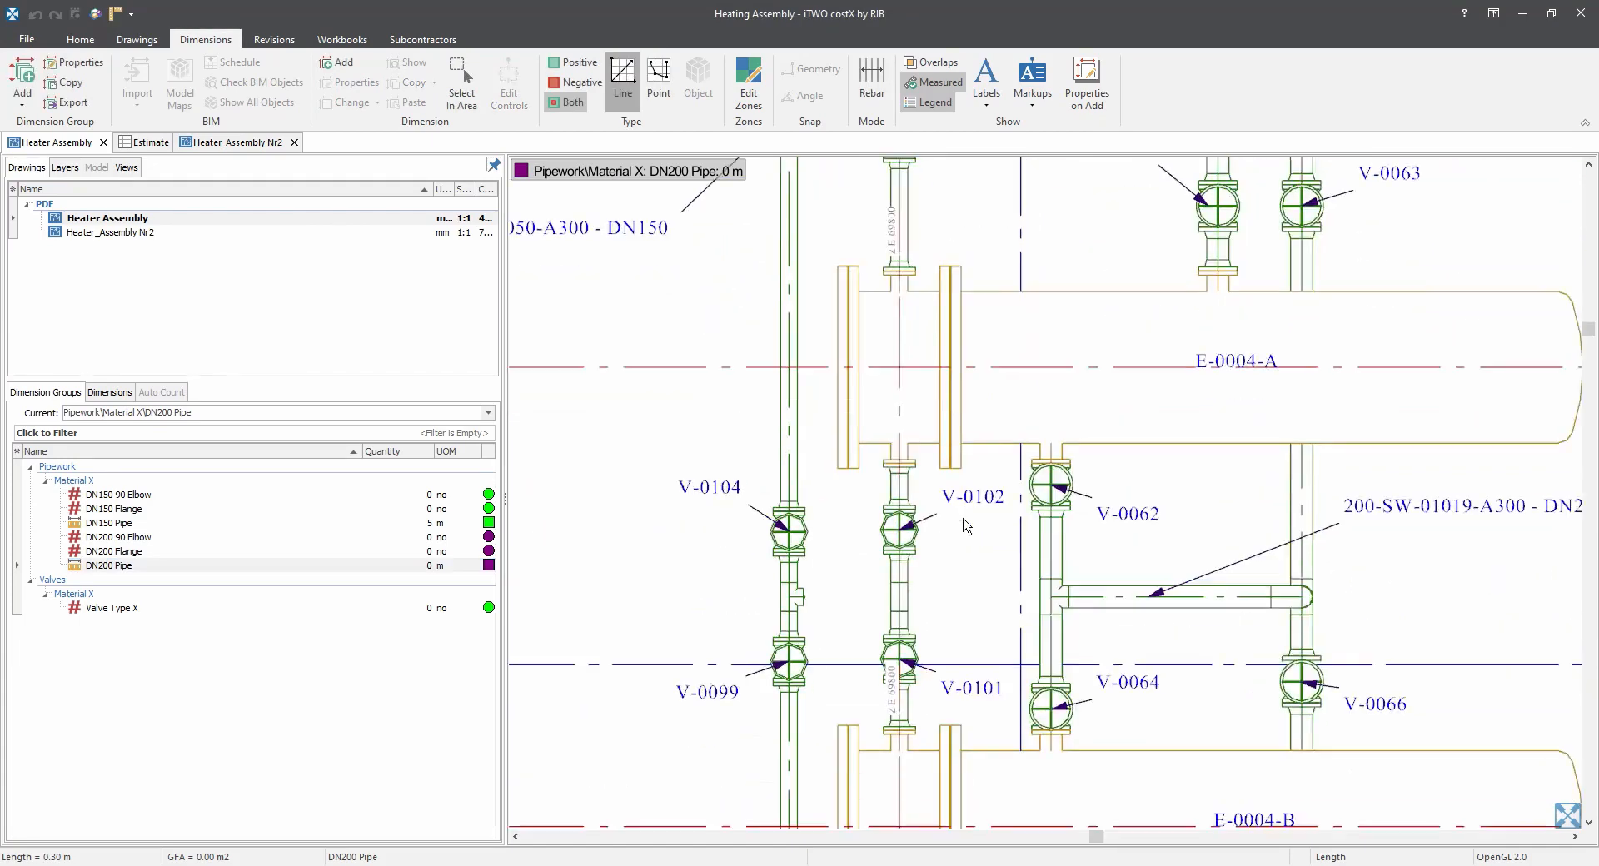
Move the dimension on the short pipe above valve V-0103 to the DN150 Pipe group.
click(907, 341)
right_click(908, 341)
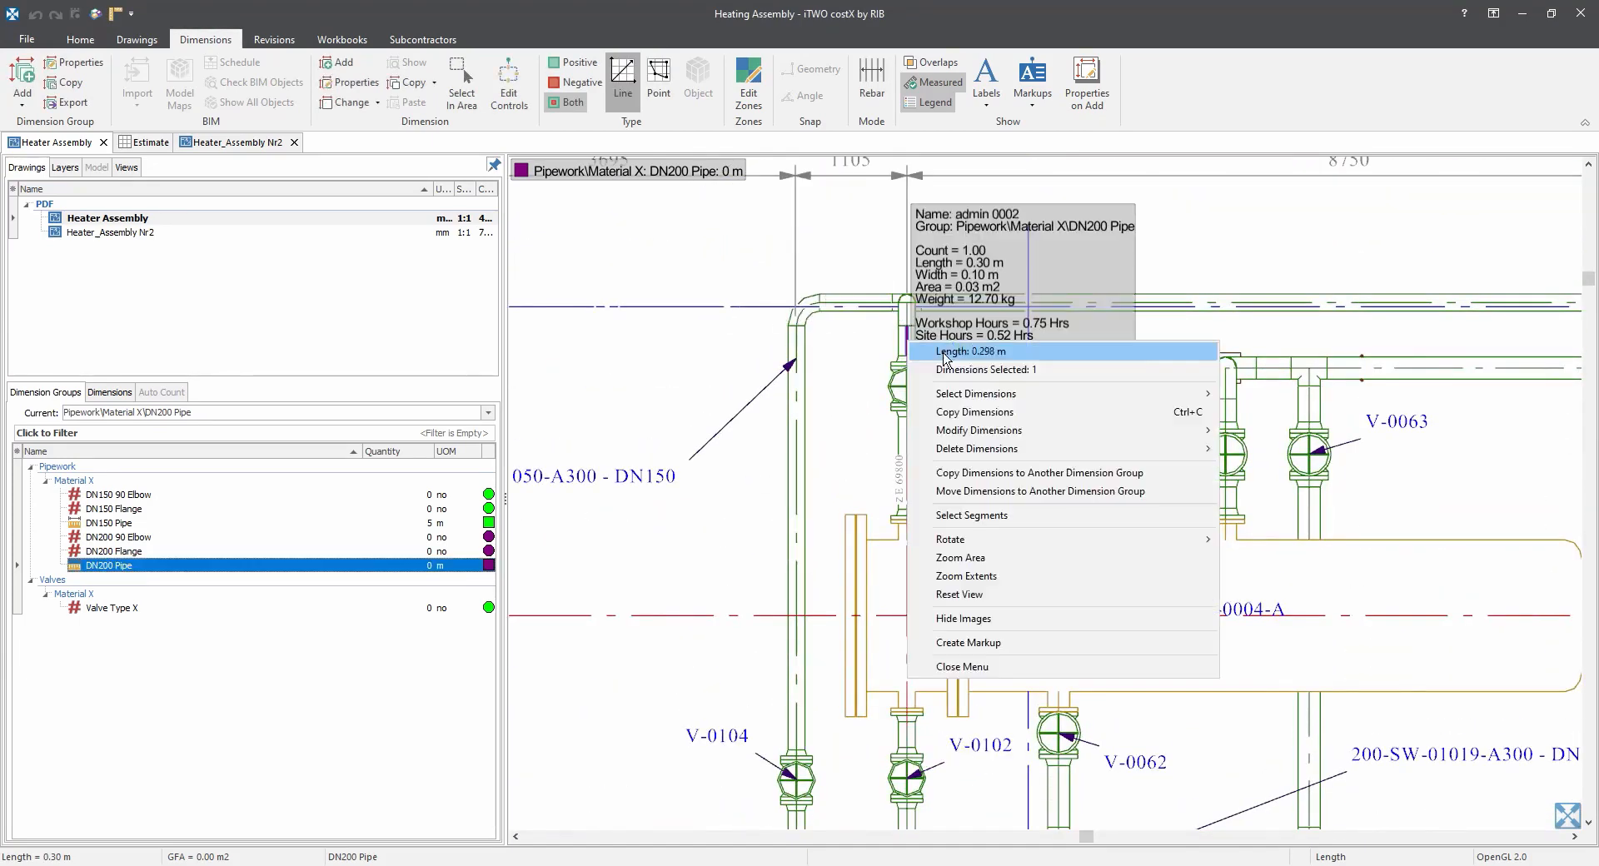
click(1048, 492)
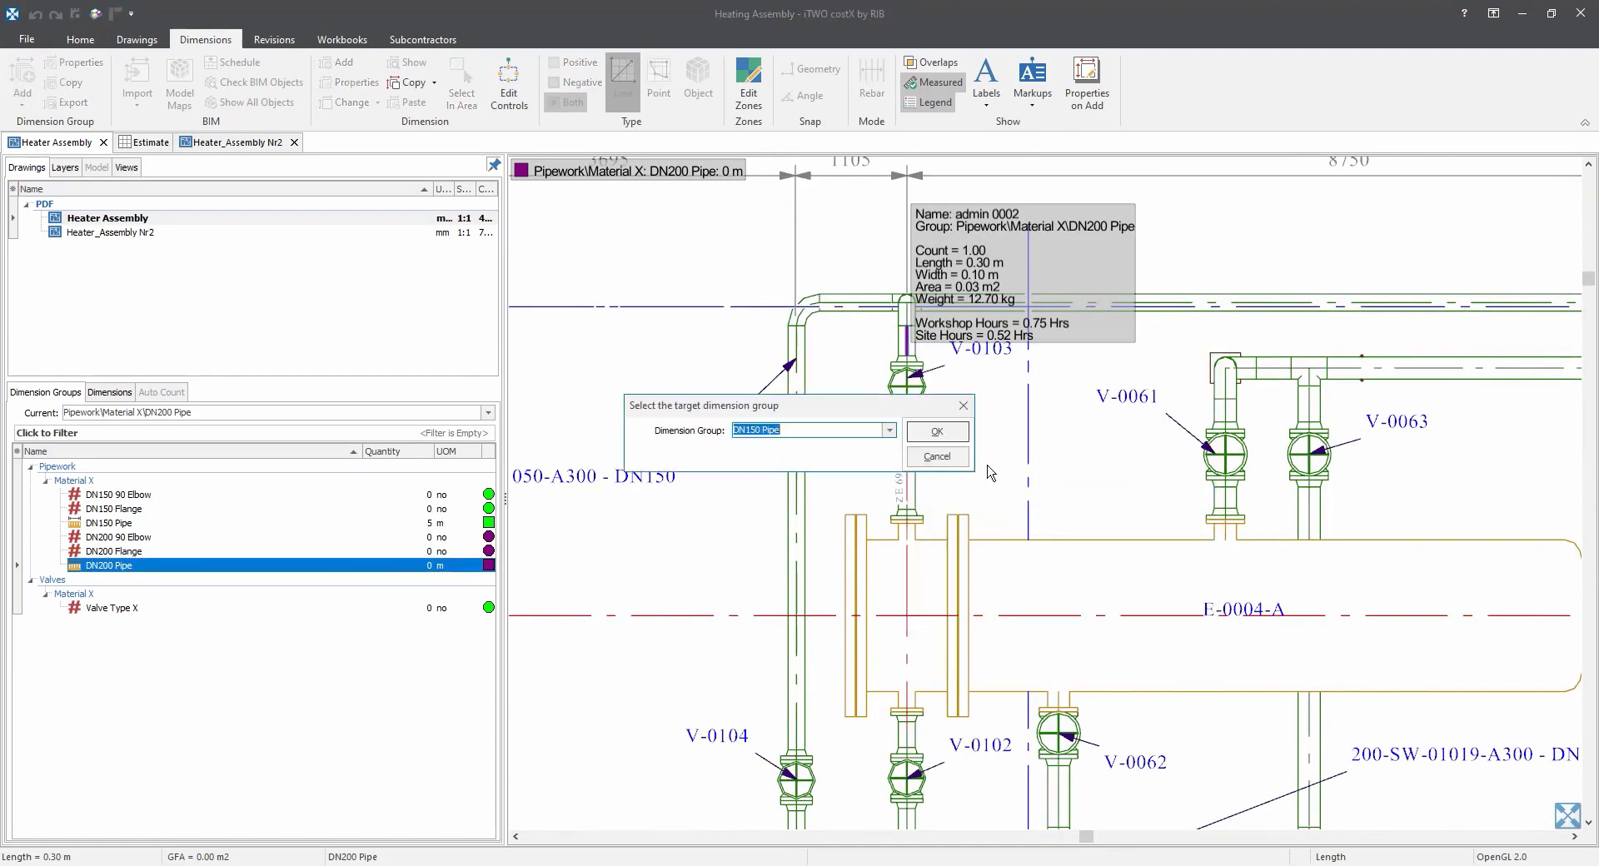
click(935, 431)
scroll(1054, 506, down, 1)
drag(1041, 595, 934, 412)
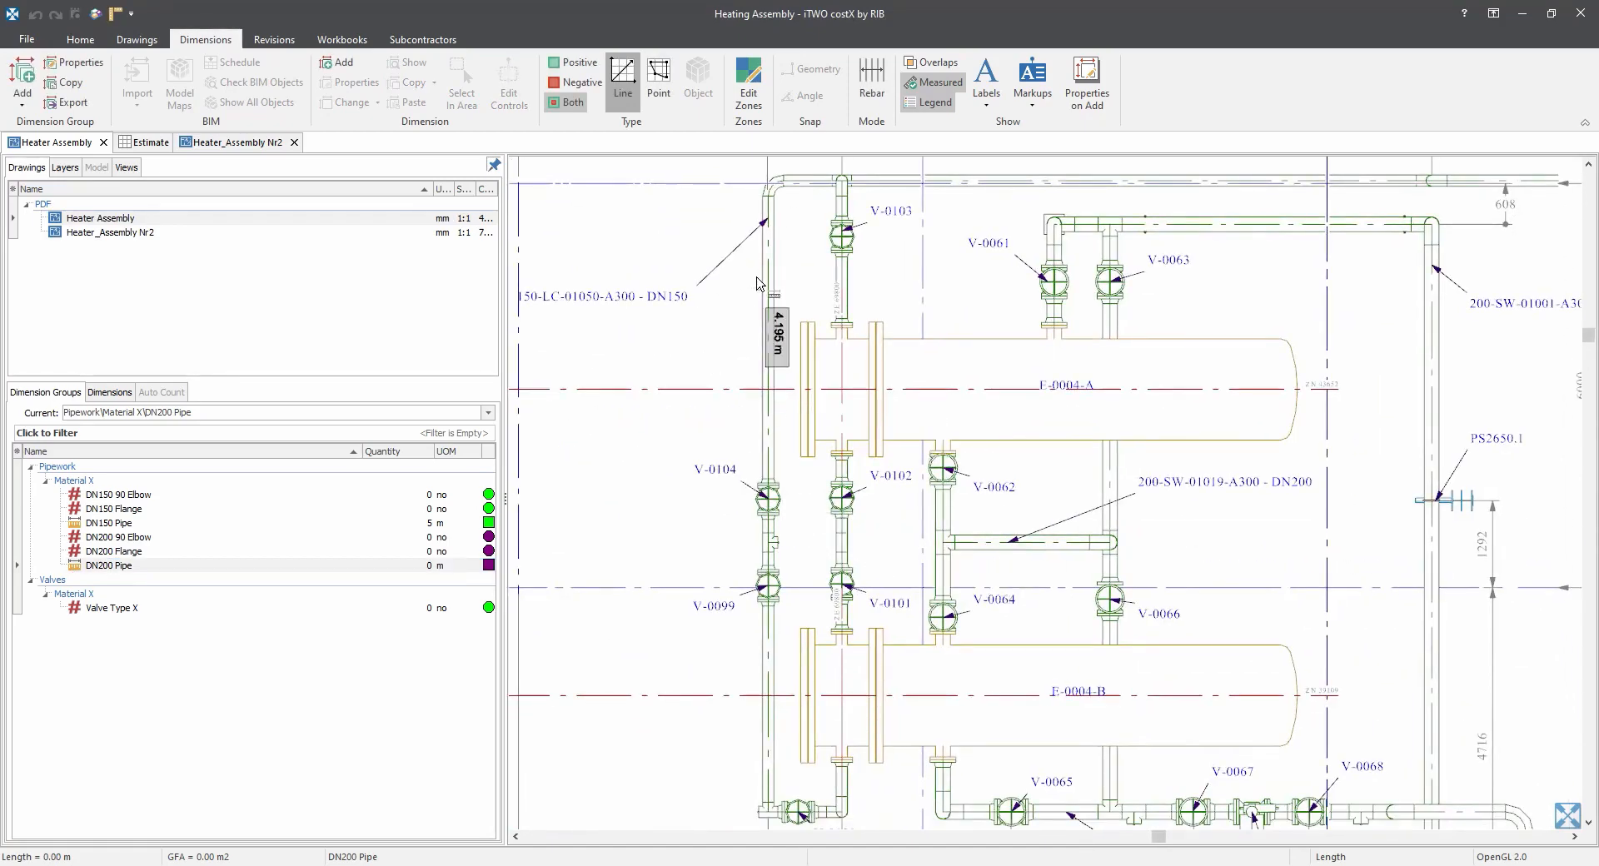
drag(825, 367, 729, 304)
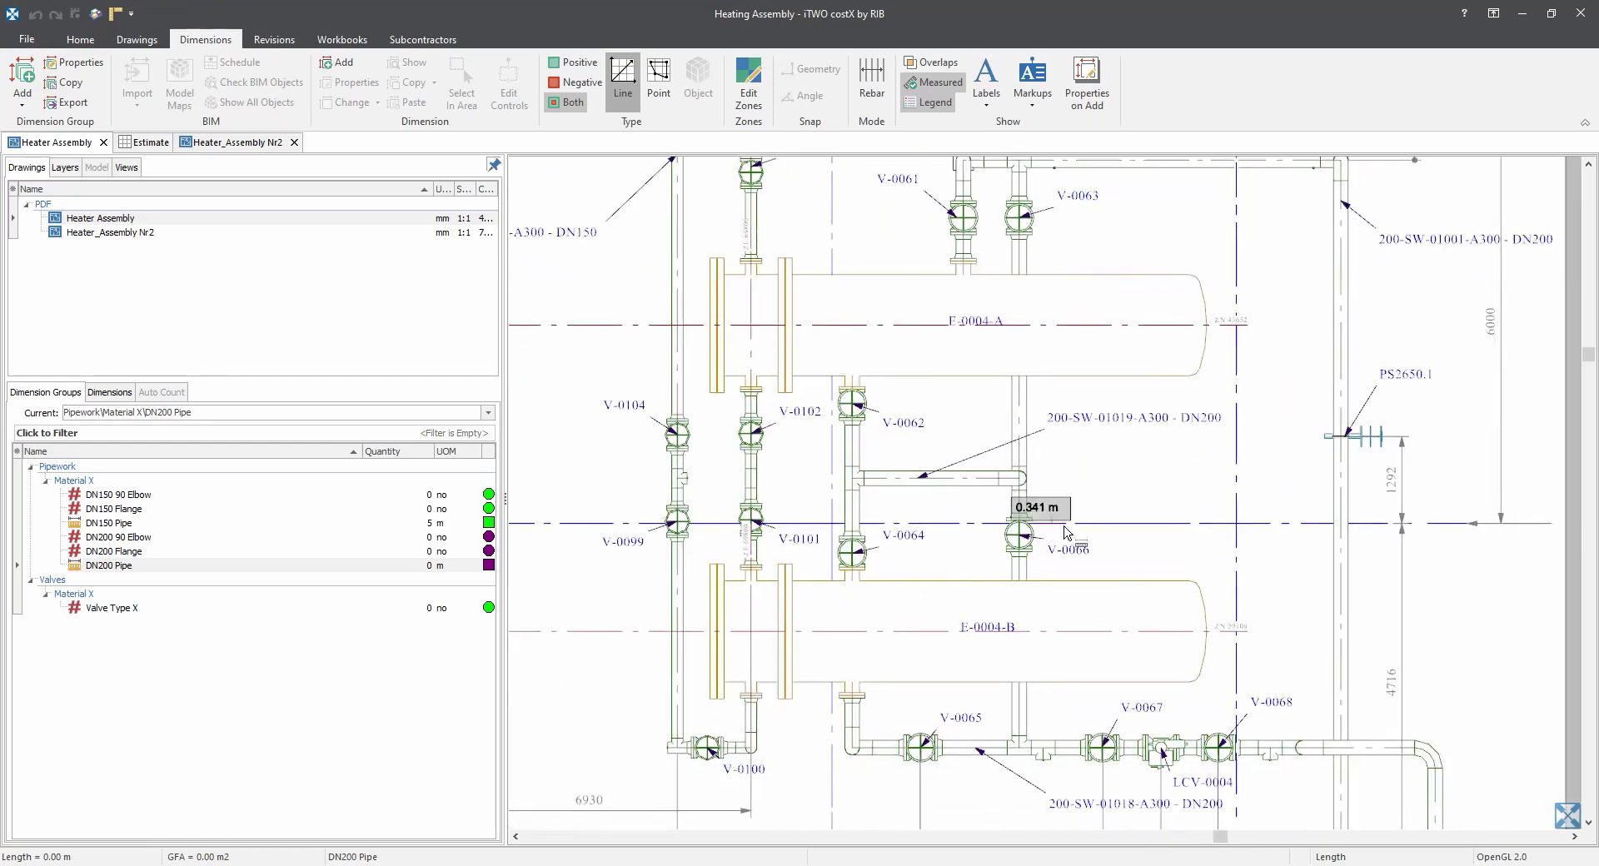
Add a point-to-point DN200 Pipe dimension on vertical line 200-SW-01001-A300 from below its upper elbow down to support PS2649.1.
mouse_move(1073, 536)
mouse_down()
mouse_move(974, 503)
mouse_move(904, 403)
mouse_up()
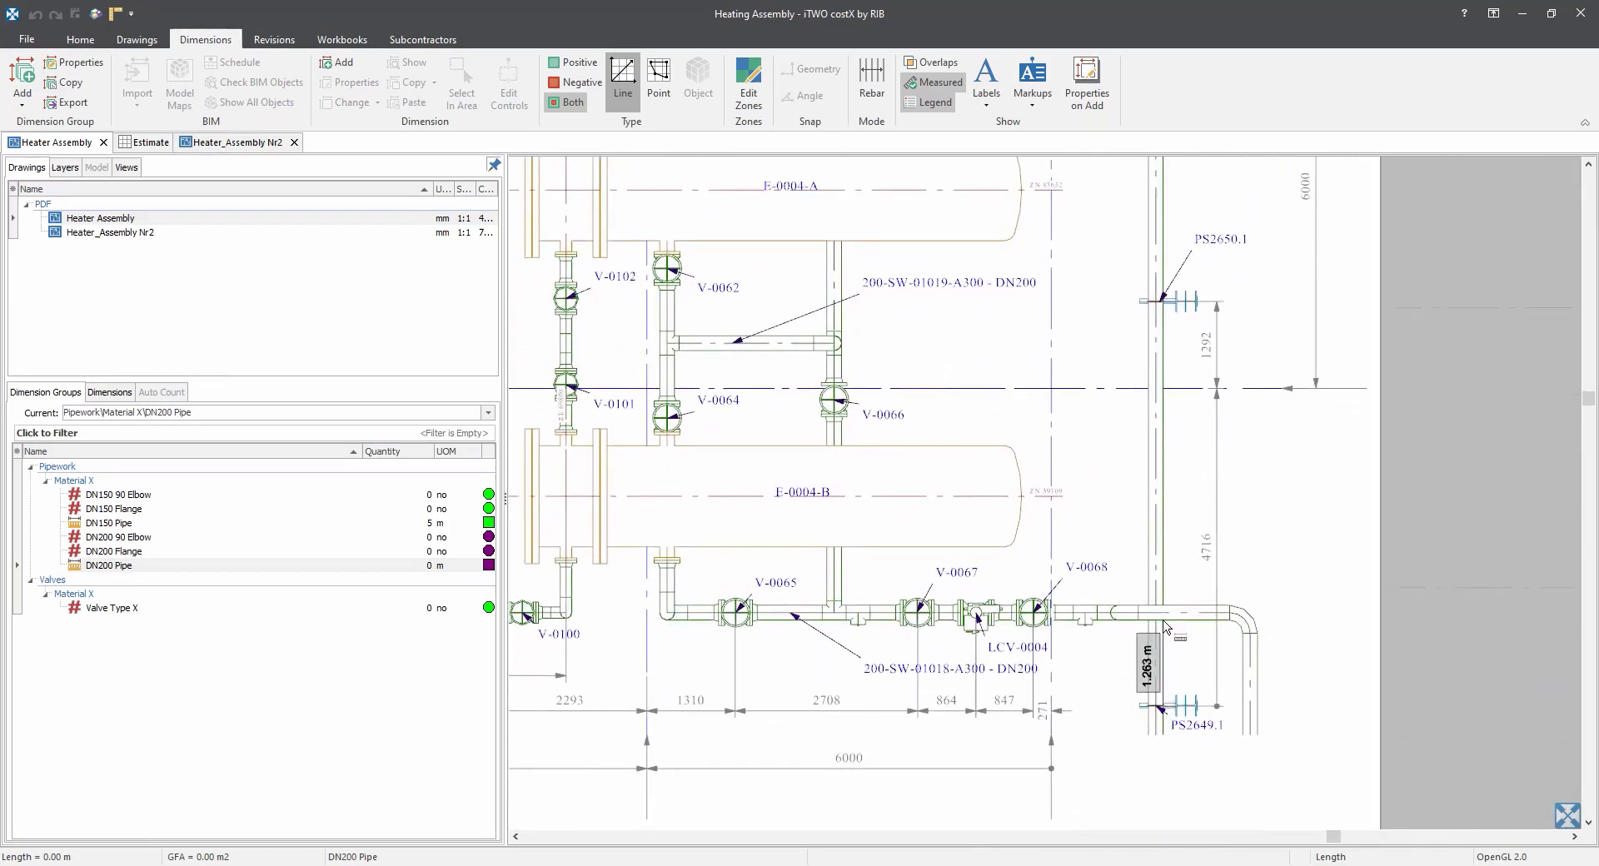
drag(1179, 473, 1207, 660)
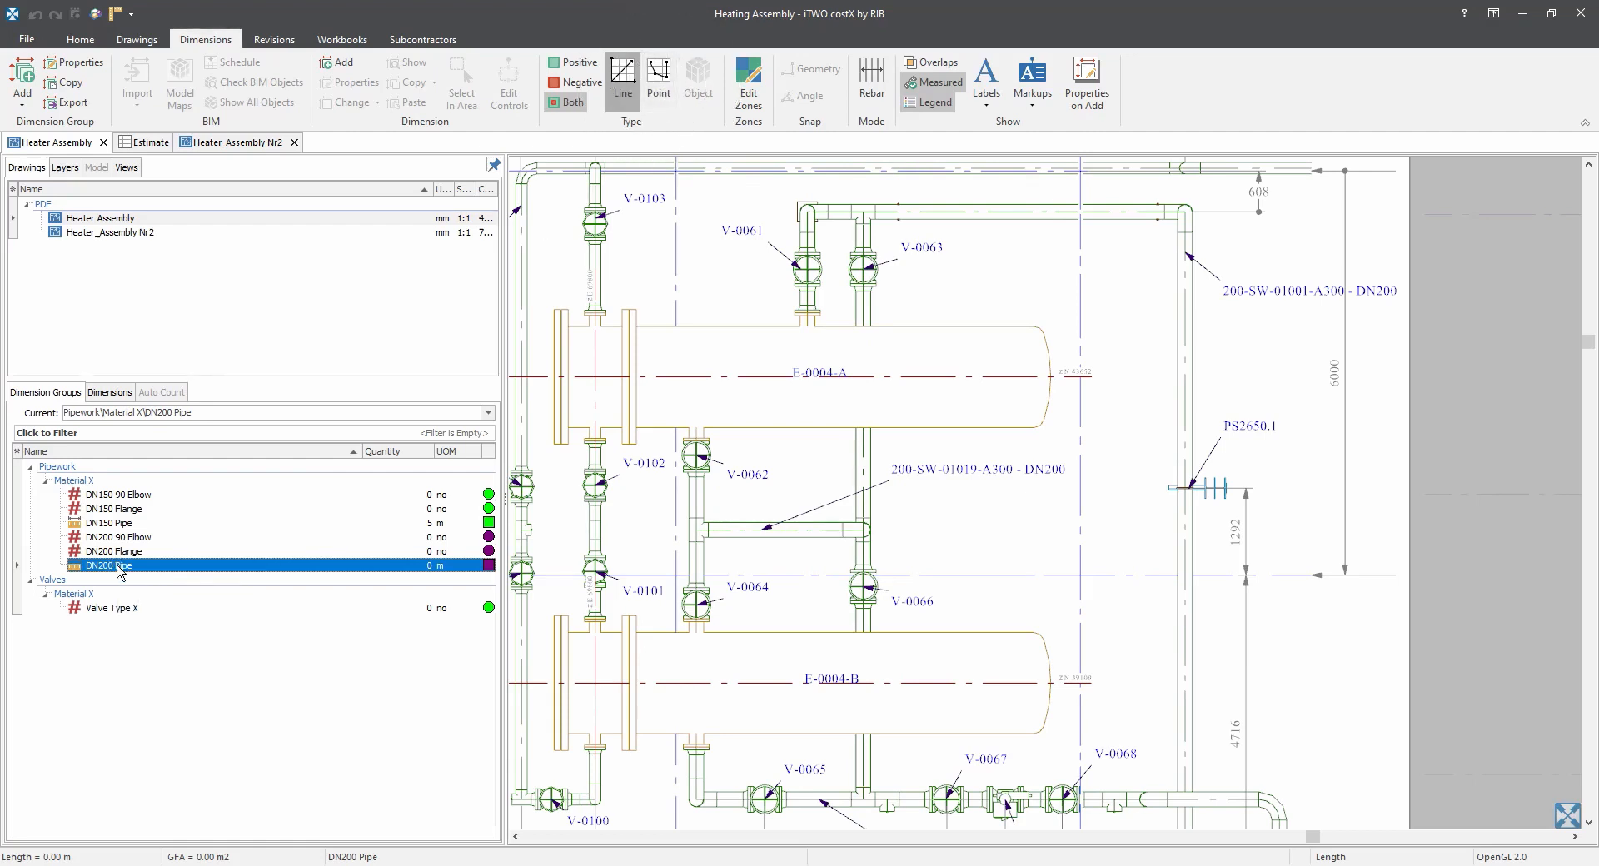
click(669, 88)
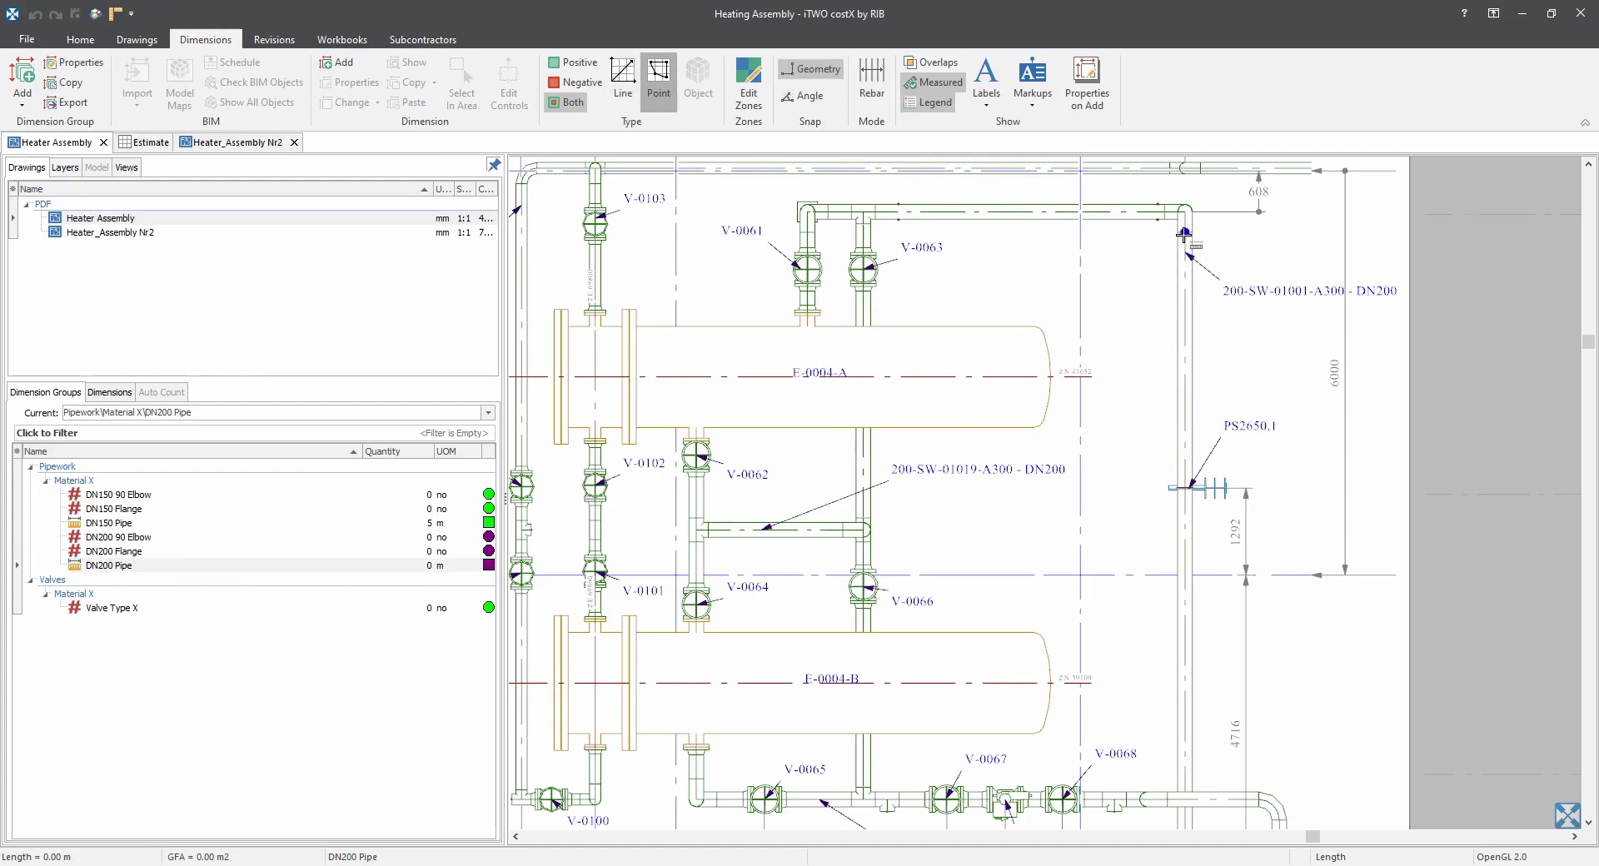
click(1184, 235)
drag(1134, 727, 1145, 429)
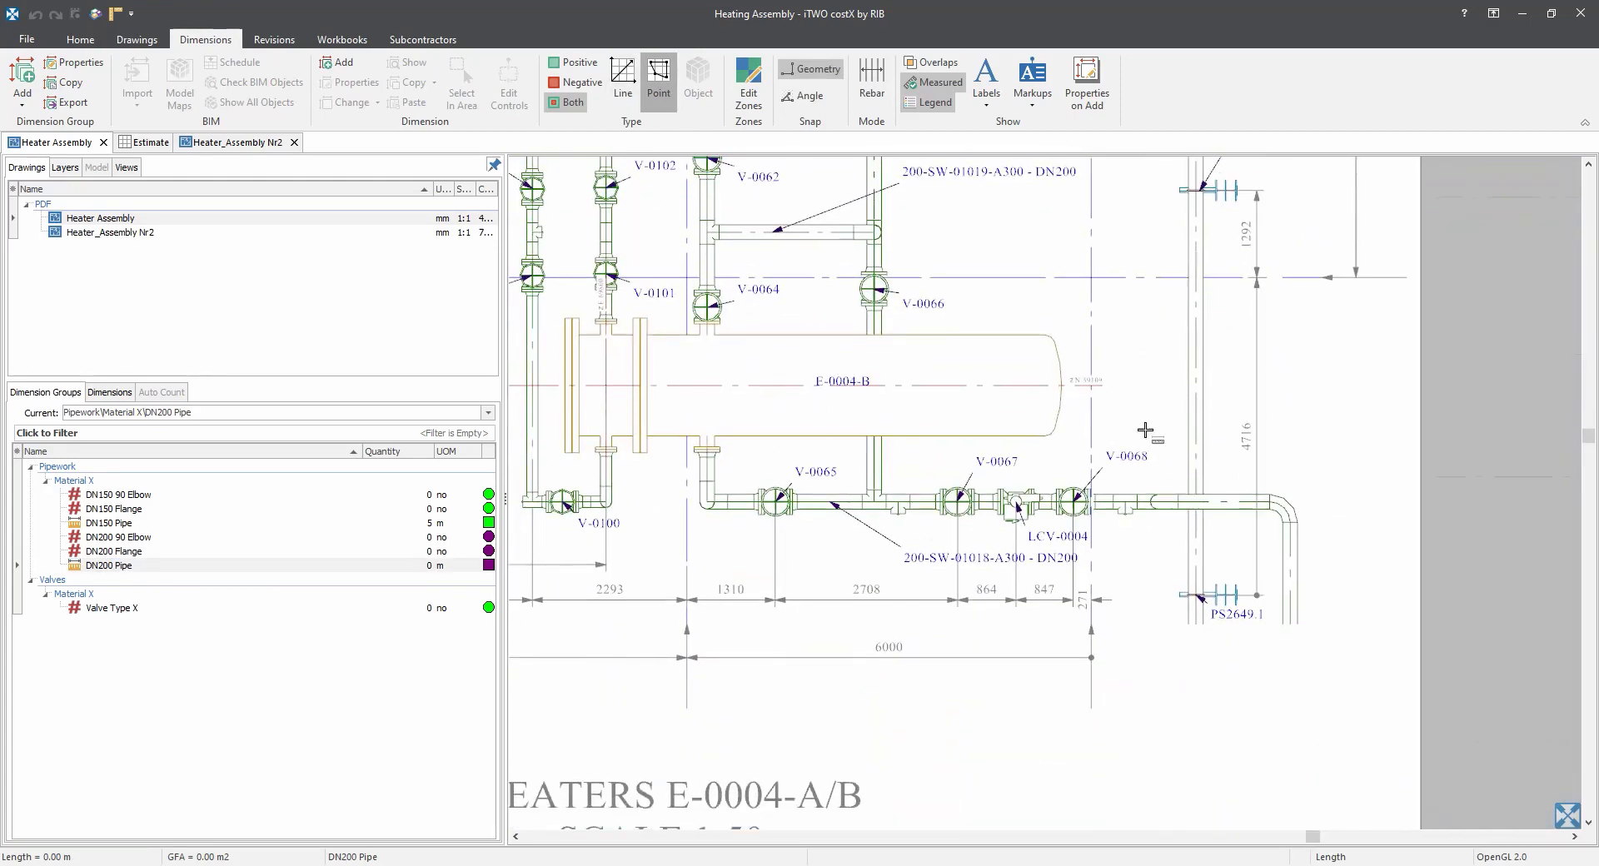
scroll(1207, 602, up, 2)
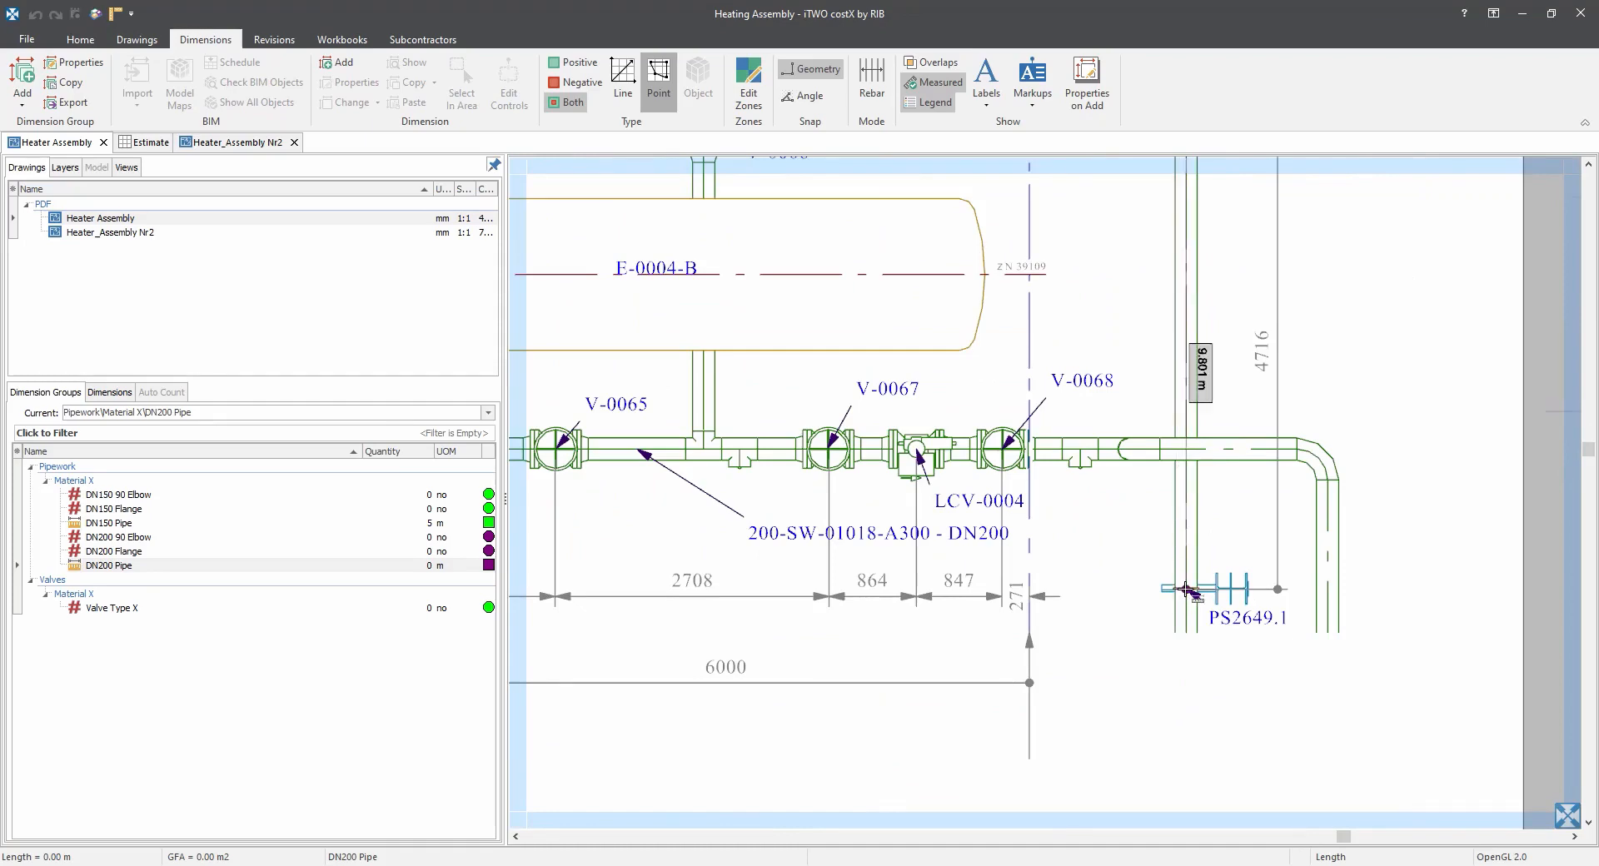
double_click(1186, 589)
scroll(1121, 564, down, 2)
drag(1093, 415, 1121, 596)
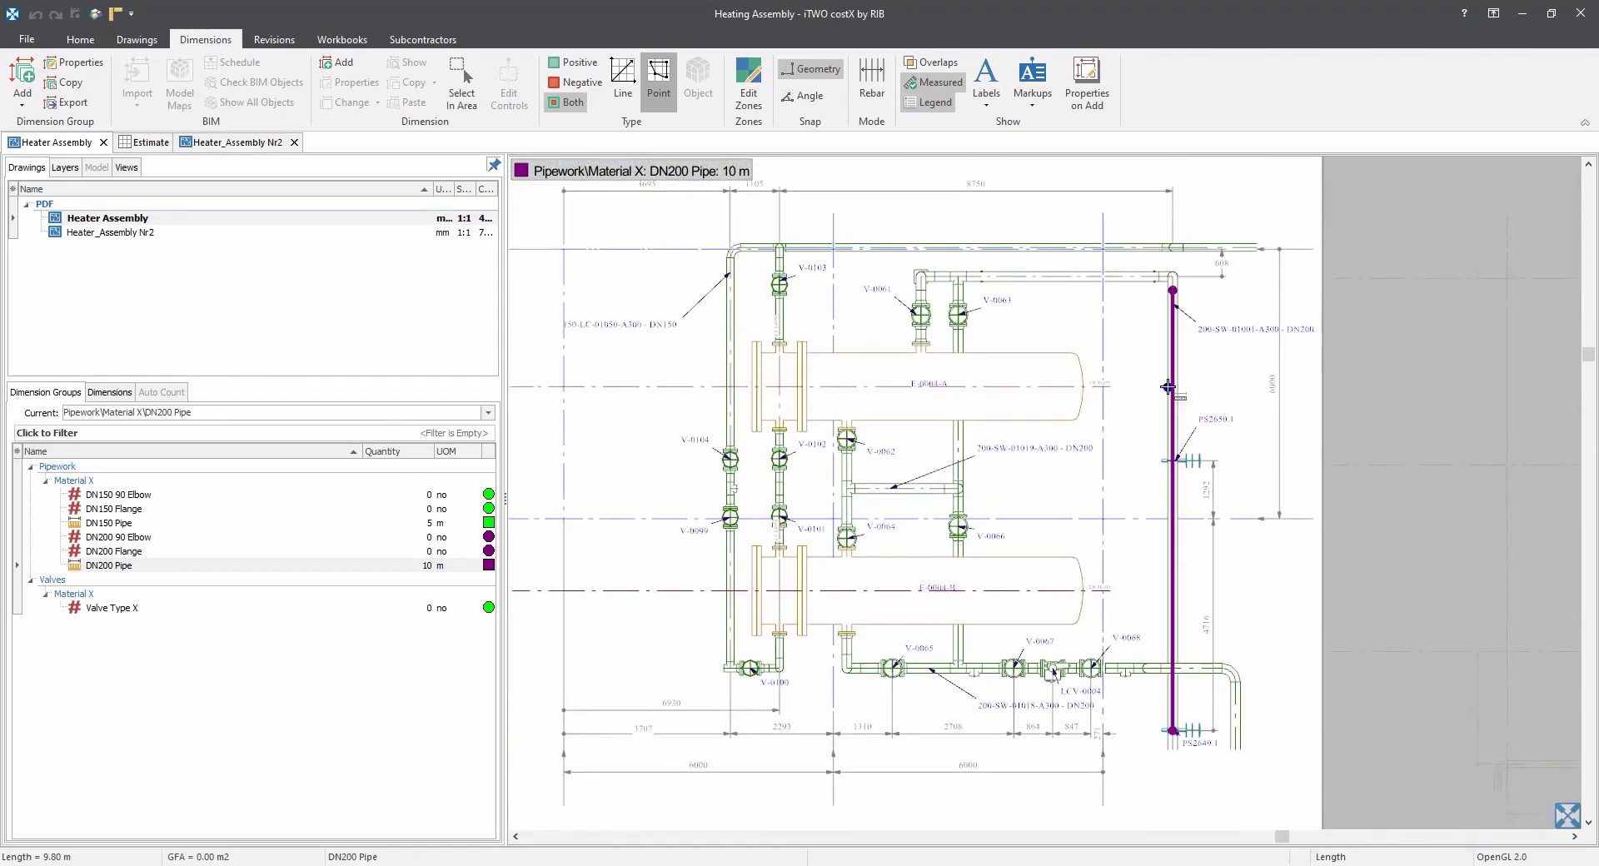
click(638, 89)
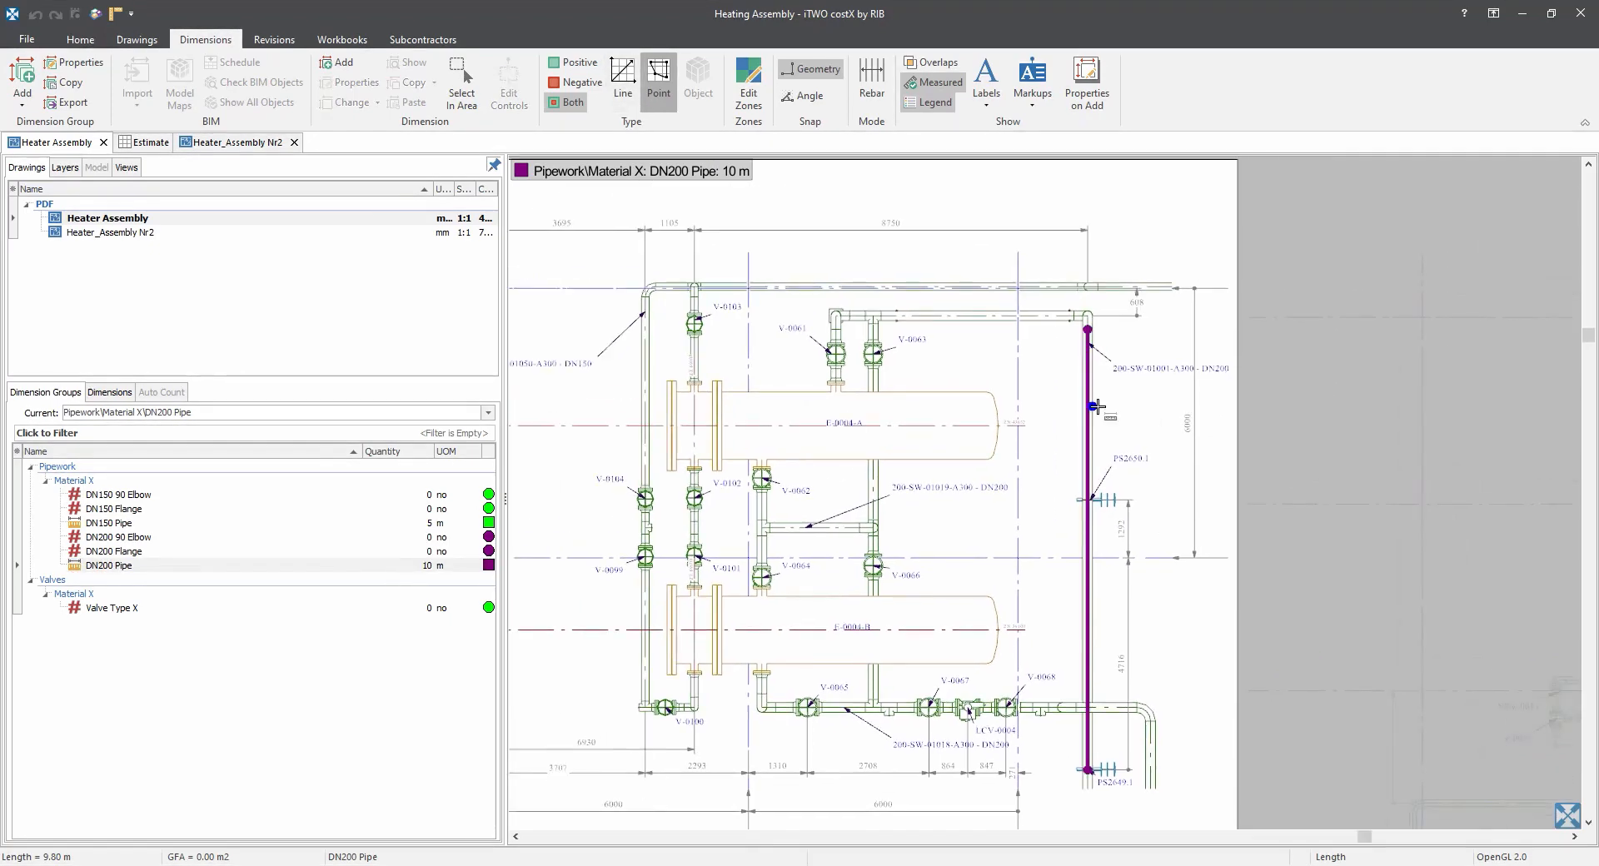
mouse_move(1090, 417)
drag(931, 525, 1099, 498)
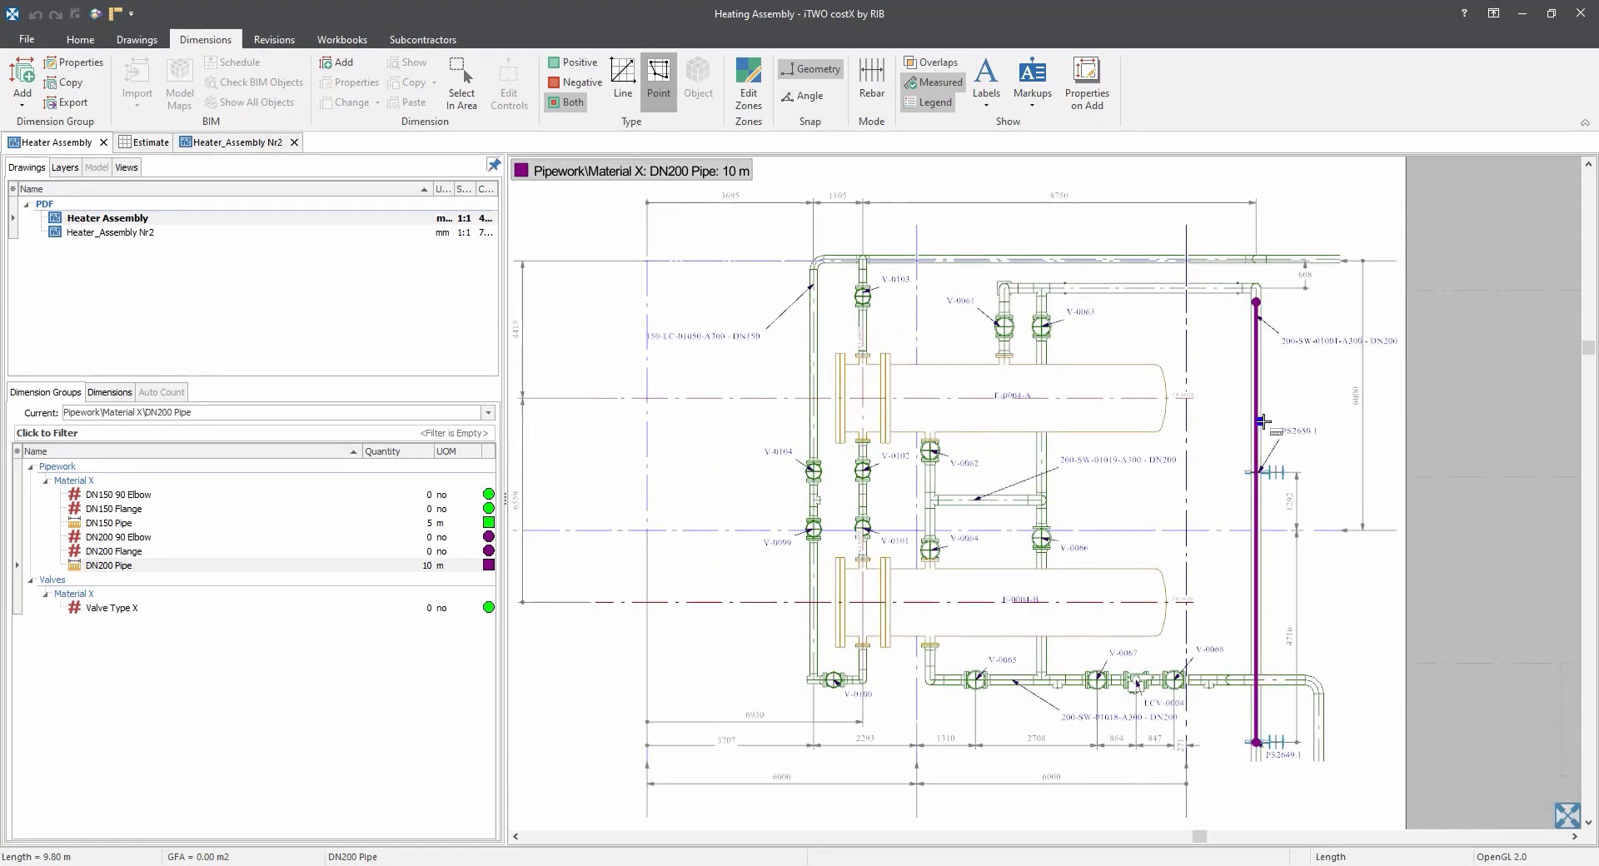
click(1257, 424)
Add a DN200 Pipe dimension on the vertical pipe from the 200-SW-01018-A300 header up to the underside of valve V-0066.
click(230, 569)
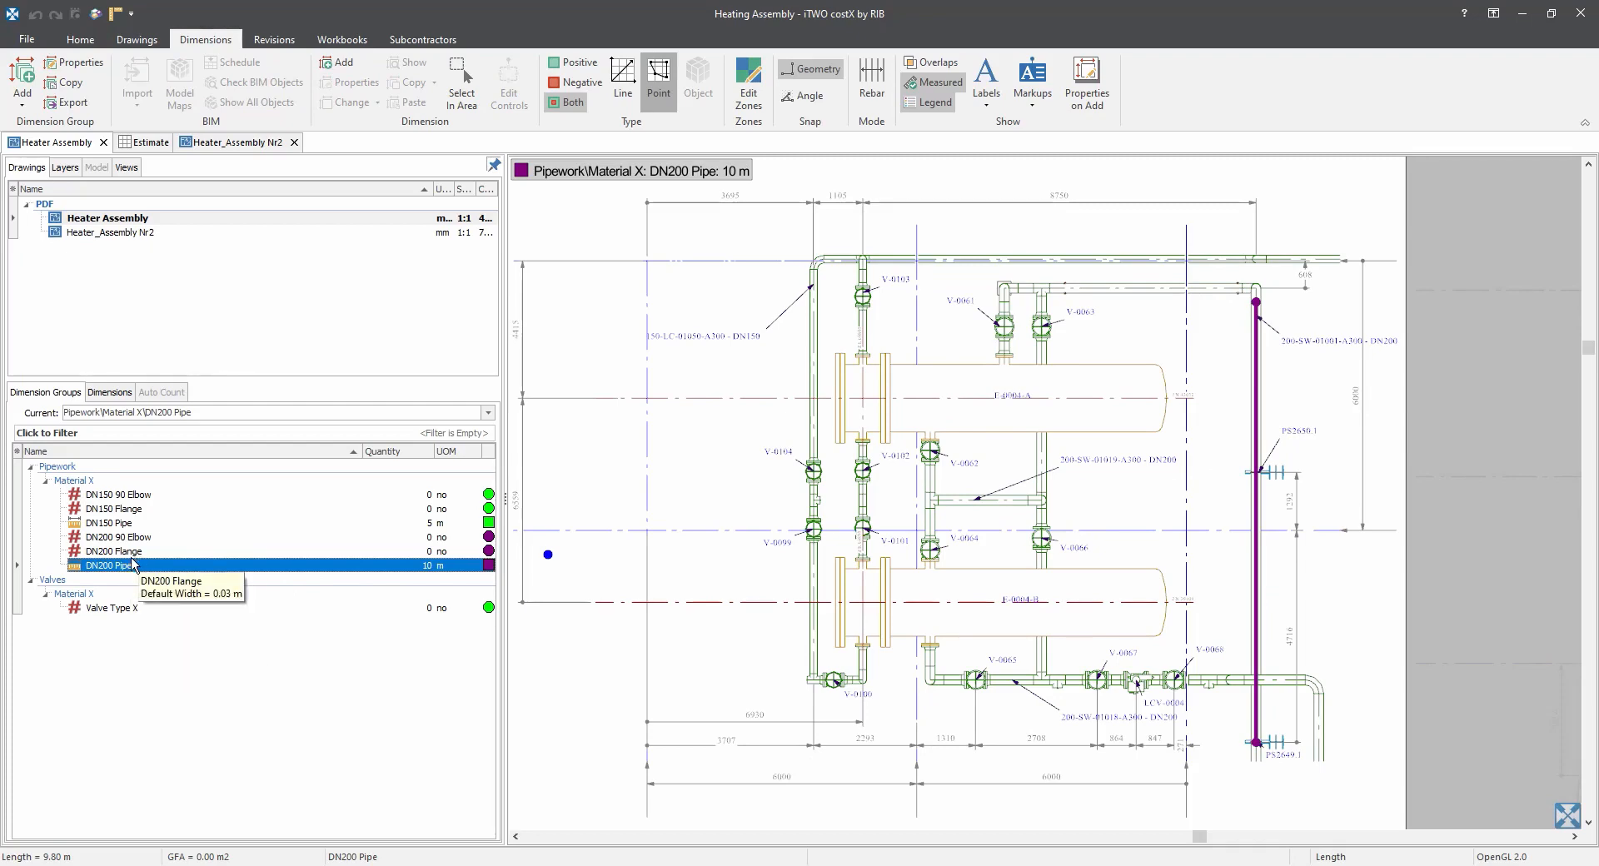
drag(992, 712, 872, 660)
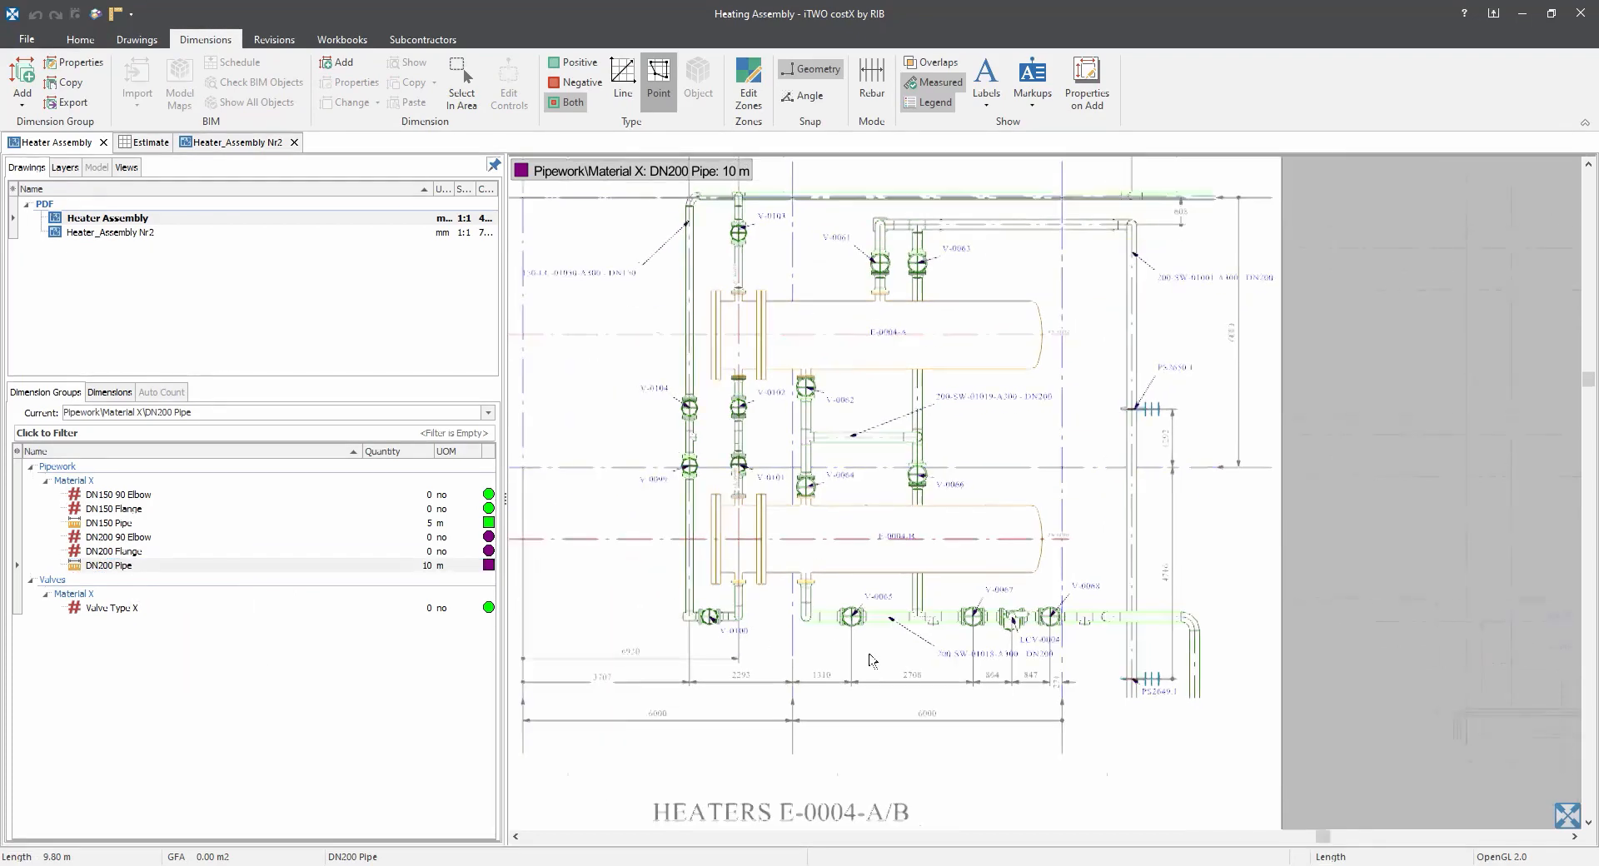
scroll(871, 661, up, 3)
scroll(885, 646, up, 3)
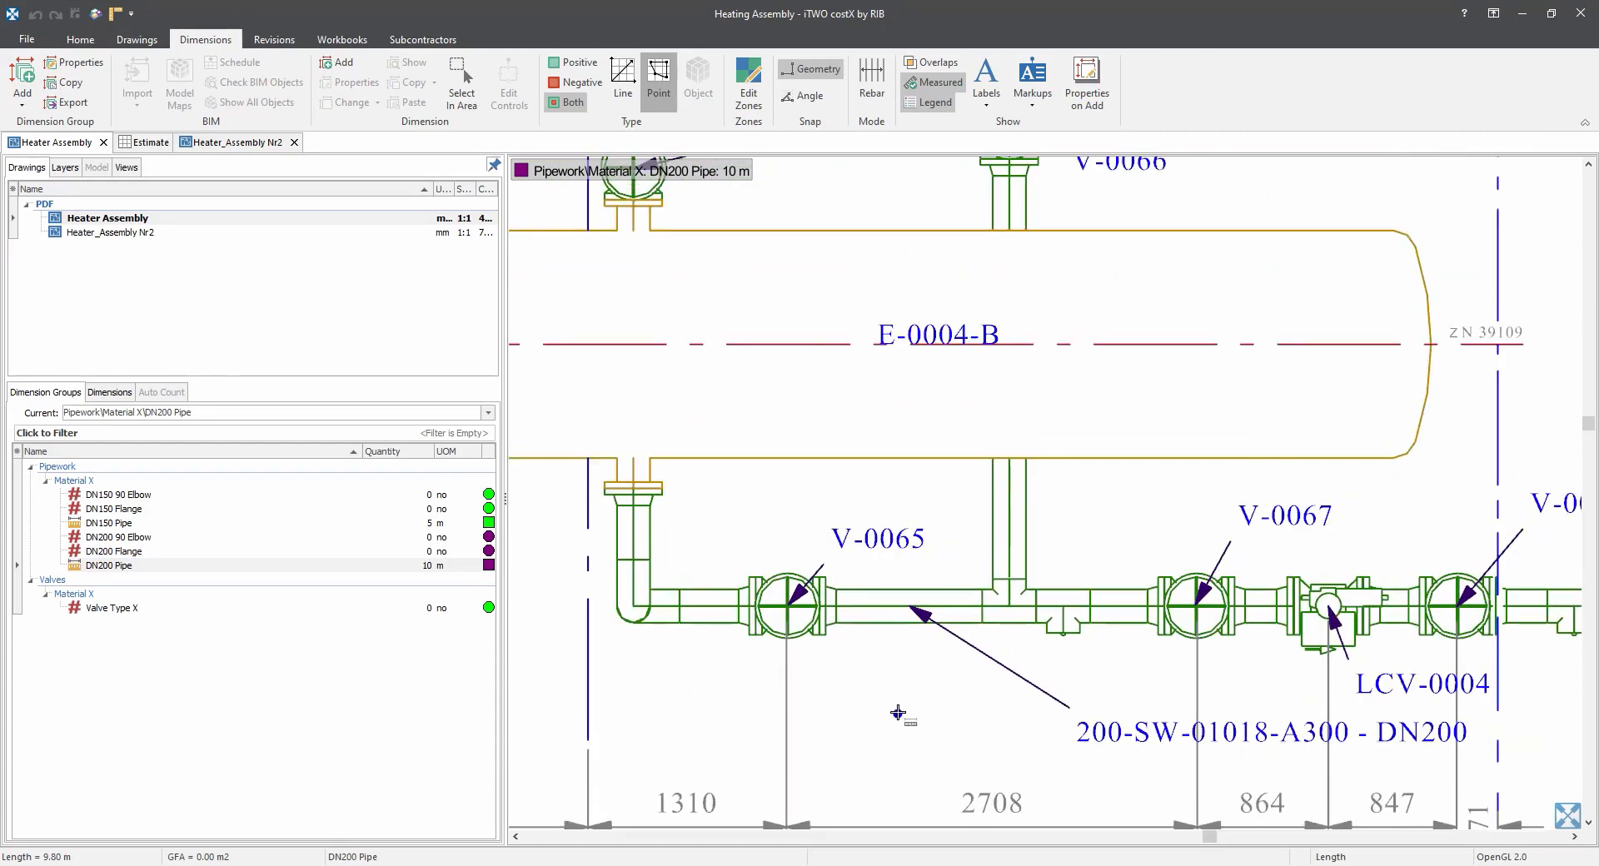
mouse_move(1042, 618)
mouse_down()
mouse_move(958, 751)
mouse_move(973, 724)
mouse_up()
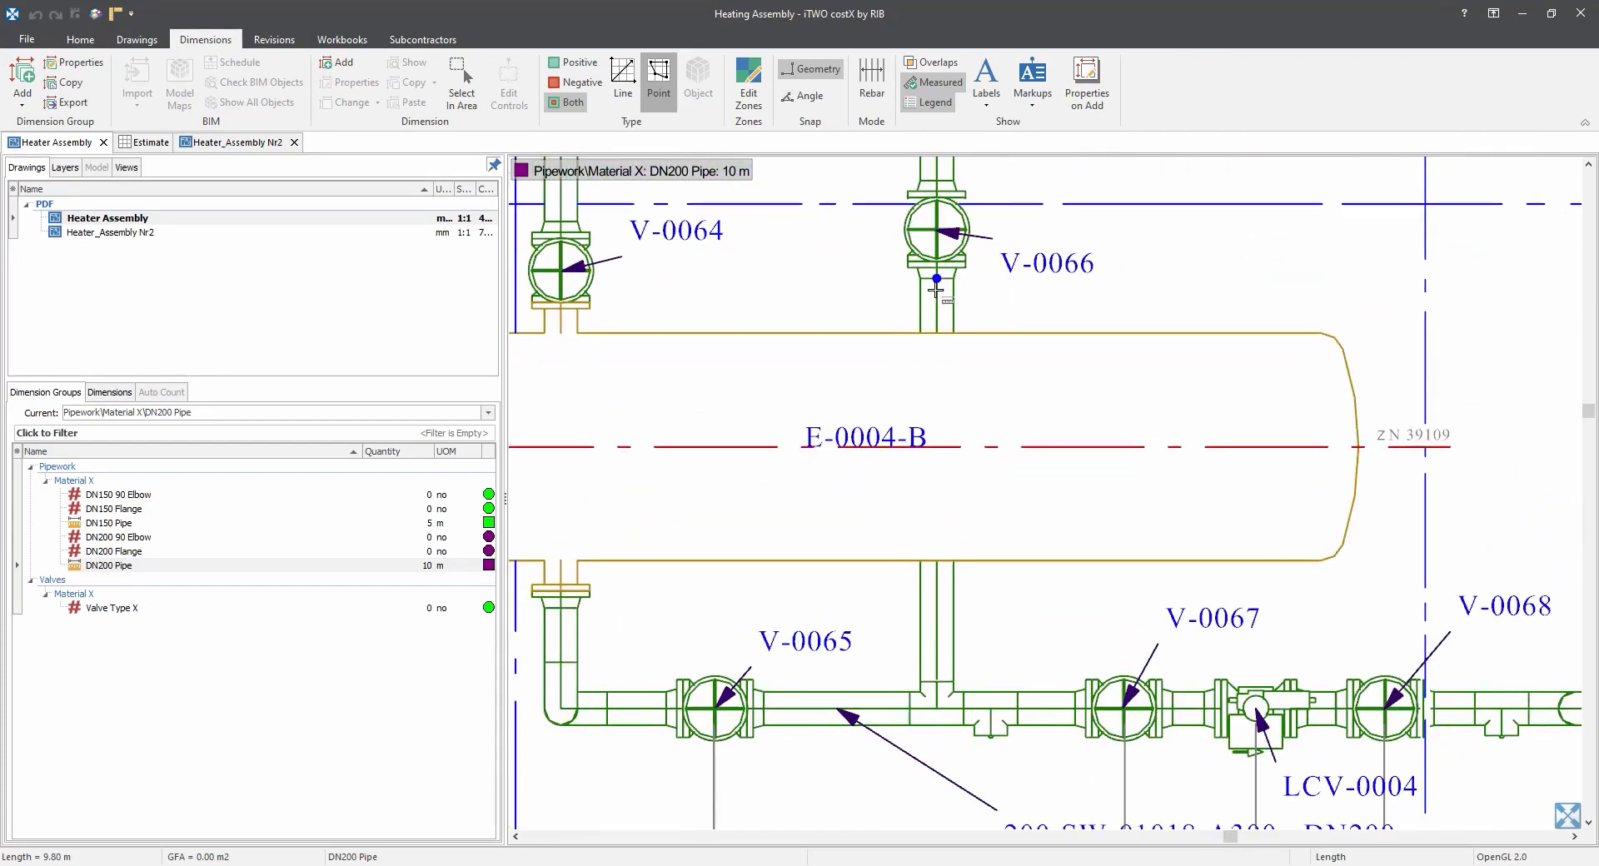
scroll(924, 350, down, 2)
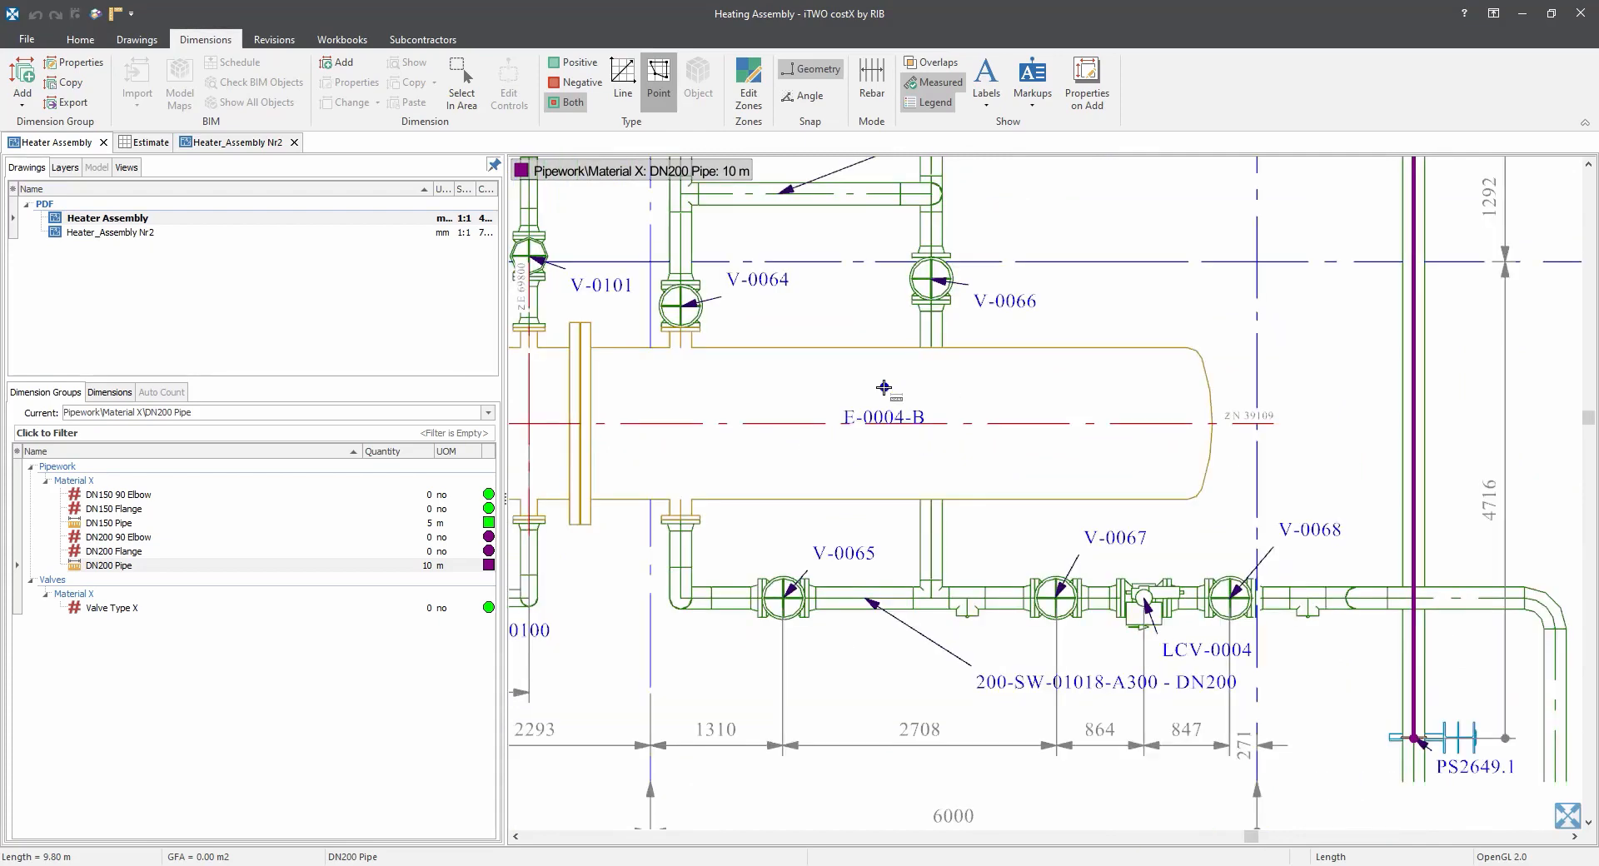
mouse_move(868, 395)
mouse_down()
mouse_move(959, 428)
mouse_move(1050, 419)
mouse_move(941, 436)
mouse_up()
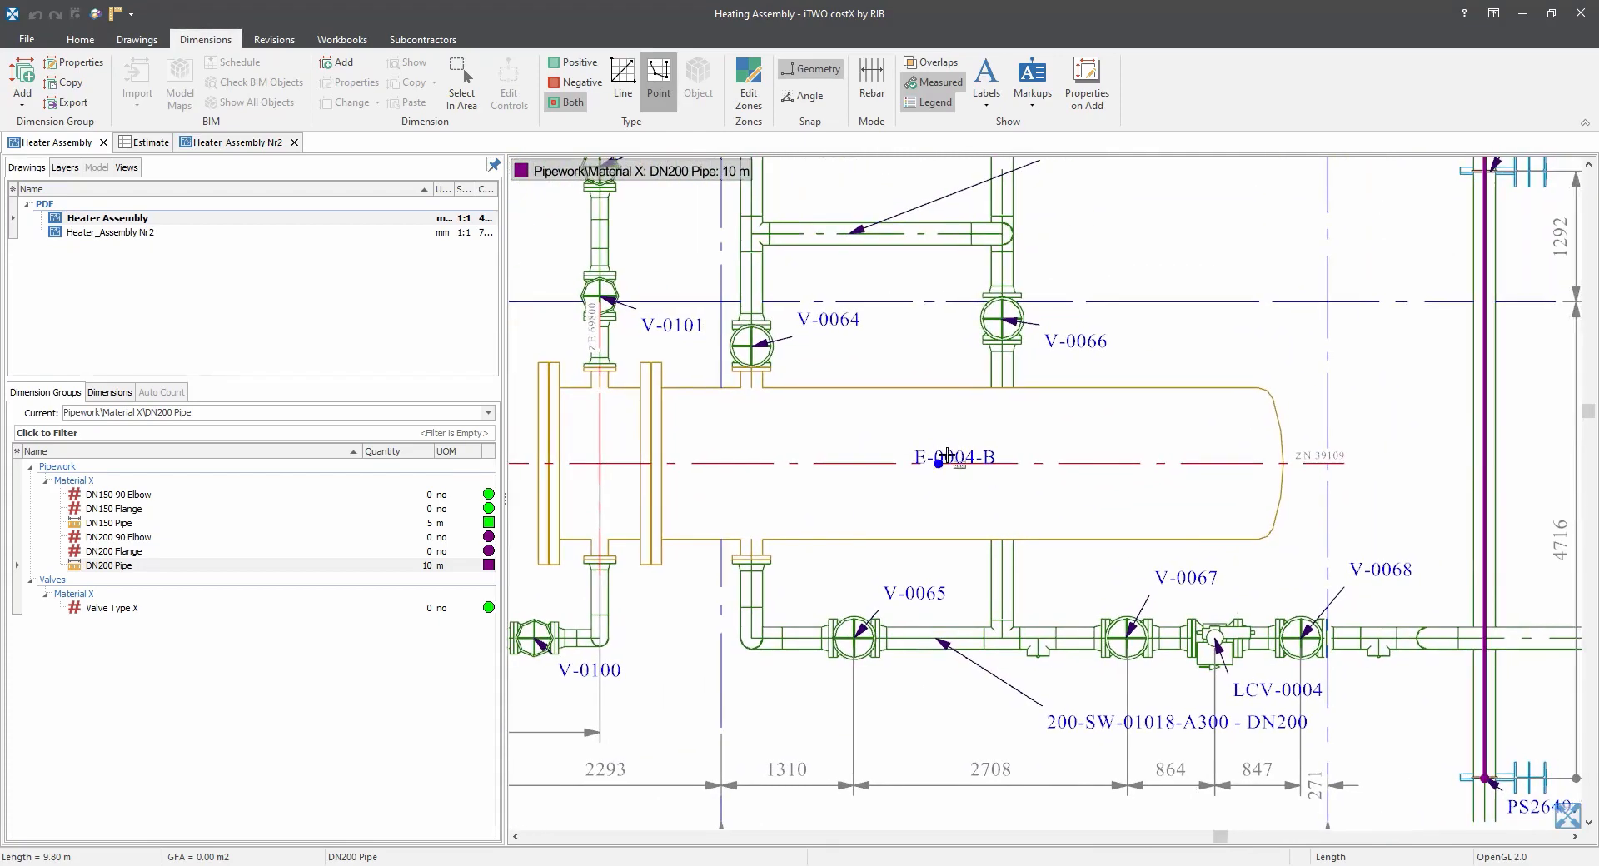
click(1003, 620)
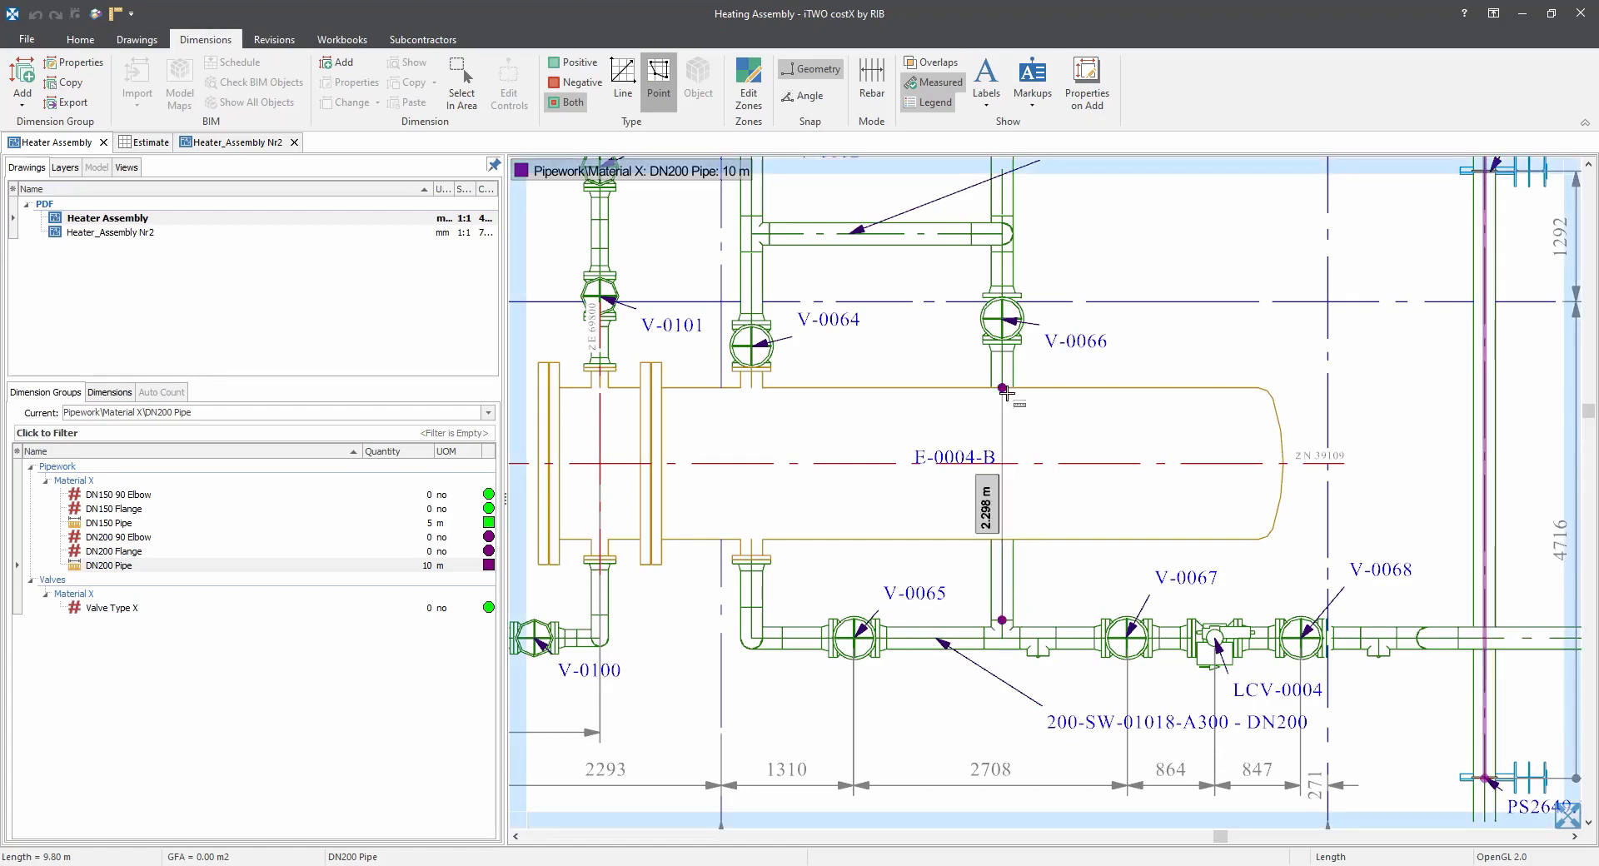
double_click(1002, 351)
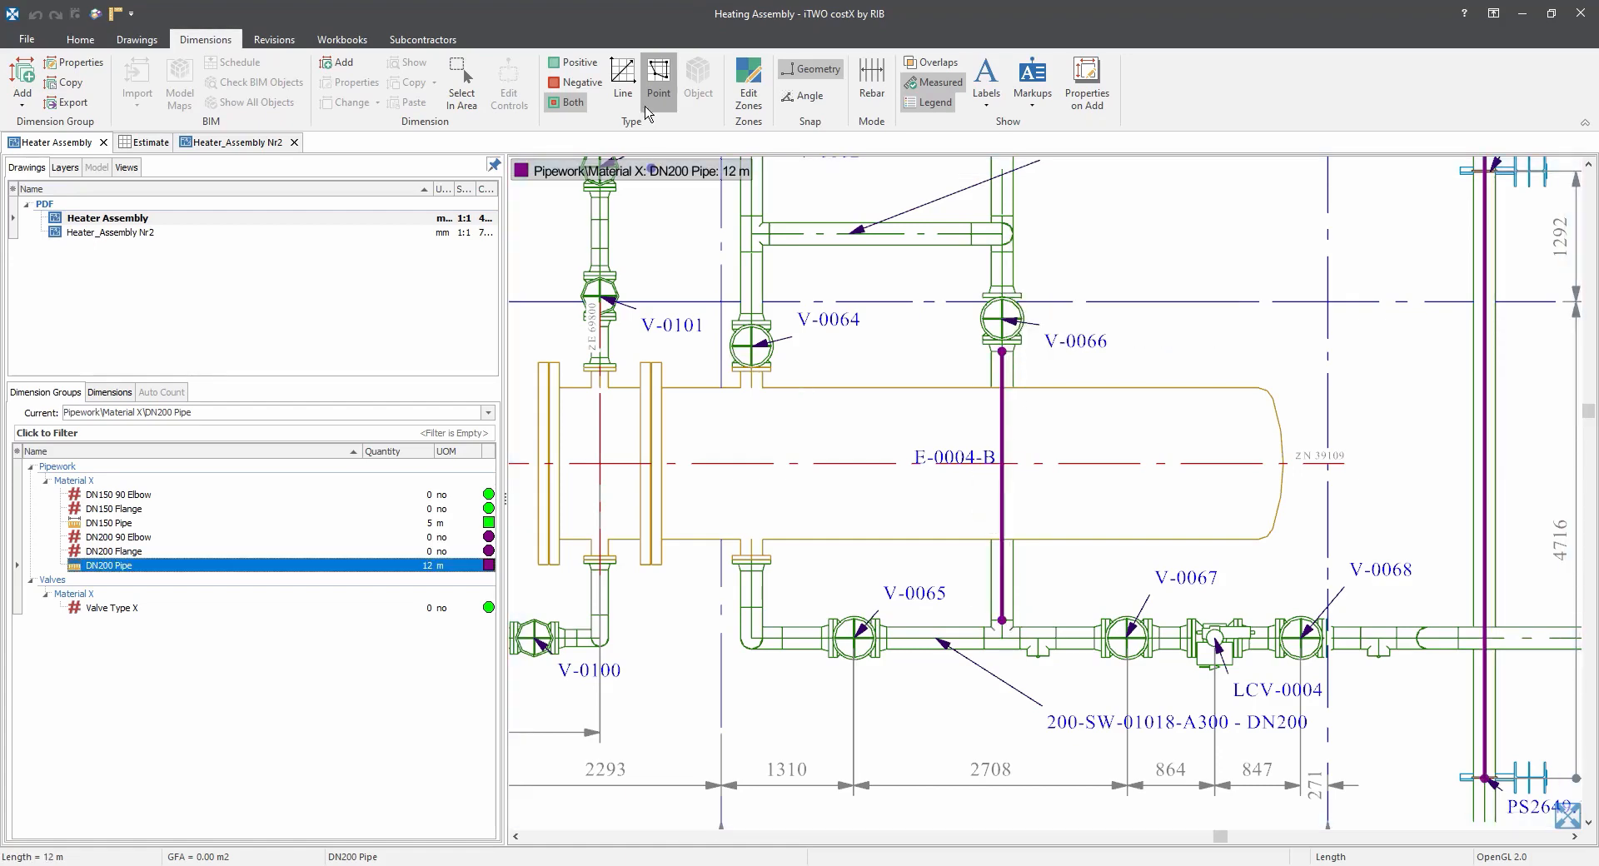
Count three DN200 90 Elbow items on line 200-SW-01018-A300, at its end bend and at two points between the bend and valve V-0068.
click(338, 565)
click(150, 538)
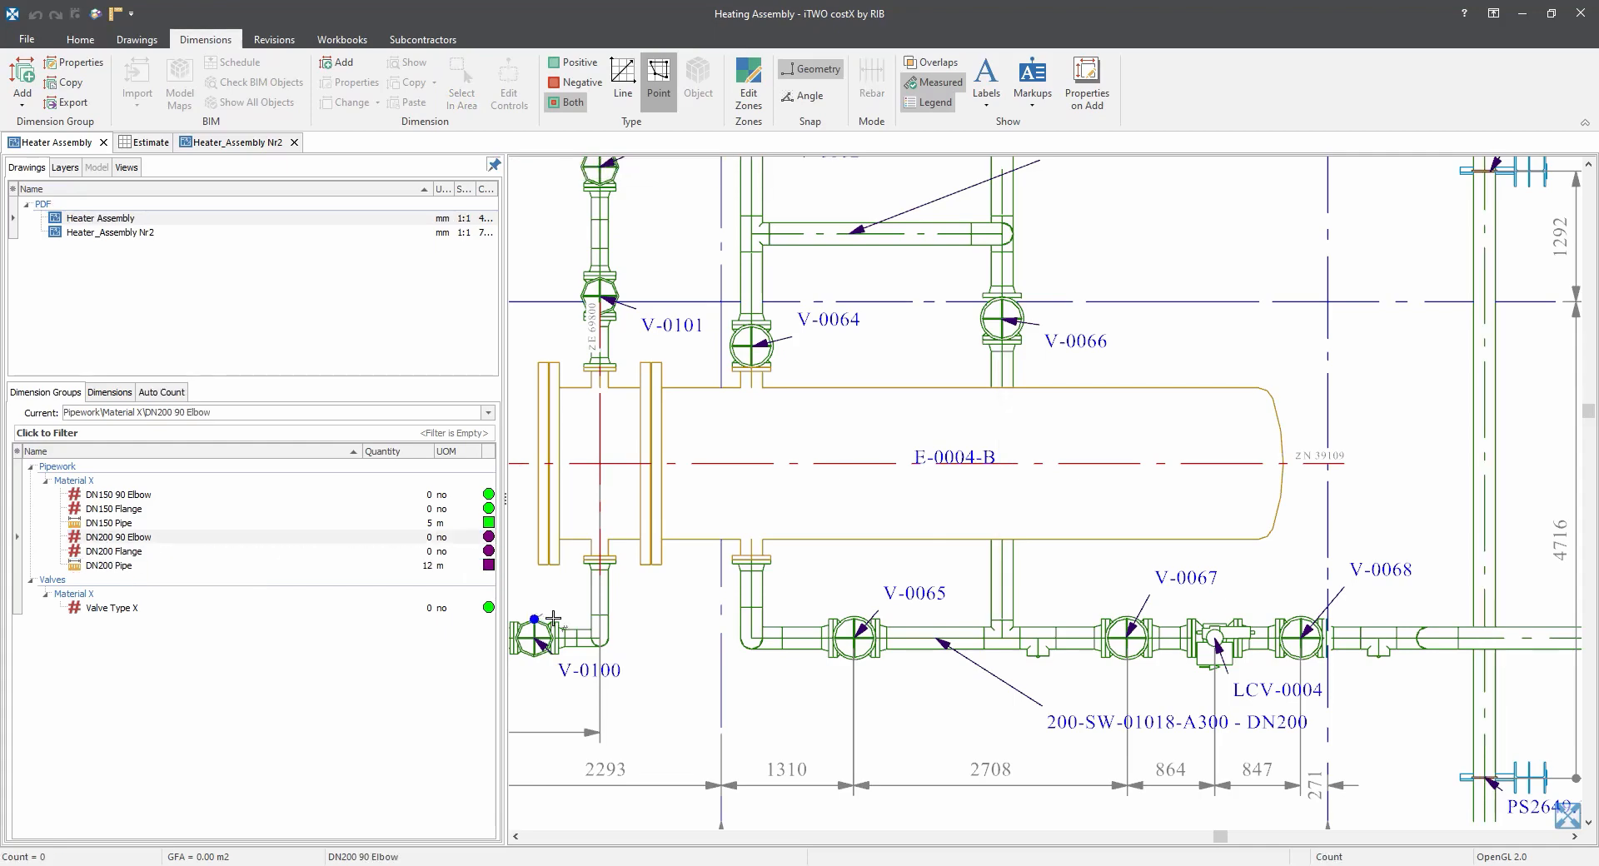
drag(829, 703, 751, 693)
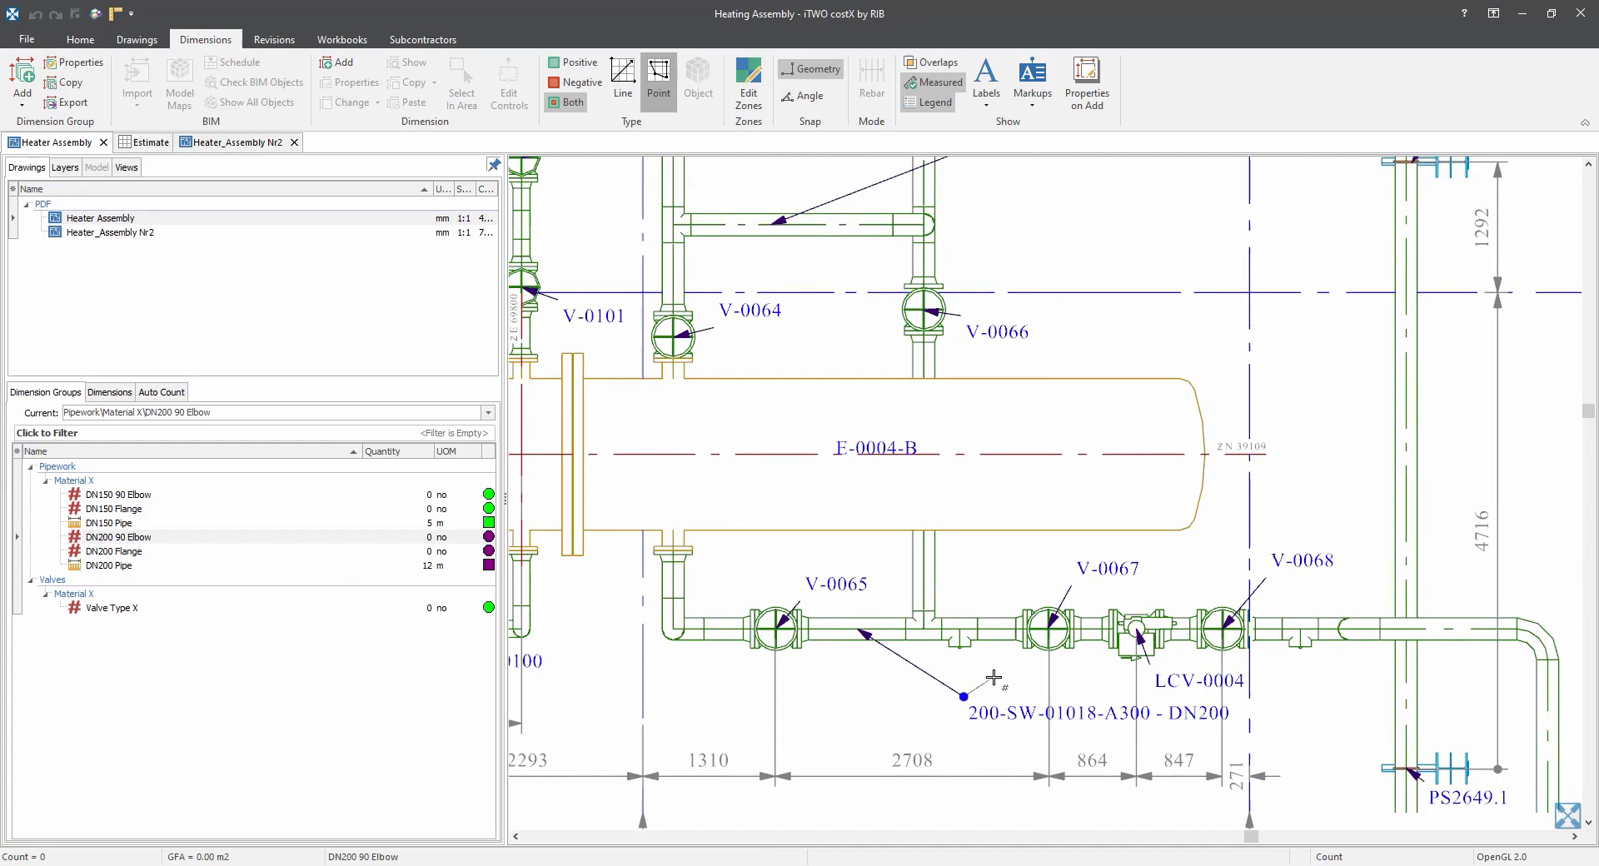
drag(1297, 654, 1031, 641)
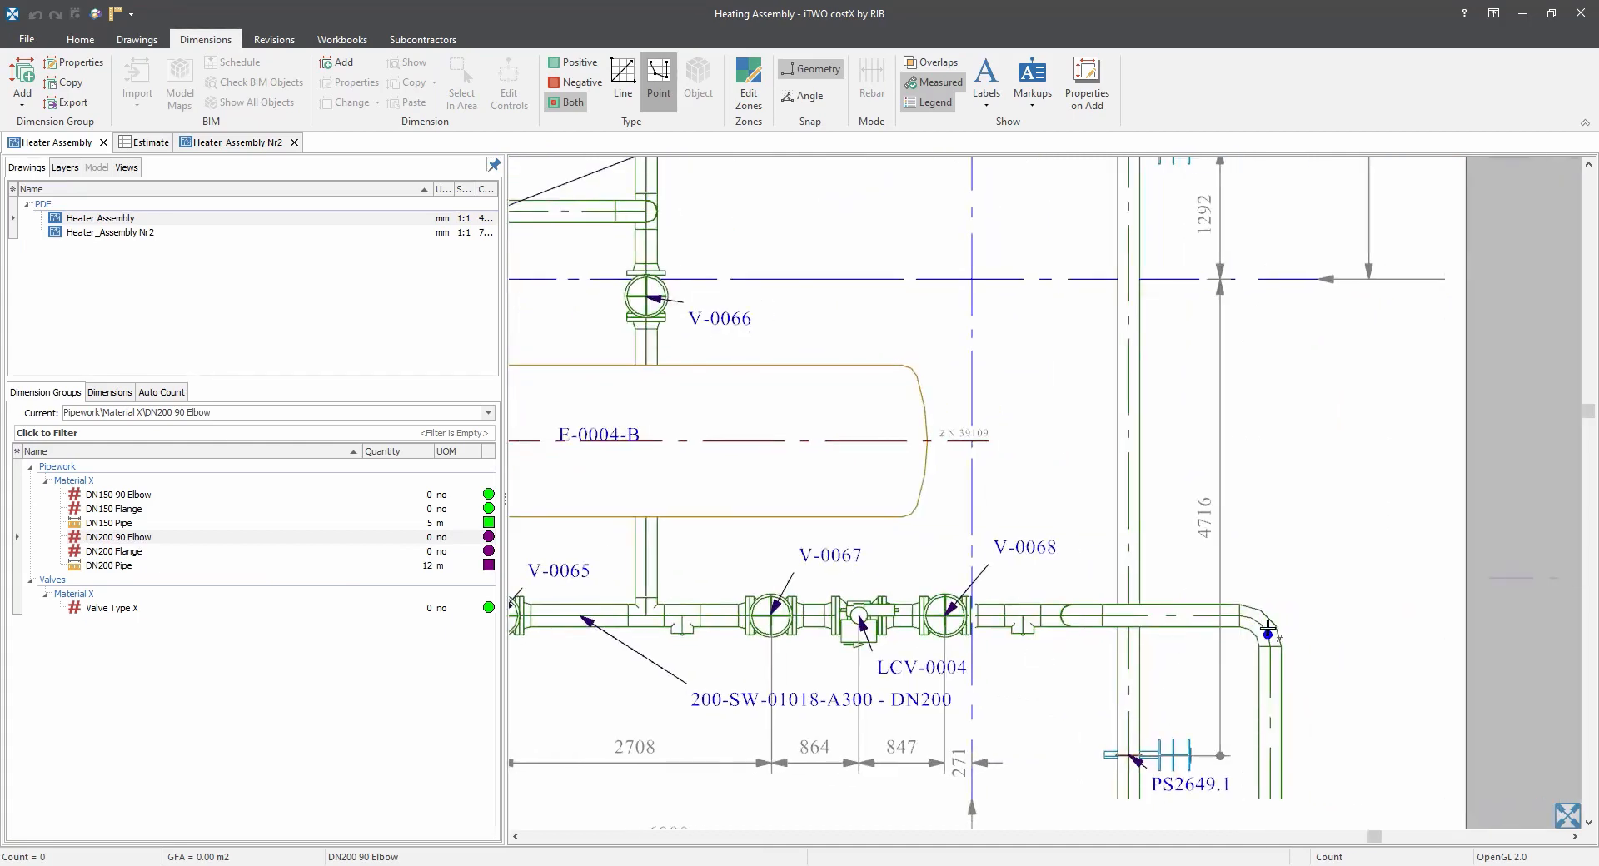
click(1264, 625)
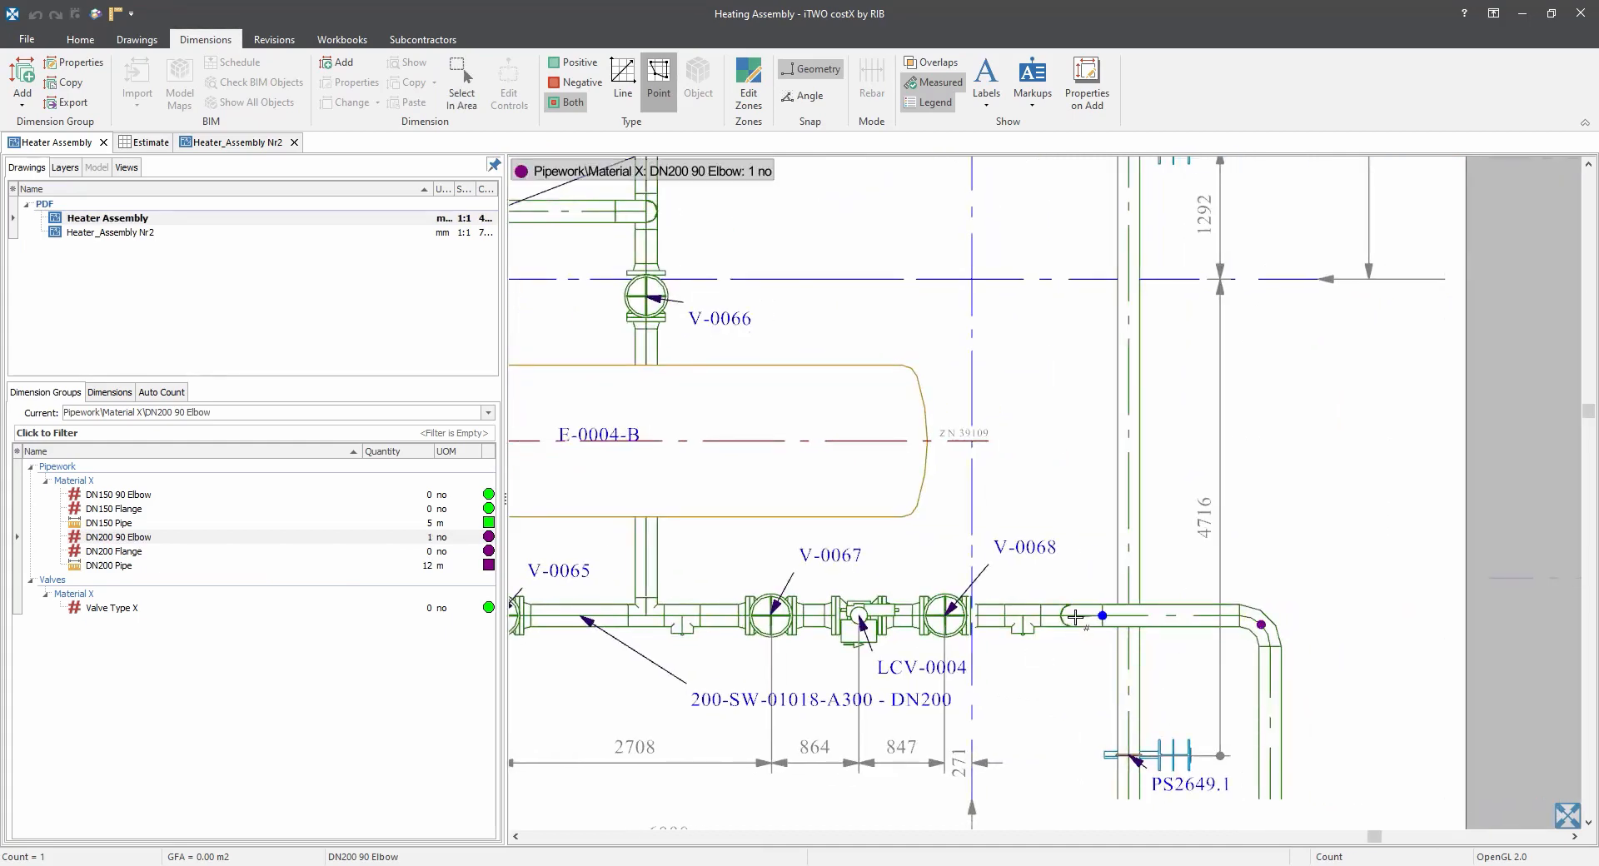
scroll(1076, 617, down, 2)
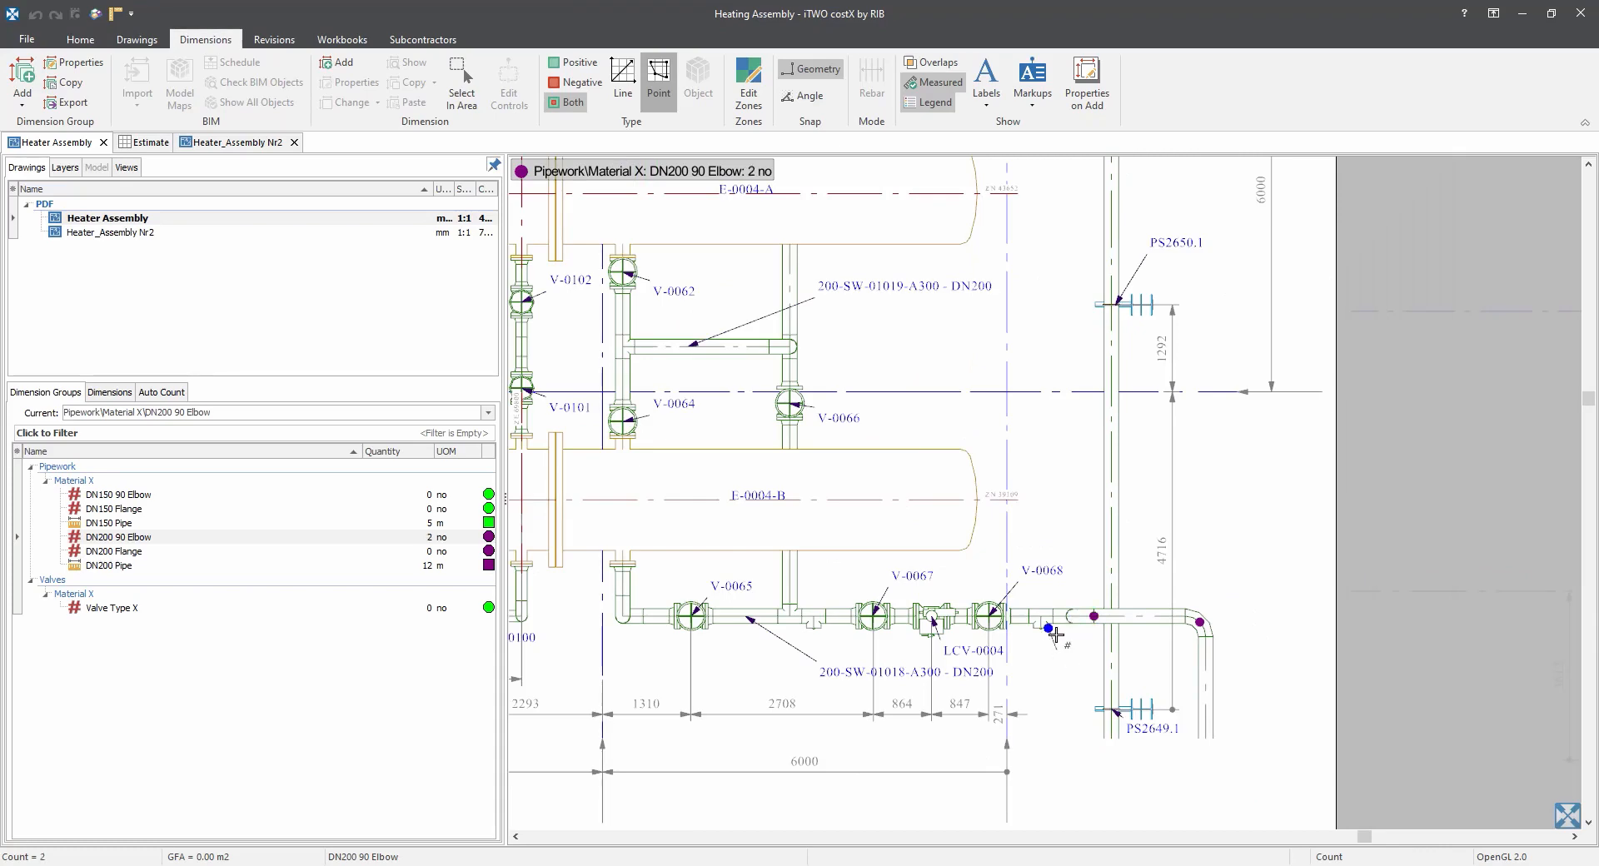
scroll(1077, 617, up, 4)
click(1072, 605)
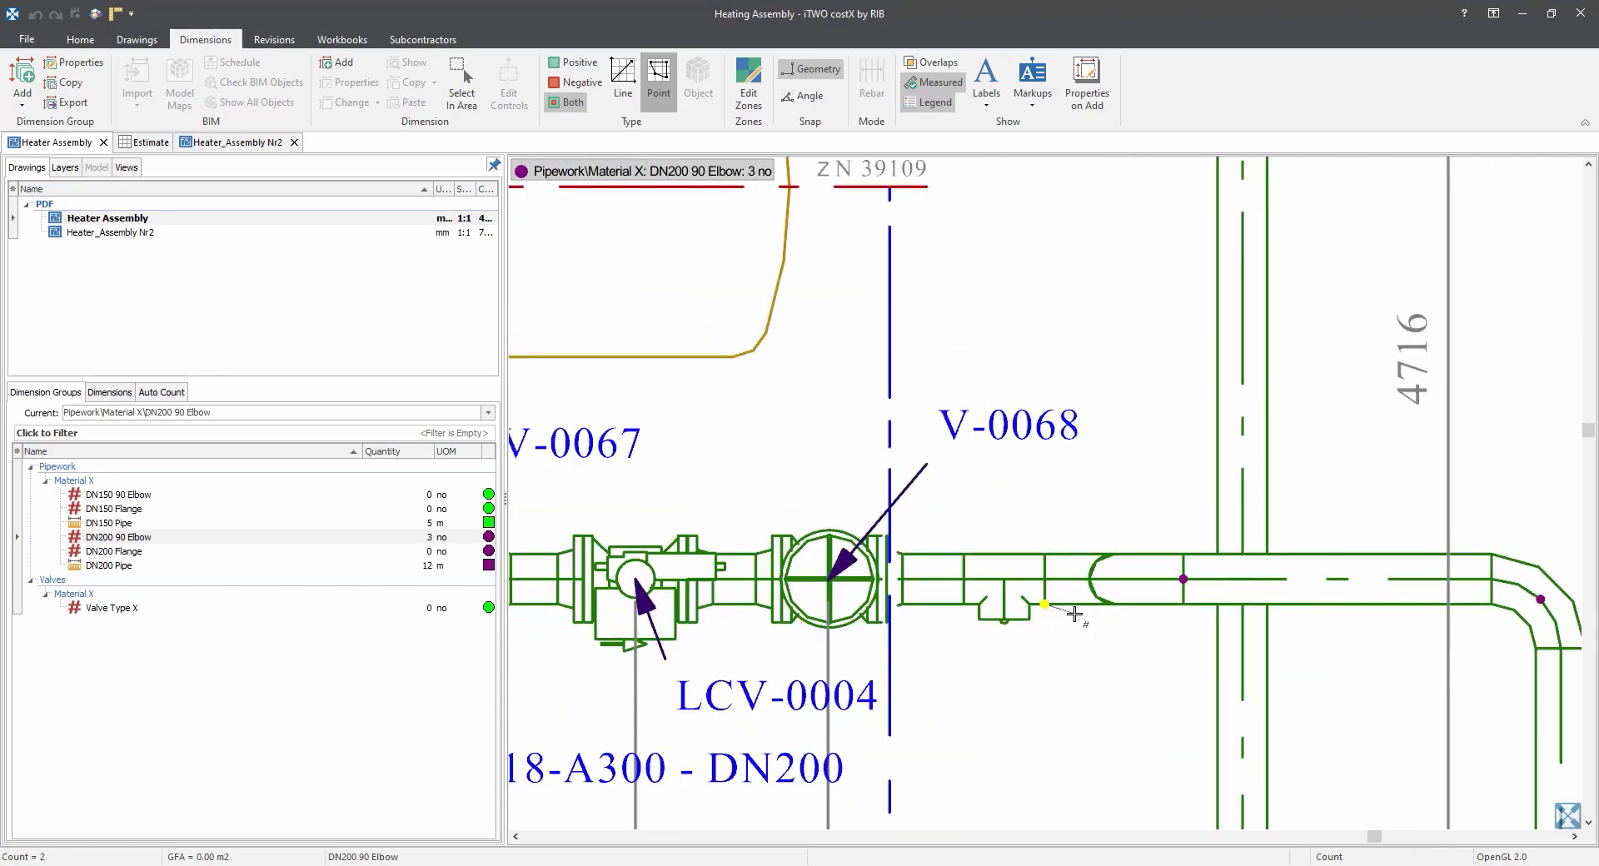
Count a DN200 90 Elbow where line 200-SW-01019-A300 meets the vertical pipe above valve V-0066.
scroll(1072, 605, down, 6)
scroll(1072, 531, up, 4)
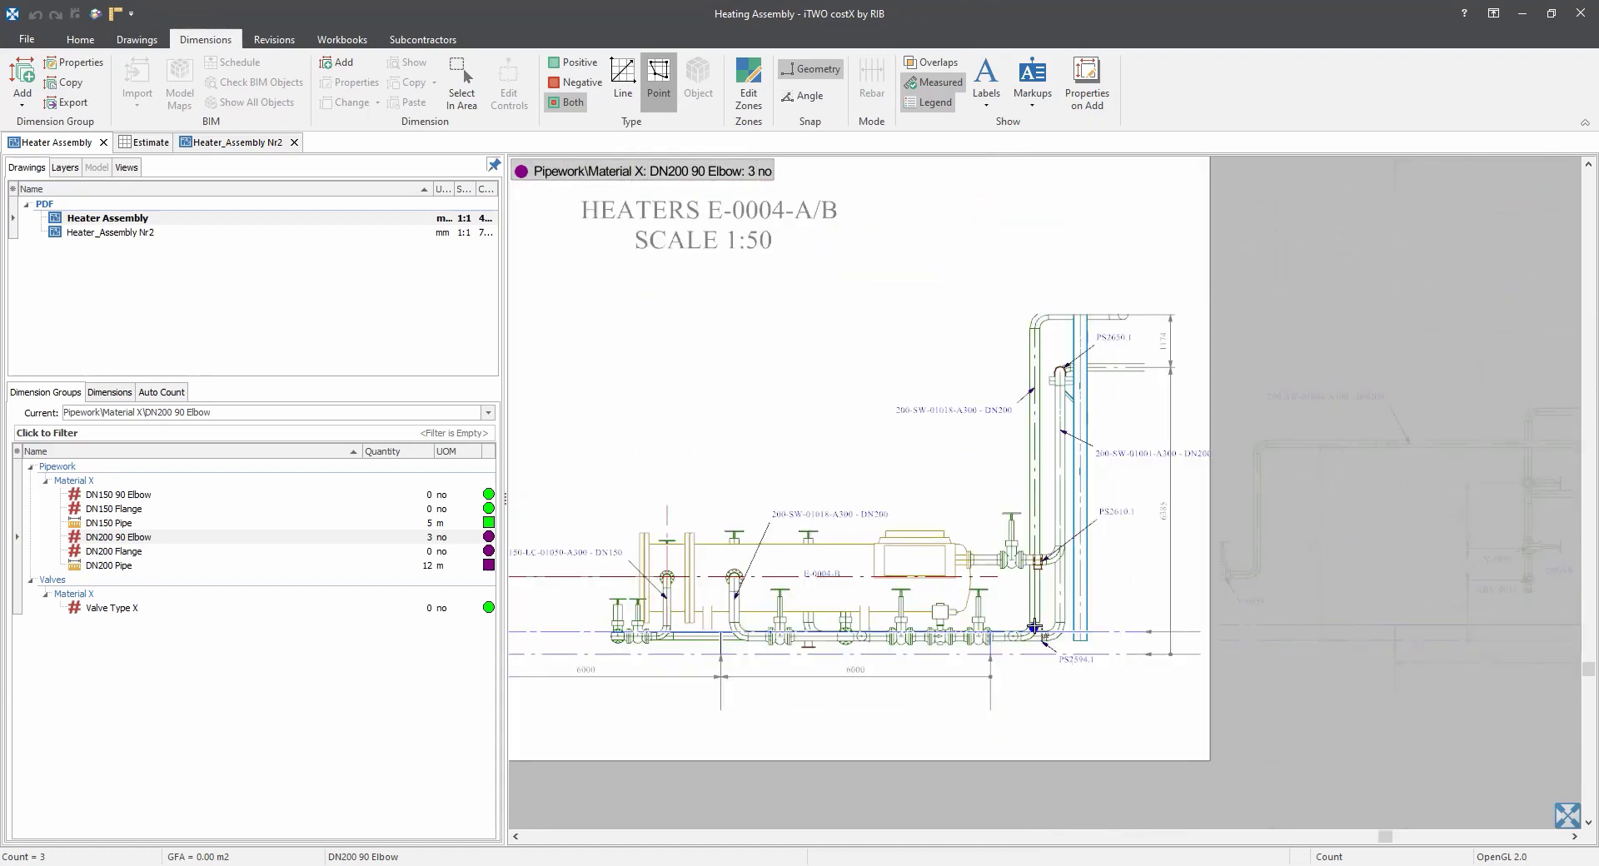
scroll(1034, 627, down, 3)
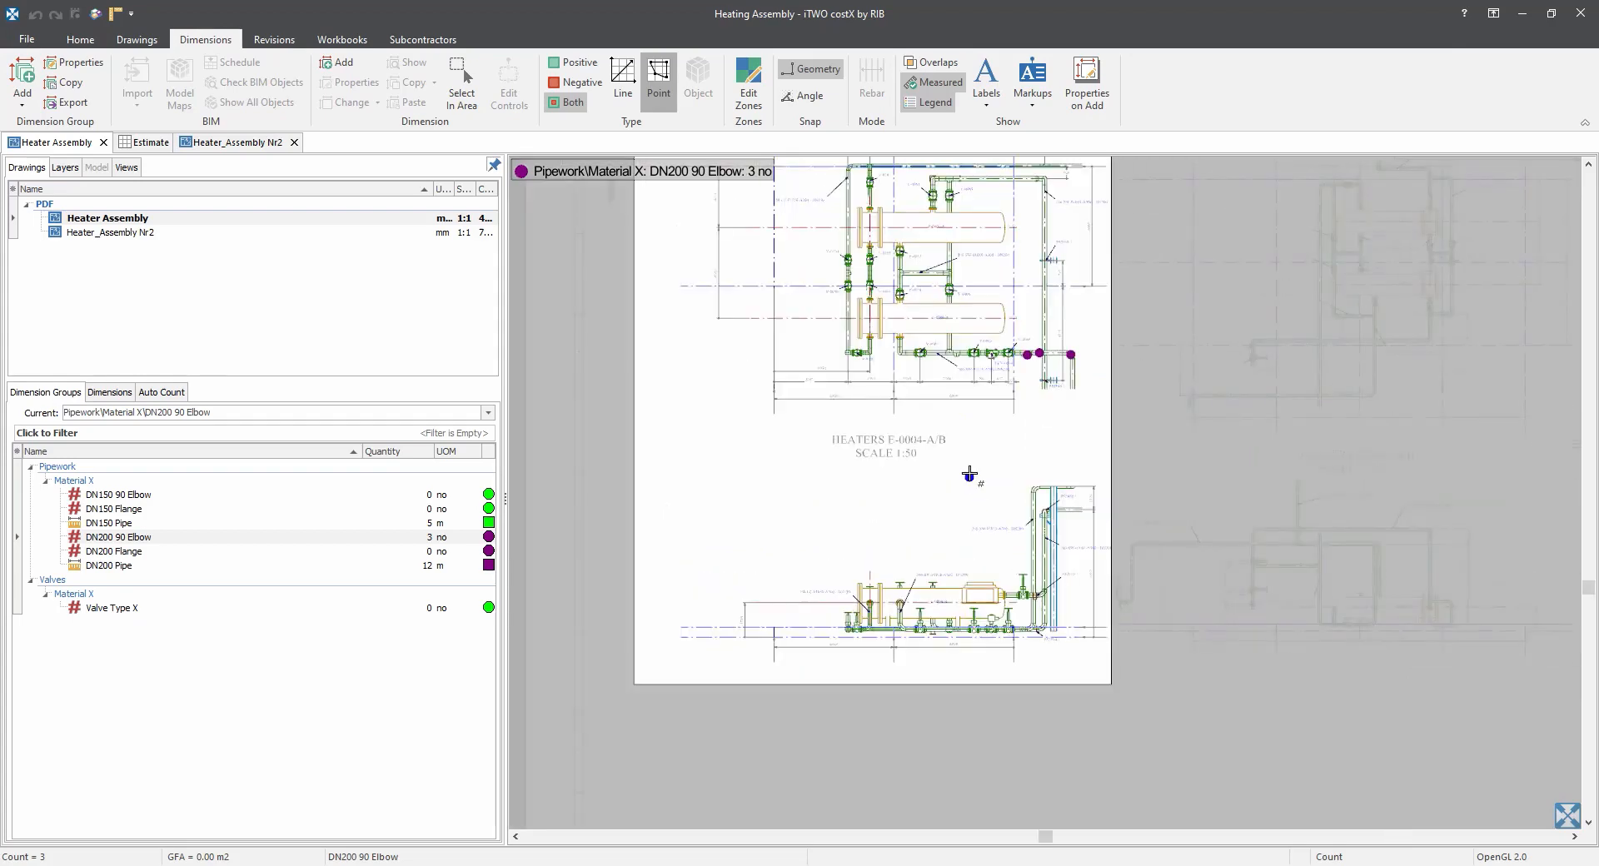
scroll(974, 592, up, 2)
scroll(985, 492, up, 4)
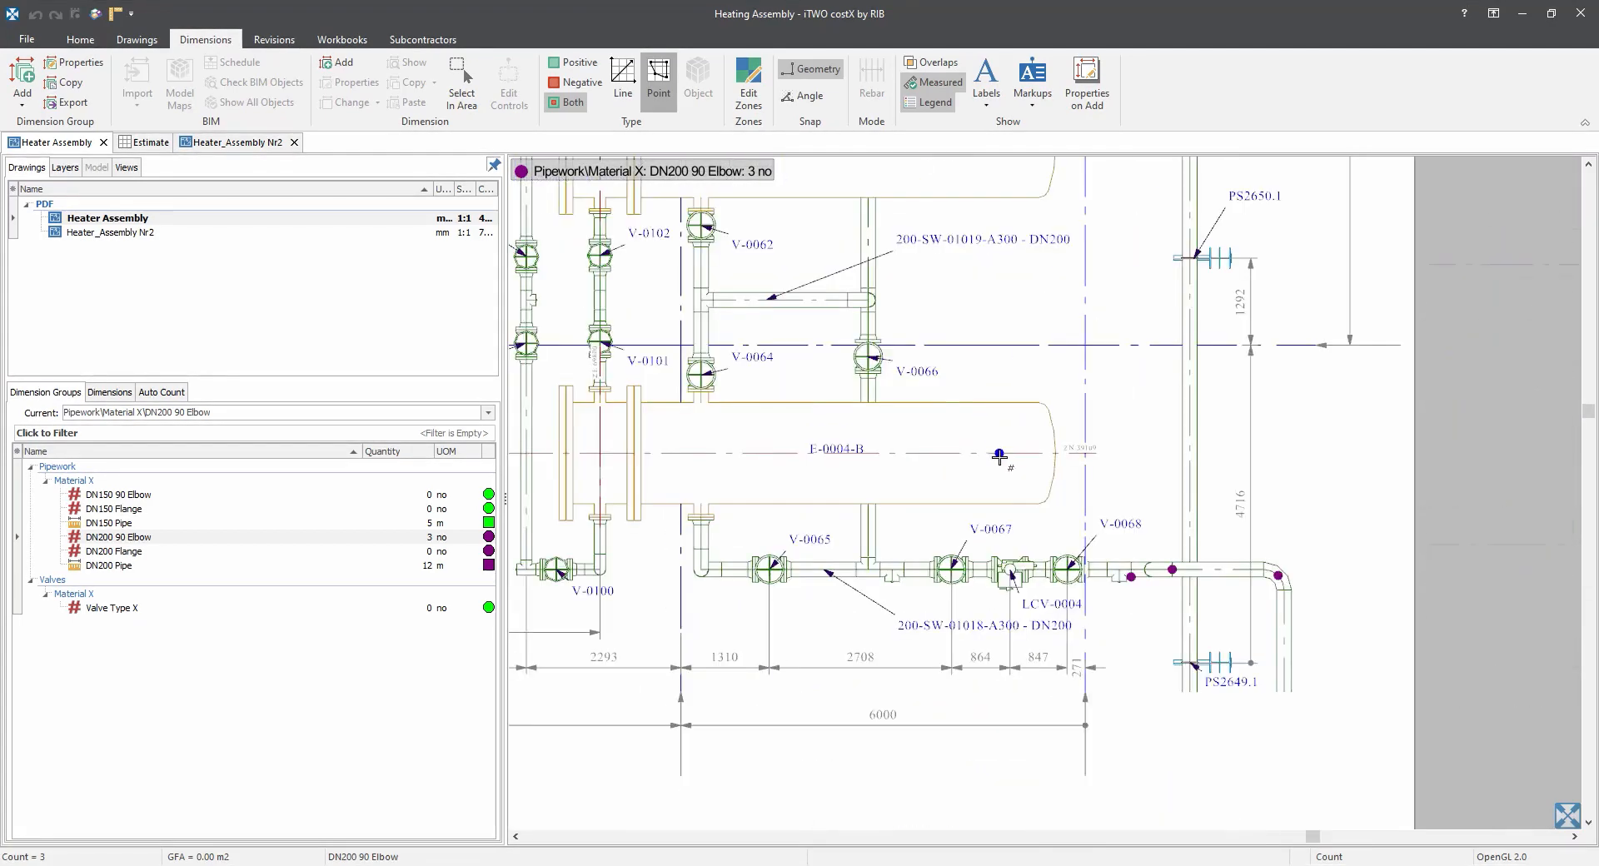
drag(916, 545, 1053, 616)
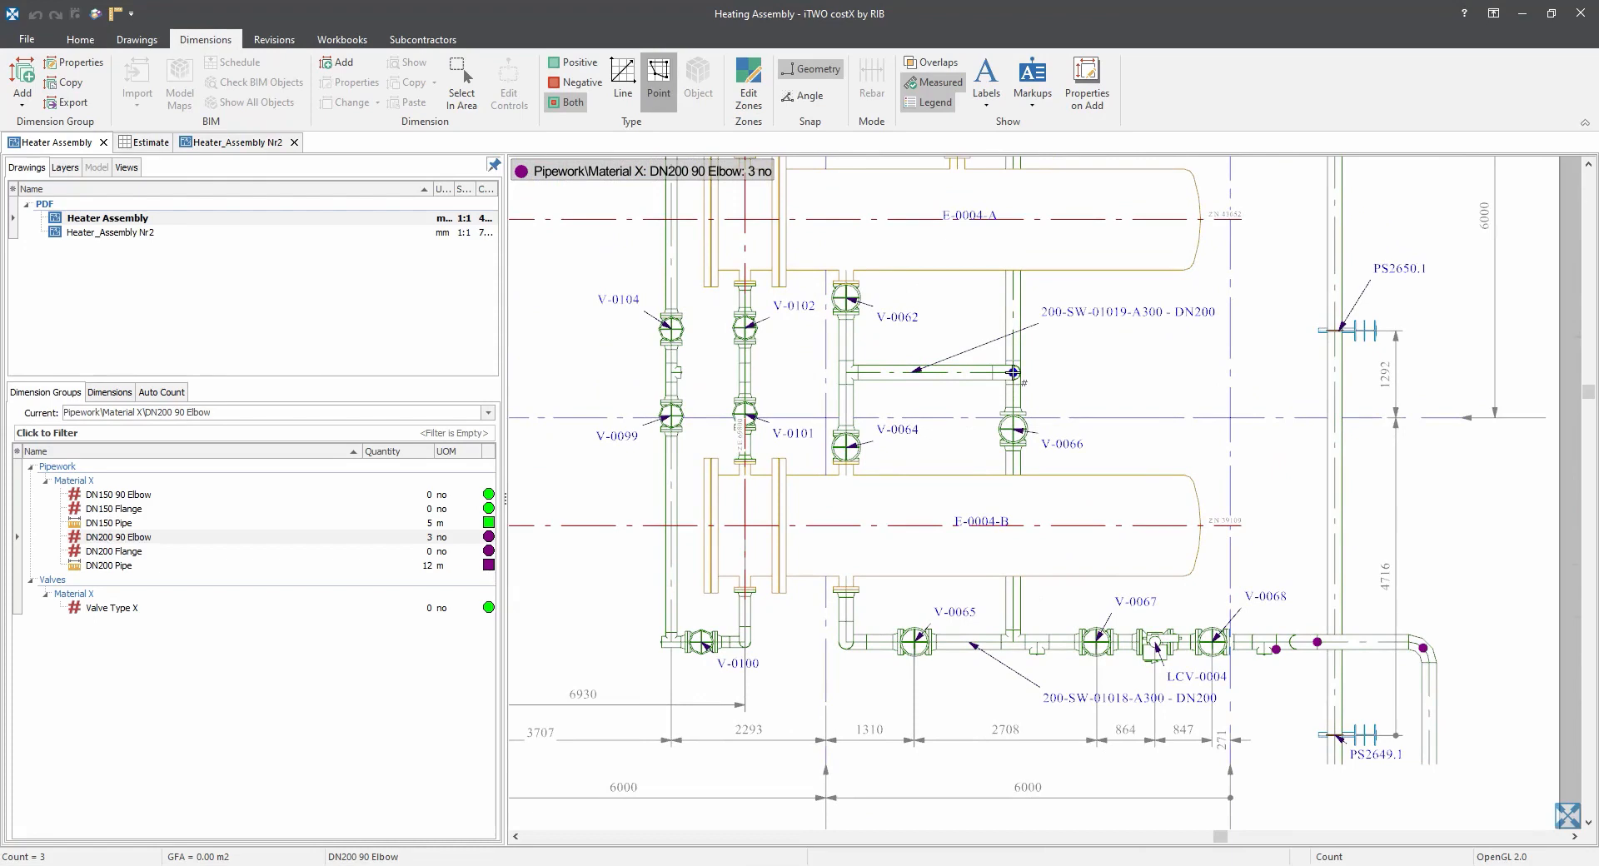
click(1013, 373)
Count DN200 Flange items on both sides of valves V-0065 and V-0067.
click(149, 553)
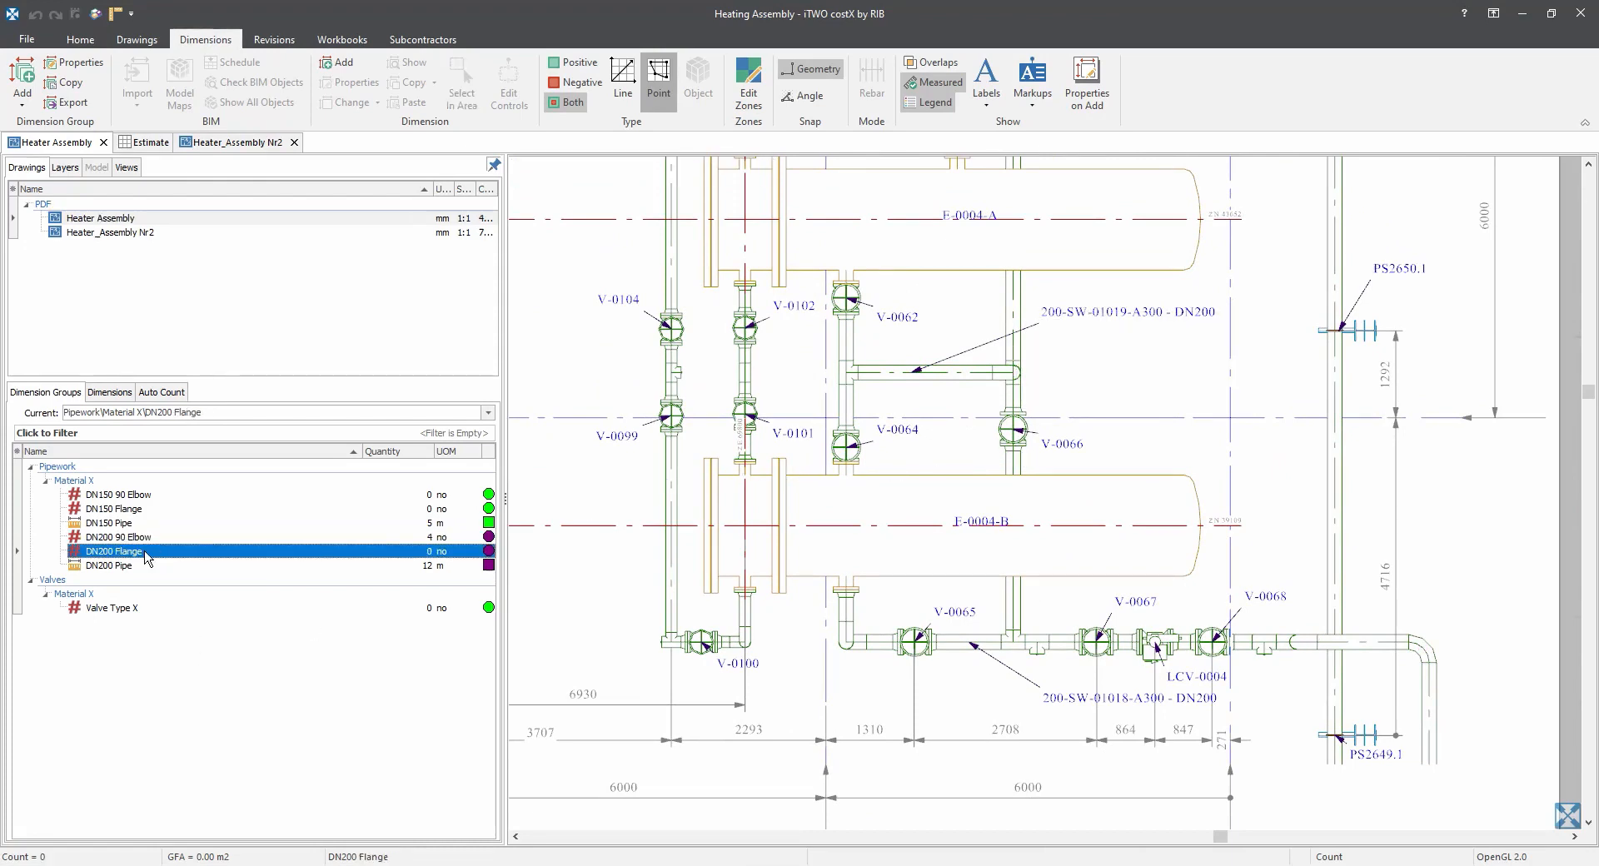
scroll(870, 677, up, 2)
scroll(871, 676, up, 2)
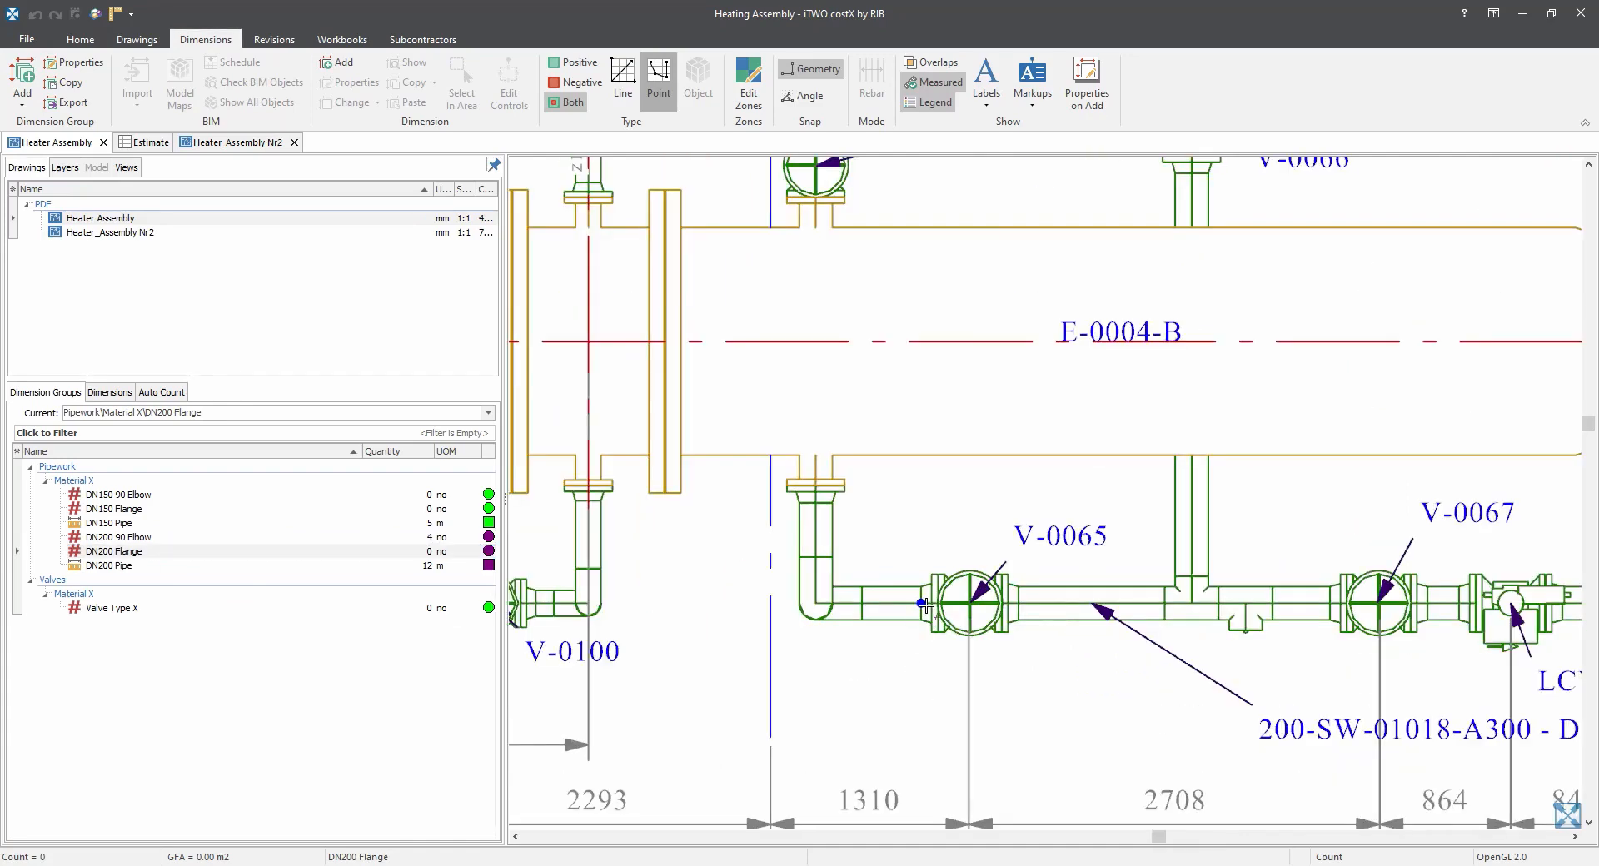
click(920, 603)
click(1008, 602)
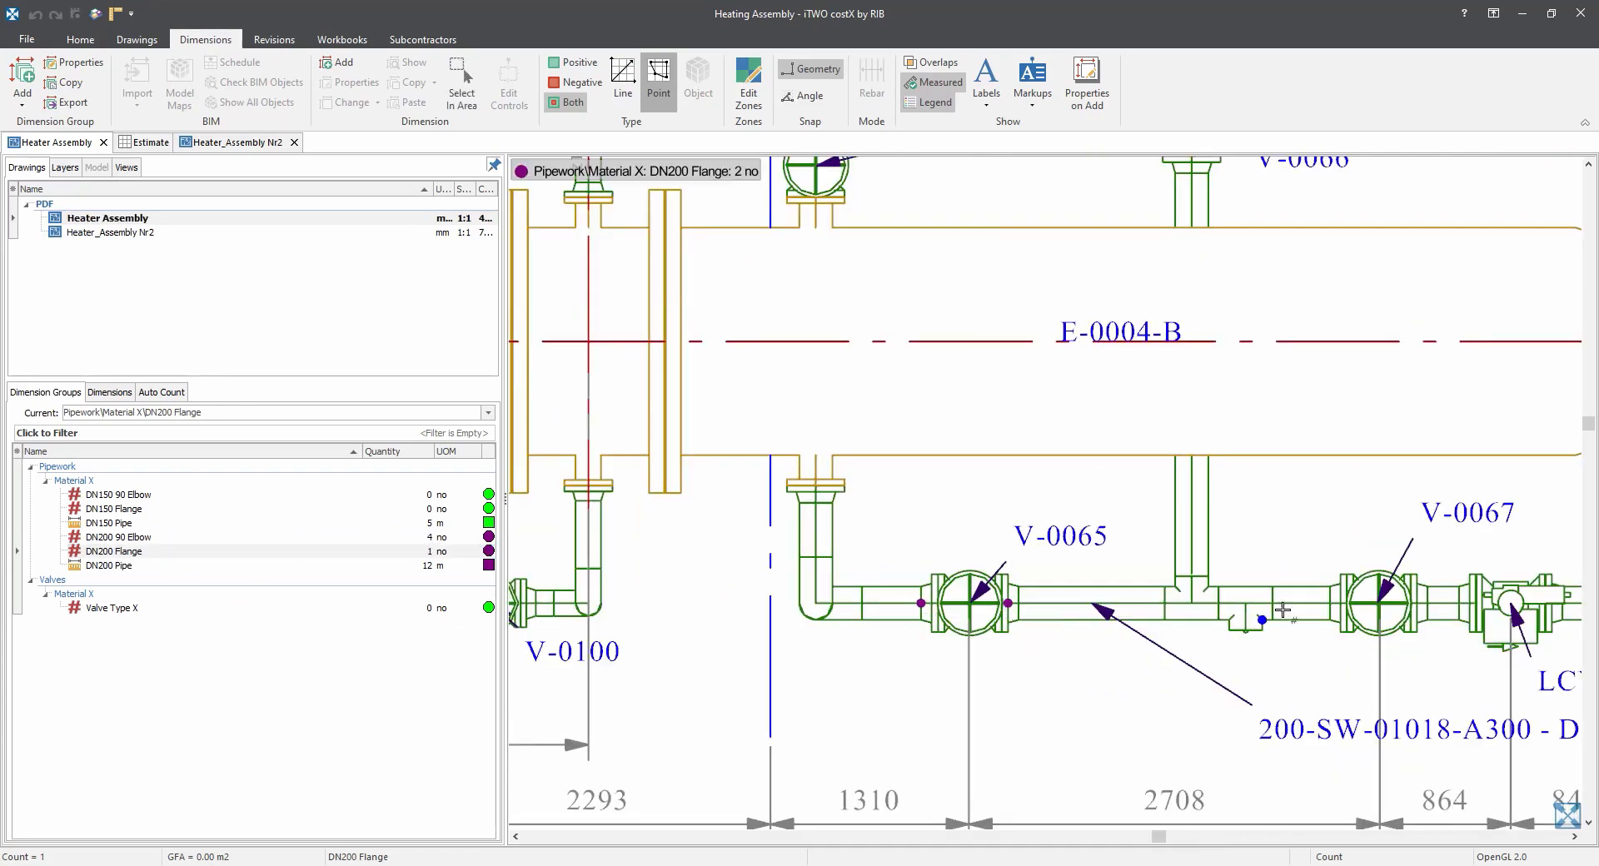
click(1329, 603)
click(1427, 603)
Count DN200 Flange items on both sides of control valve LCV-0004 and valve V-0068.
click(1461, 601)
drag(1462, 601, 849, 646)
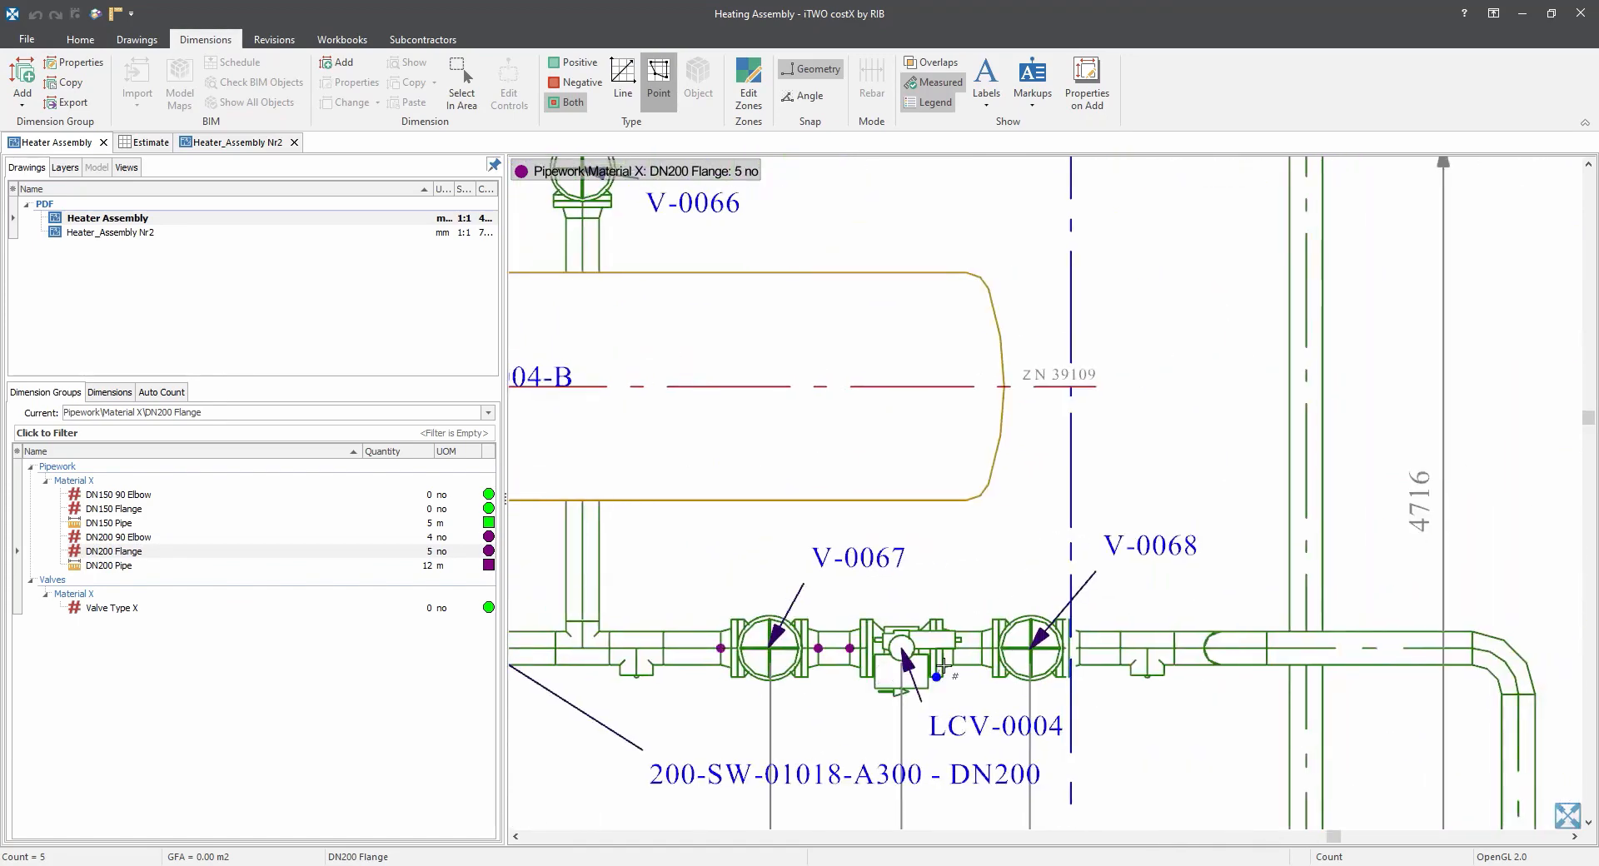
click(982, 648)
scroll(1088, 663, down, 3)
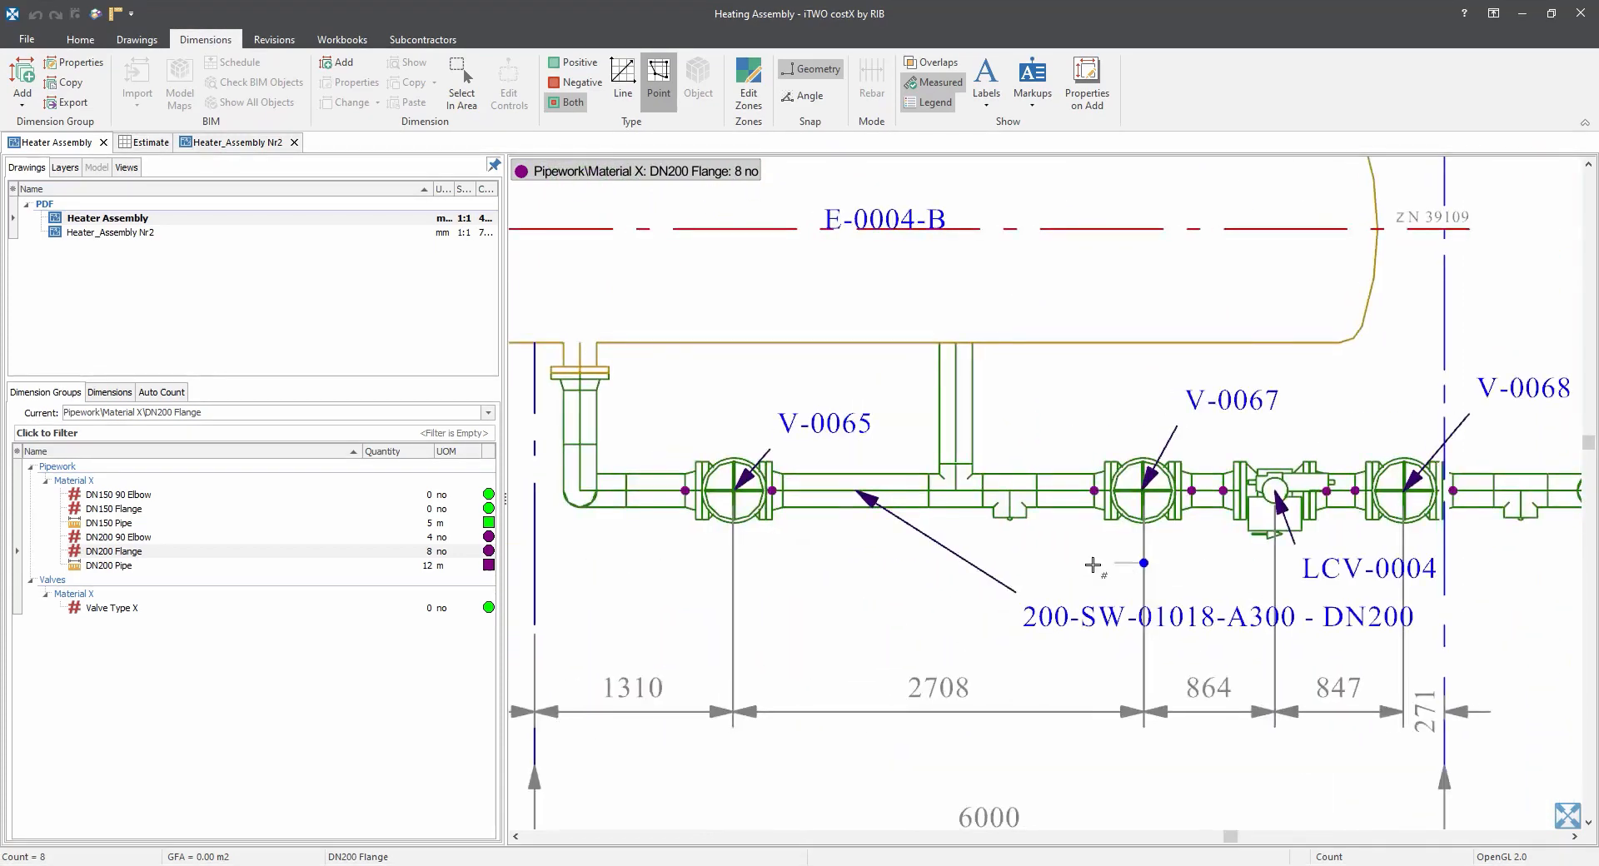
Display the DN200 90 Elbow, DN200 Flange and DN200 Pipe groups together and review their dimensions on the whole heater plan.
click(149, 537)
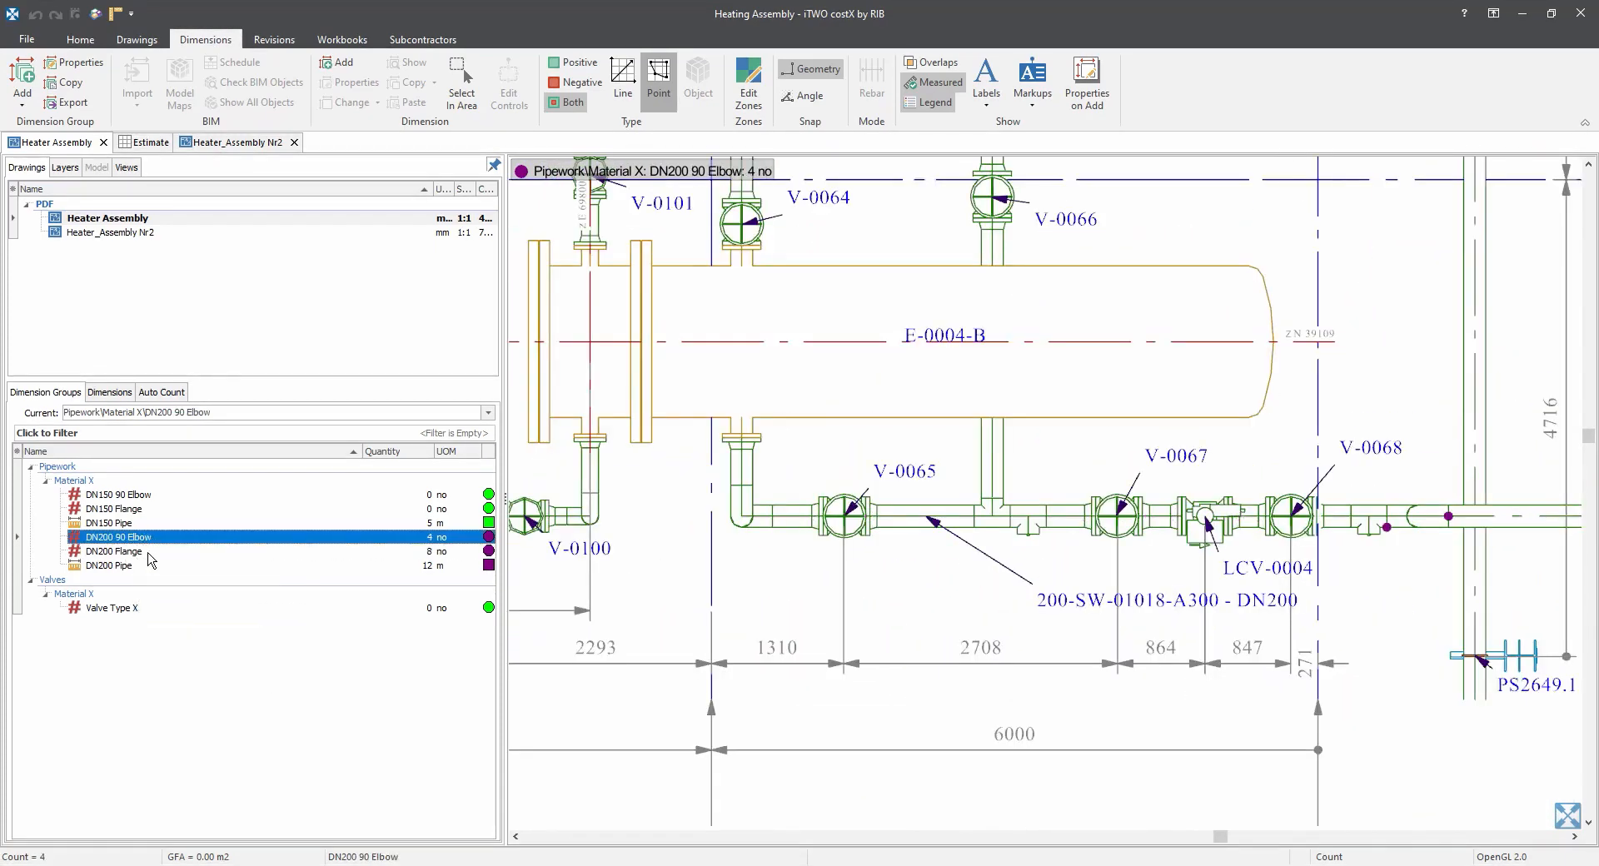
shift+click(148, 567)
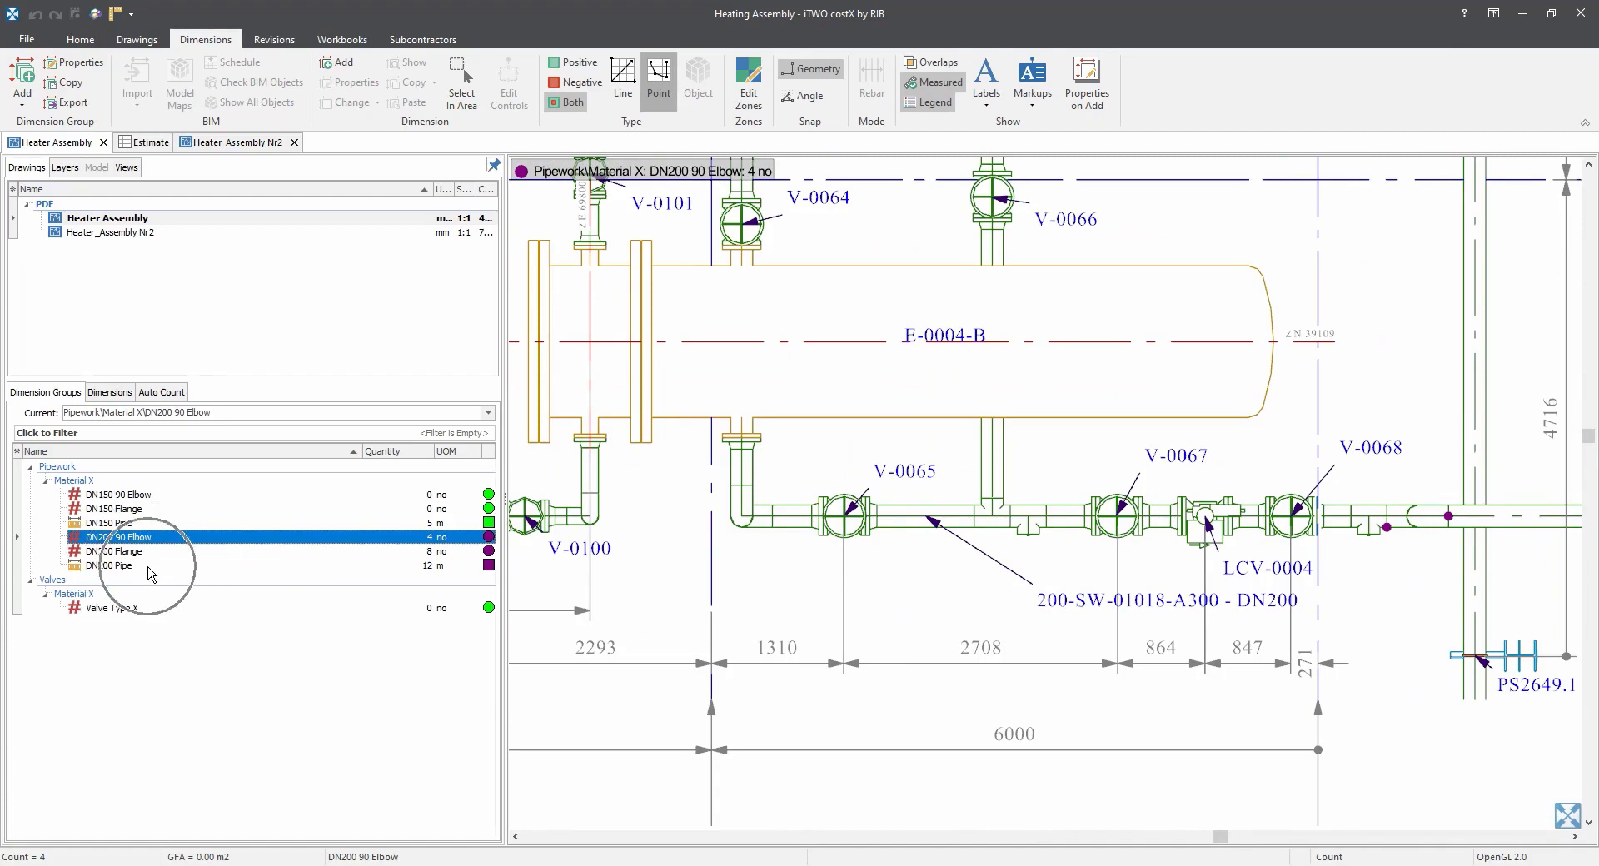
scroll(885, 566, down, 5)
scroll(885, 566, down, 2)
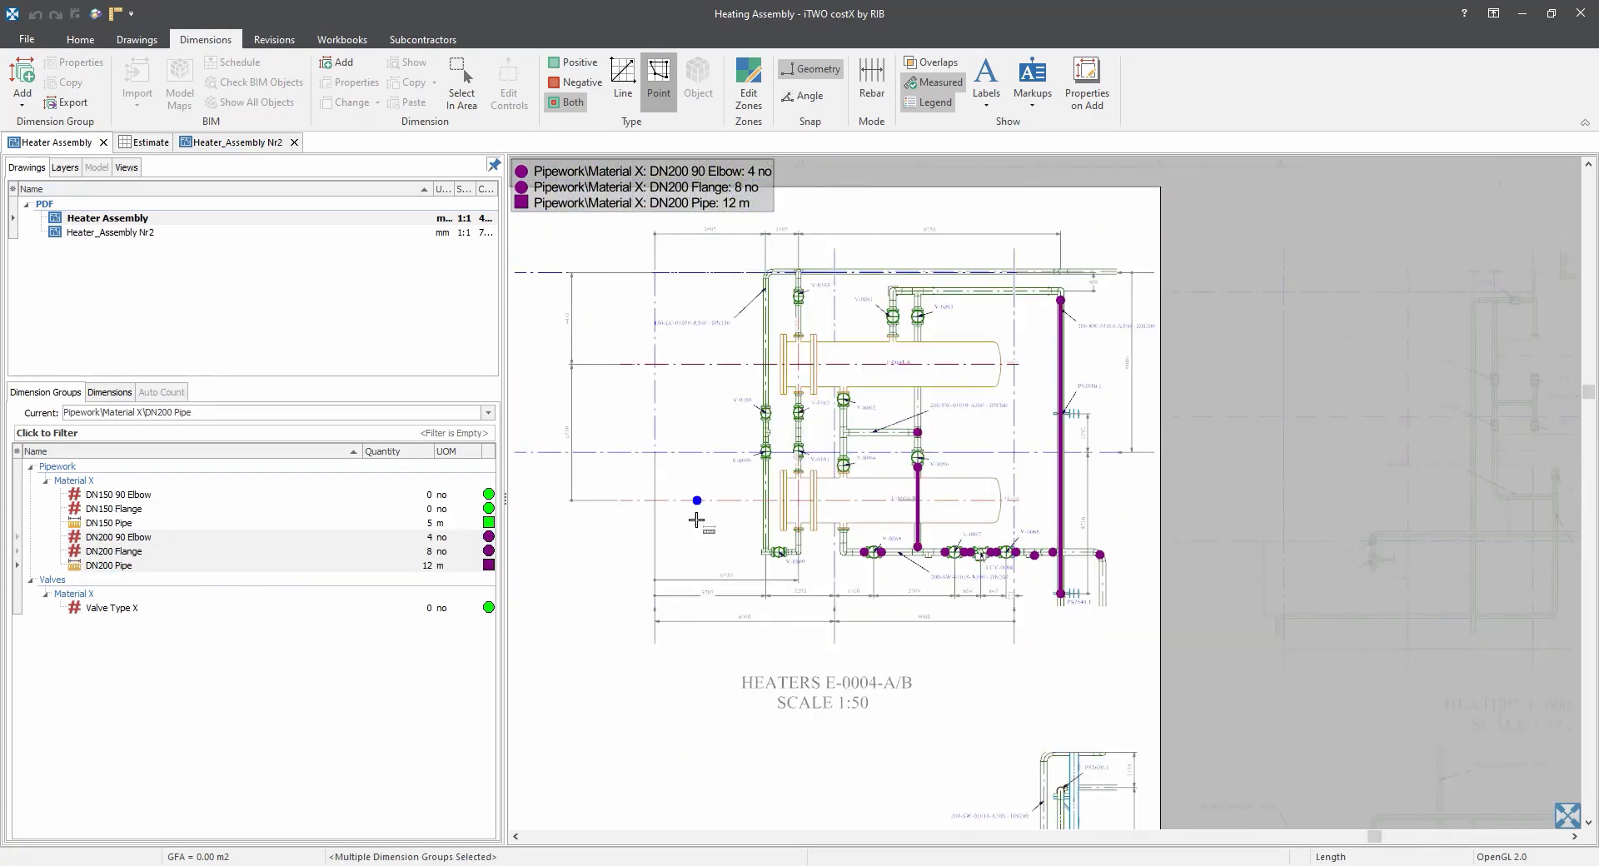
scroll(704, 520, down, 2)
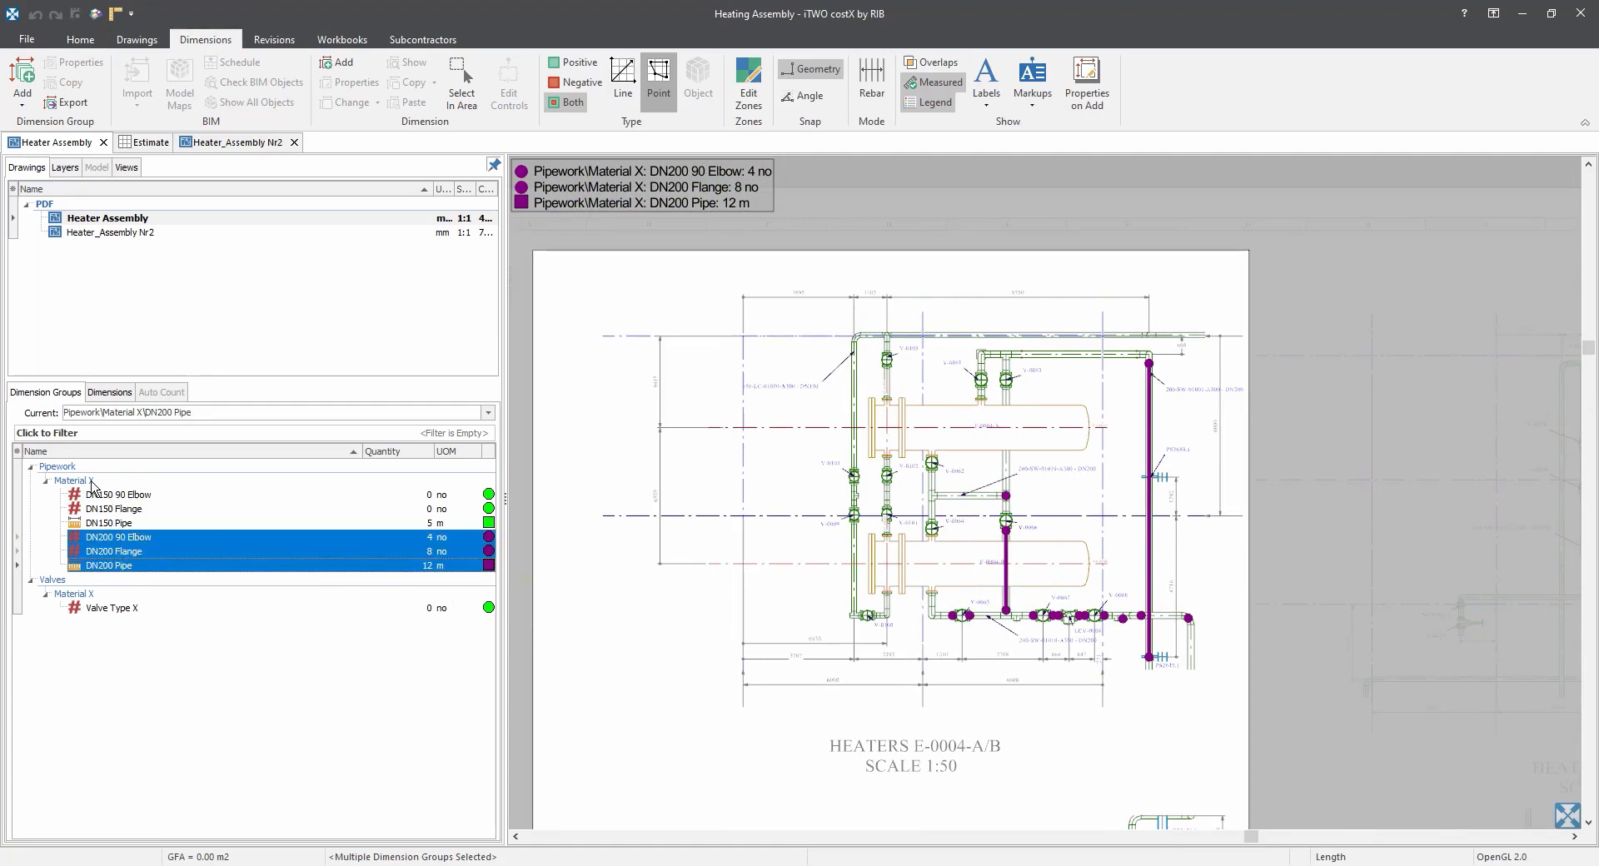
Display all Pipework Material X dimension groups together and review their dimensions on the heater plan and elevation.
click(96, 481)
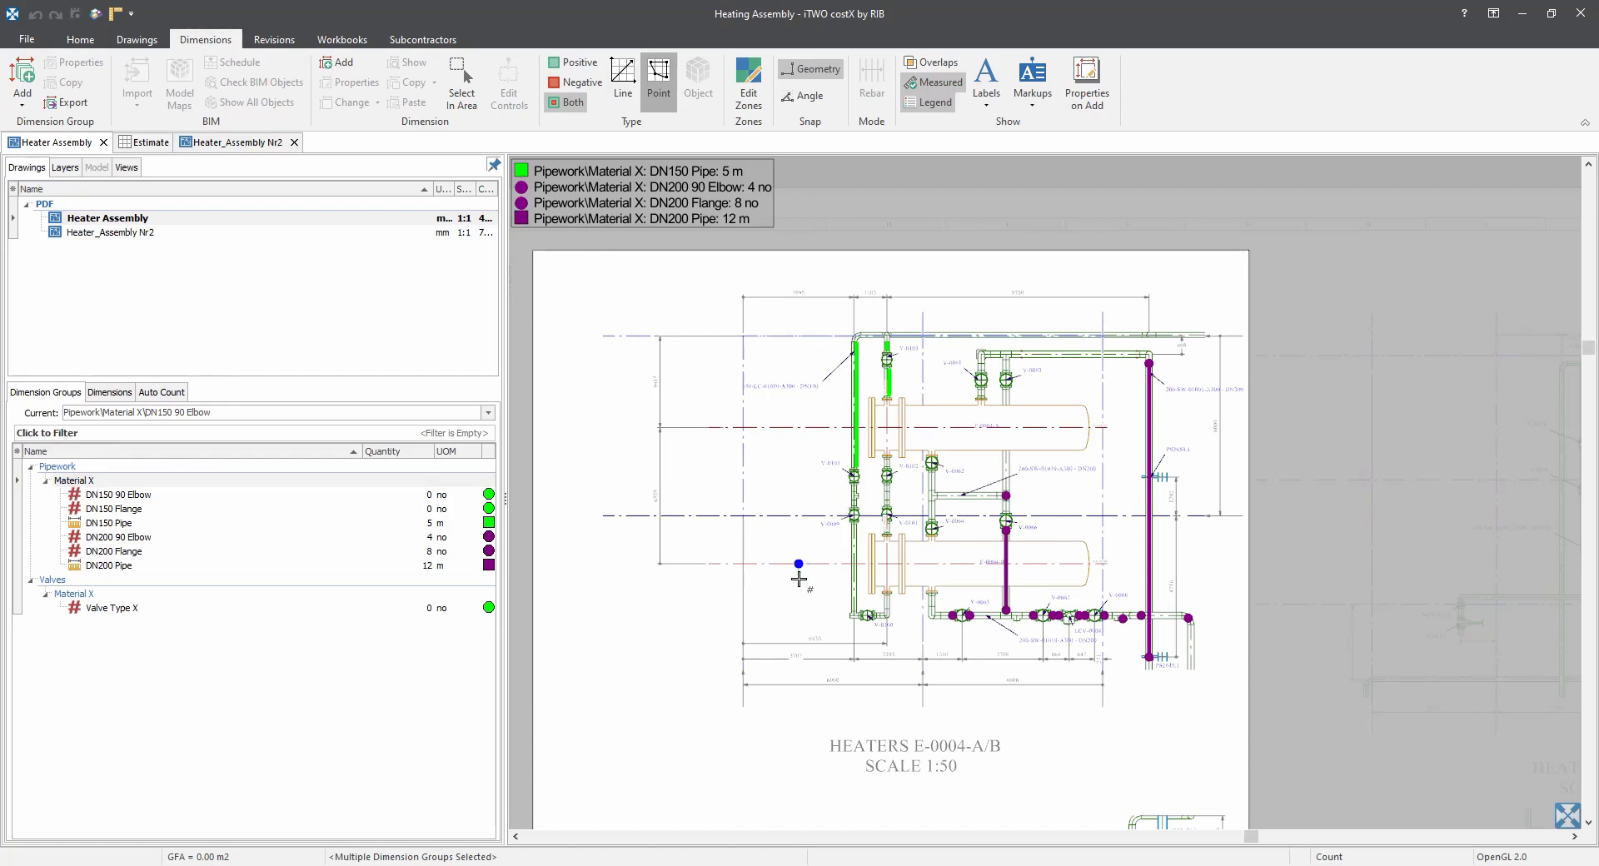
scroll(846, 500, down, 5)
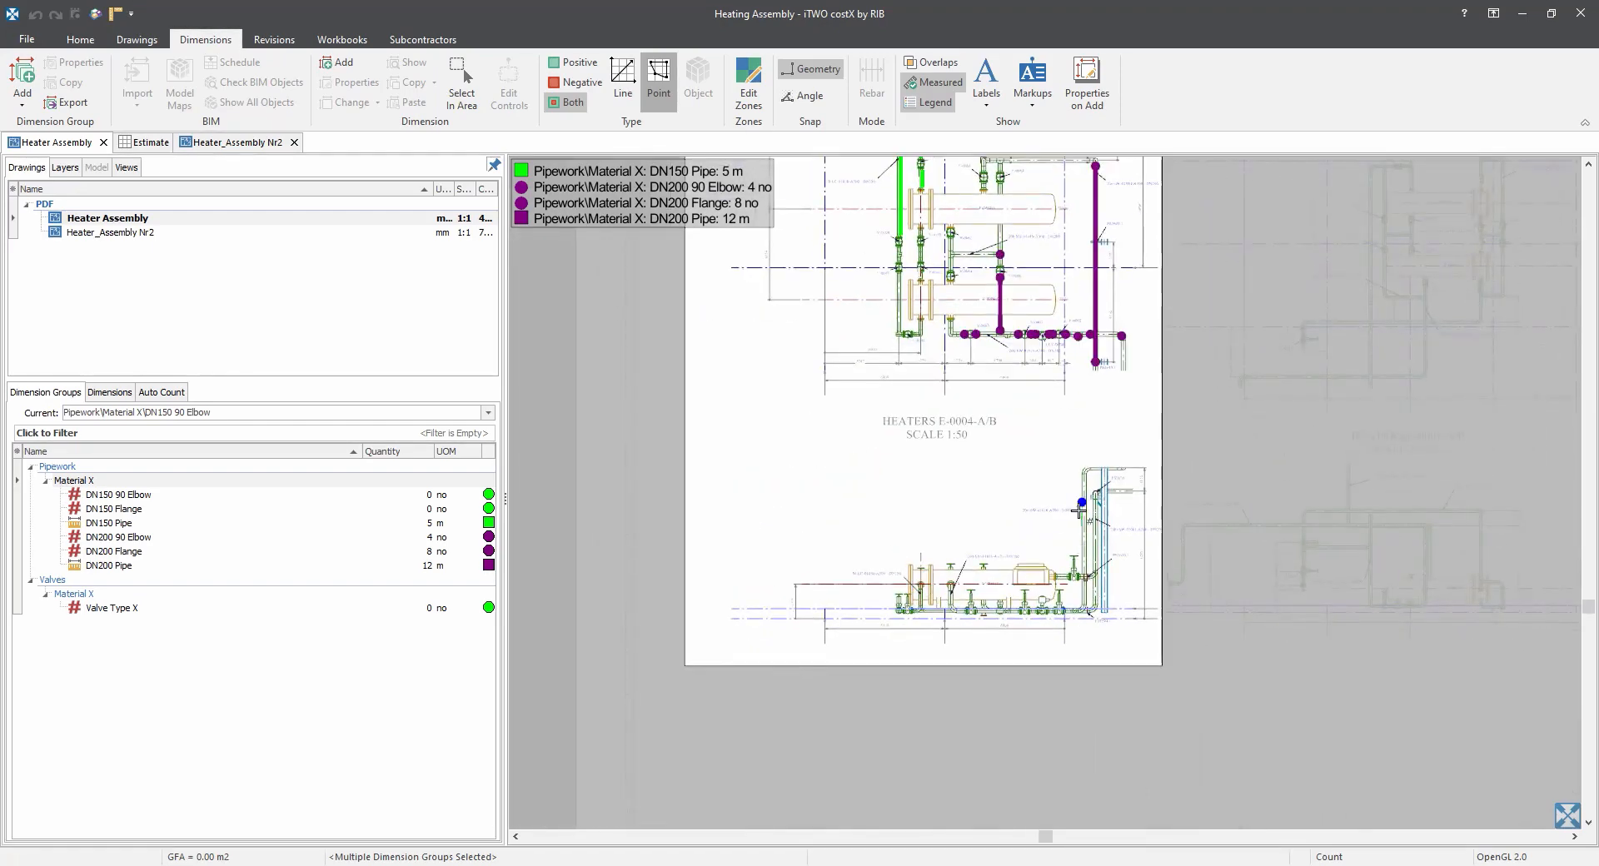
drag(1004, 523, 965, 655)
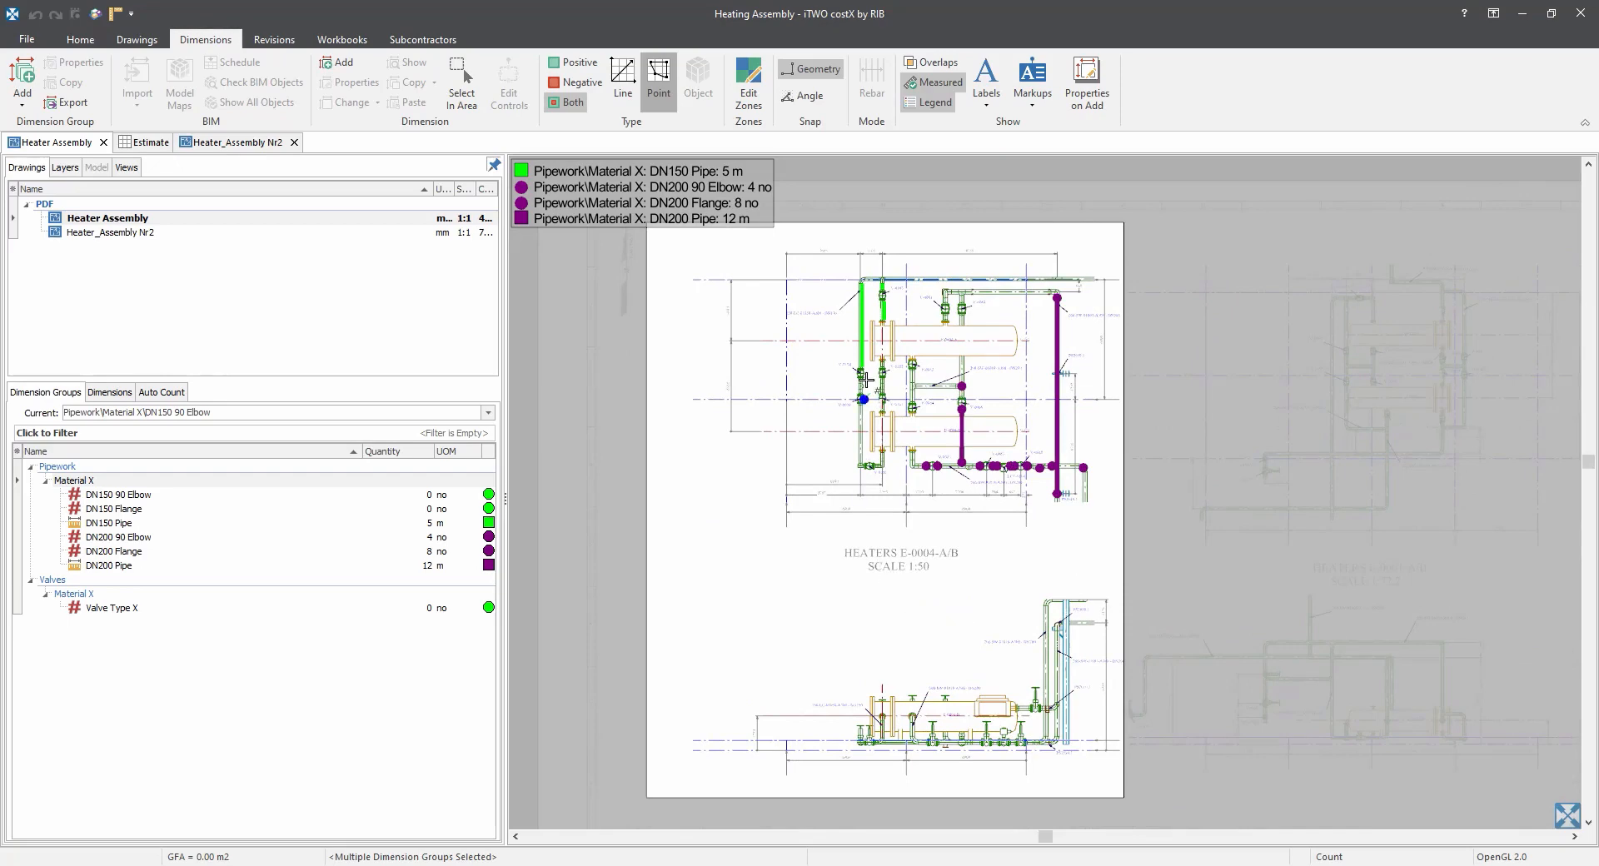
scroll(817, 337, up, 2)
scroll(839, 457, up, 2)
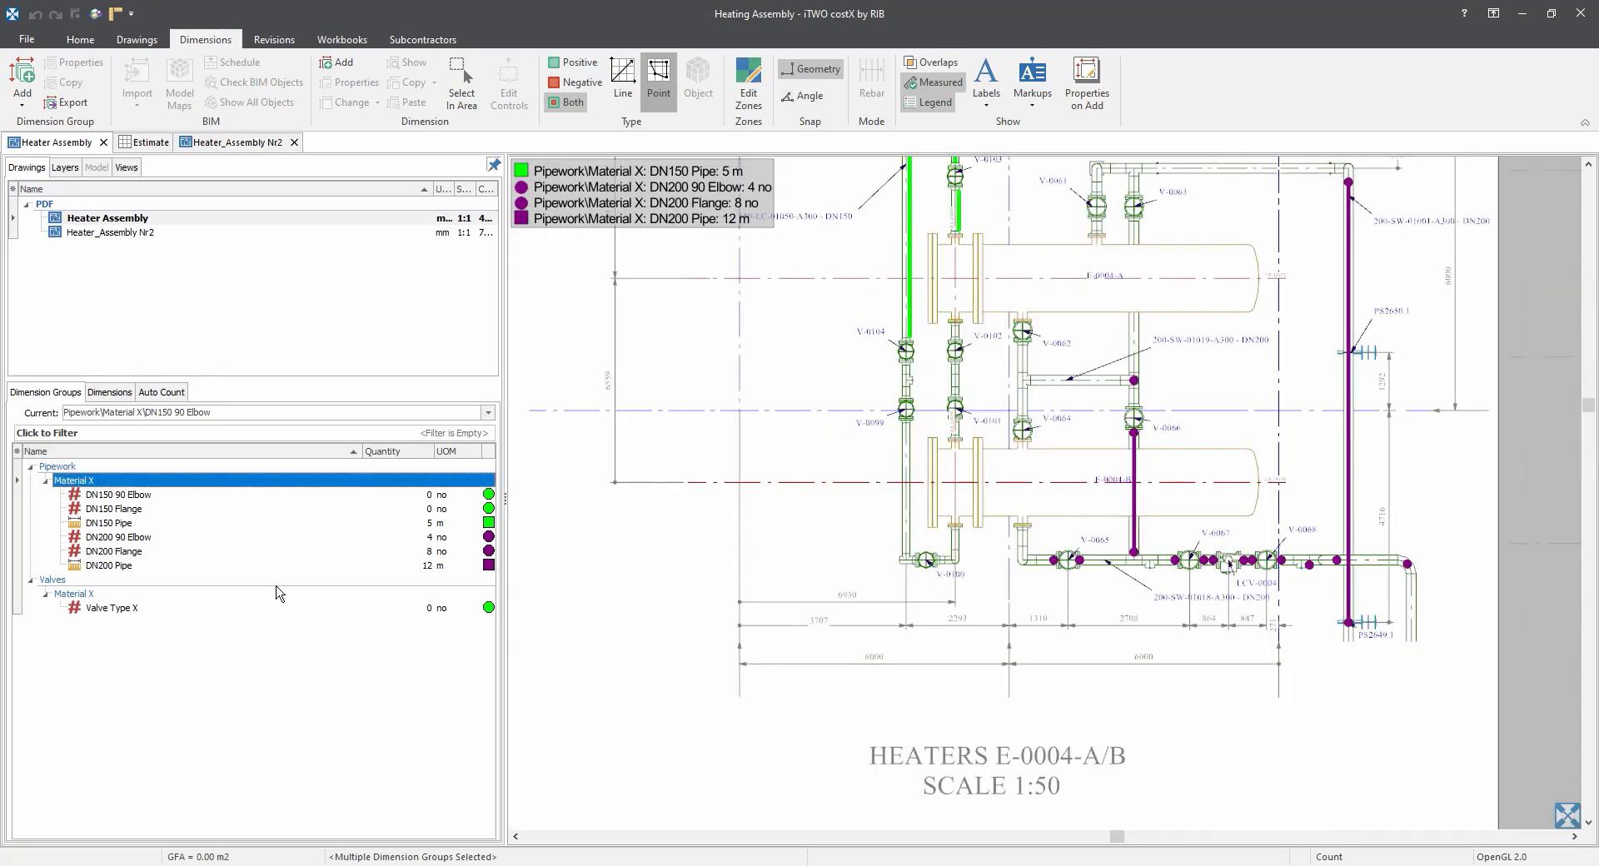
Count Valve Type X items at valves V-0100, V-0104, V-0099, V-0102 and V-0101.
click(115, 609)
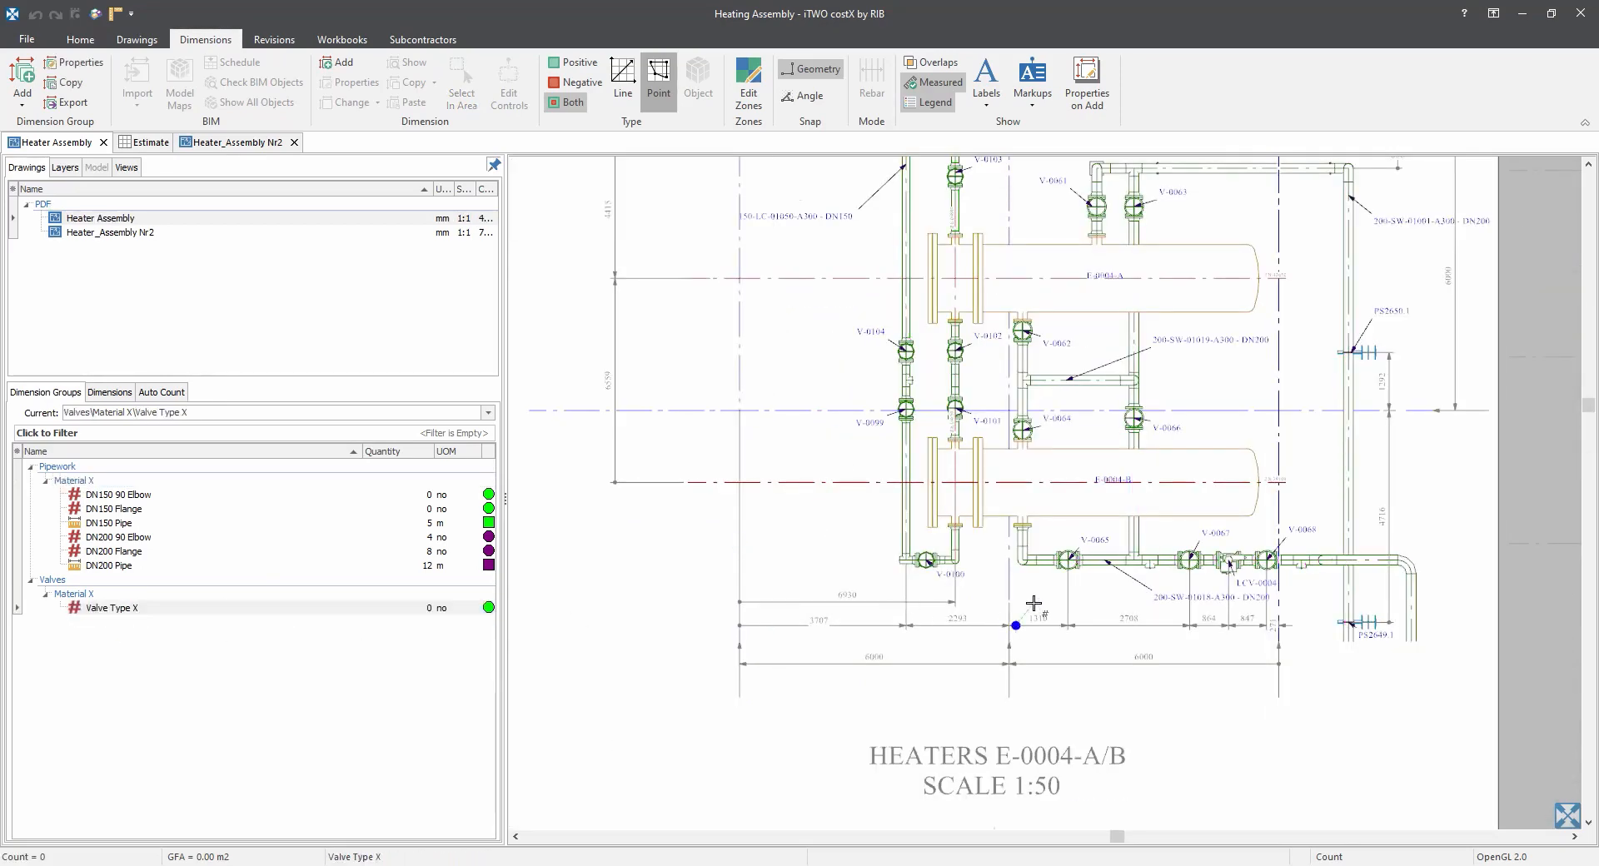
scroll(999, 629, up, 2)
drag(996, 625, 957, 699)
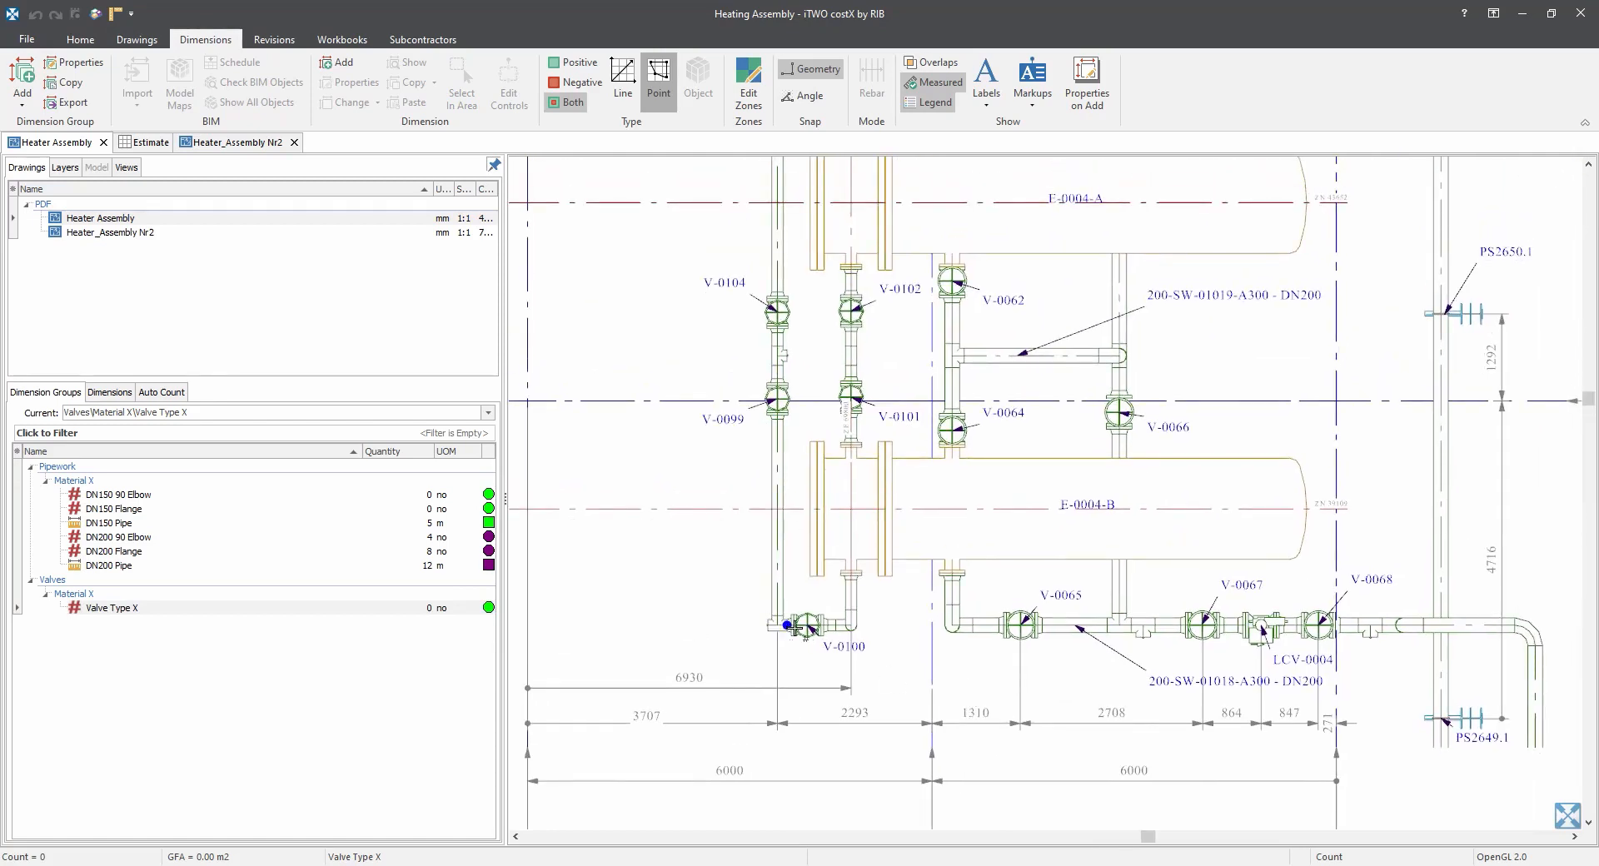
click(806, 625)
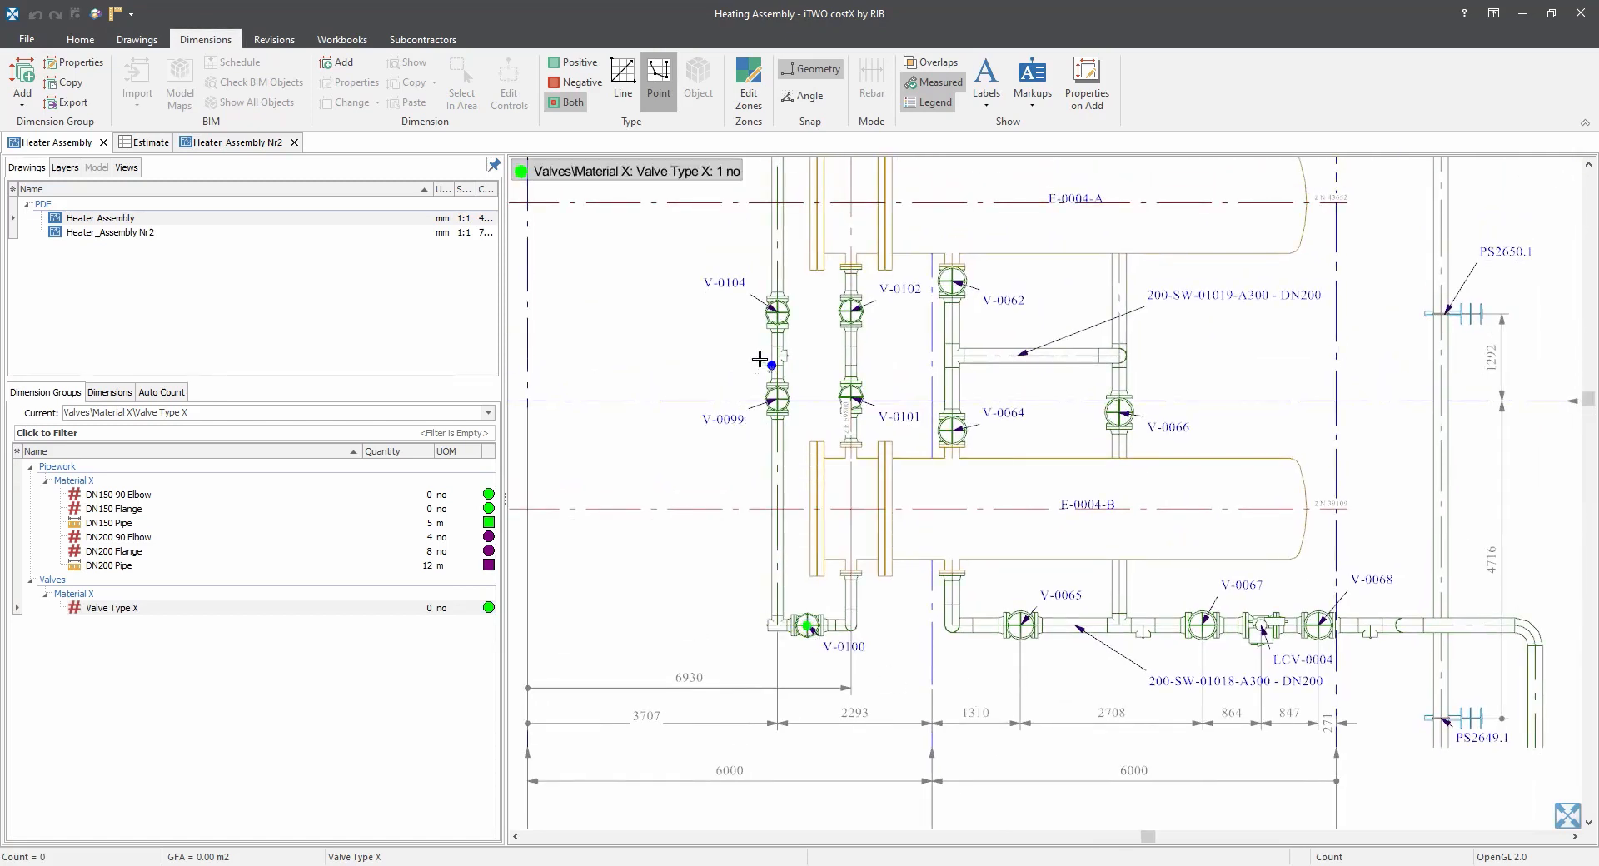
click(777, 313)
click(850, 311)
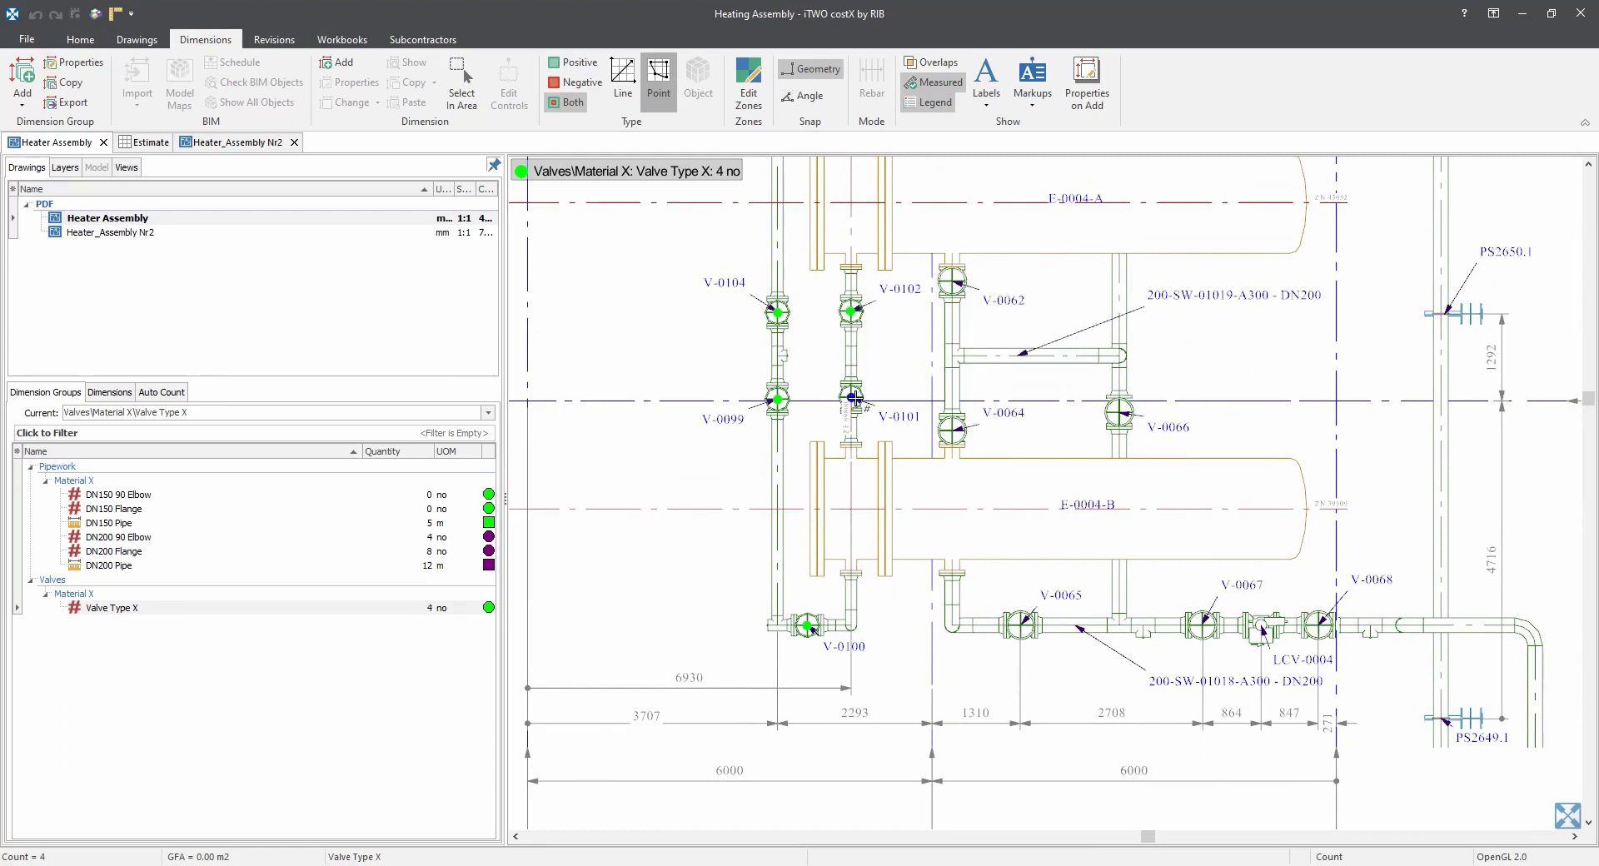
click(850, 397)
Count Valve Type X items at valves V-0064, V-0062, V-0066, V-0065, V-0067 and V-0068.
click(951, 430)
click(951, 282)
click(1119, 410)
click(1122, 411)
click(1020, 625)
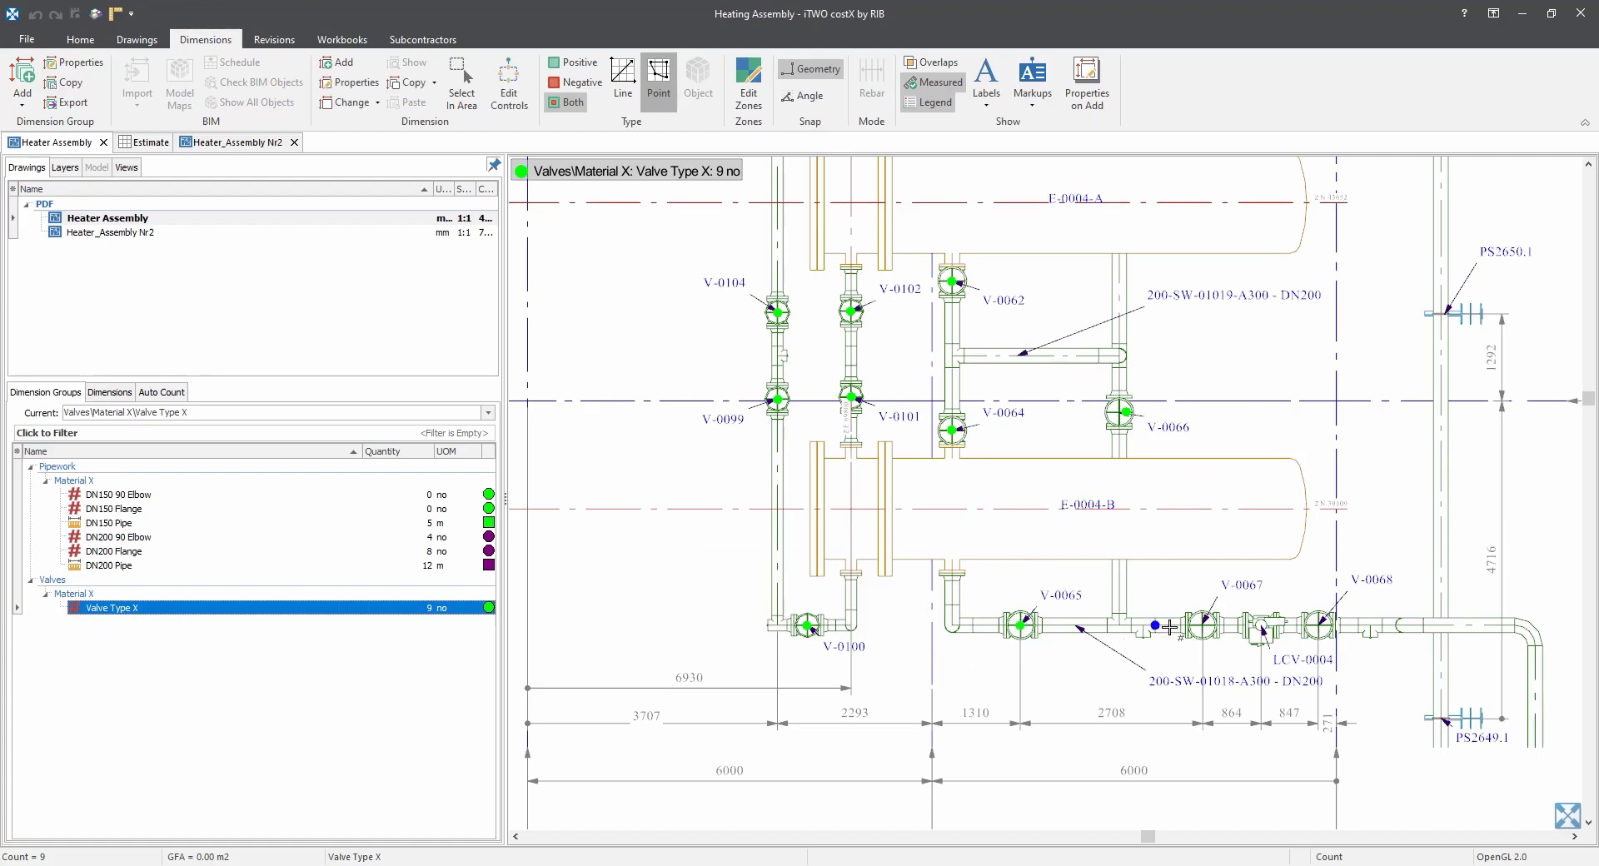
click(1201, 624)
click(1316, 623)
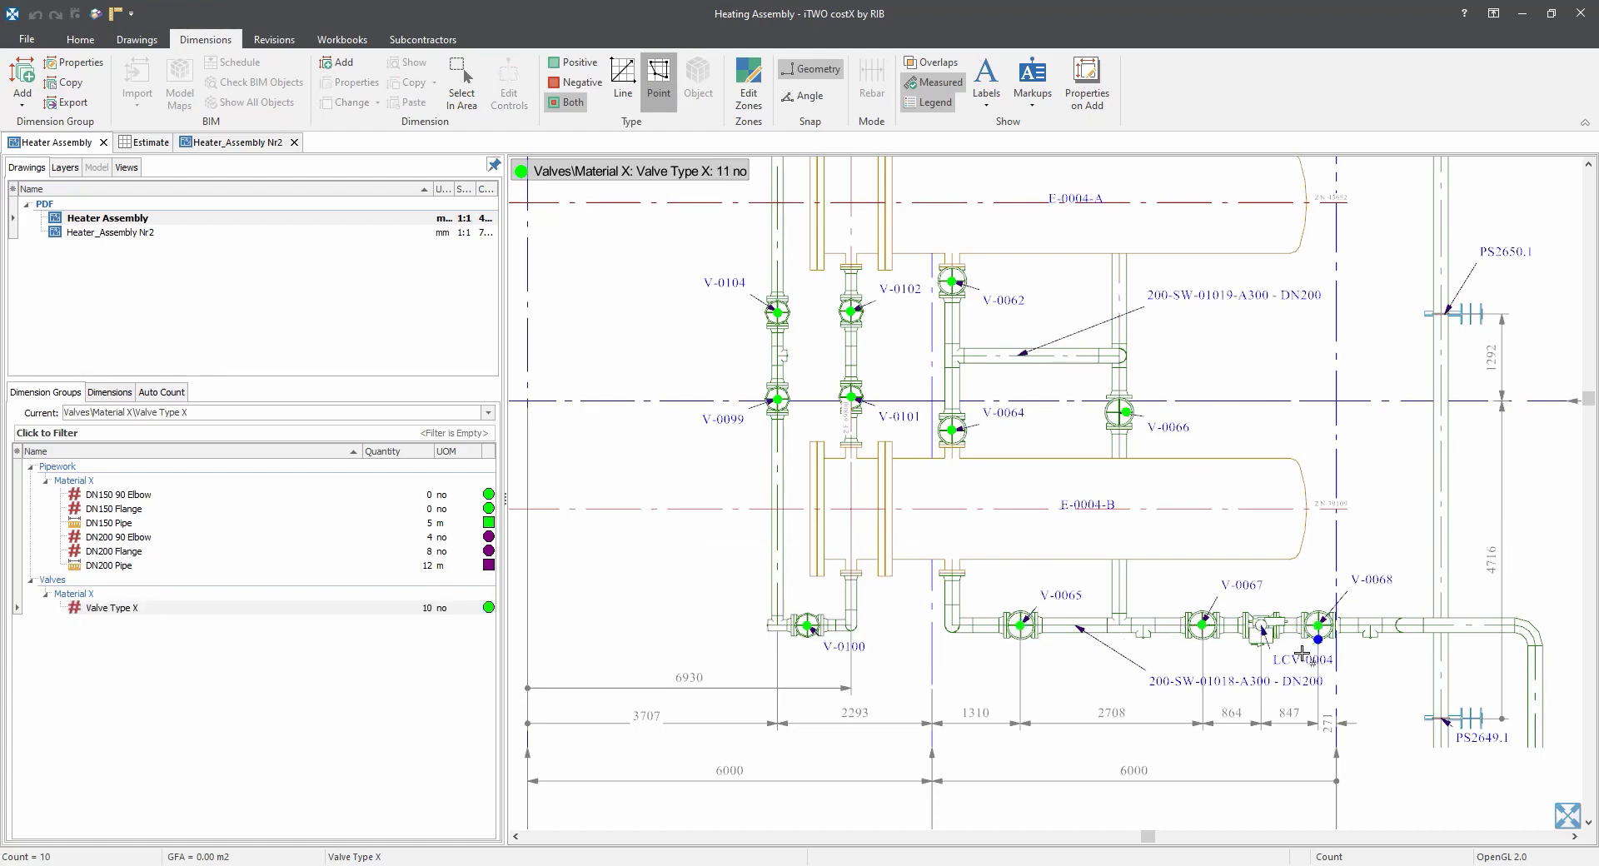
Review the Valve Type X count points across the whole Heater Assembly drawing.
scroll(1159, 707, down, 2)
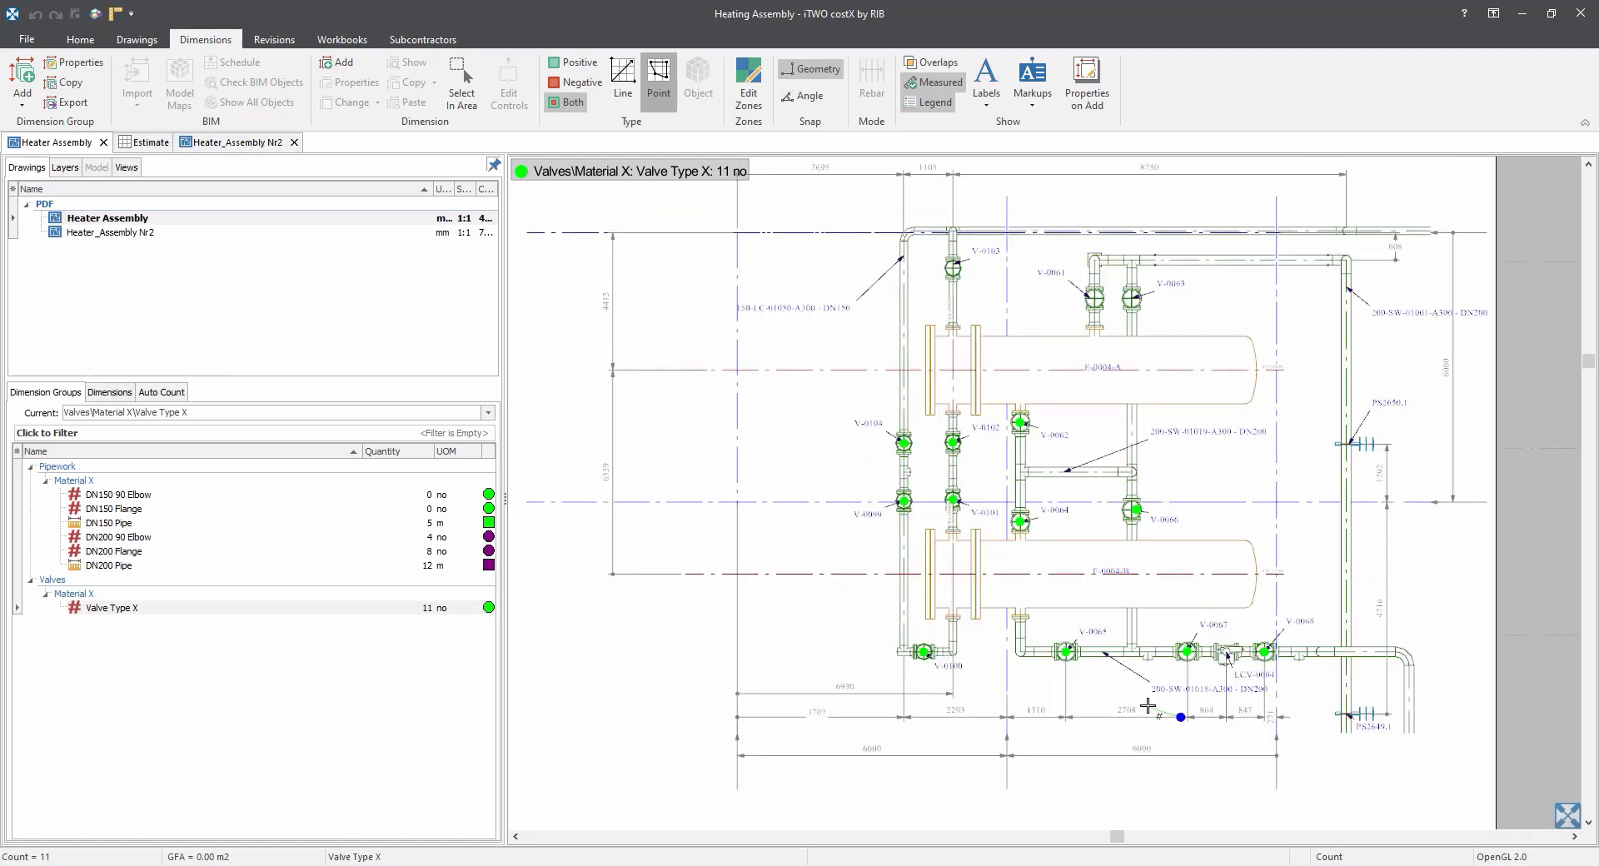
drag(778, 615, 869, 379)
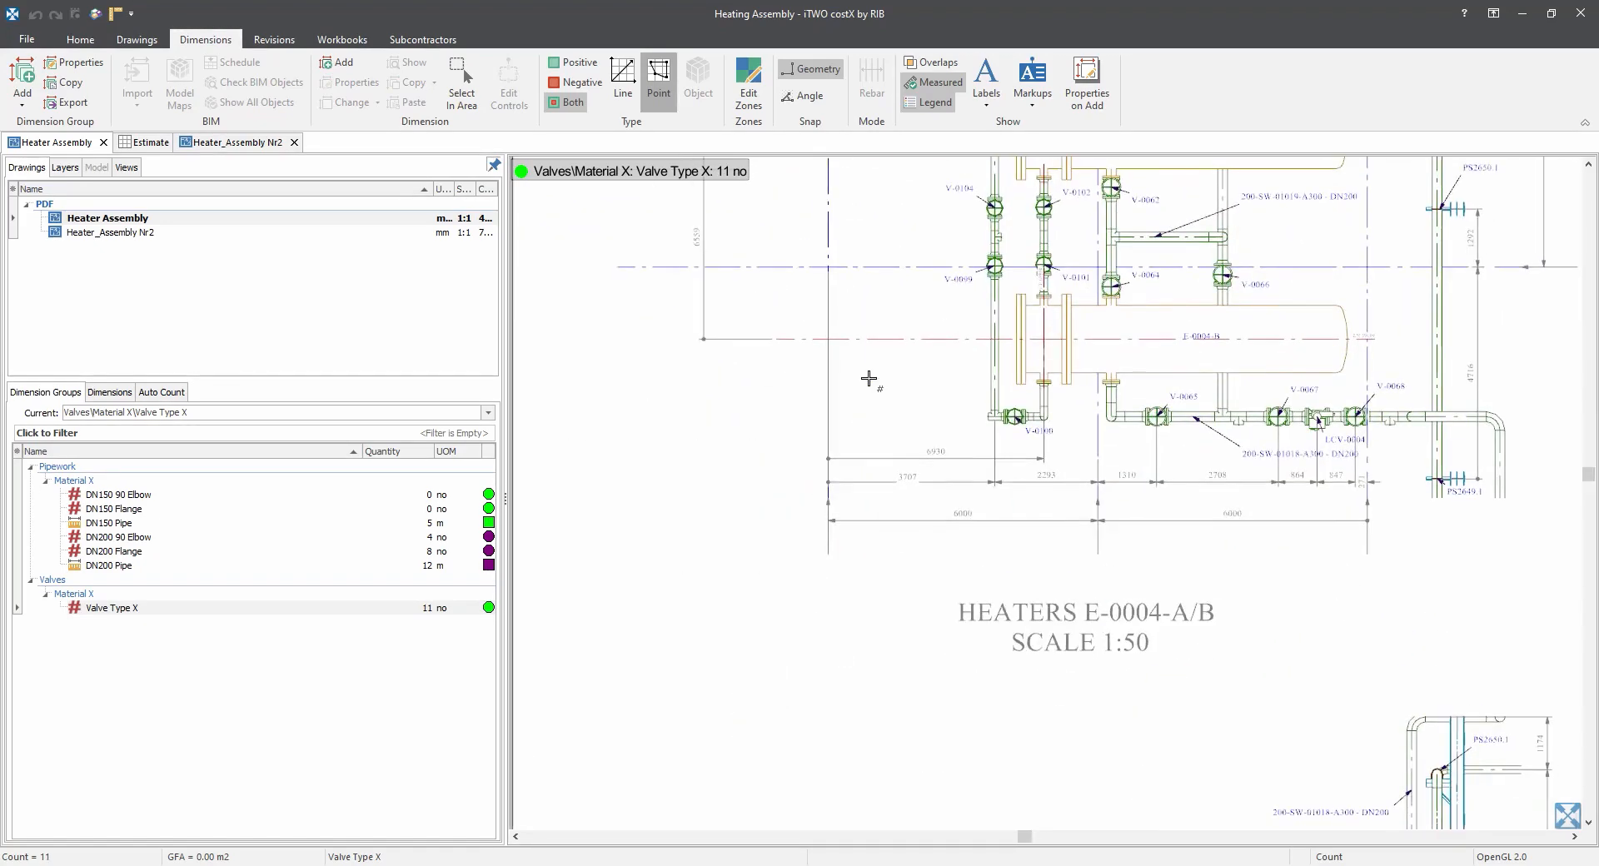
scroll(868, 379, down, 2)
click(456, 607)
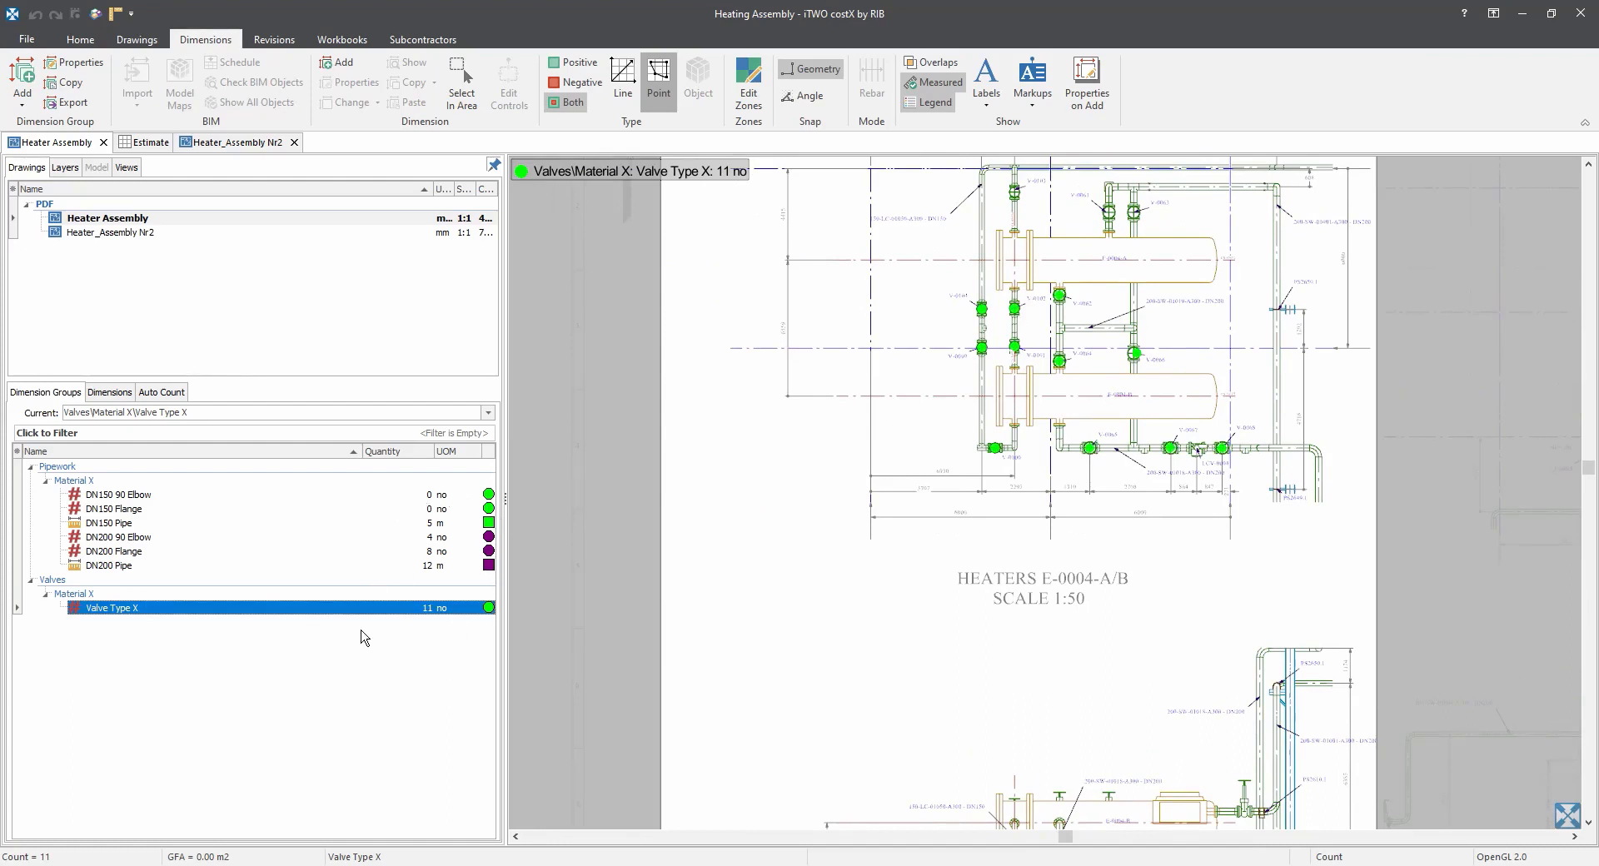
mouse_move(408, 558)
scroll(750, 623, down, 2)
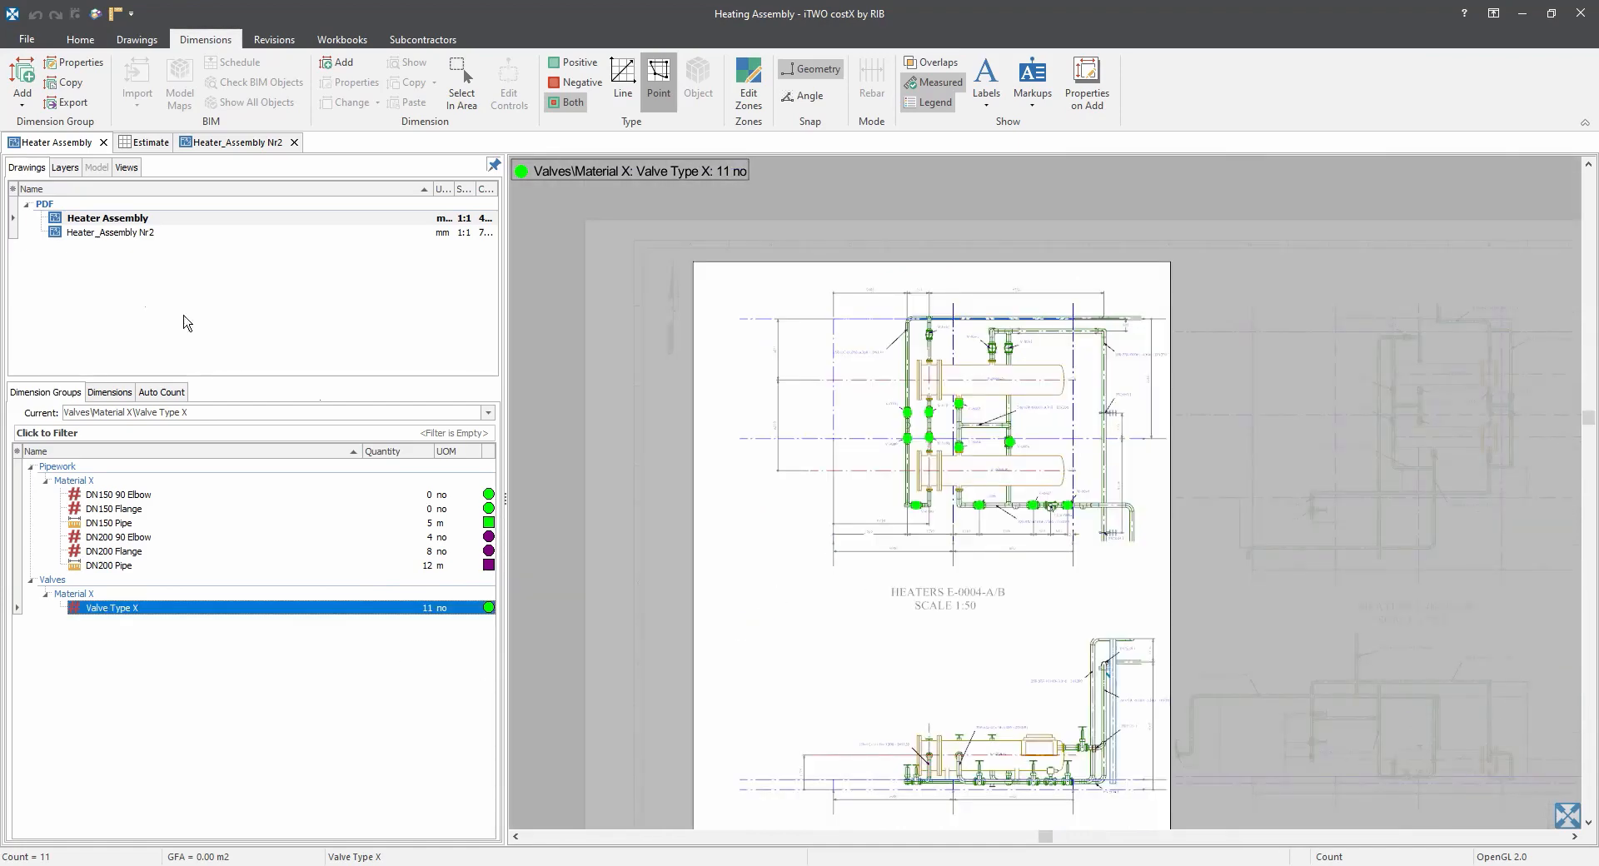
Open the Heater_Assembly Nr2 drawing and count Valve Type X items at valves V-0056, V-0055, V-0058 and V-0054.
double_click(143, 234)
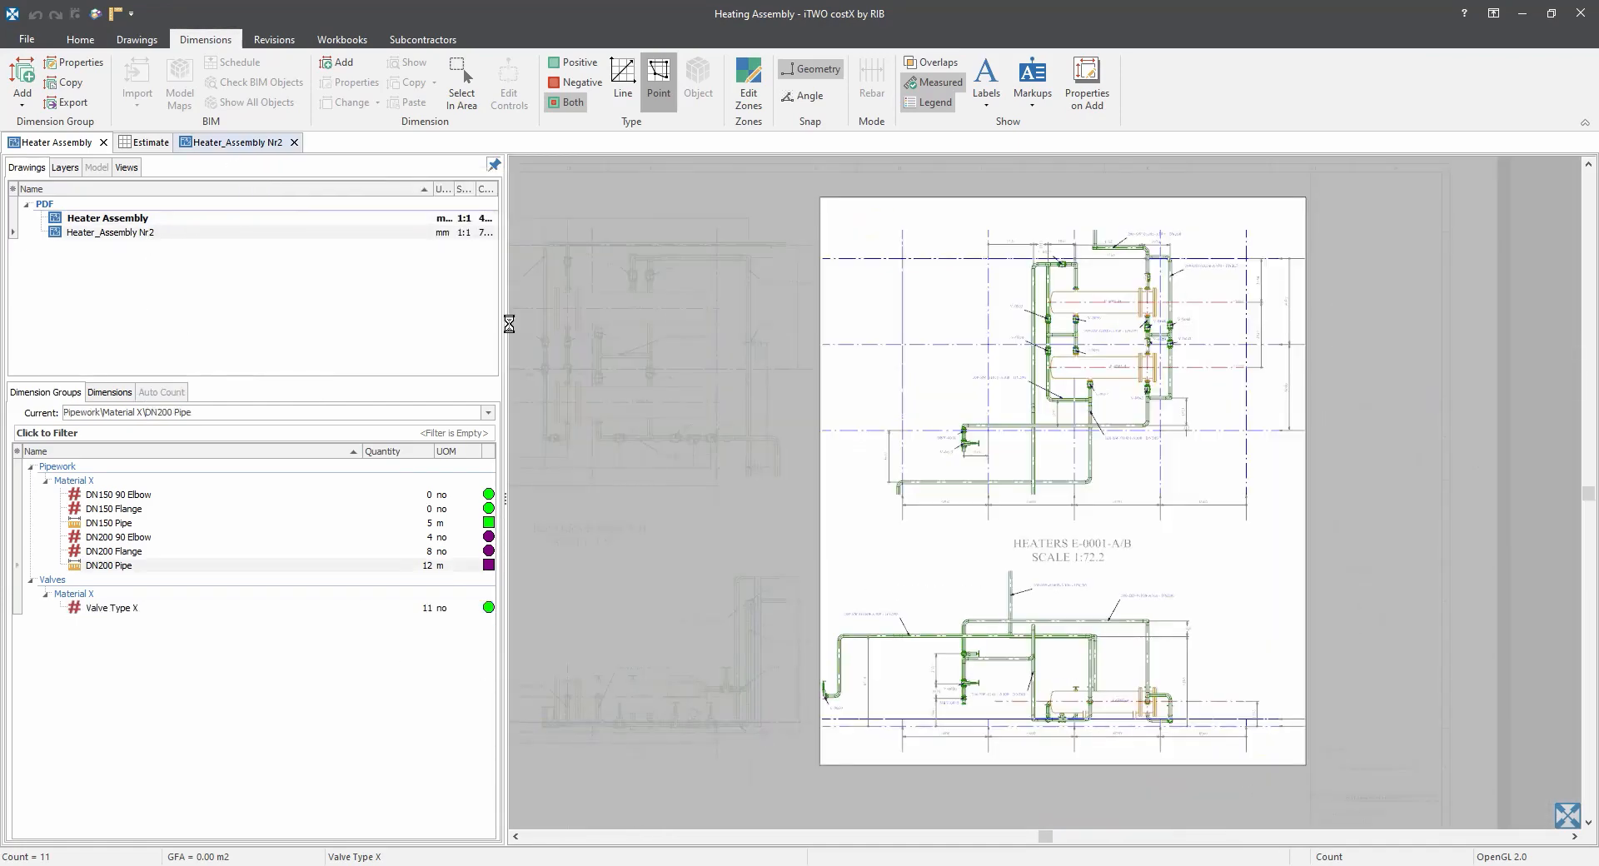
scroll(1116, 399, up, 5)
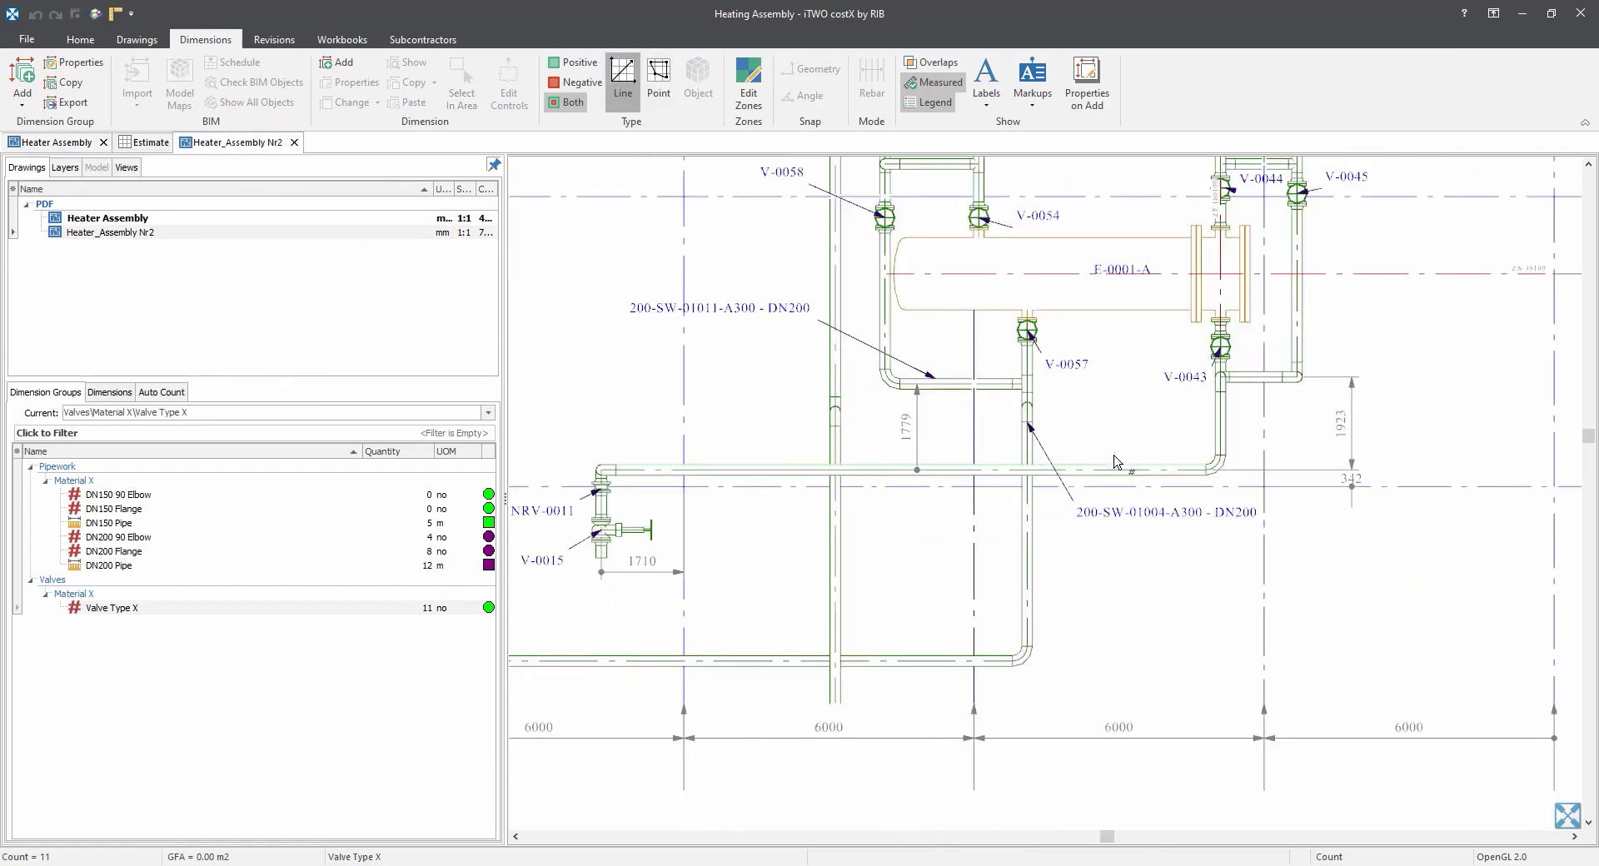
scroll(1133, 412, up, 5)
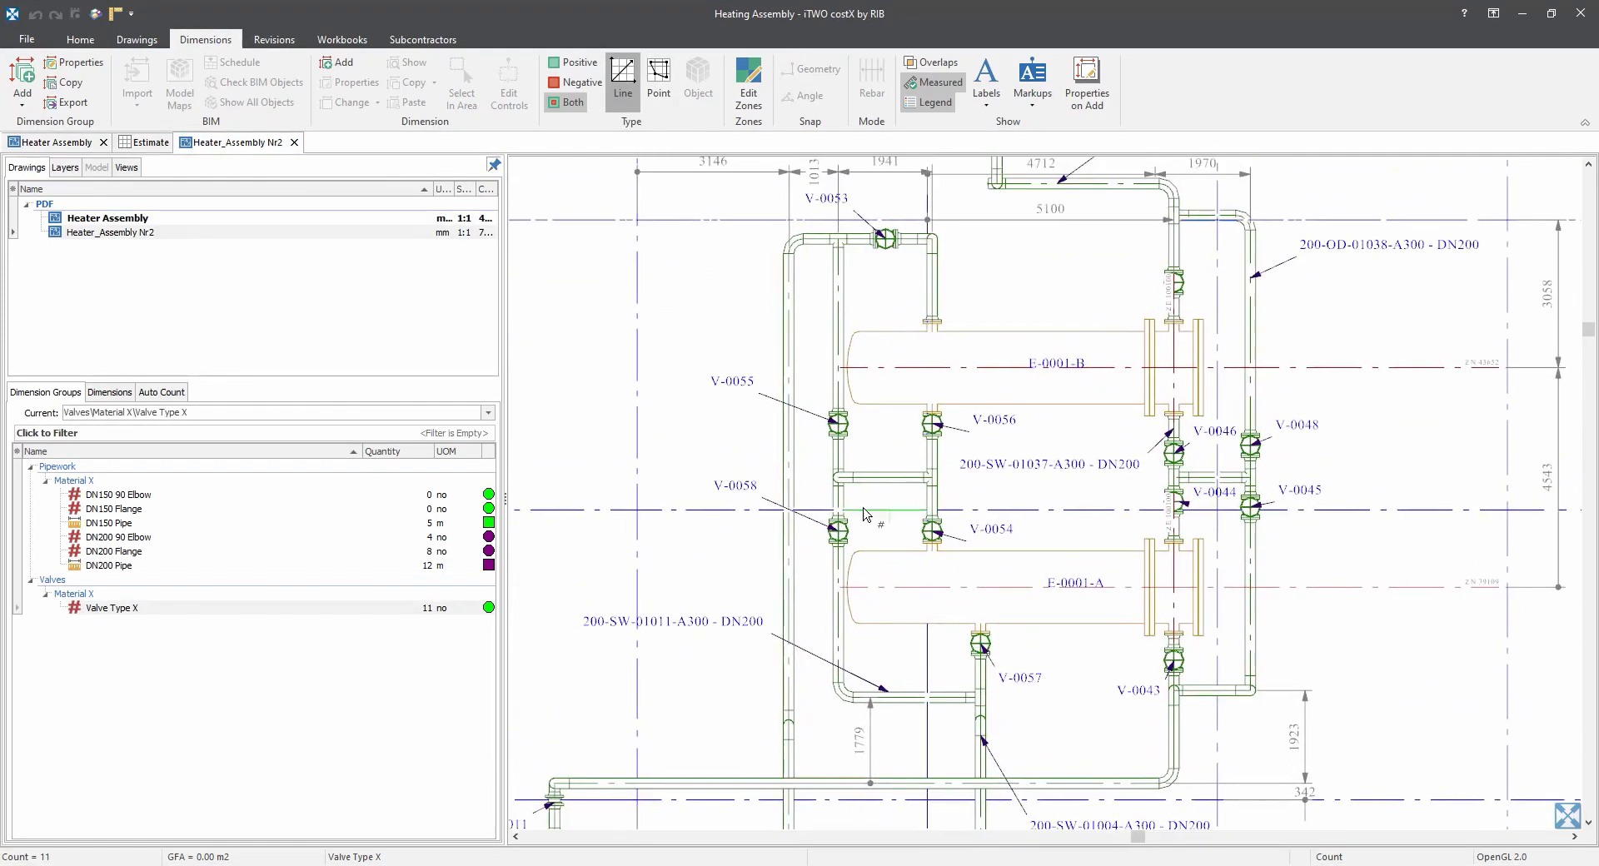
scroll(936, 476, up, 2)
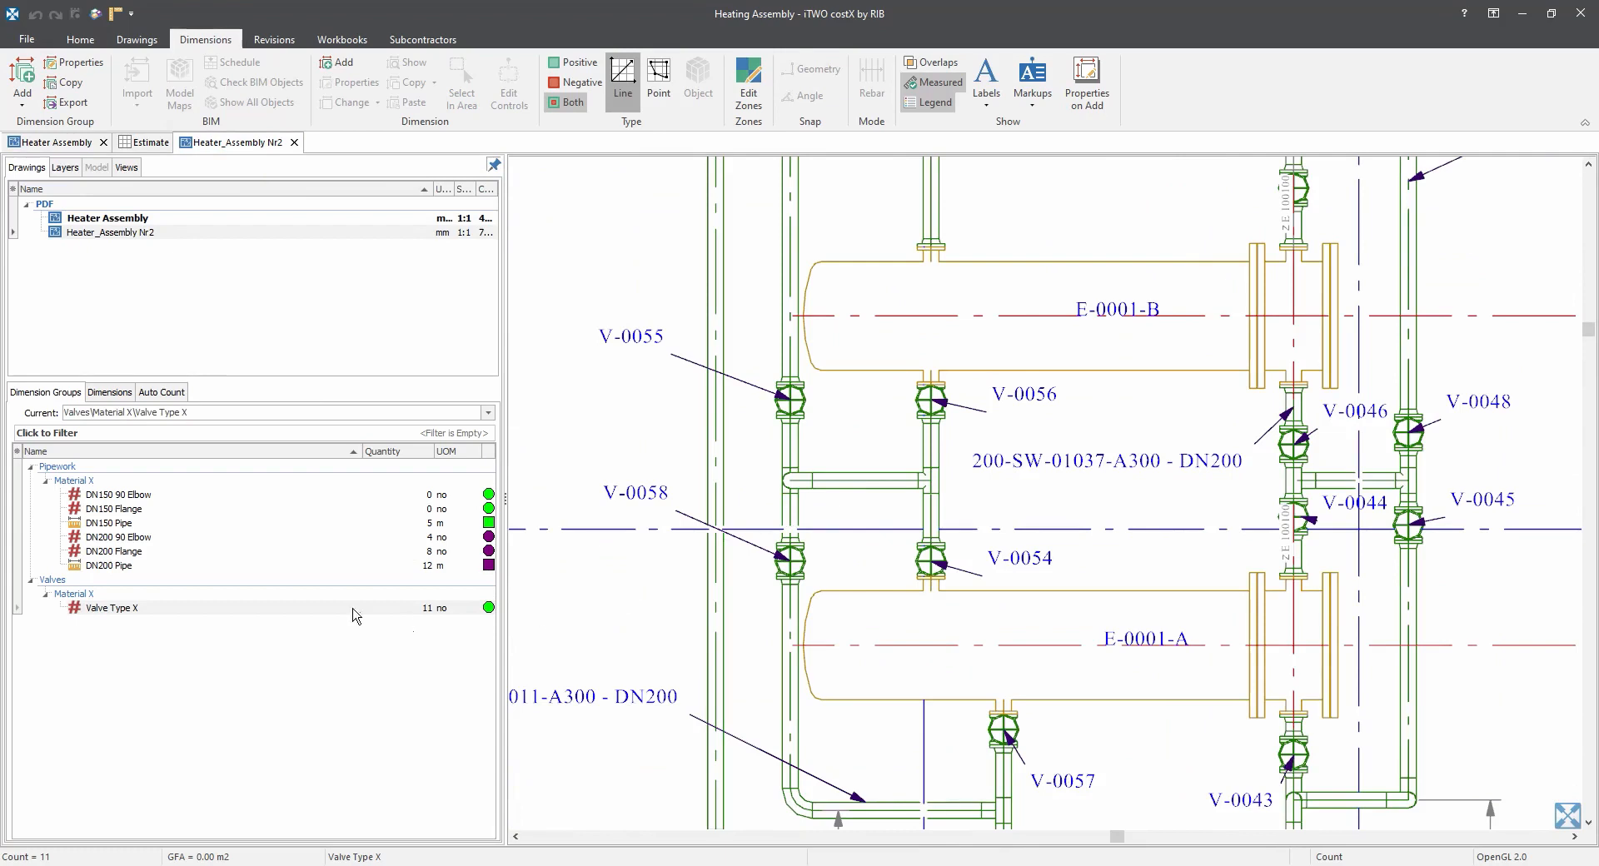
click(657, 82)
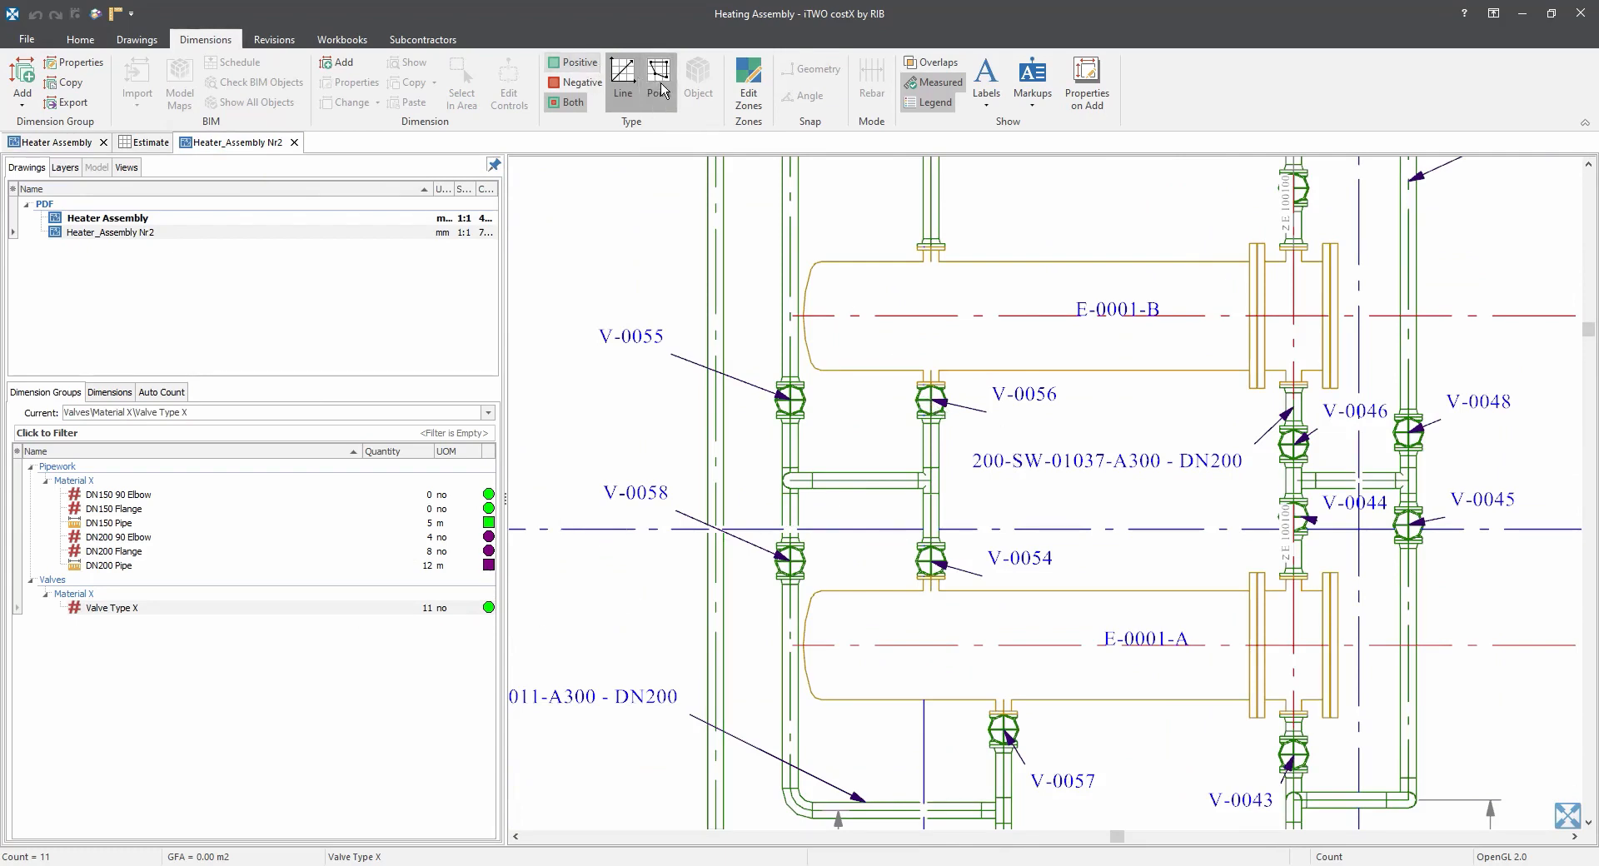
click(930, 401)
click(790, 400)
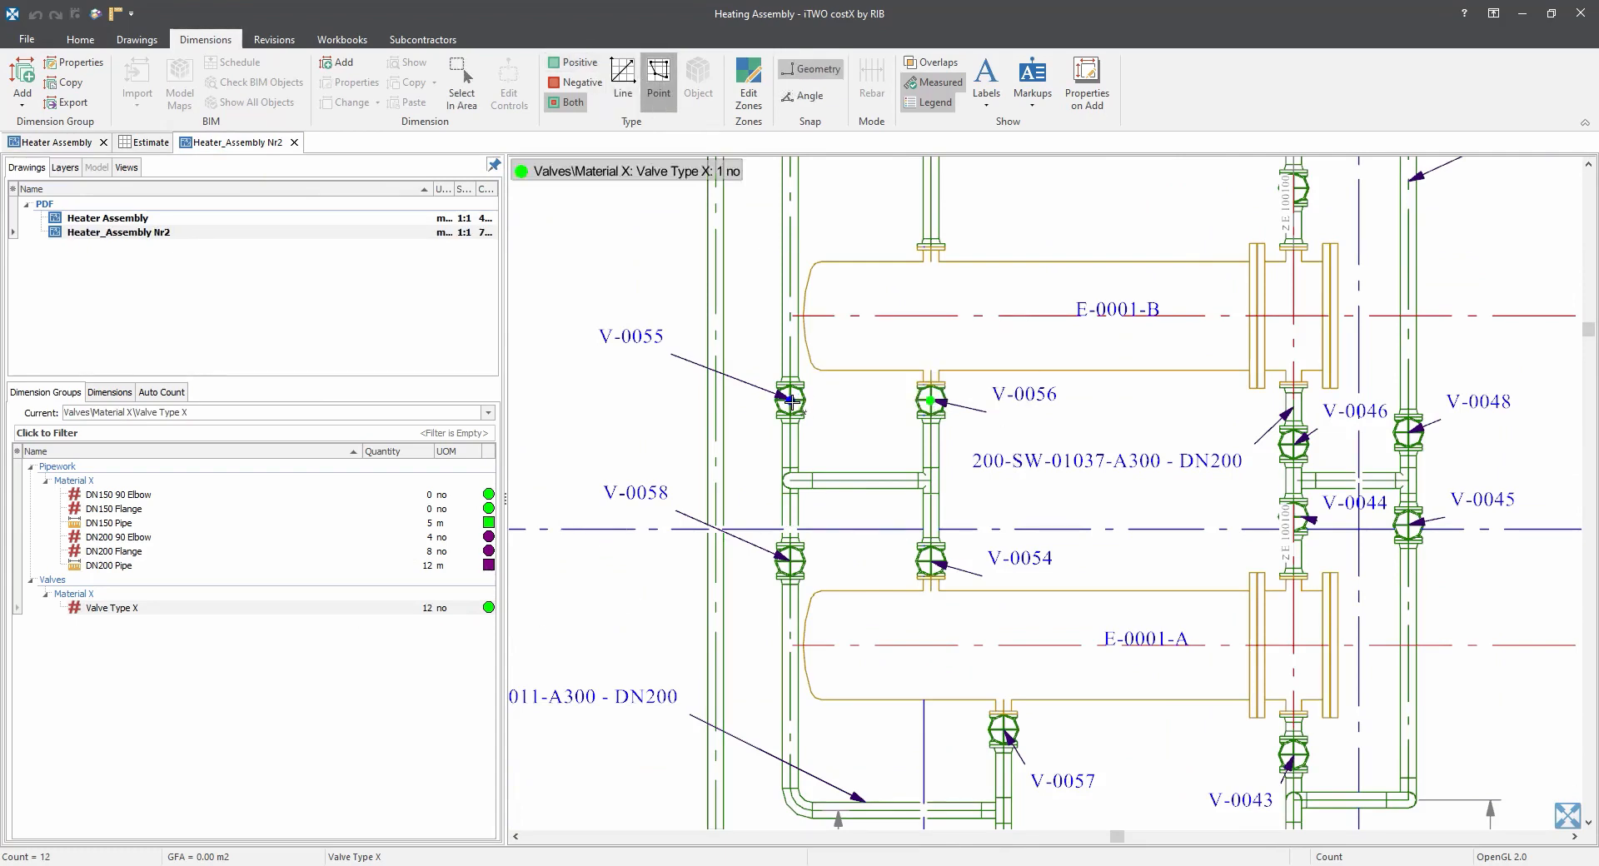
click(921, 563)
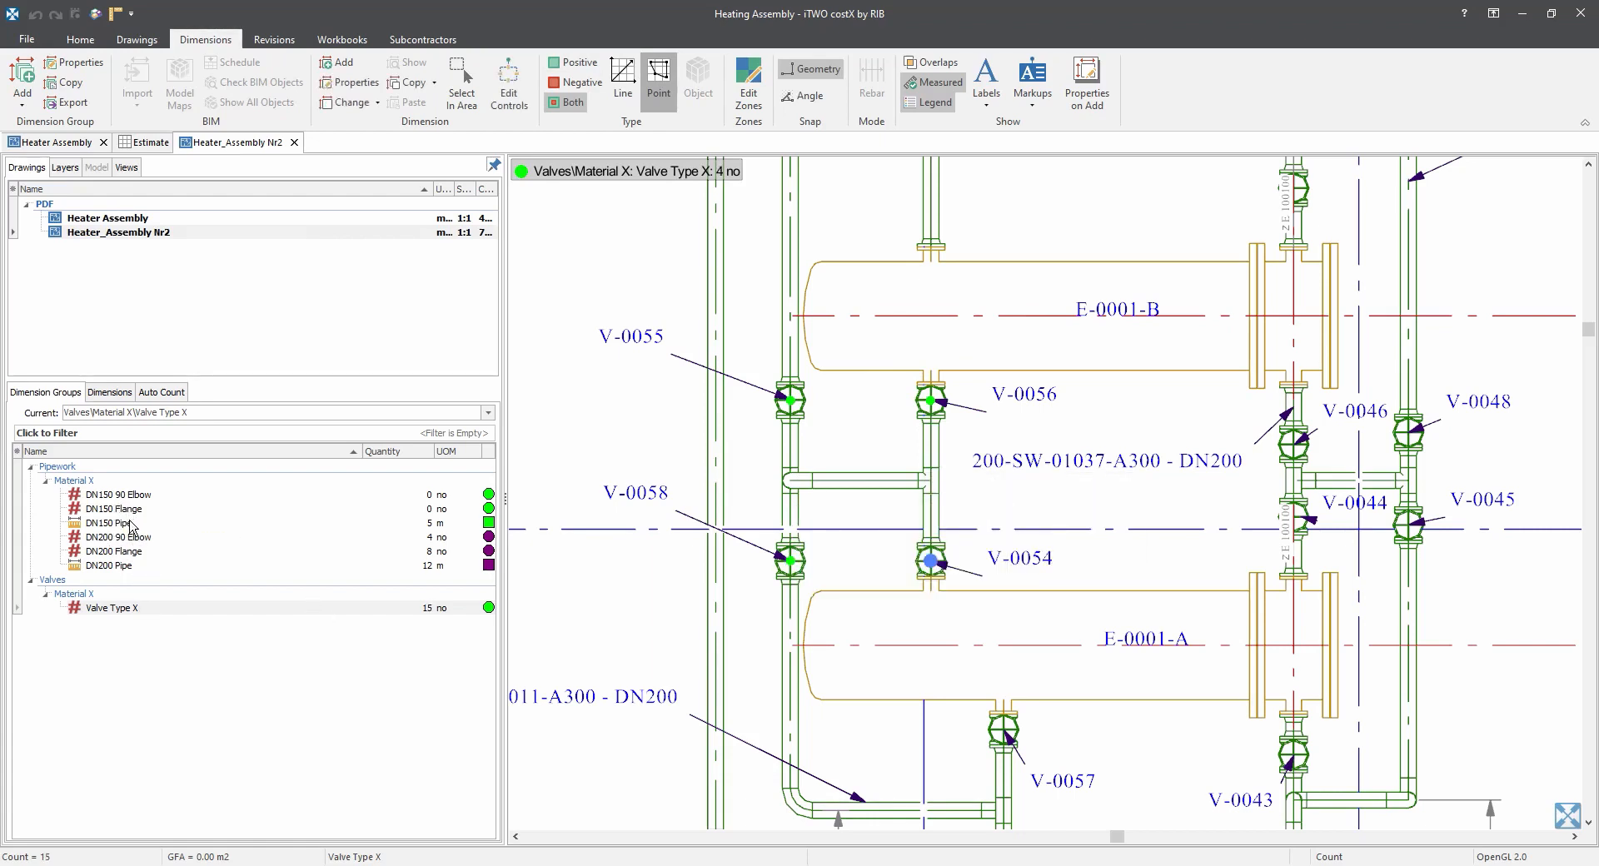
Measure the horizontal DN200 Pipe linking the V-0055 and V-0056 lines, and count a DN200 90 Elbow near its V-0055 end.
click(142, 566)
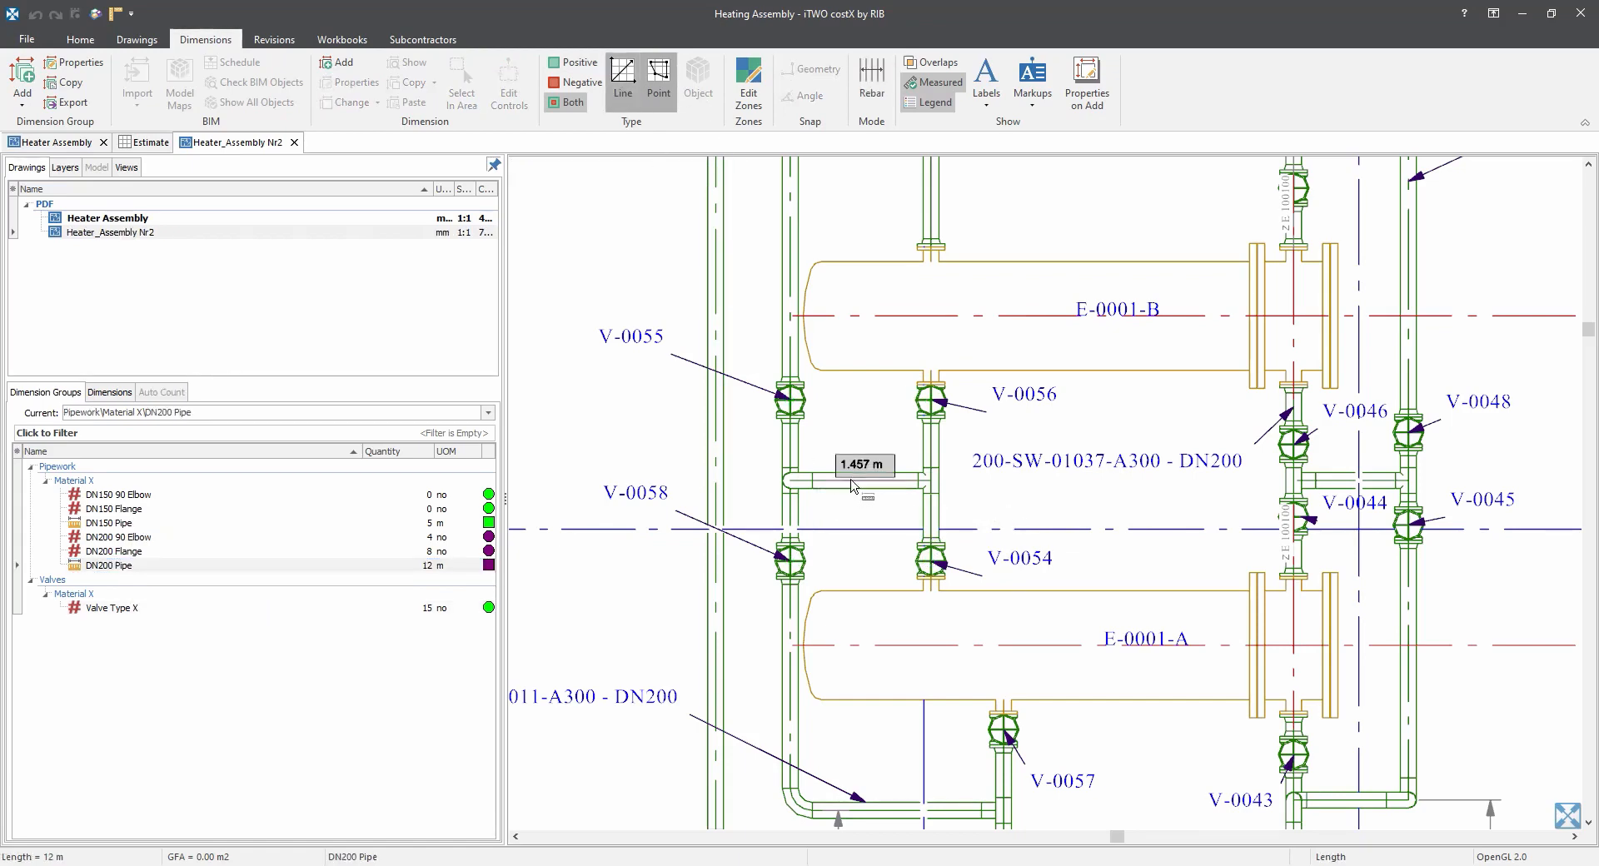
click(148, 540)
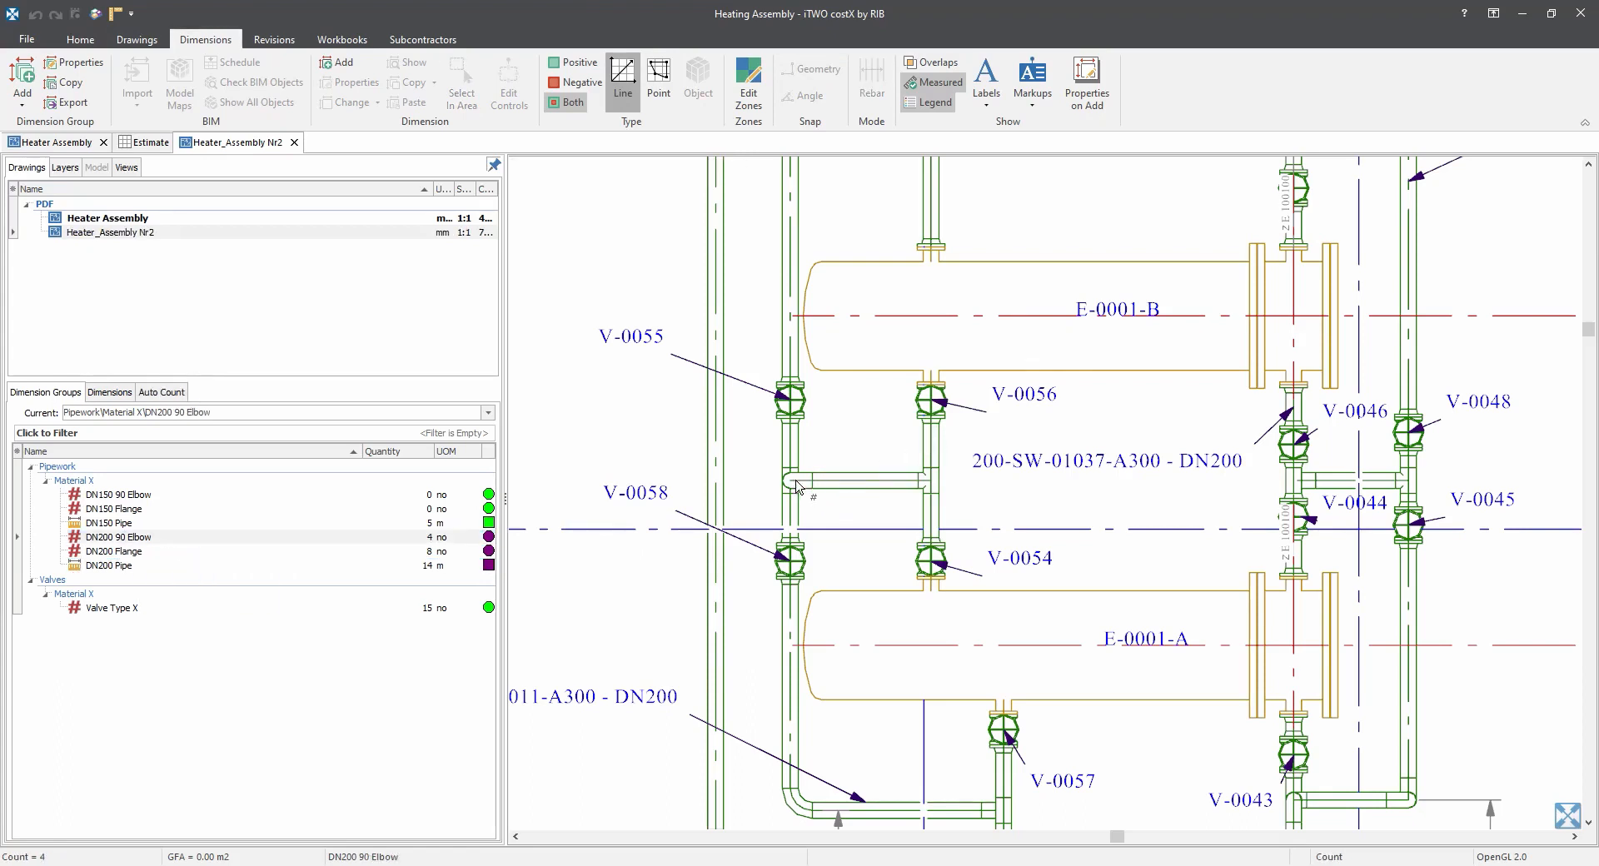
click(658, 81)
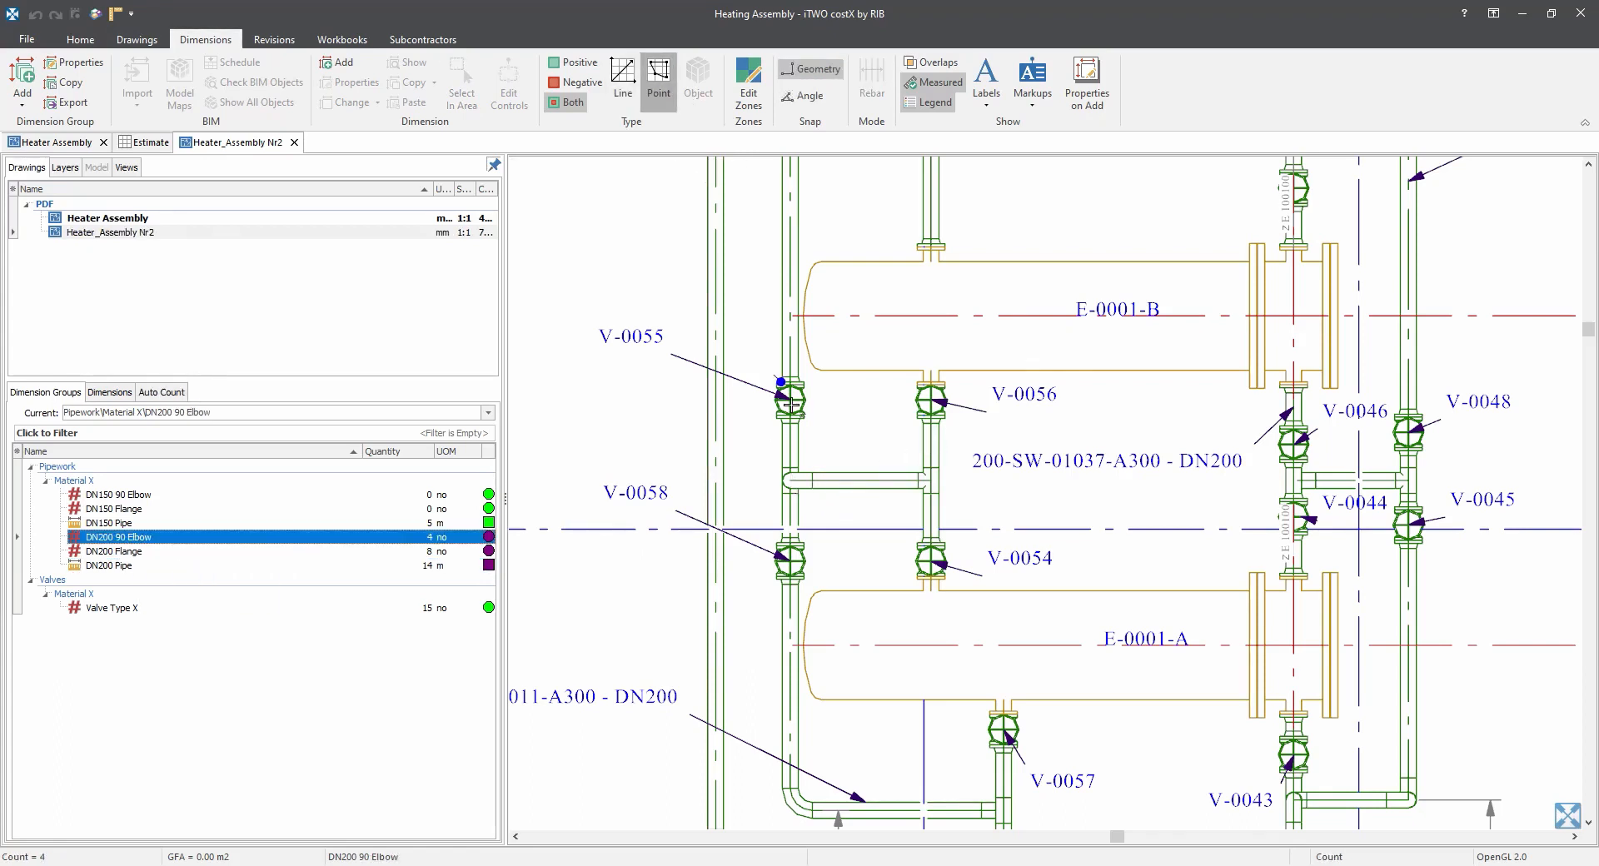
click(794, 481)
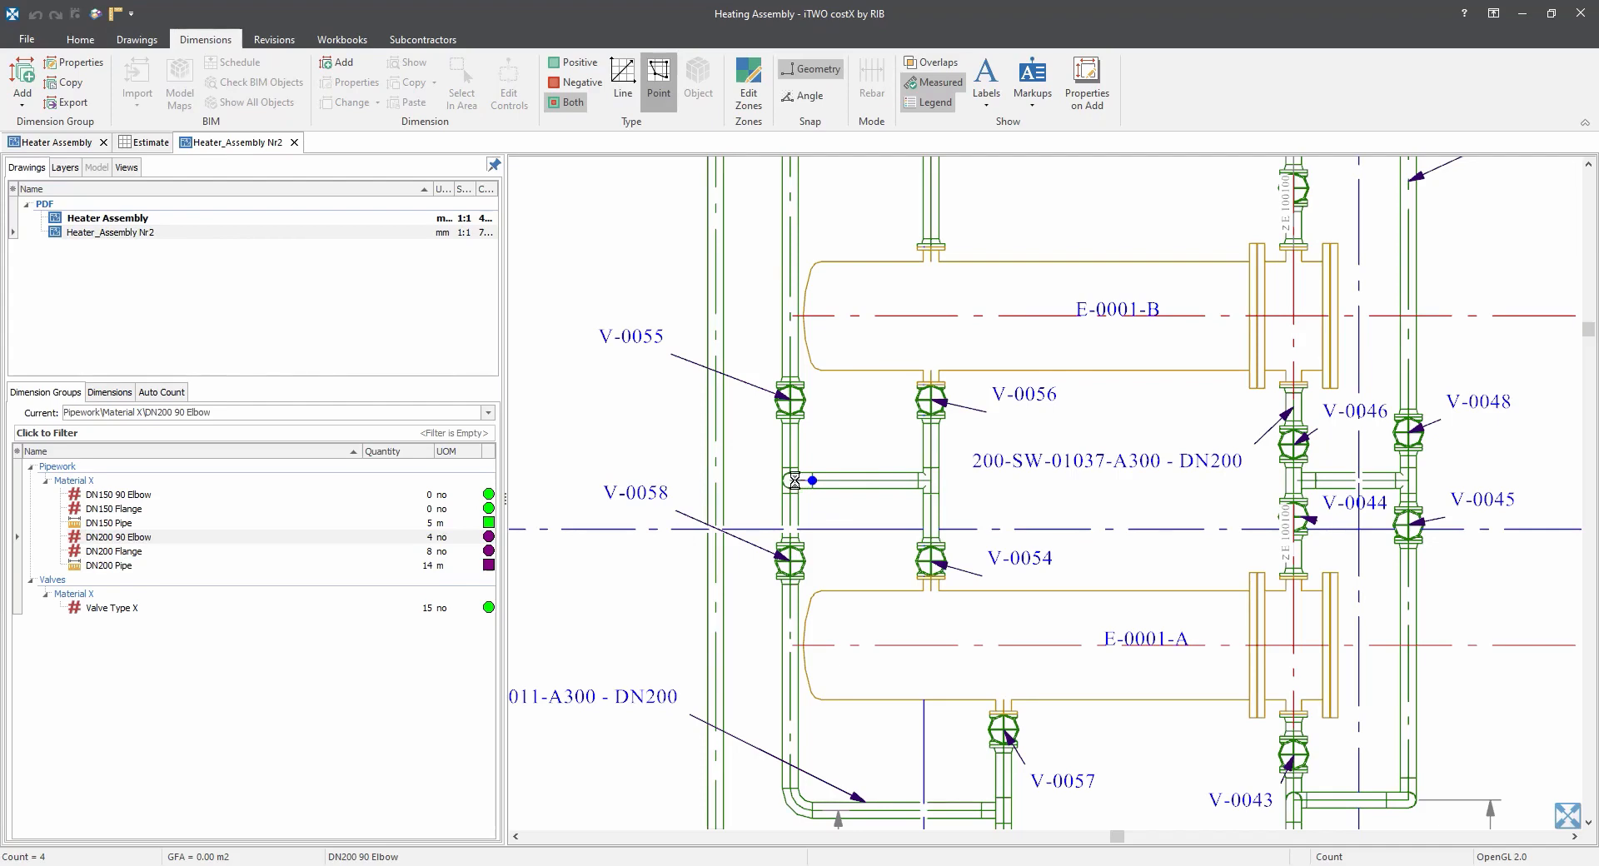
Count DN200 Flange items on both sides of valve V-0055, below valve V-0056 and above valve V-0054.
click(136, 551)
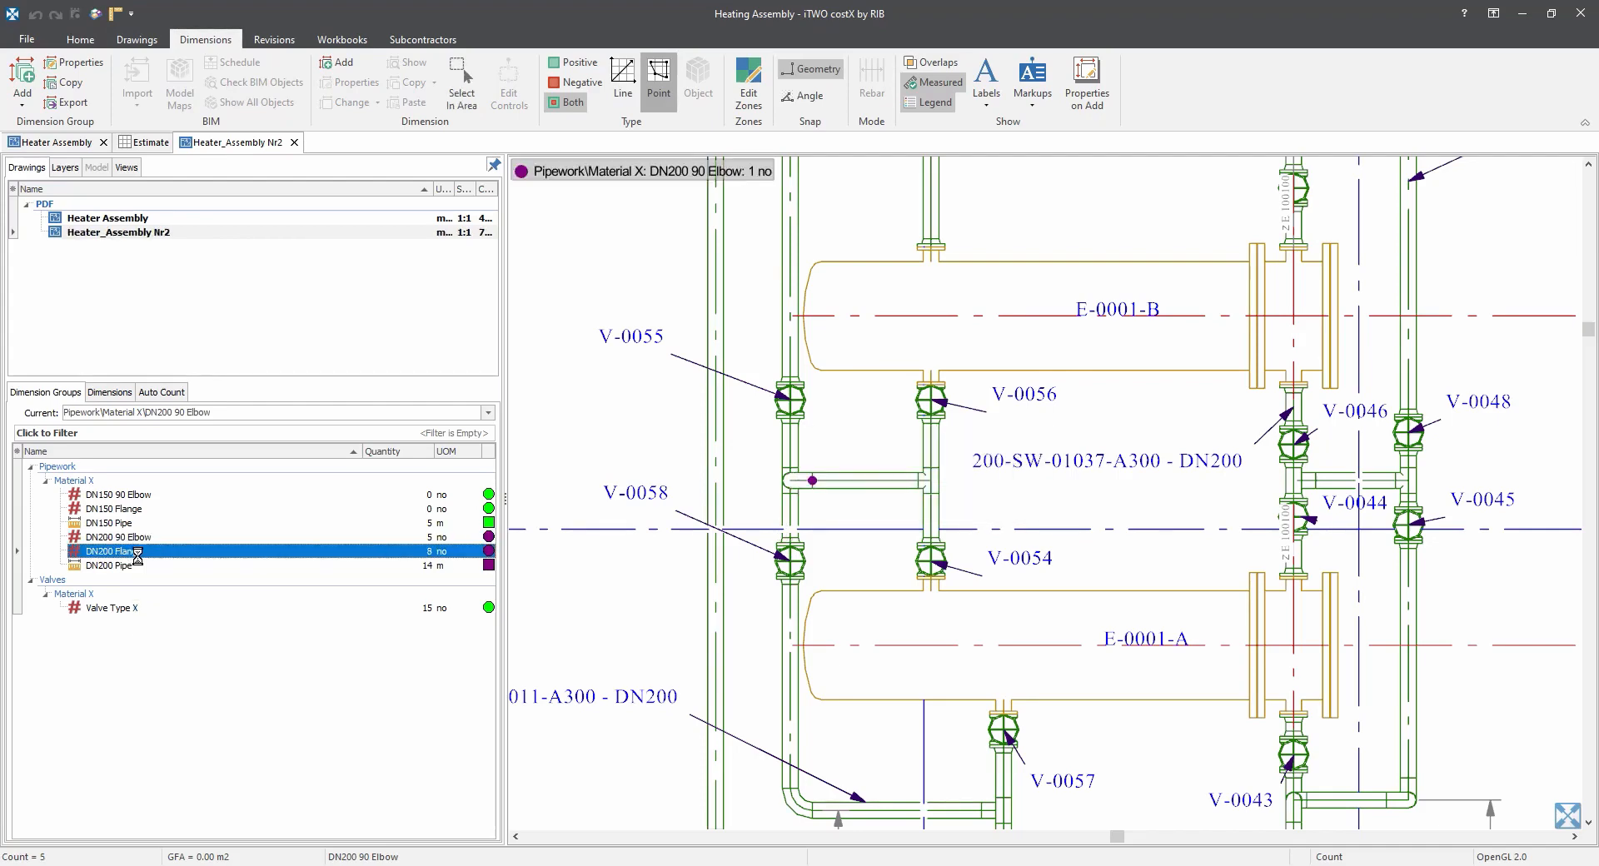
click(790, 423)
click(790, 377)
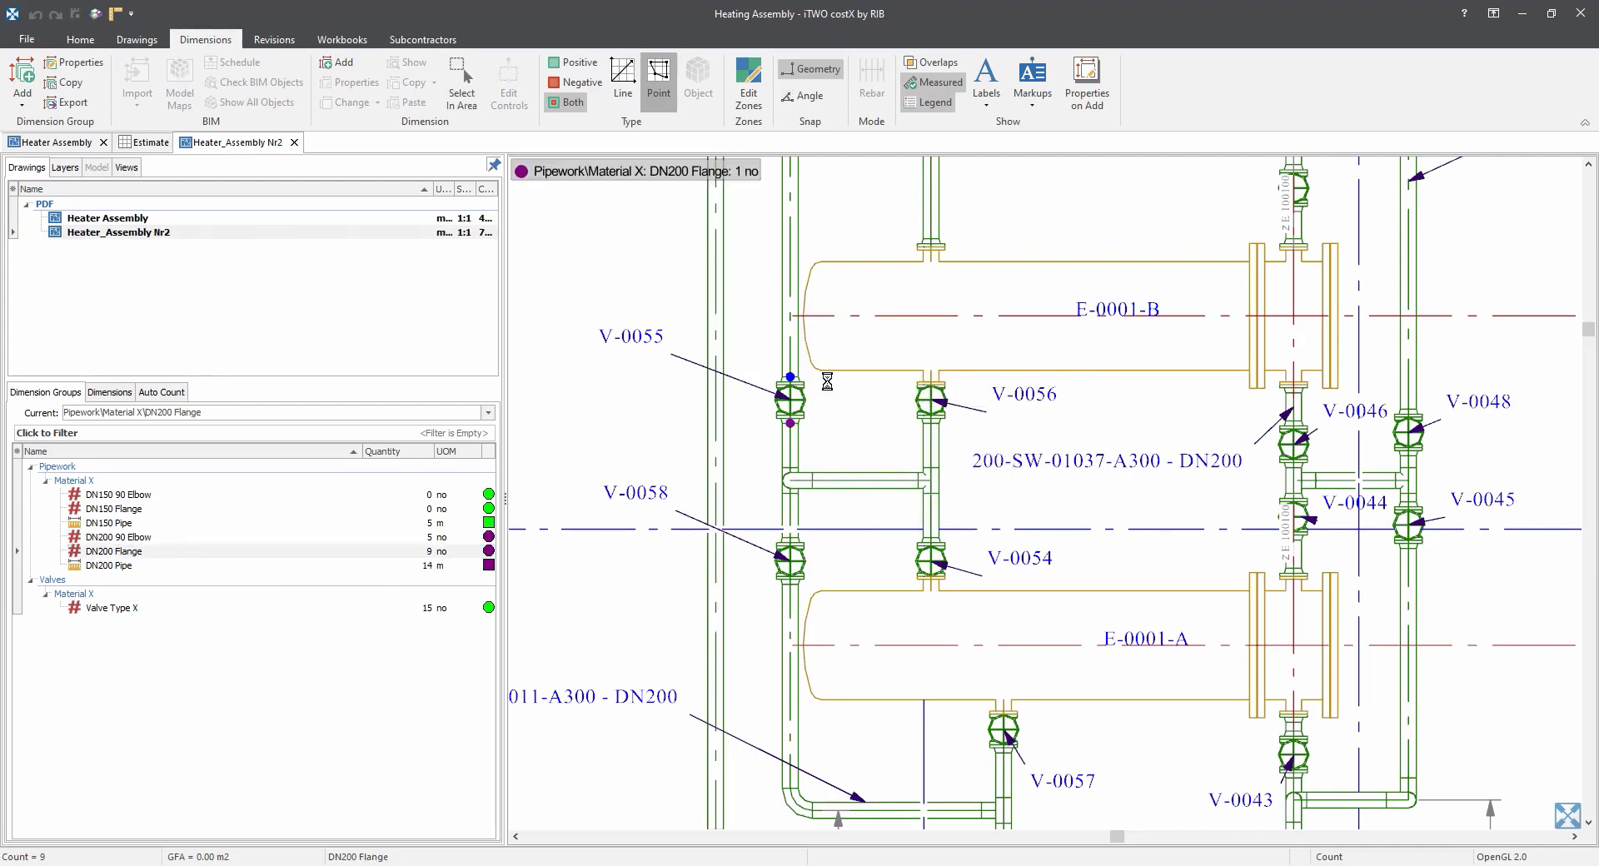
click(932, 423)
click(934, 533)
scroll(935, 532, down, 3)
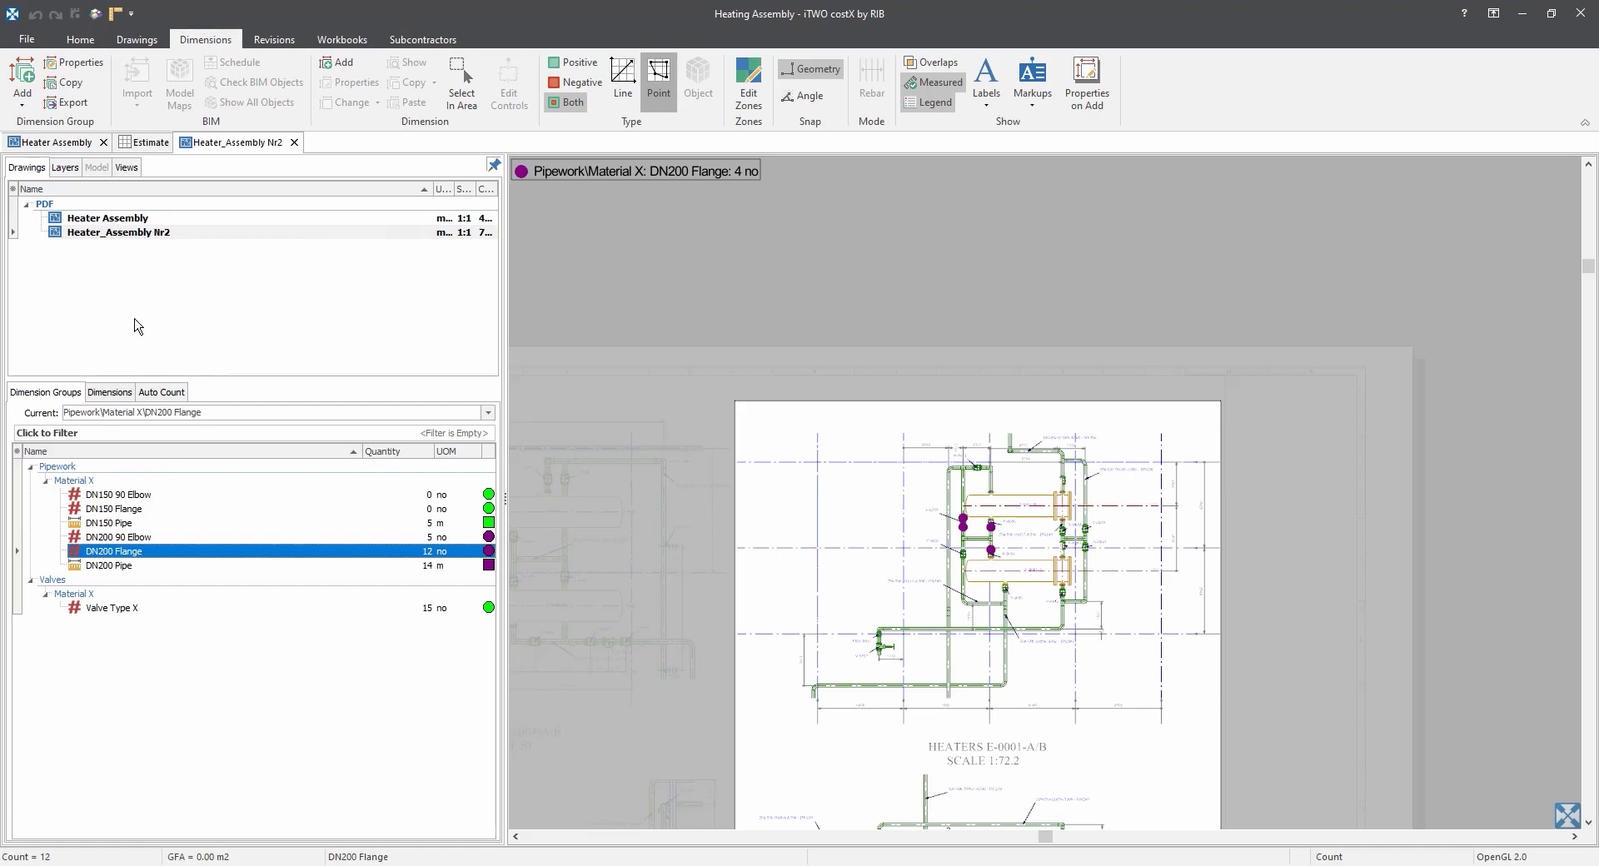
click(128, 555)
click(129, 511)
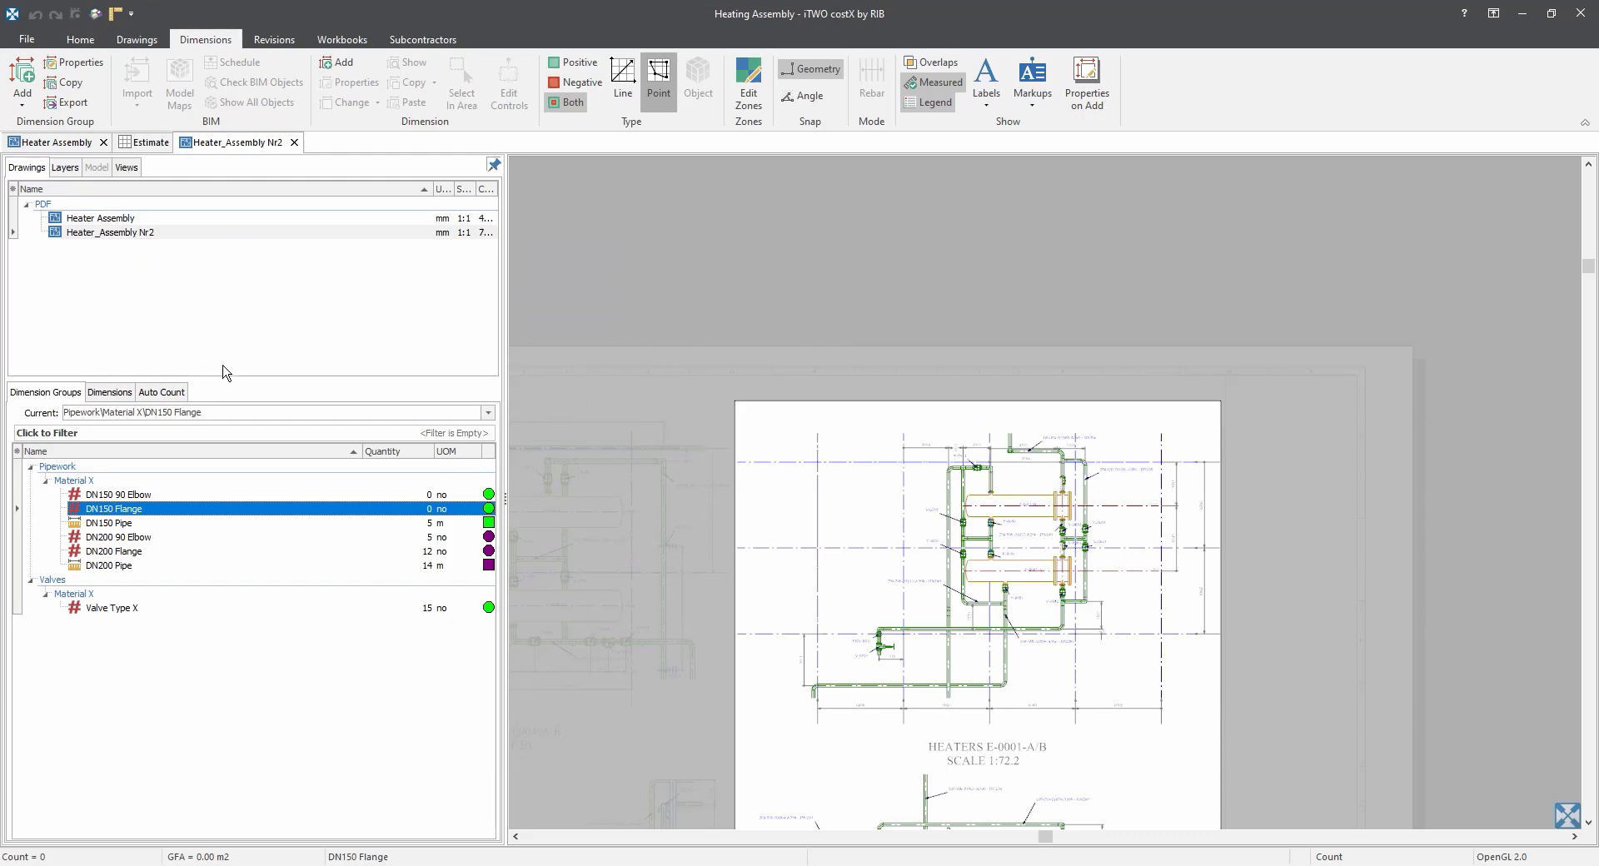
Open the Estimate workbook at its top-level cost sheet and recalculate it.
click(148, 143)
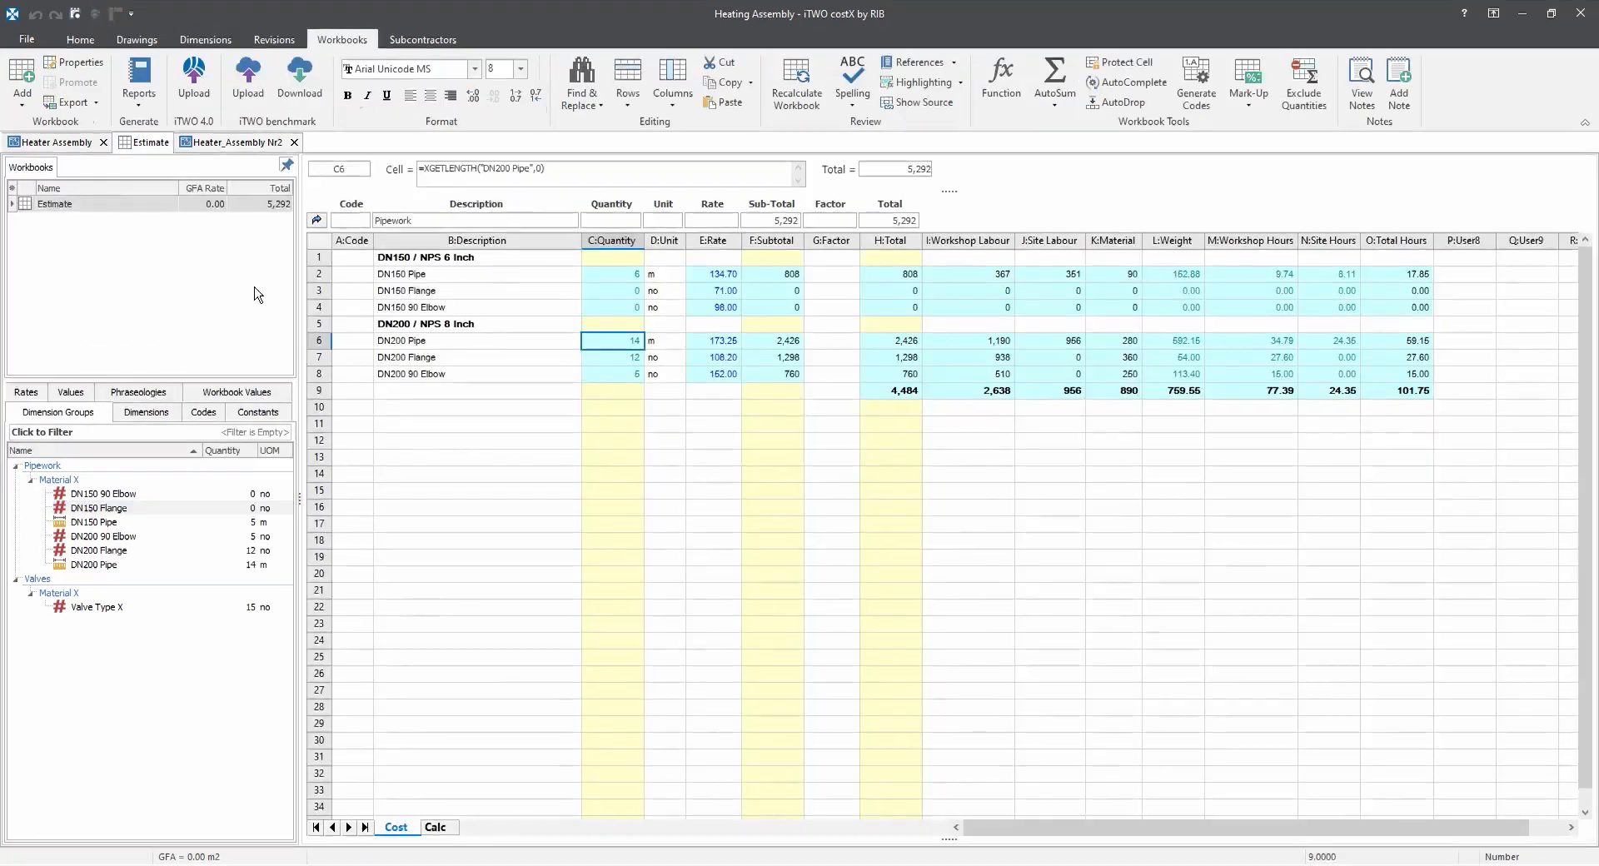
click(316, 220)
click(767, 303)
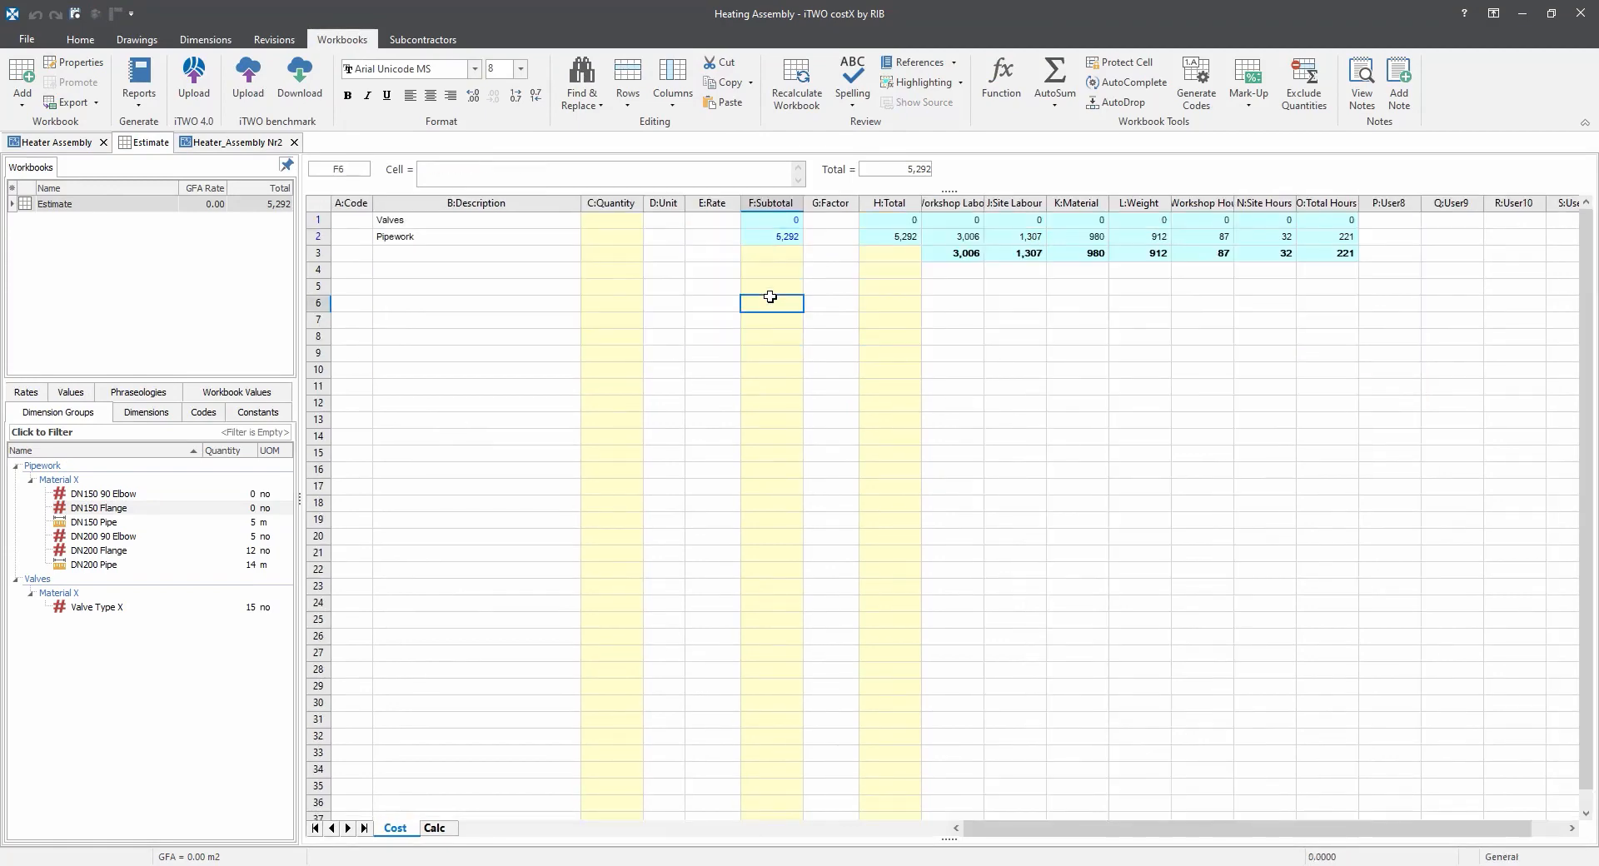
click(793, 81)
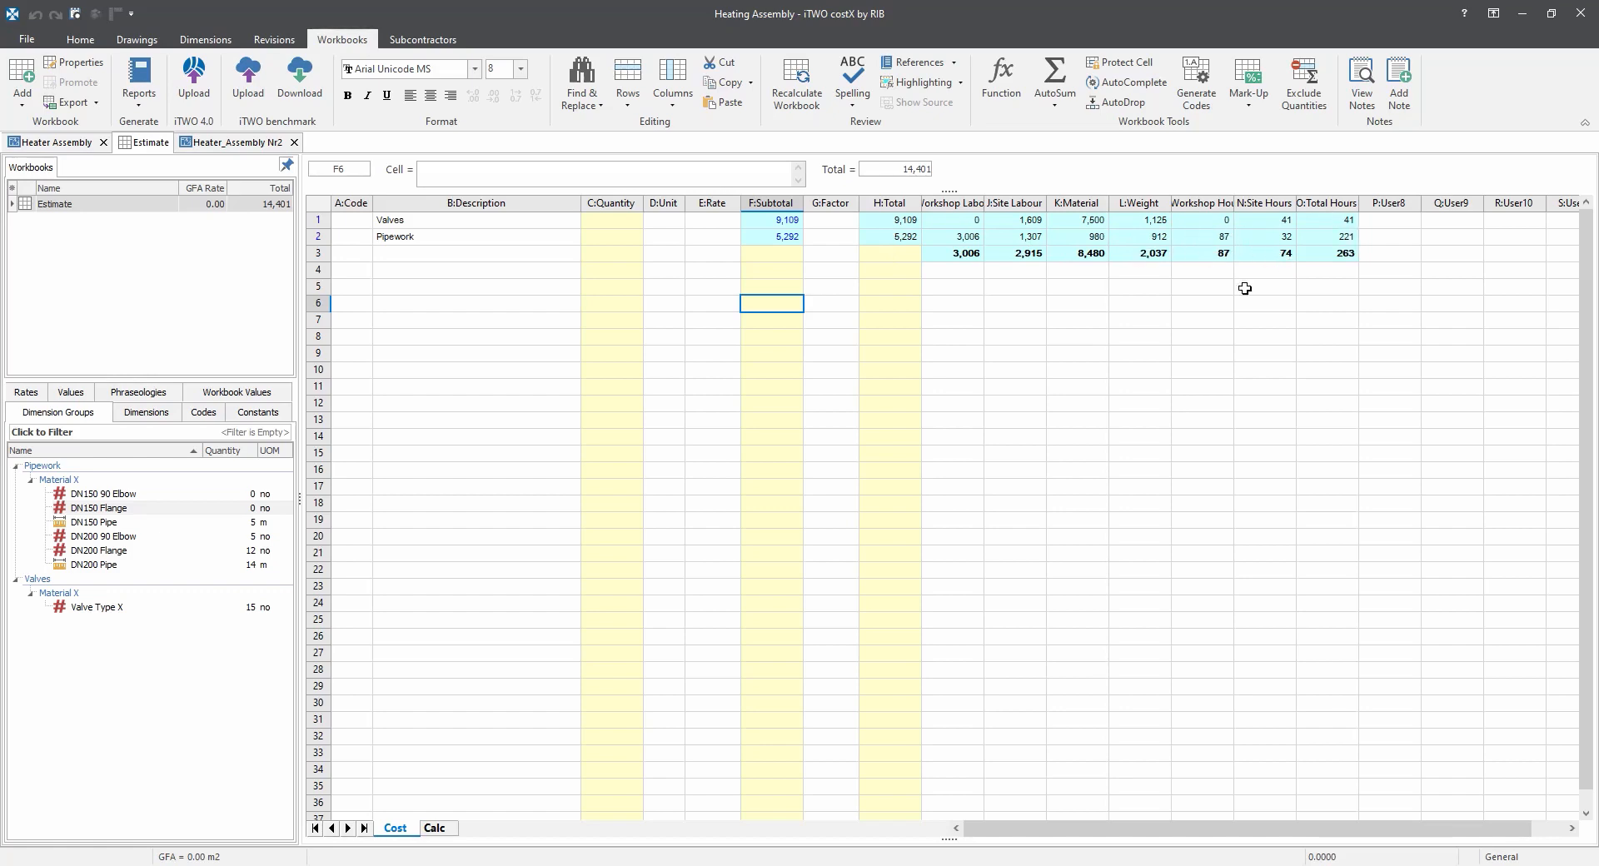
Open the Pipework cost breakdown and format the DN150 Pipe quantity to show two decimal places.
double_click(757, 238)
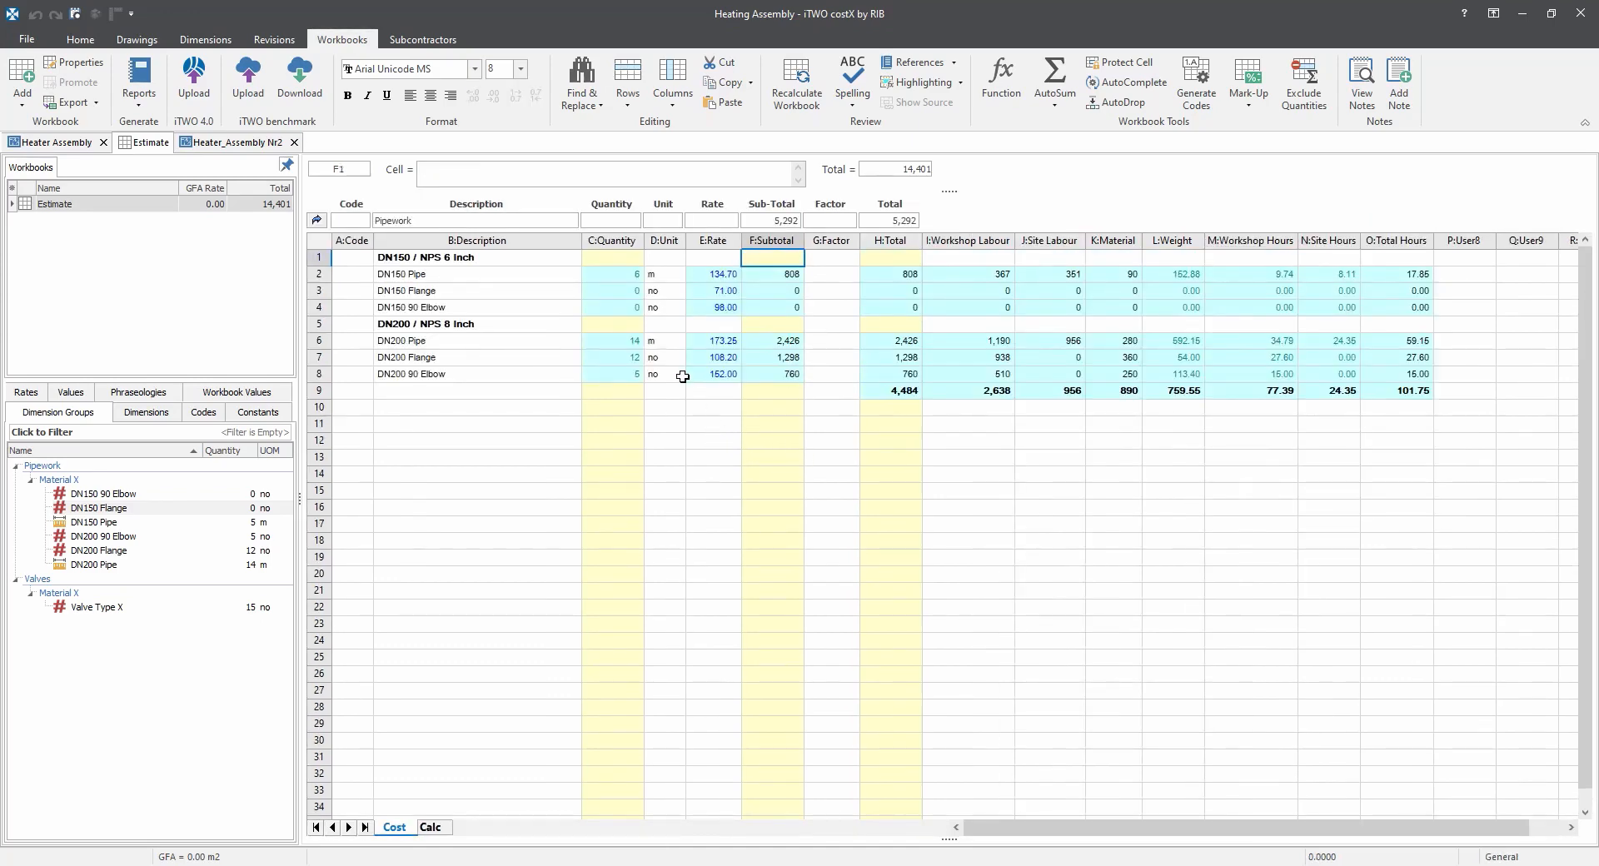
click(616, 280)
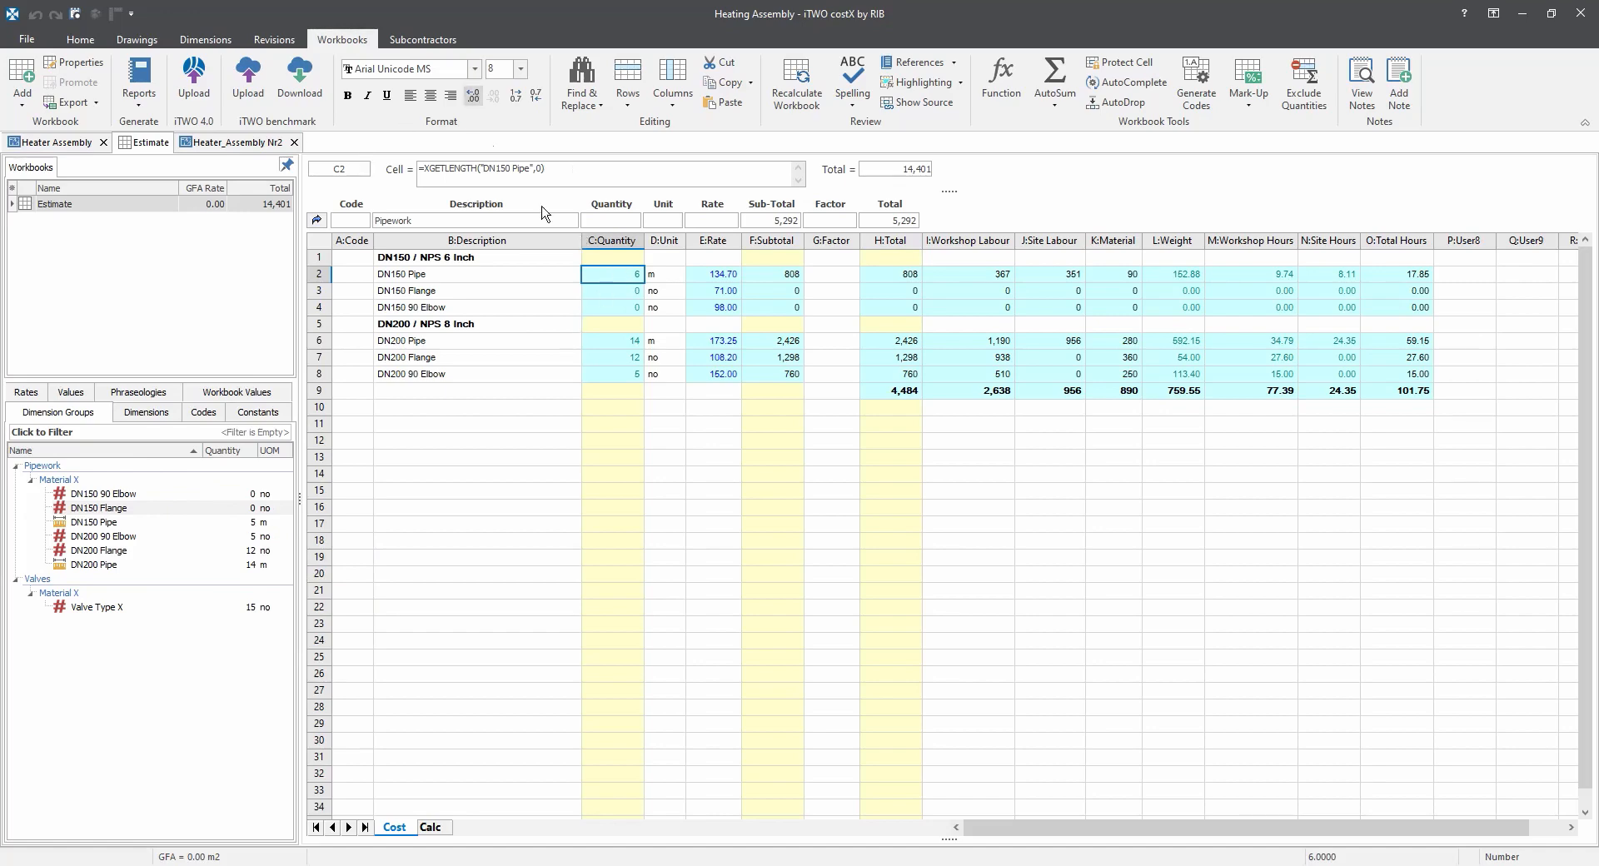
click(472, 98)
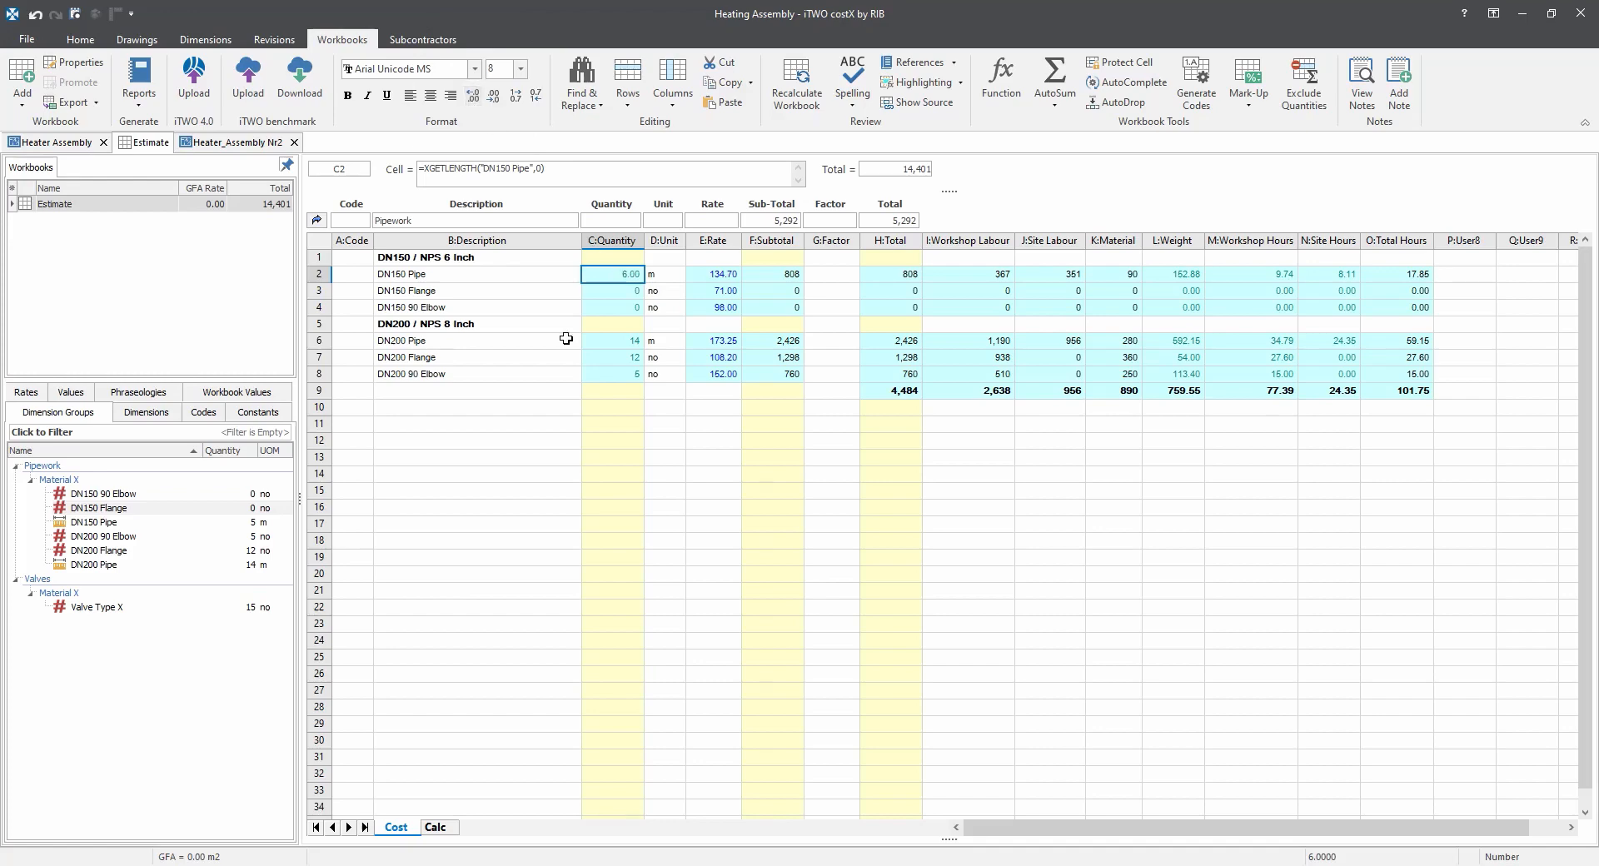
Try different rounding precisions on the DN150 Pipe length quantity and format it to show no decimal places.
click(516, 95)
click(543, 170)
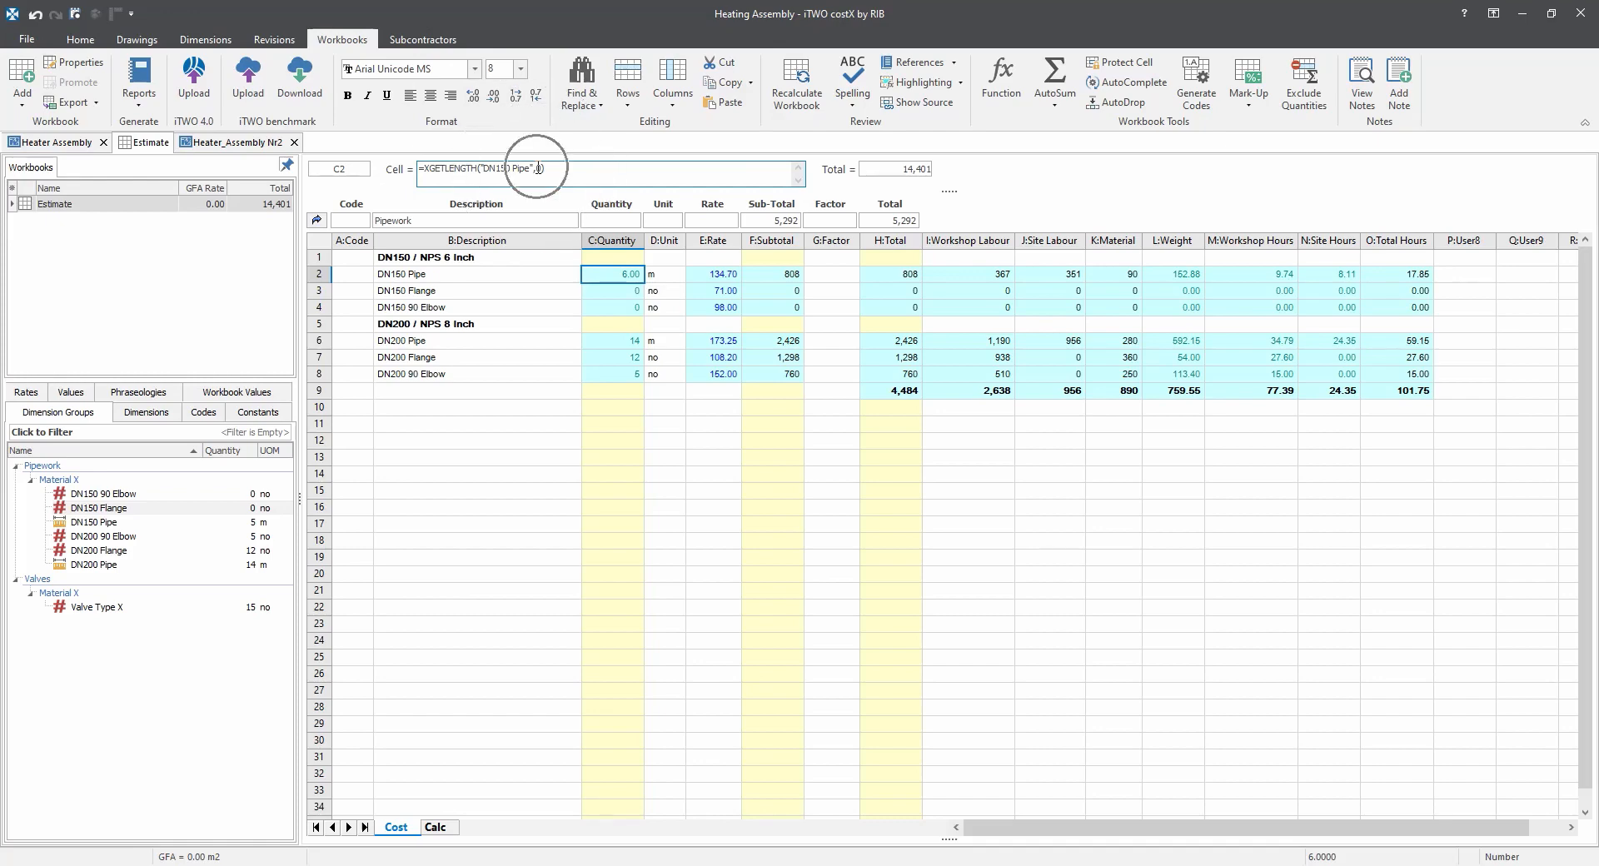
click(516, 98)
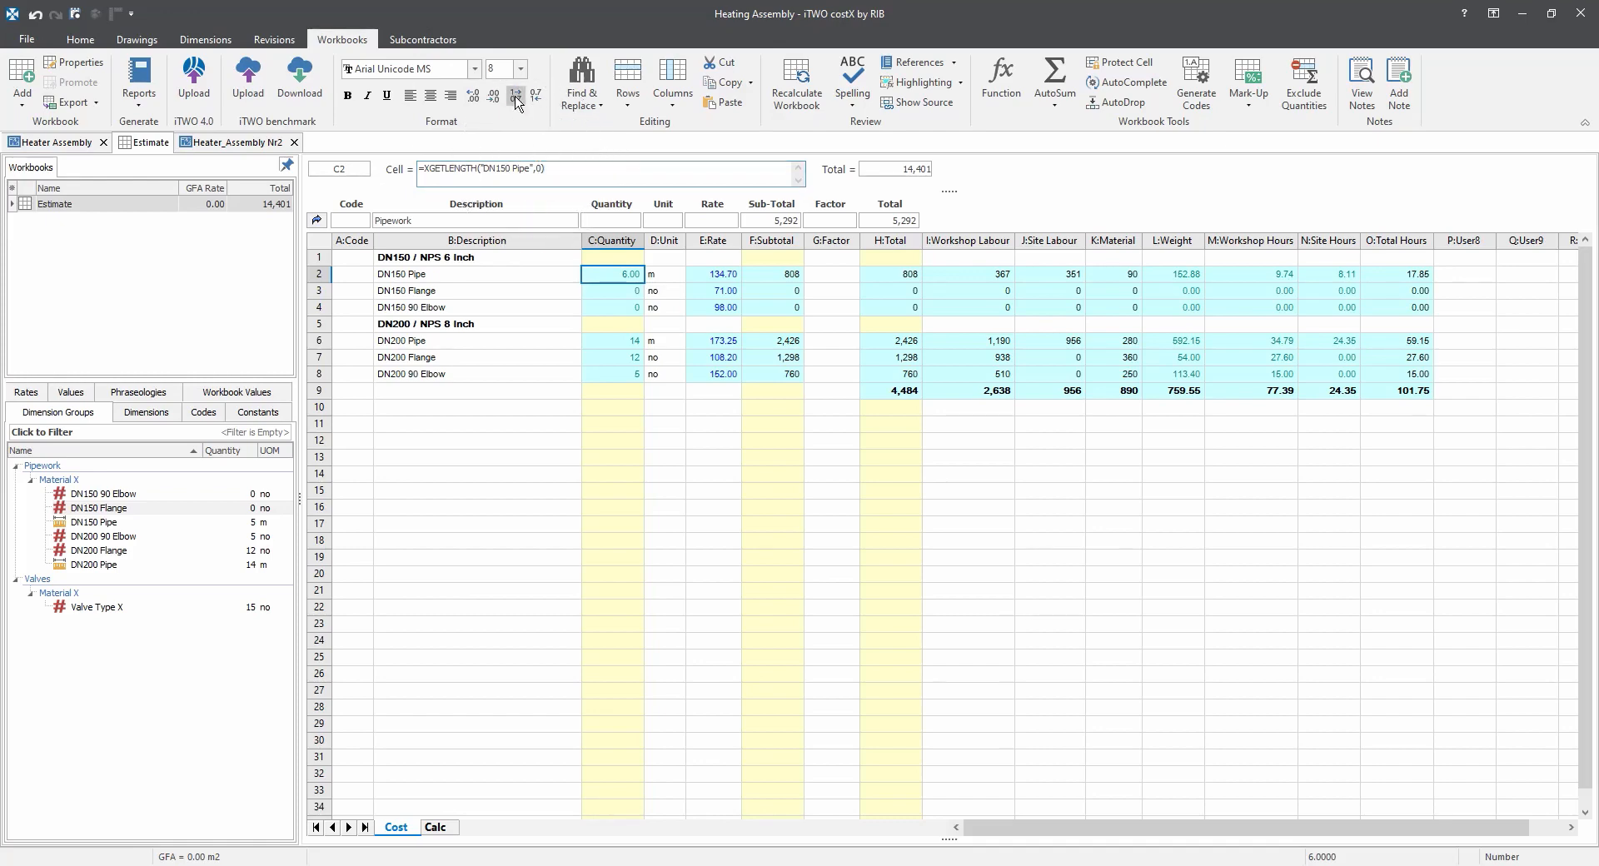
click(516, 98)
click(516, 98)
click(535, 98)
click(536, 98)
click(492, 95)
click(492, 96)
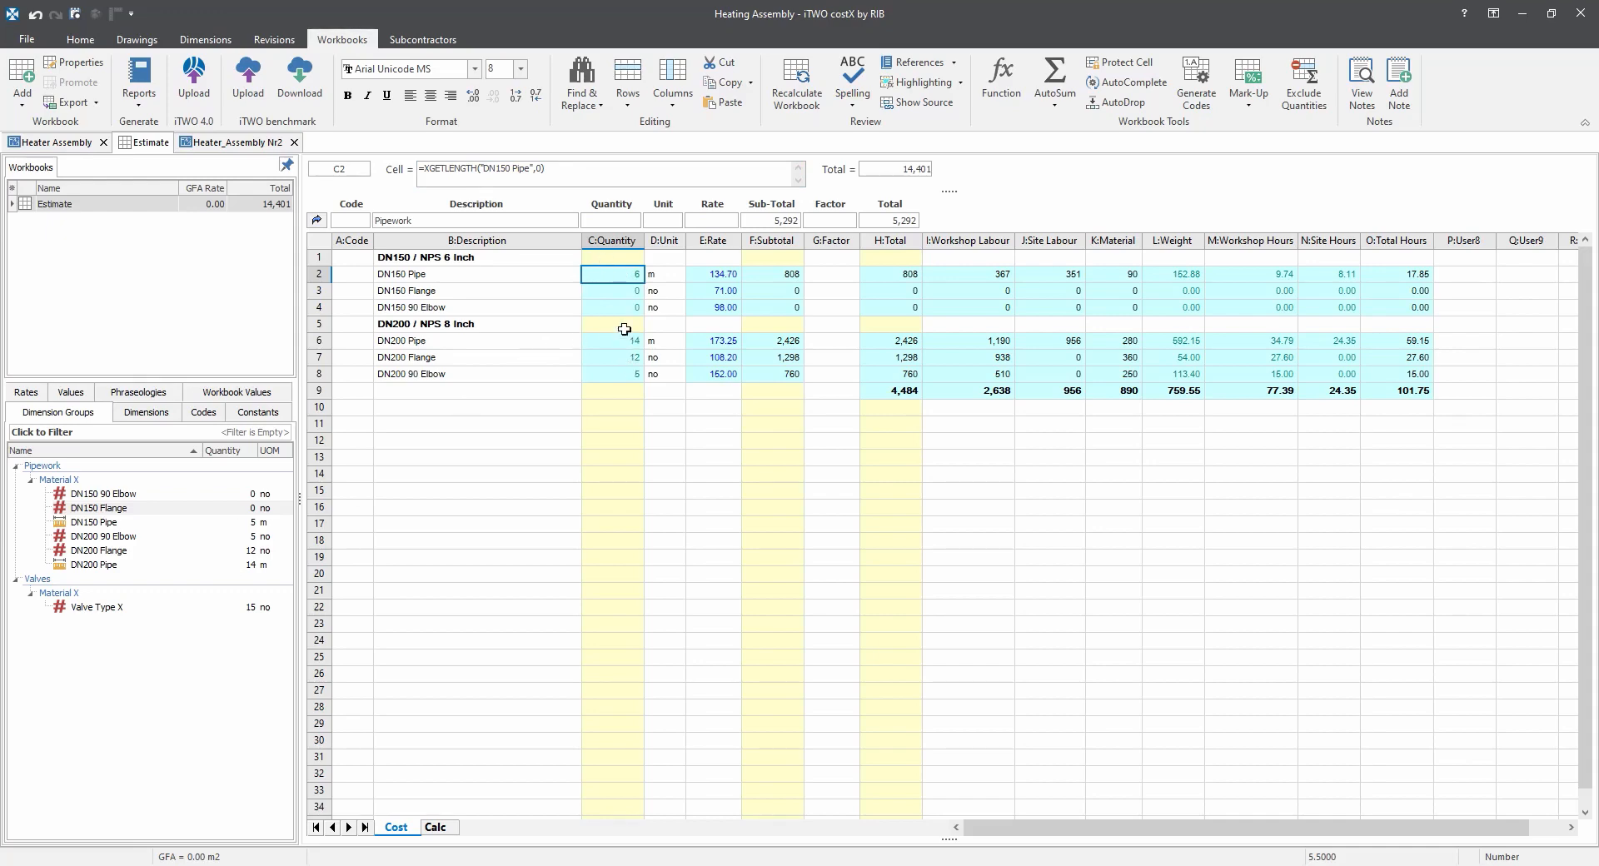
Open the DN150 Pipe rate build-up and review its Workshop Labour and Site Labour quantities.
click(703, 277)
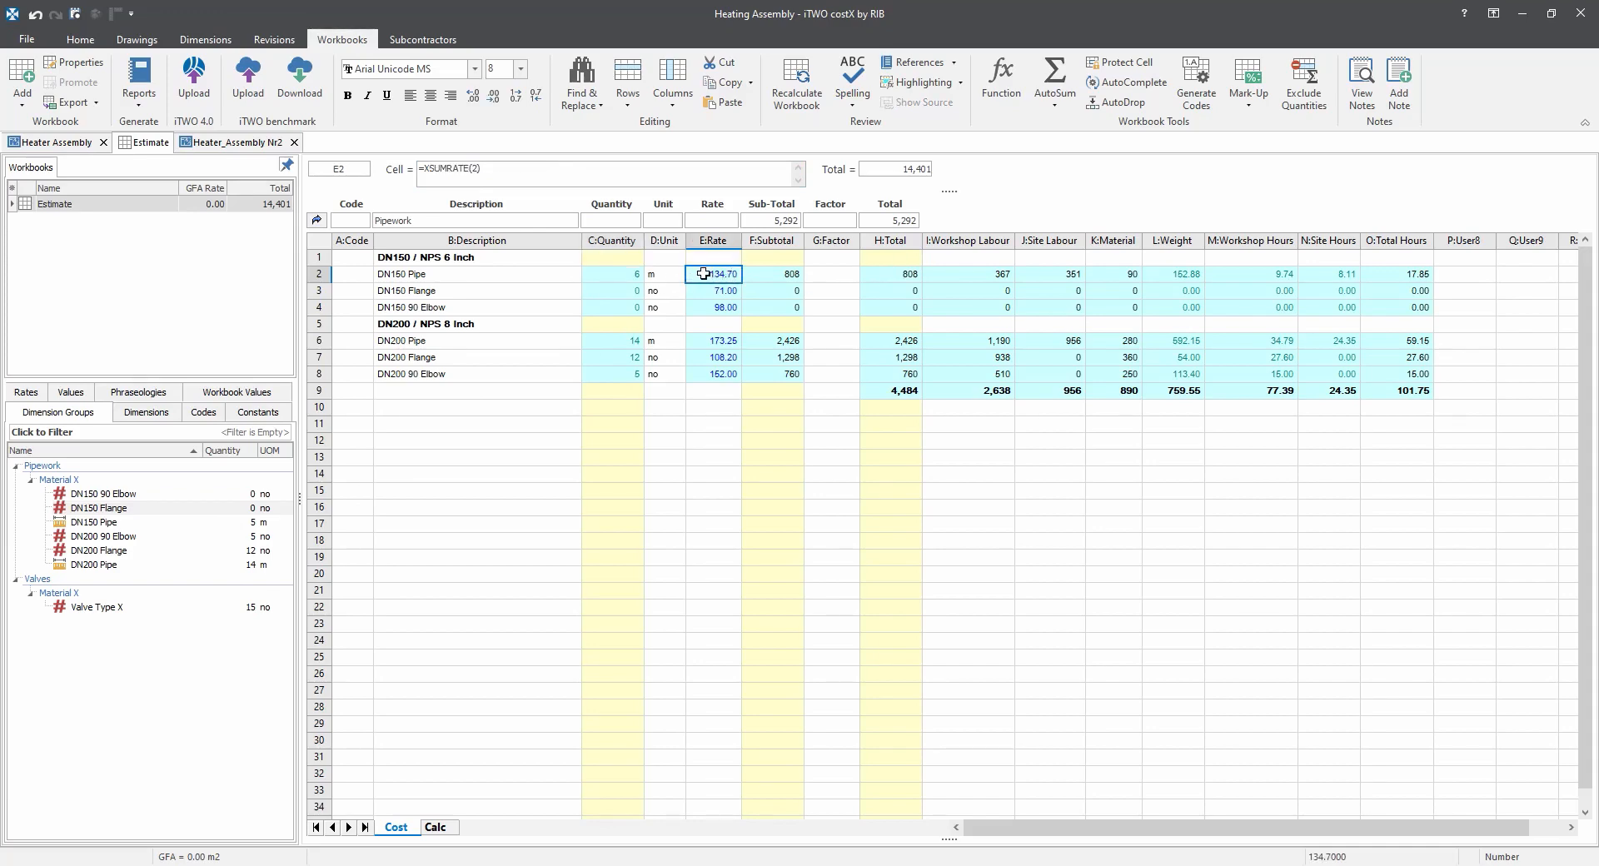
double_click(704, 273)
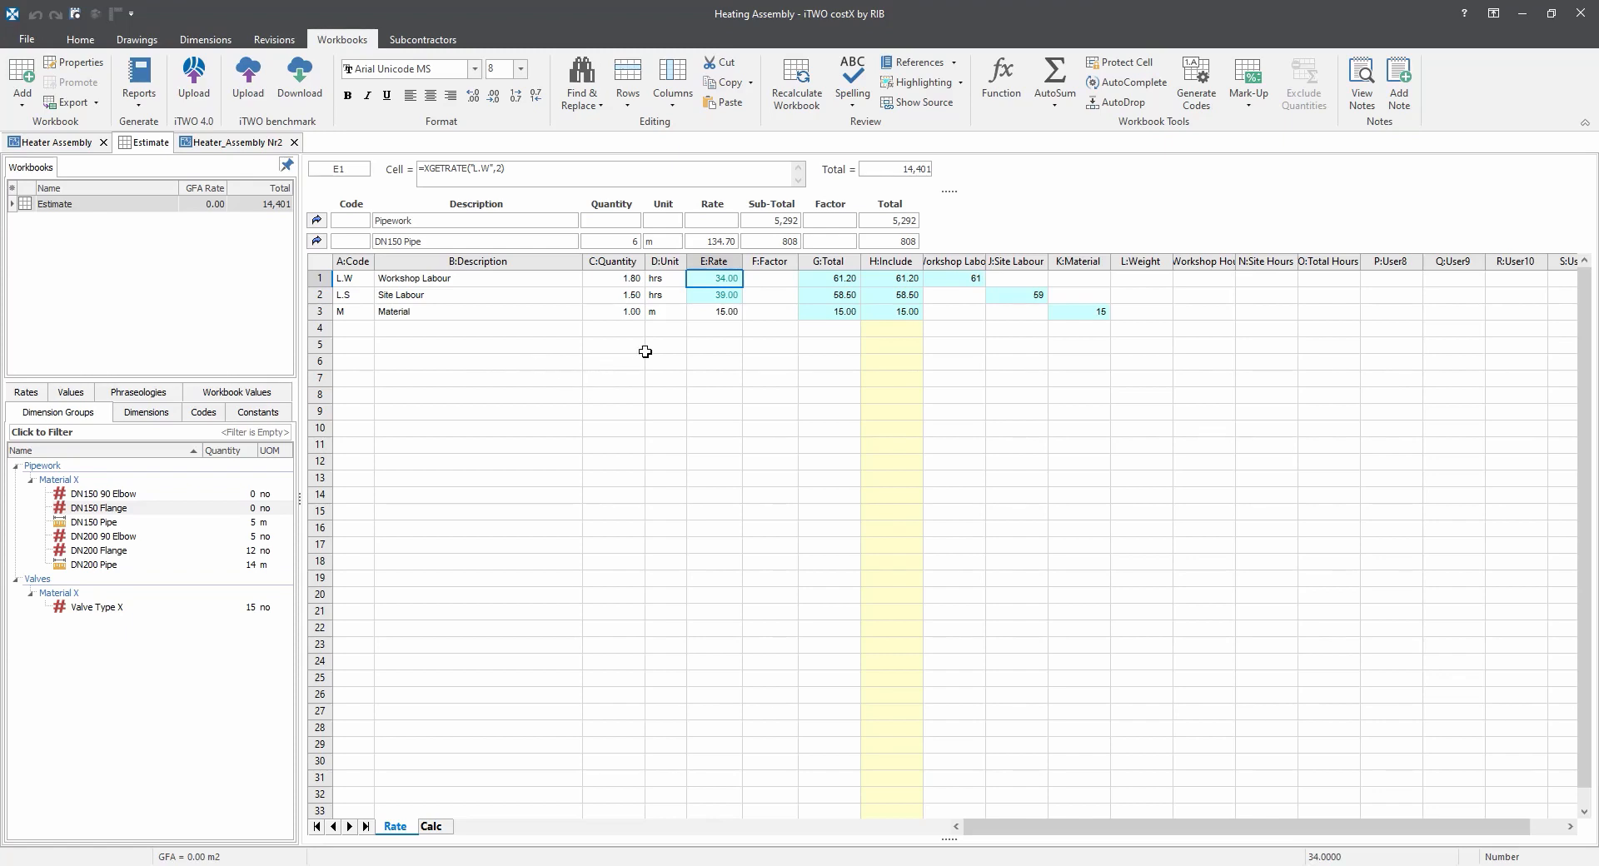
click(617, 282)
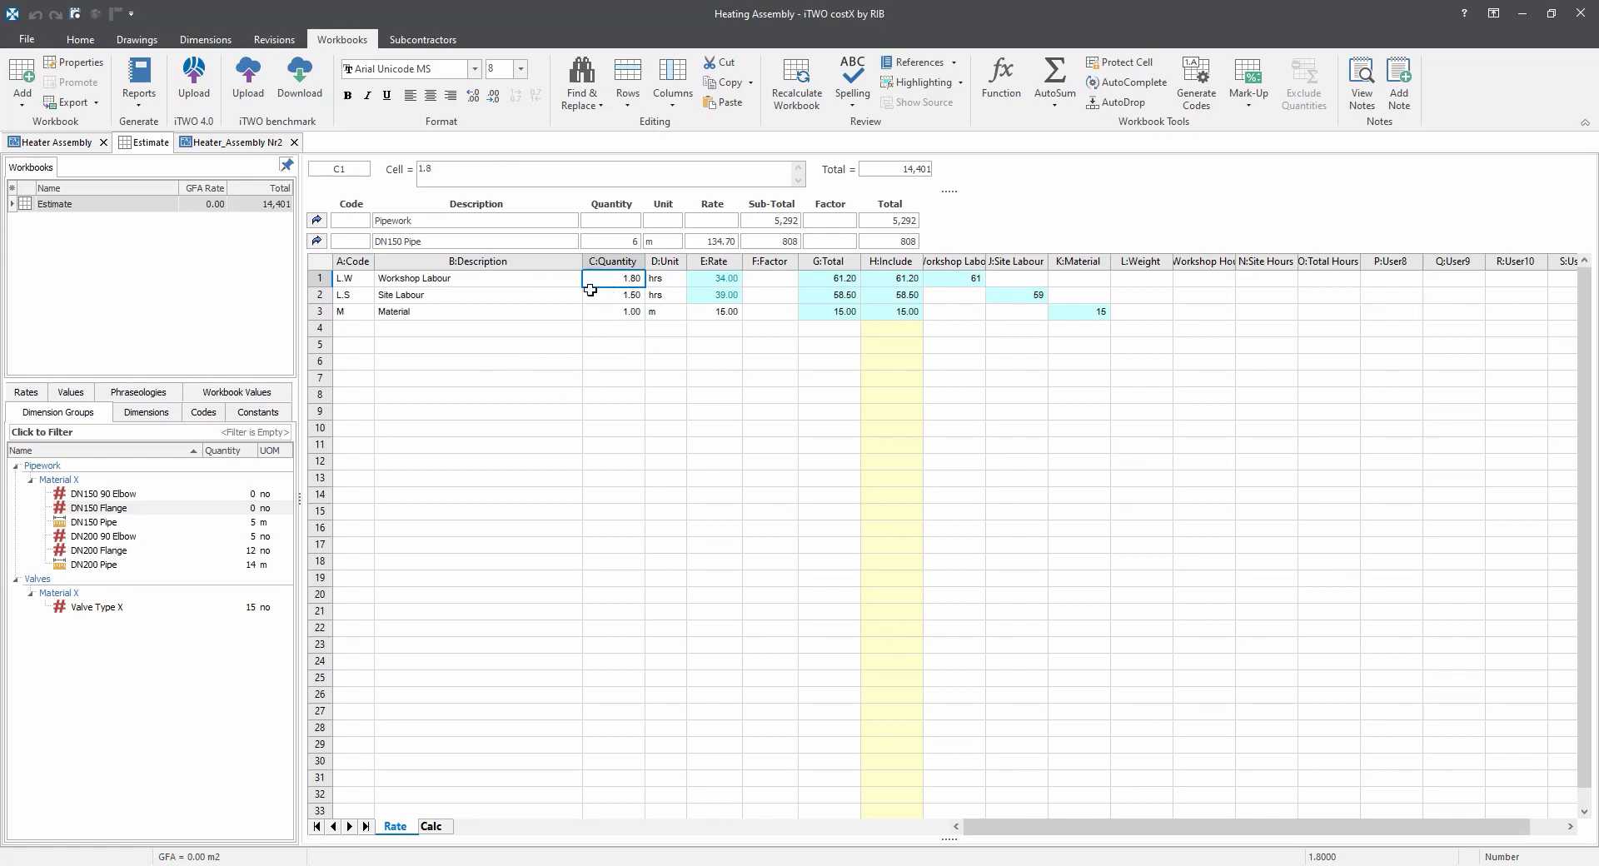
click(616, 298)
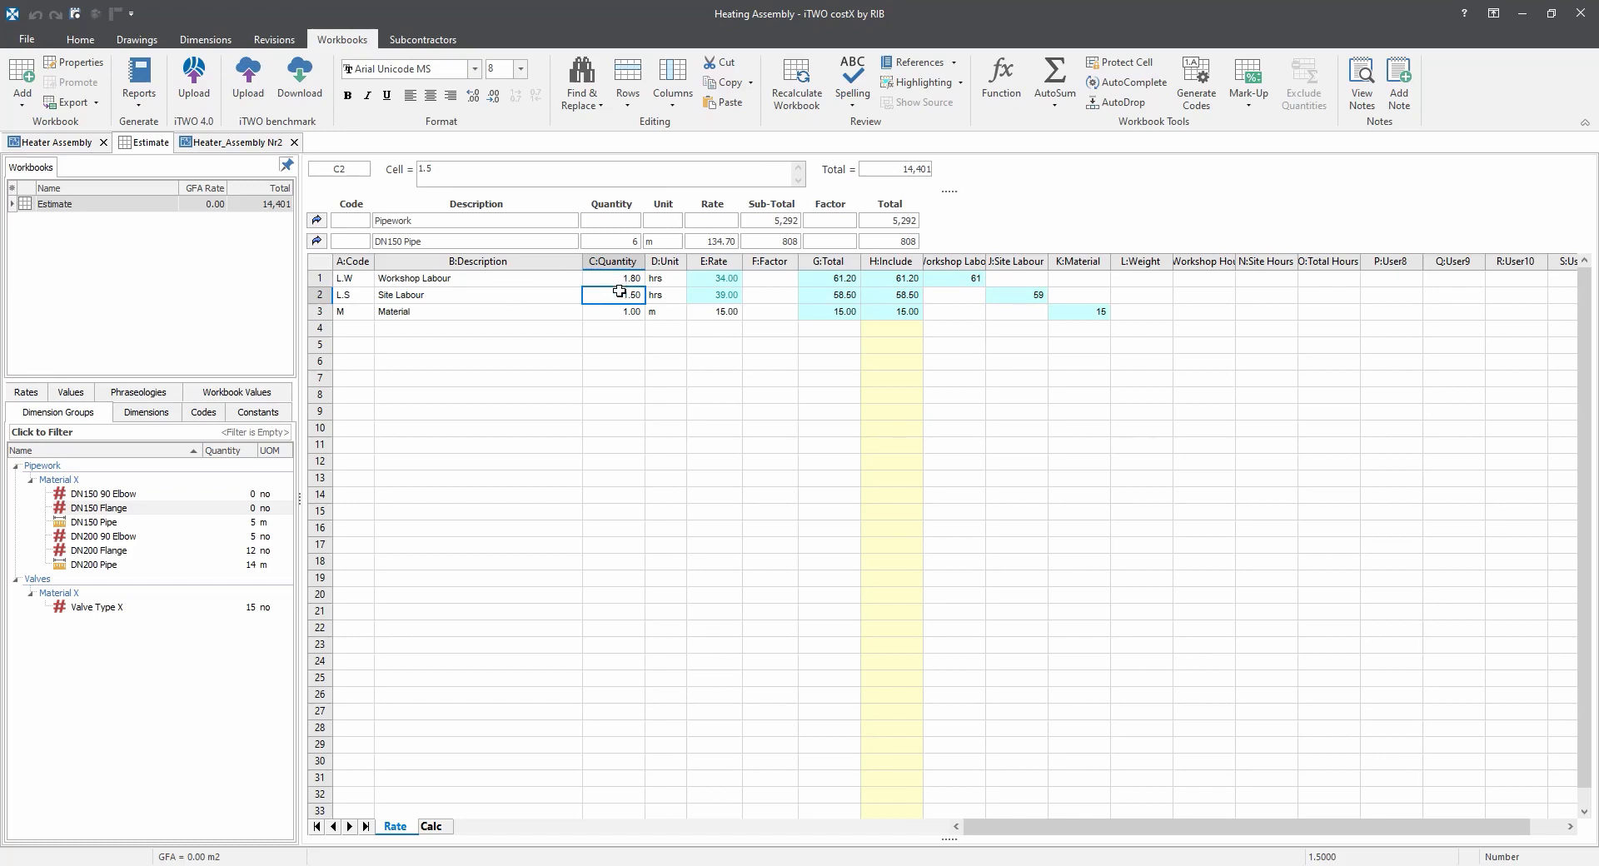
Show the source of the Workshop Labour rate in the DN150 Pipe build-up and close its Rate Properties unchanged.
click(717, 278)
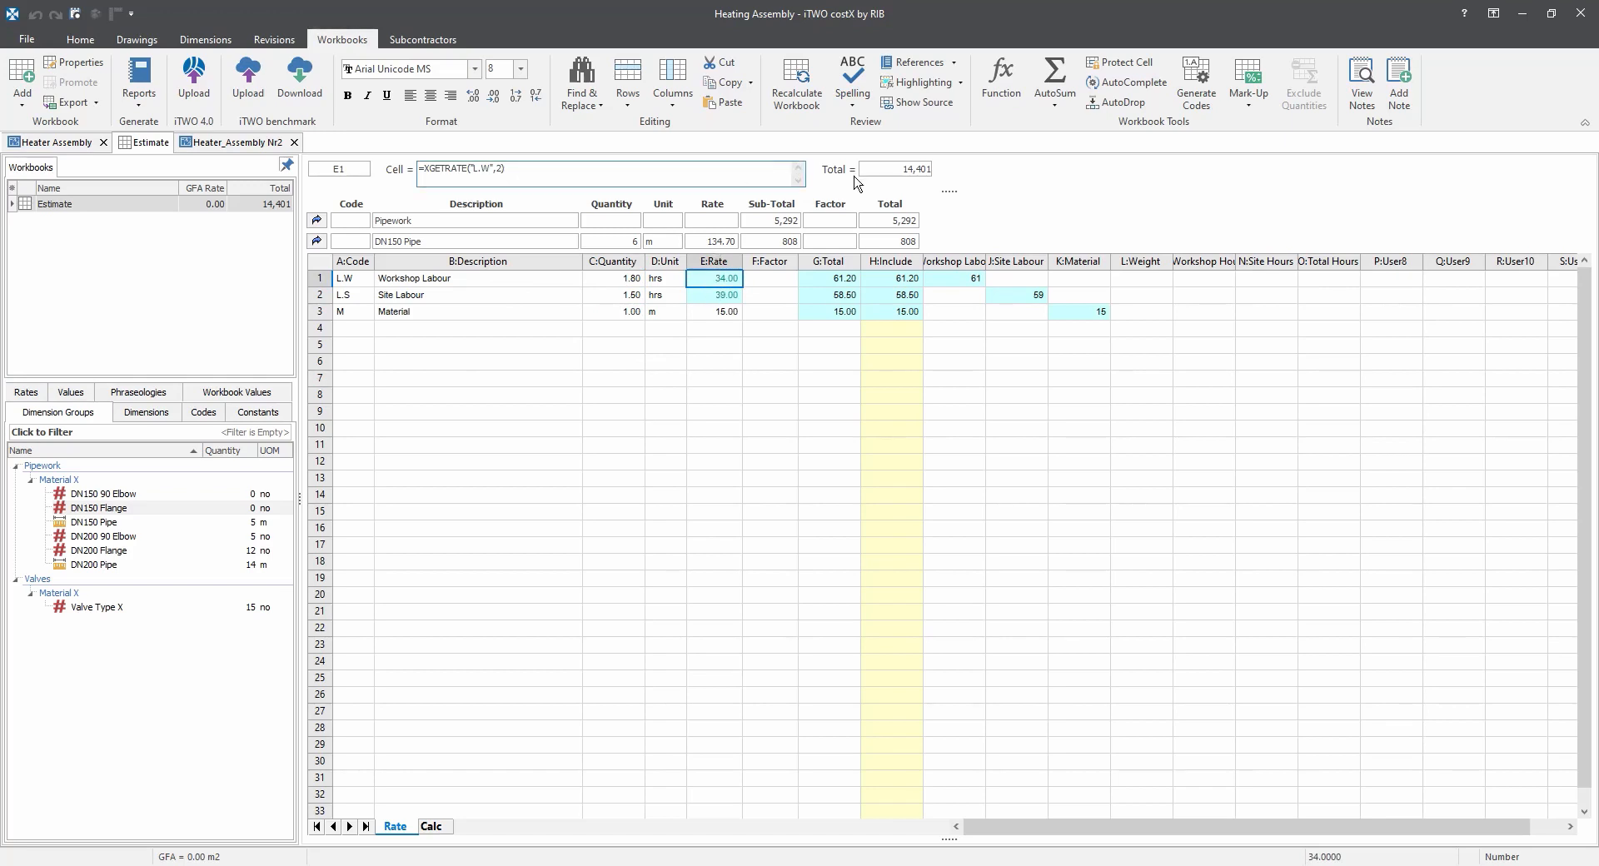
click(916, 101)
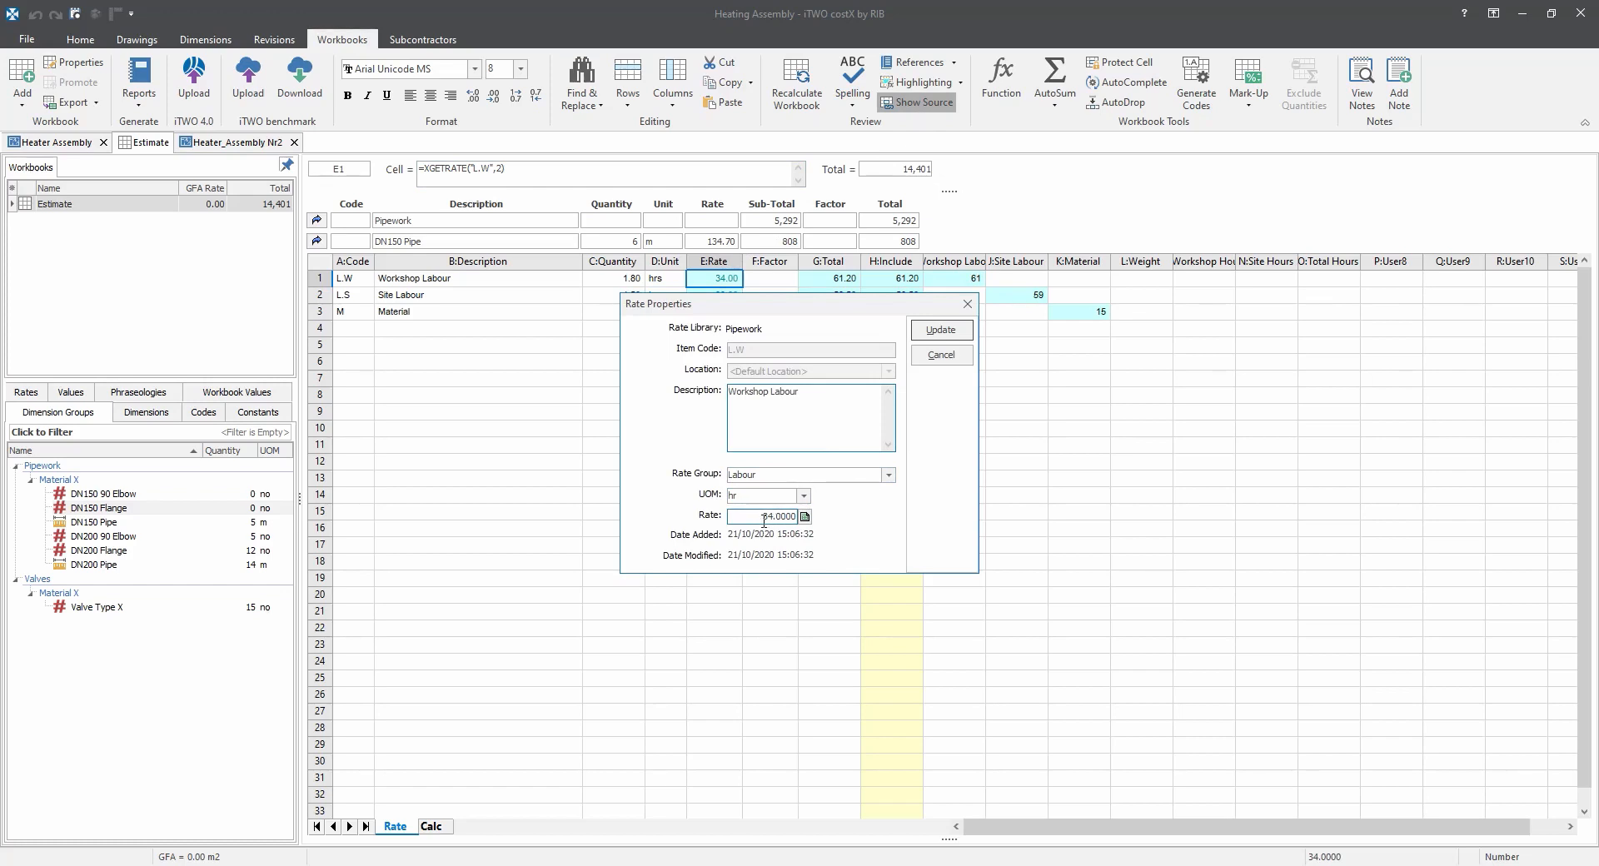
click(939, 356)
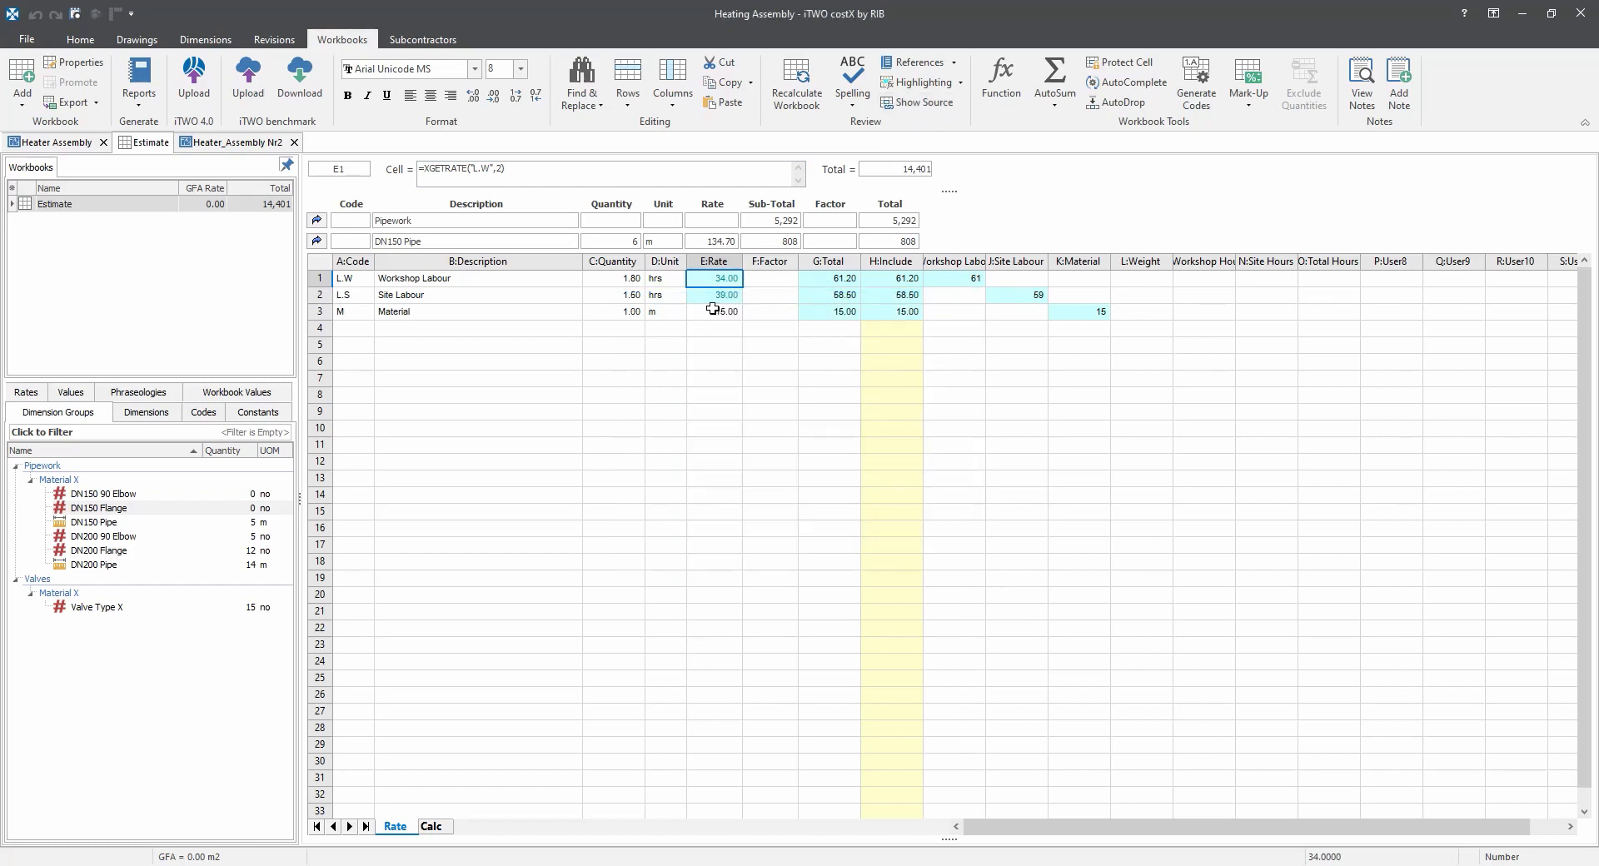
Examine how the DN150 Pipe build-up assigns line totals to the Workshop Labour, Site Labour and Material columns.
click(966, 323)
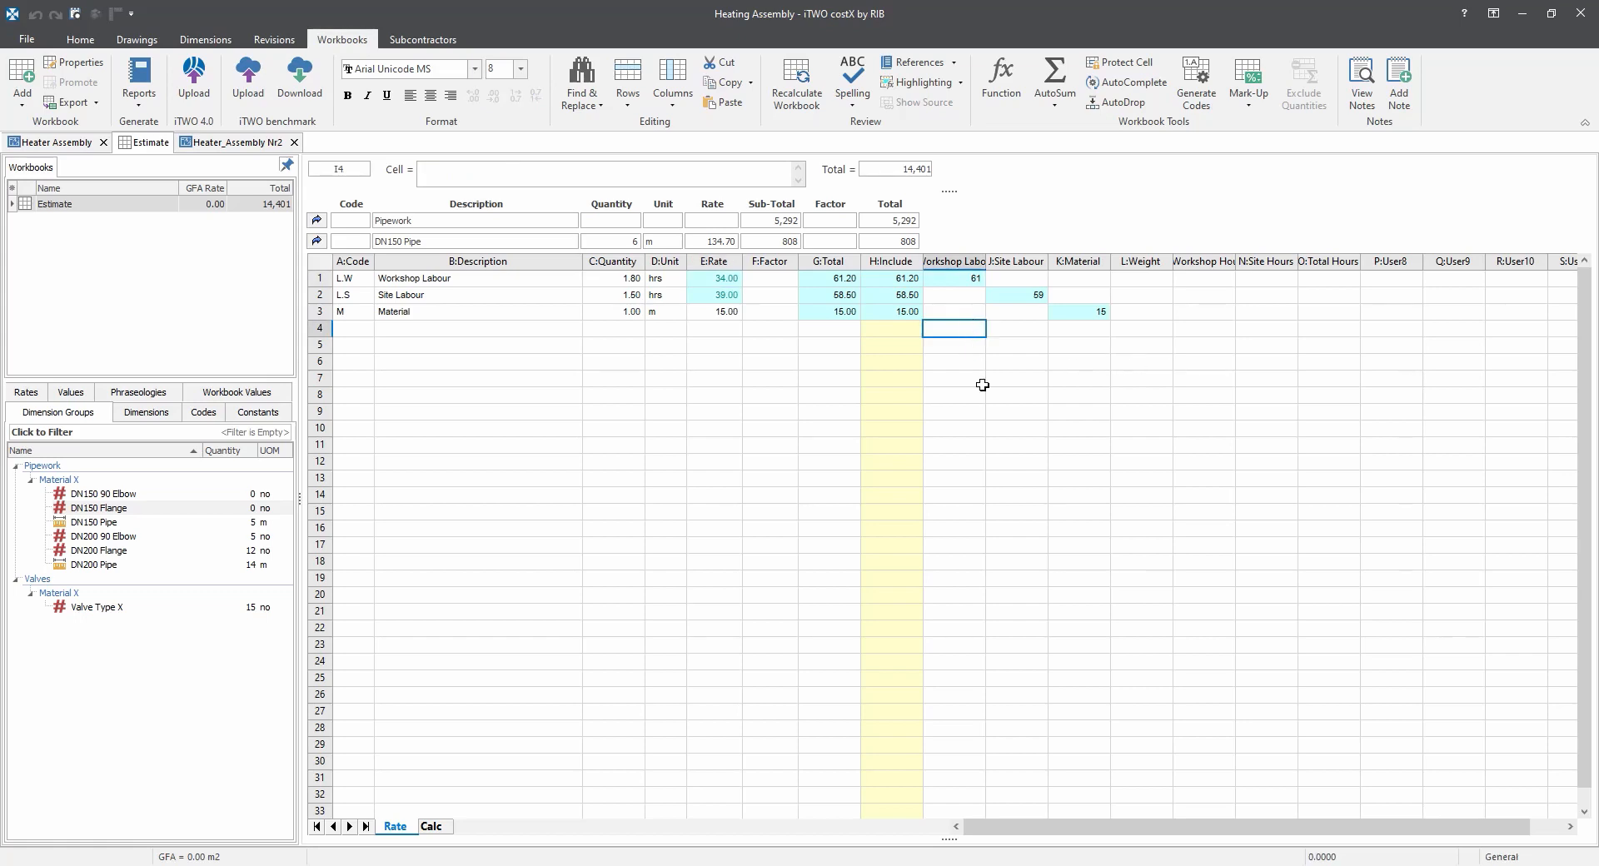
click(956, 280)
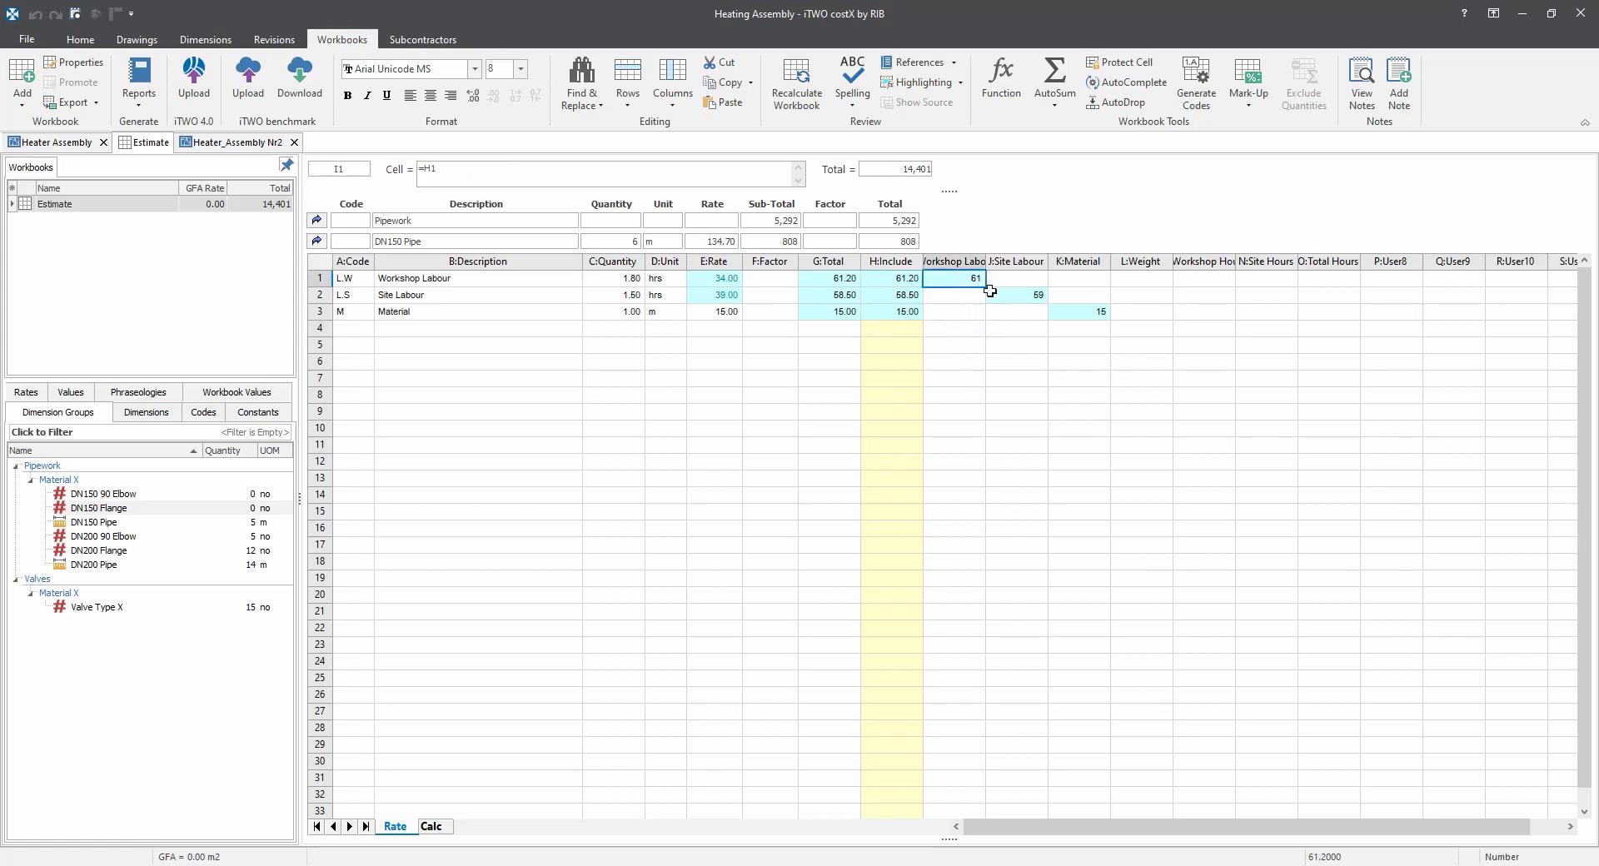
click(996, 299)
click(954, 282)
drag(954, 296, 954, 439)
click(1011, 291)
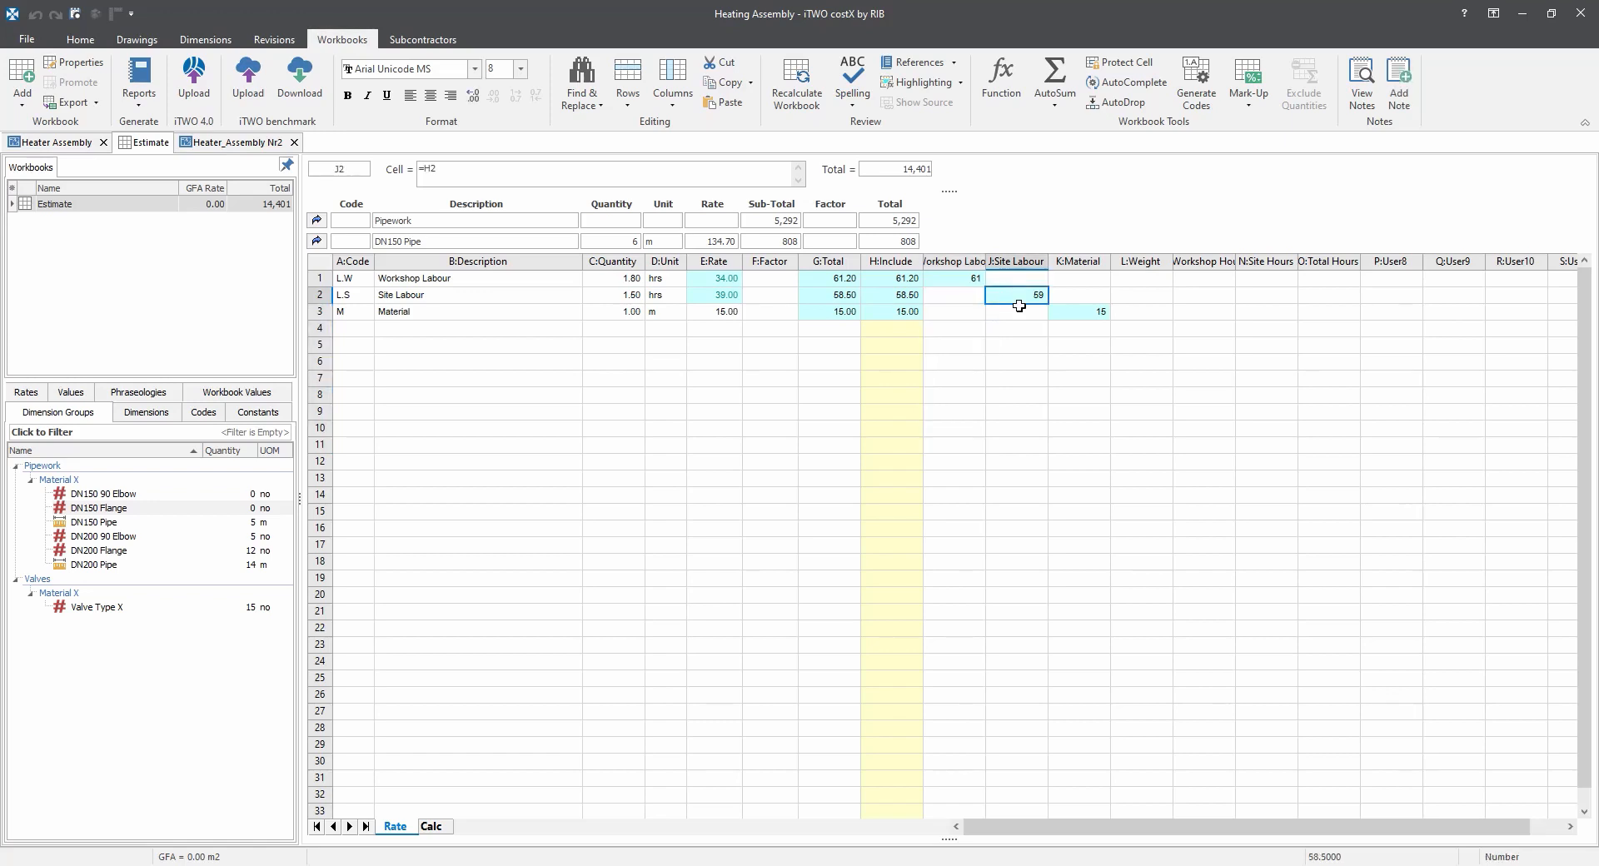
drag(1020, 308, 1021, 405)
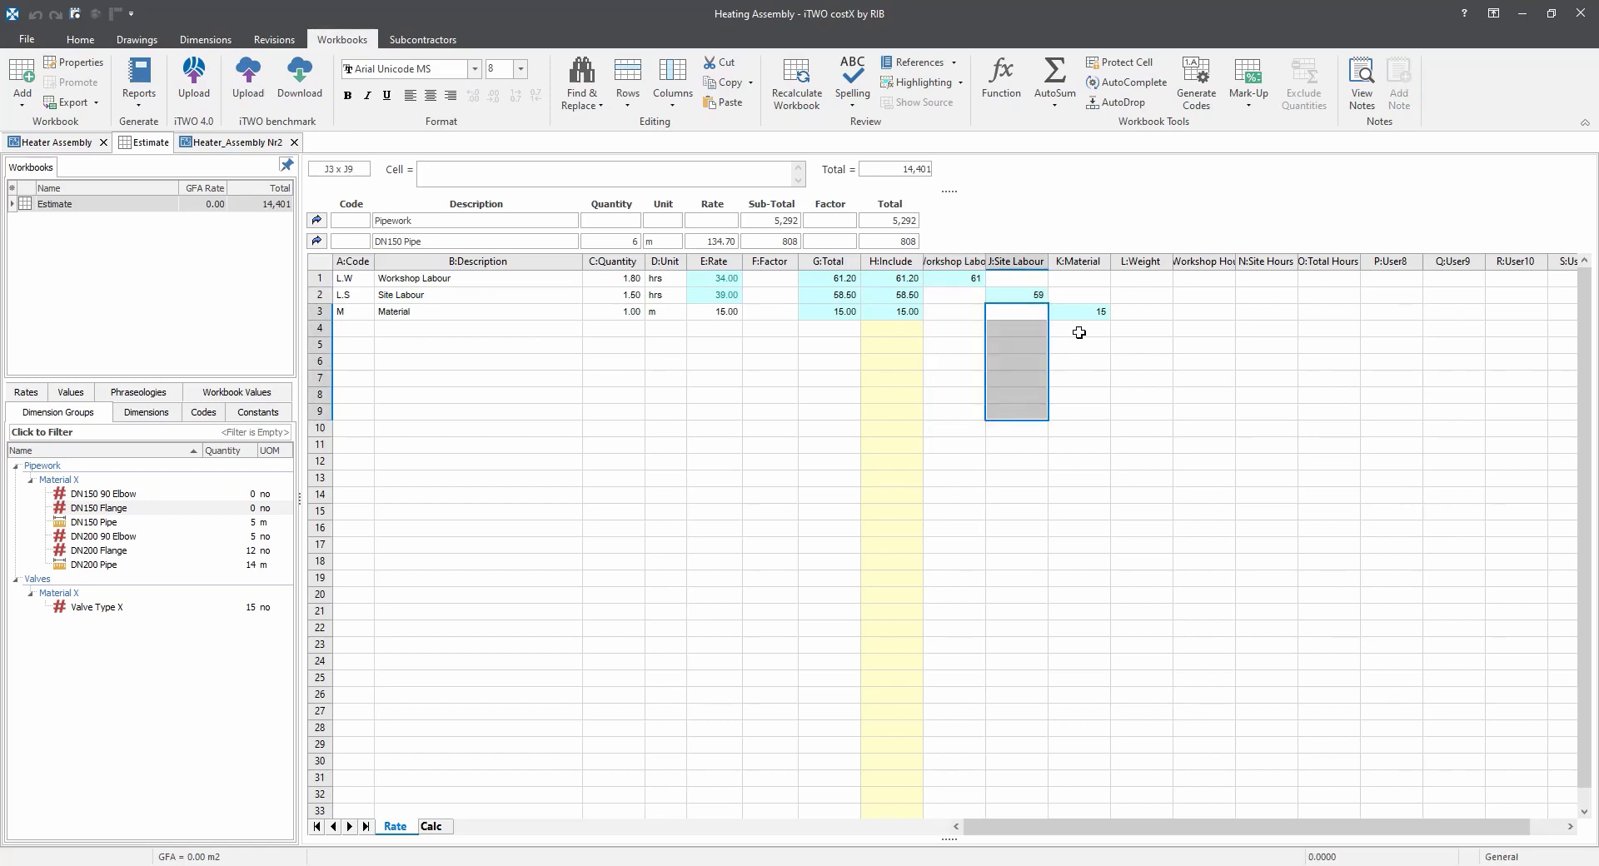
drag(1079, 332, 1091, 439)
click(1126, 409)
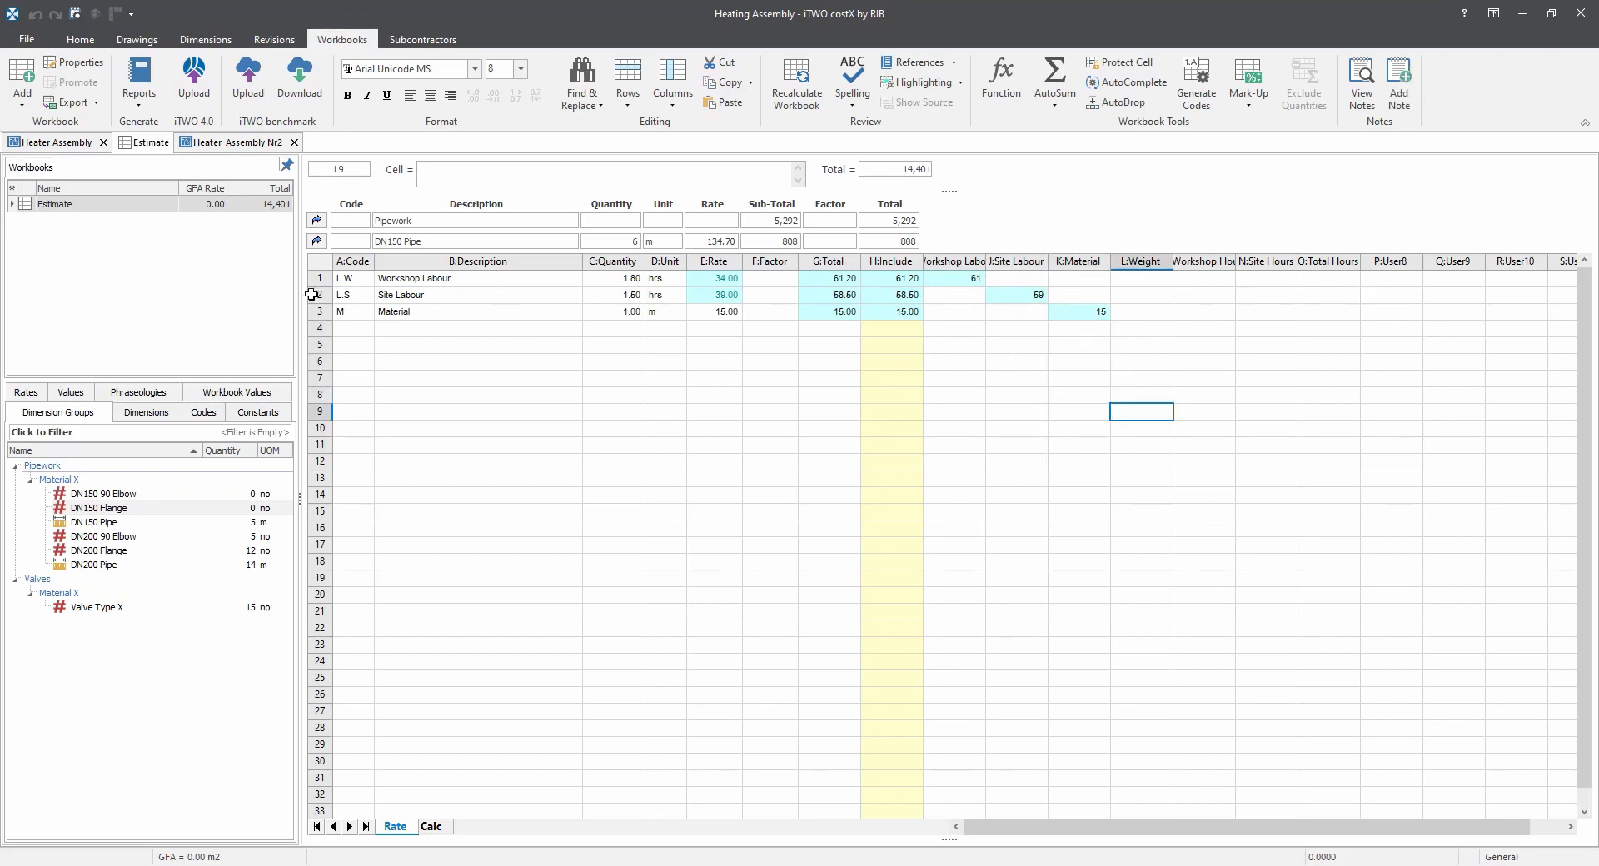
Review the Estimate workbook's custom column names in its properties and close them without updating.
click(131, 209)
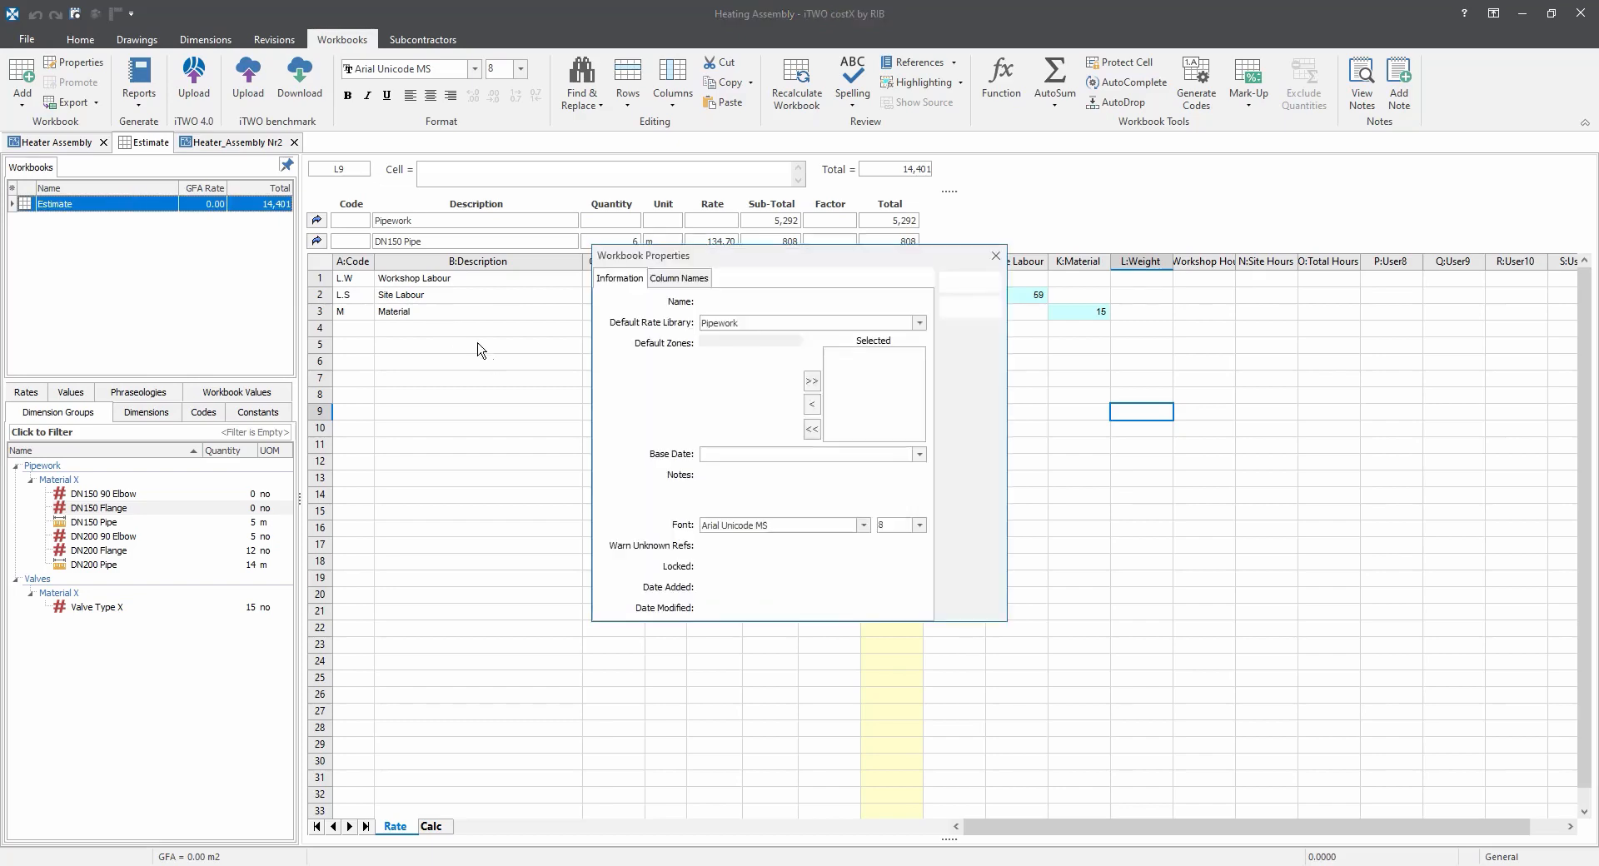
click(691, 280)
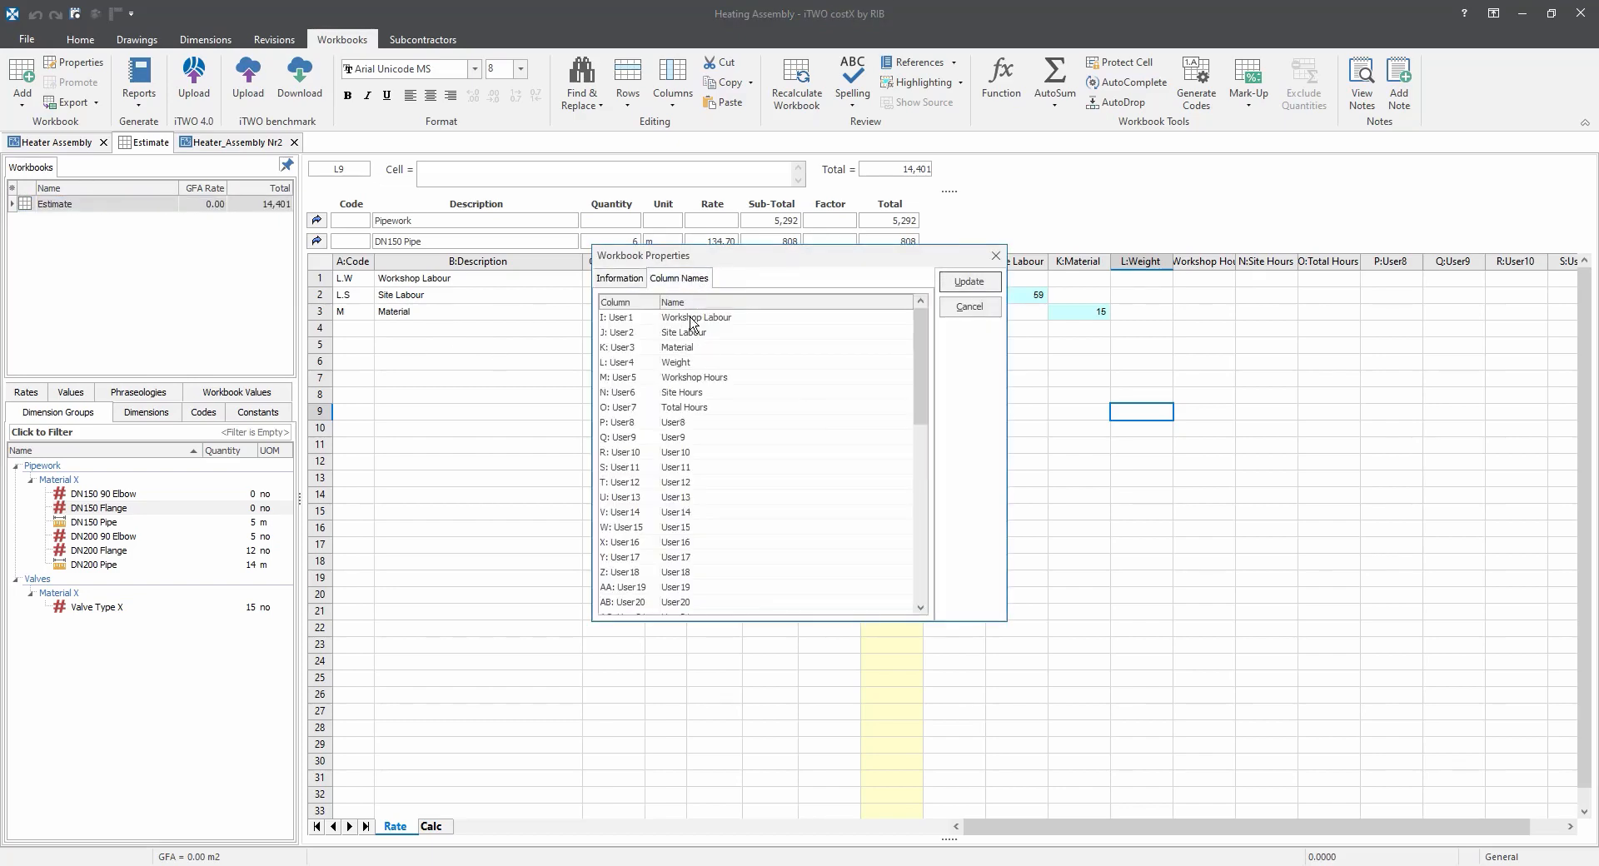
click(696, 423)
click(703, 437)
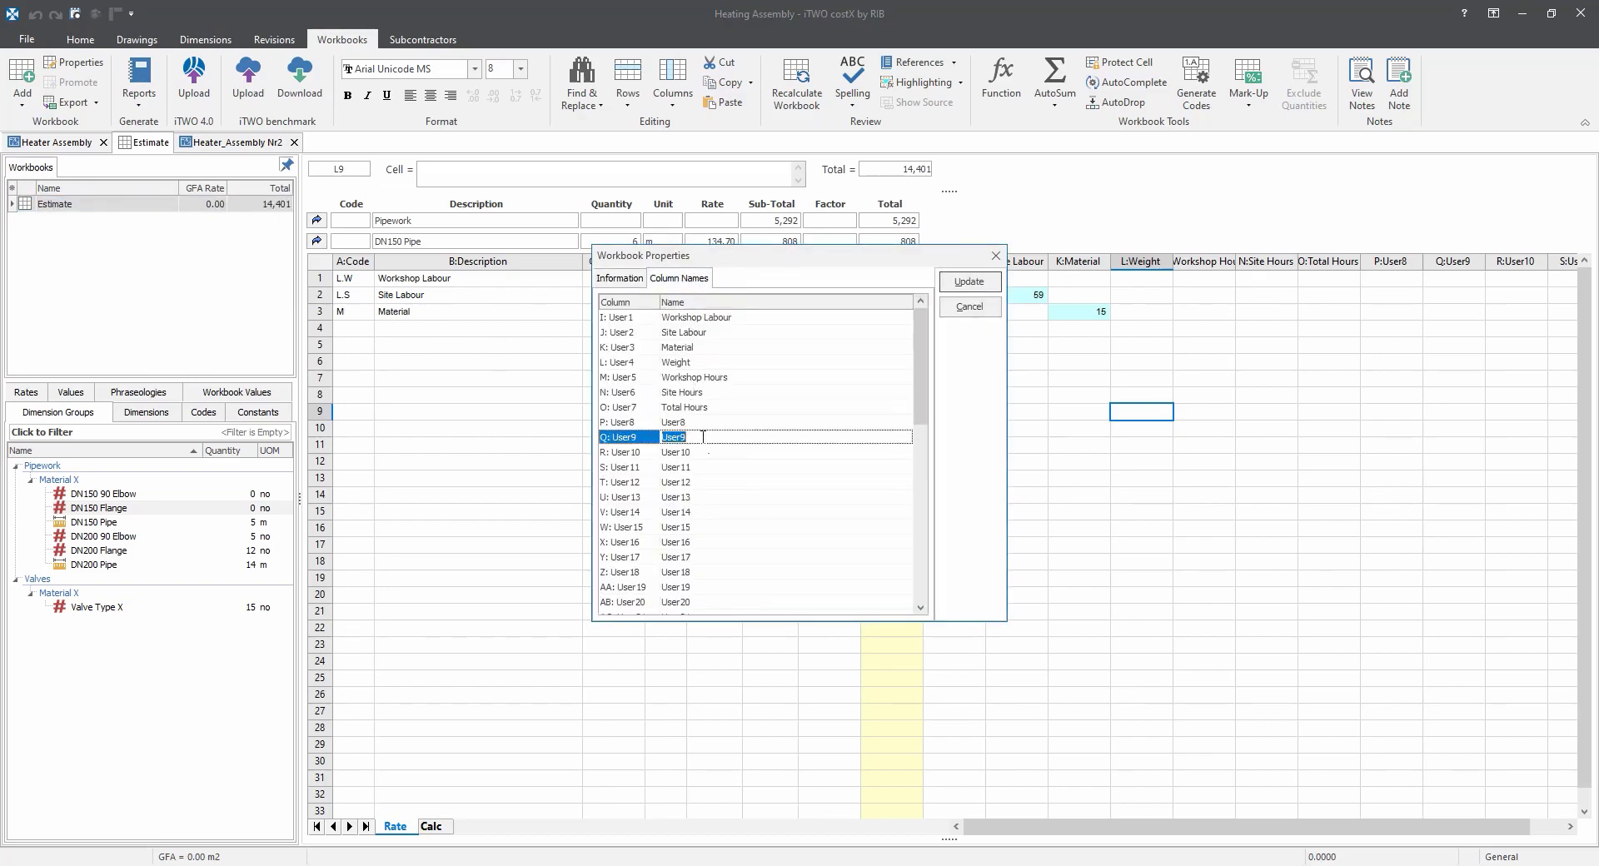
click(963, 308)
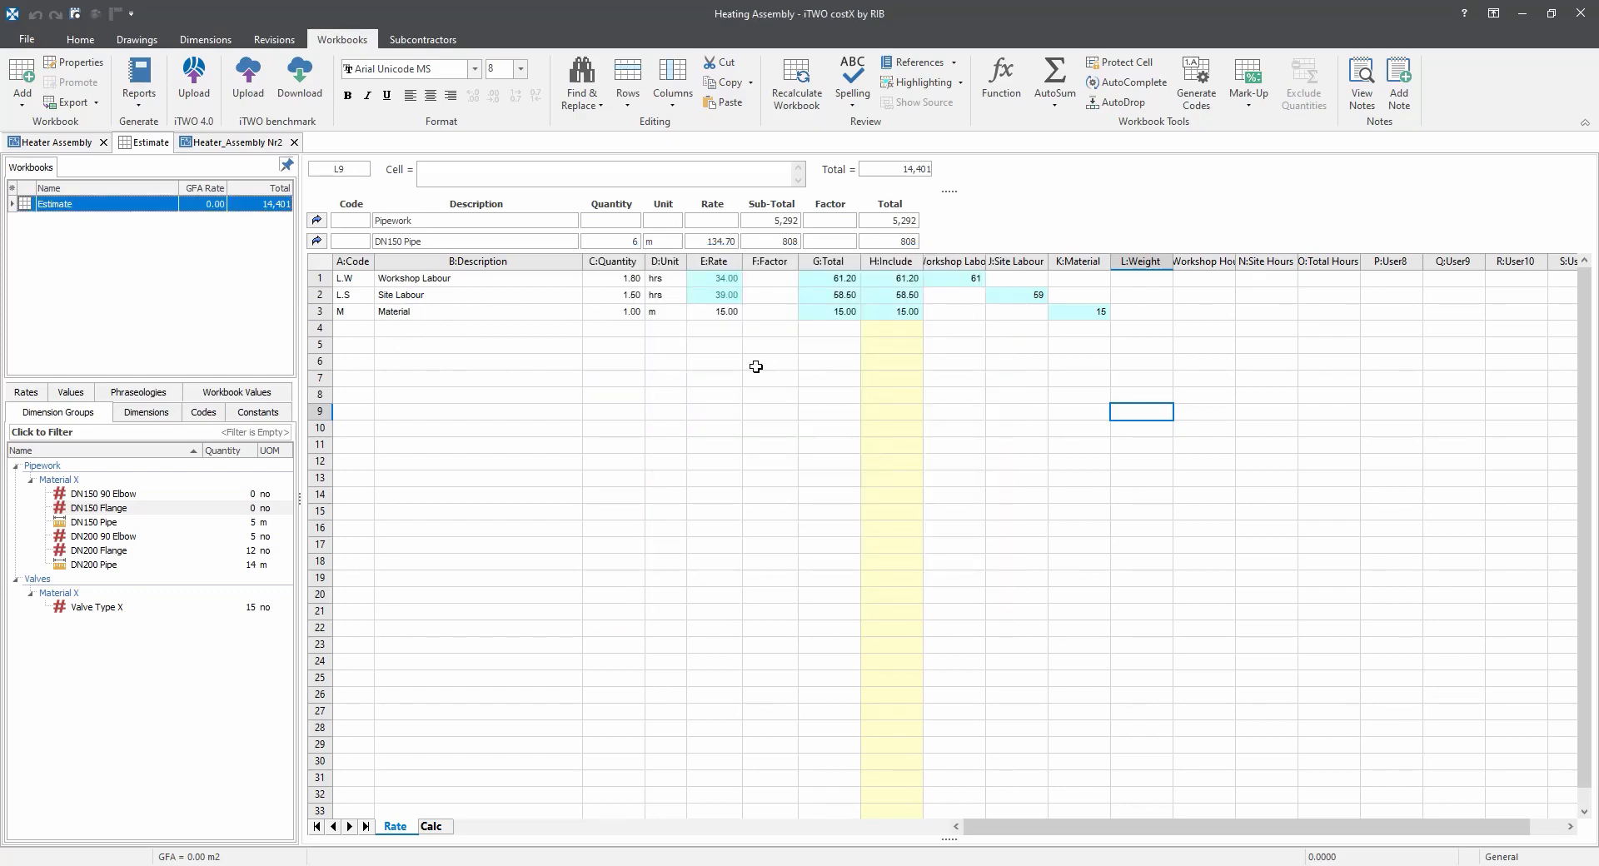
Review the labour and material quantities in the DN200 Flange rate build-up and return to the Pipework cost sheet.
click(316, 241)
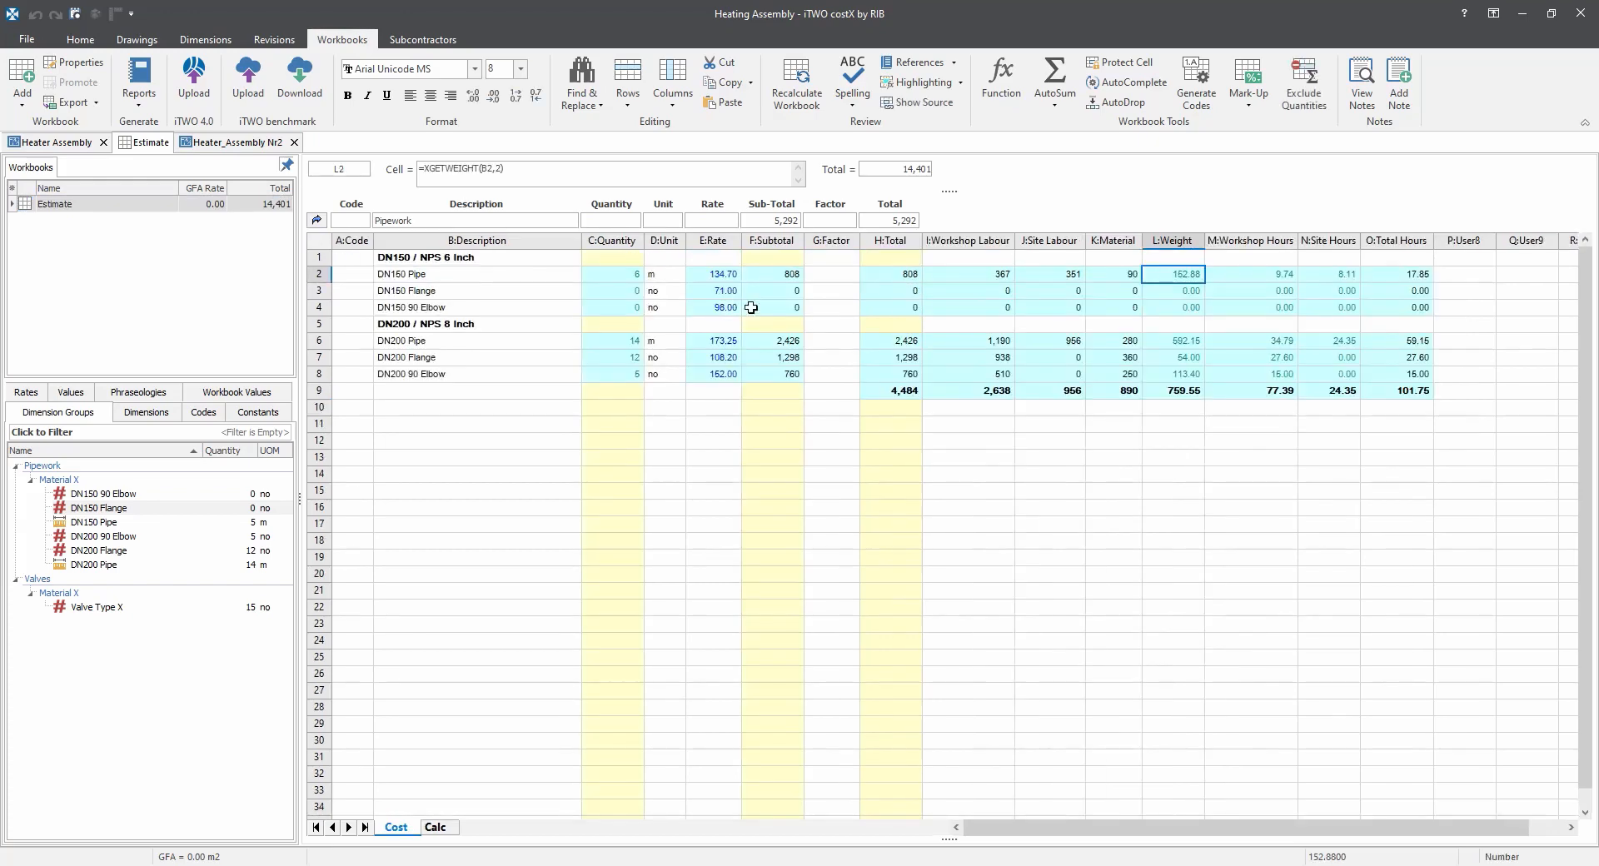
click(712, 357)
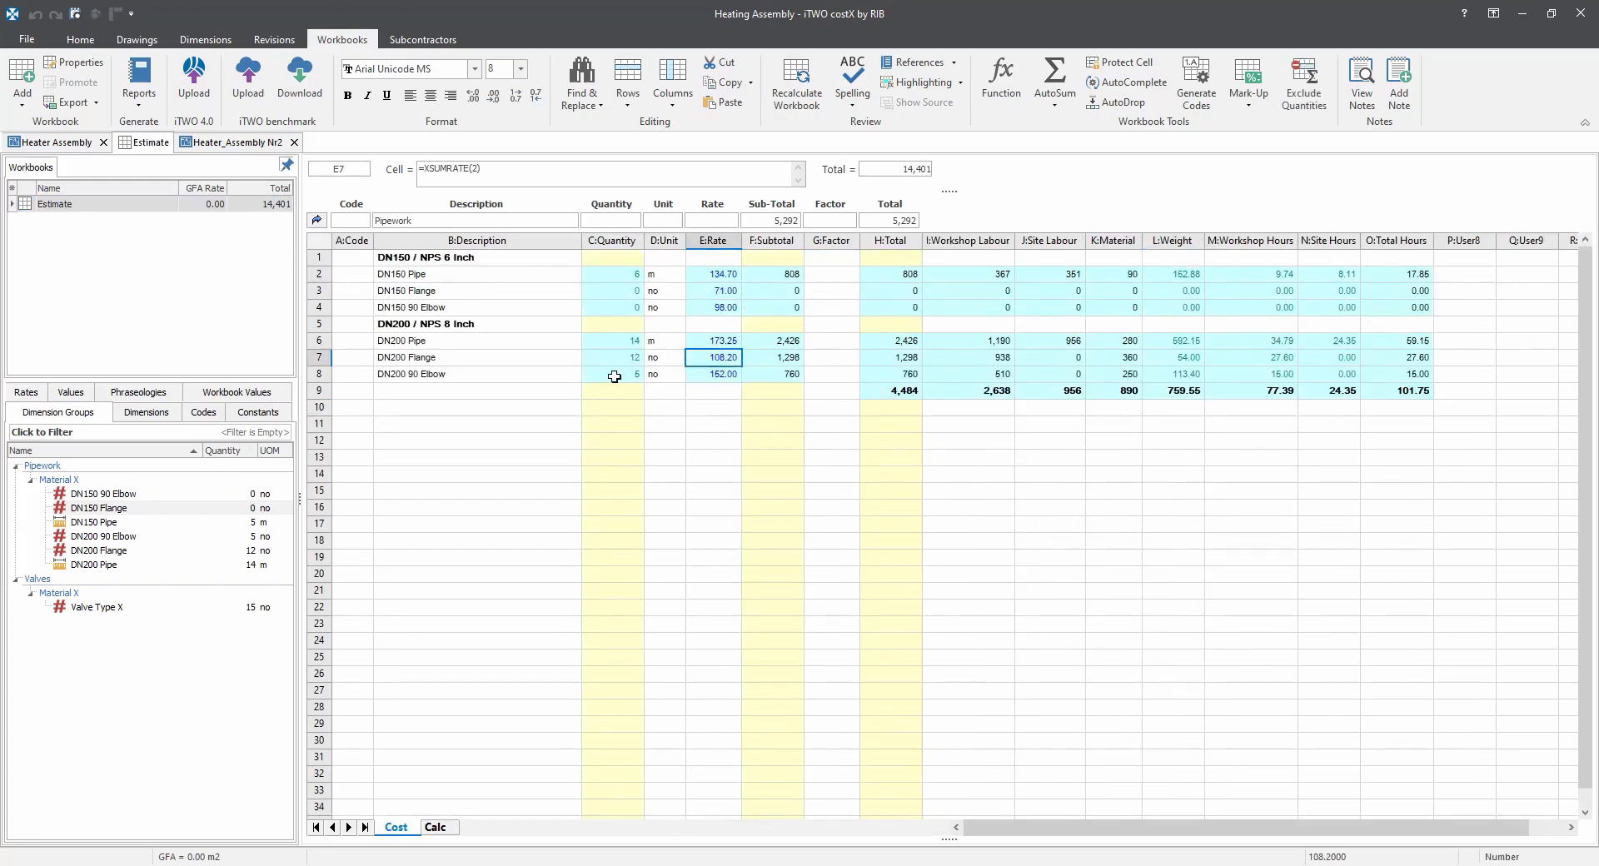
key(F8)
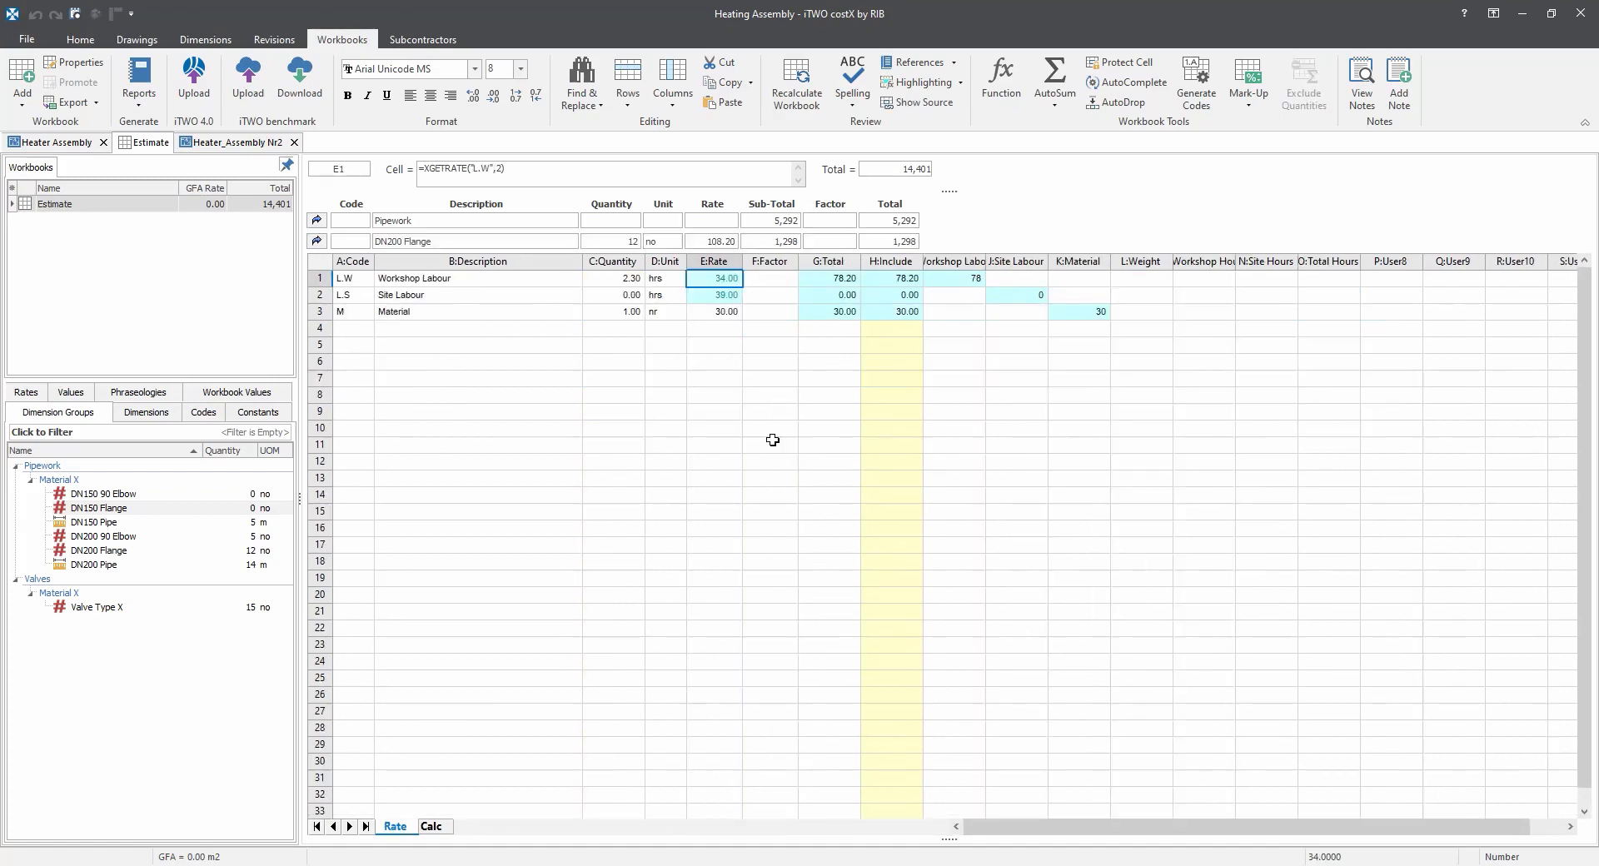
click(605, 278)
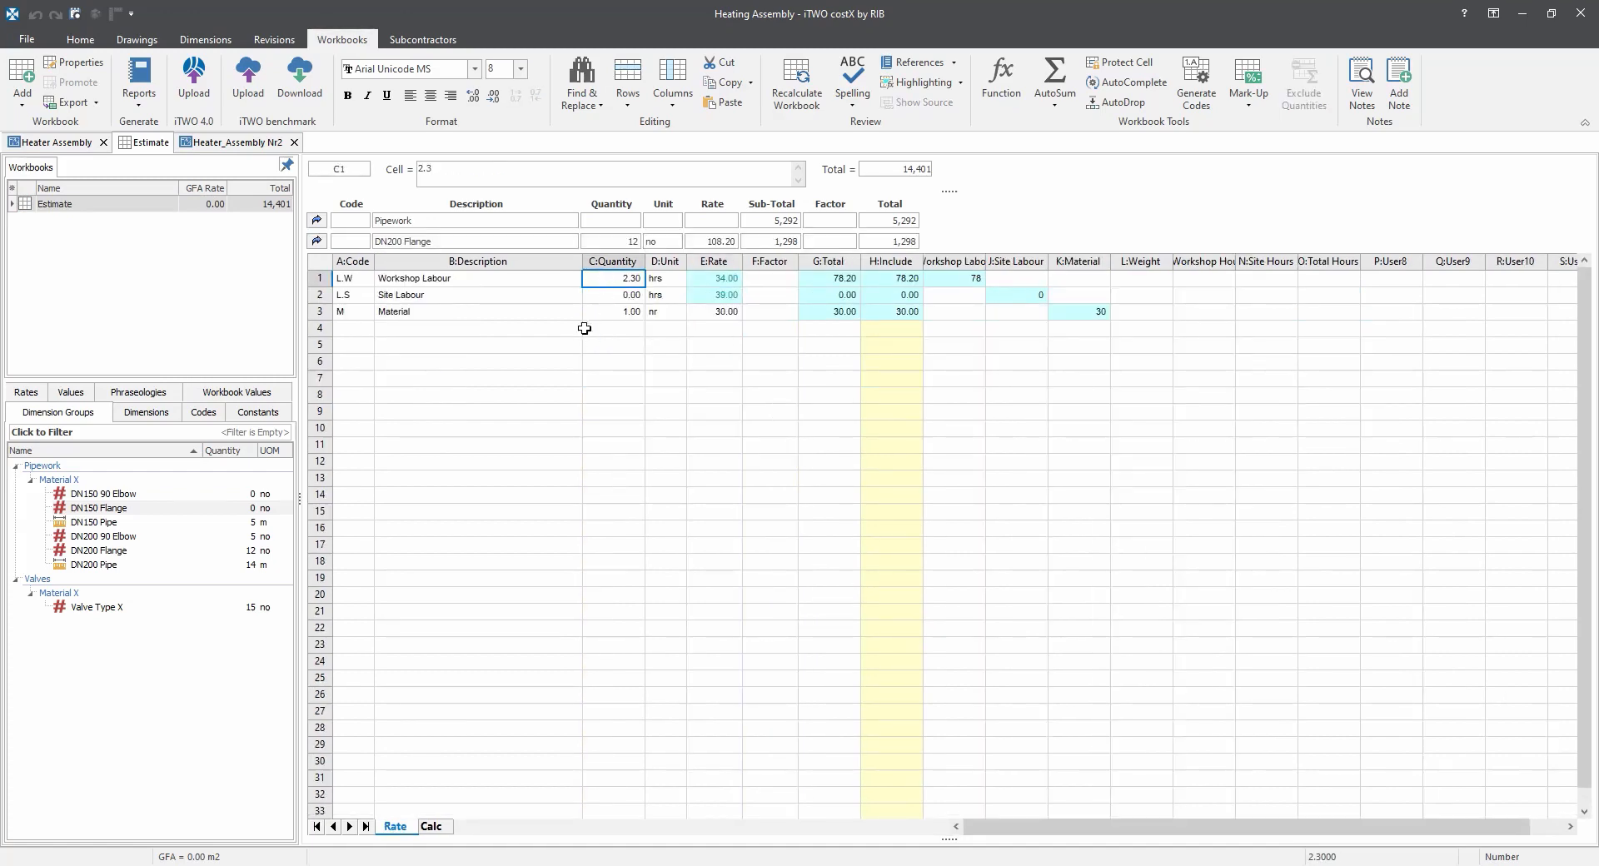
click(496, 283)
click(601, 296)
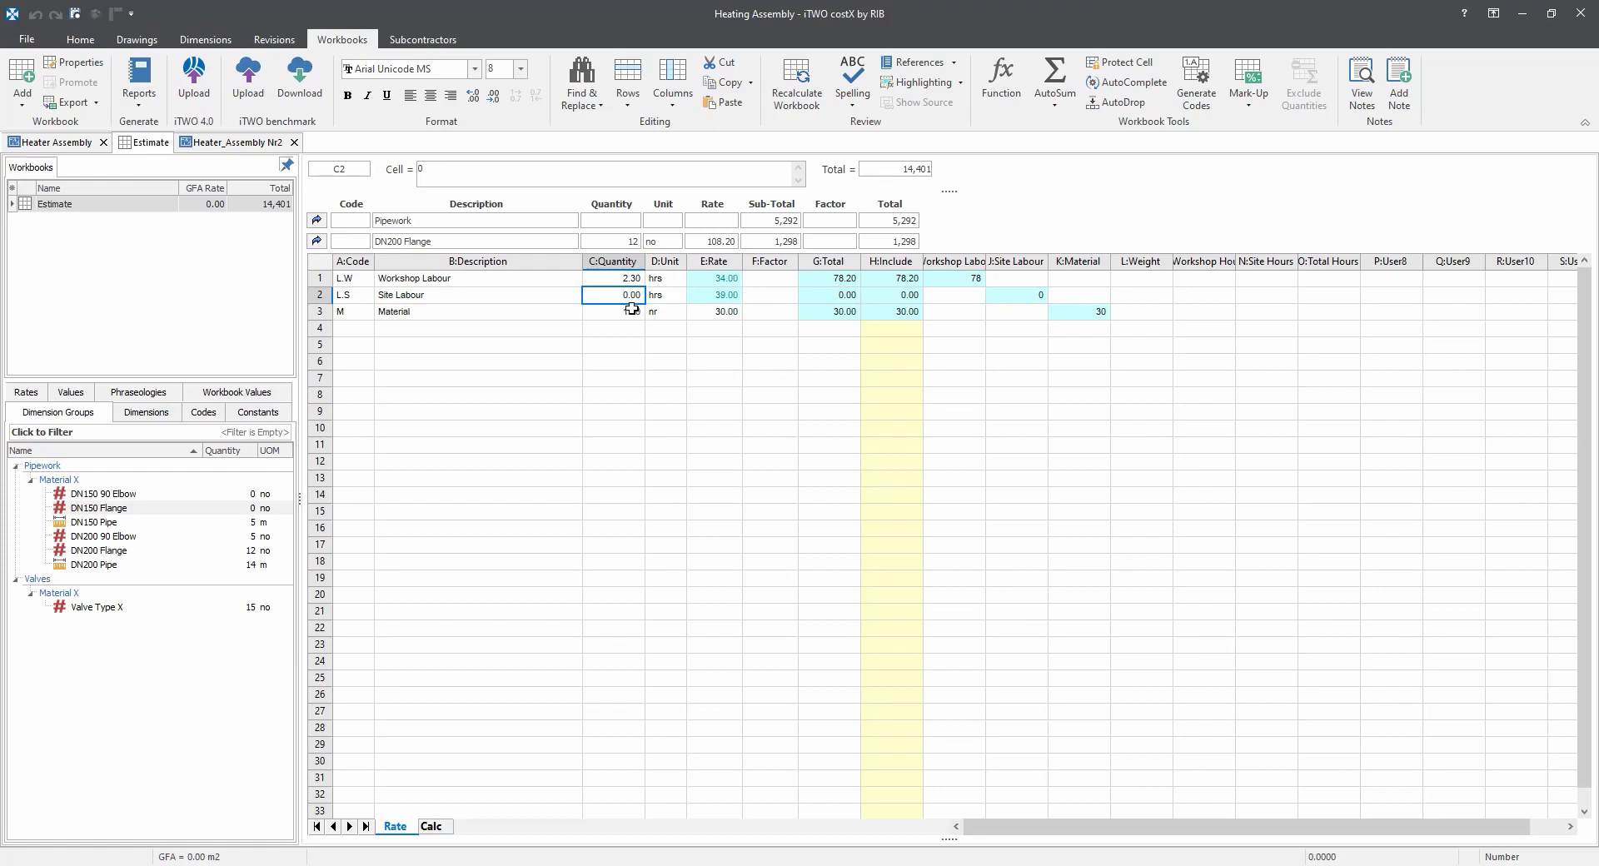
click(664, 324)
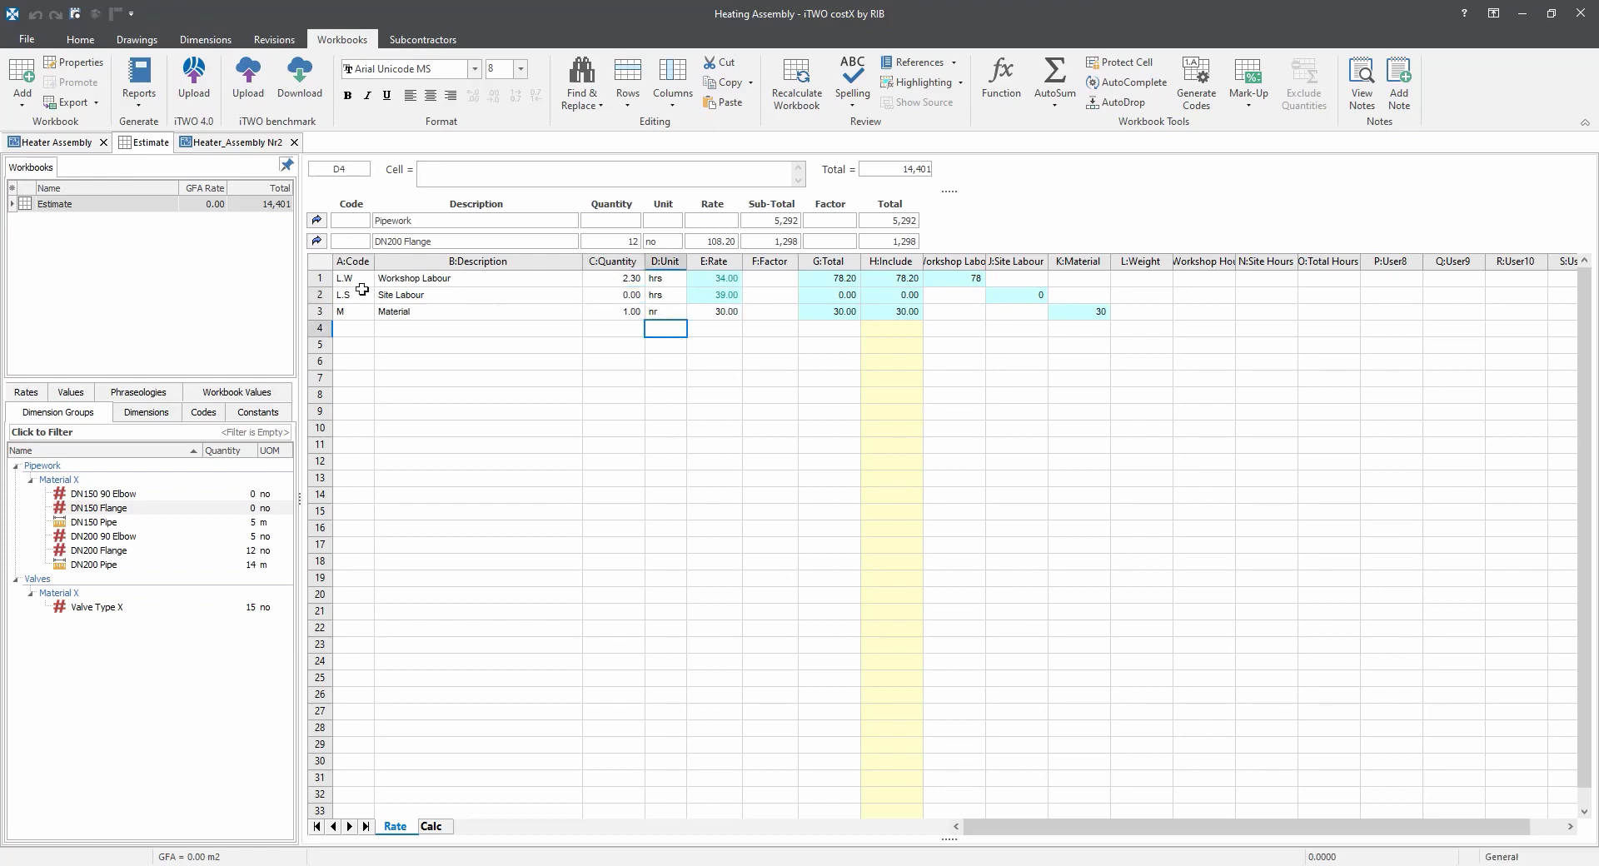
click(317, 241)
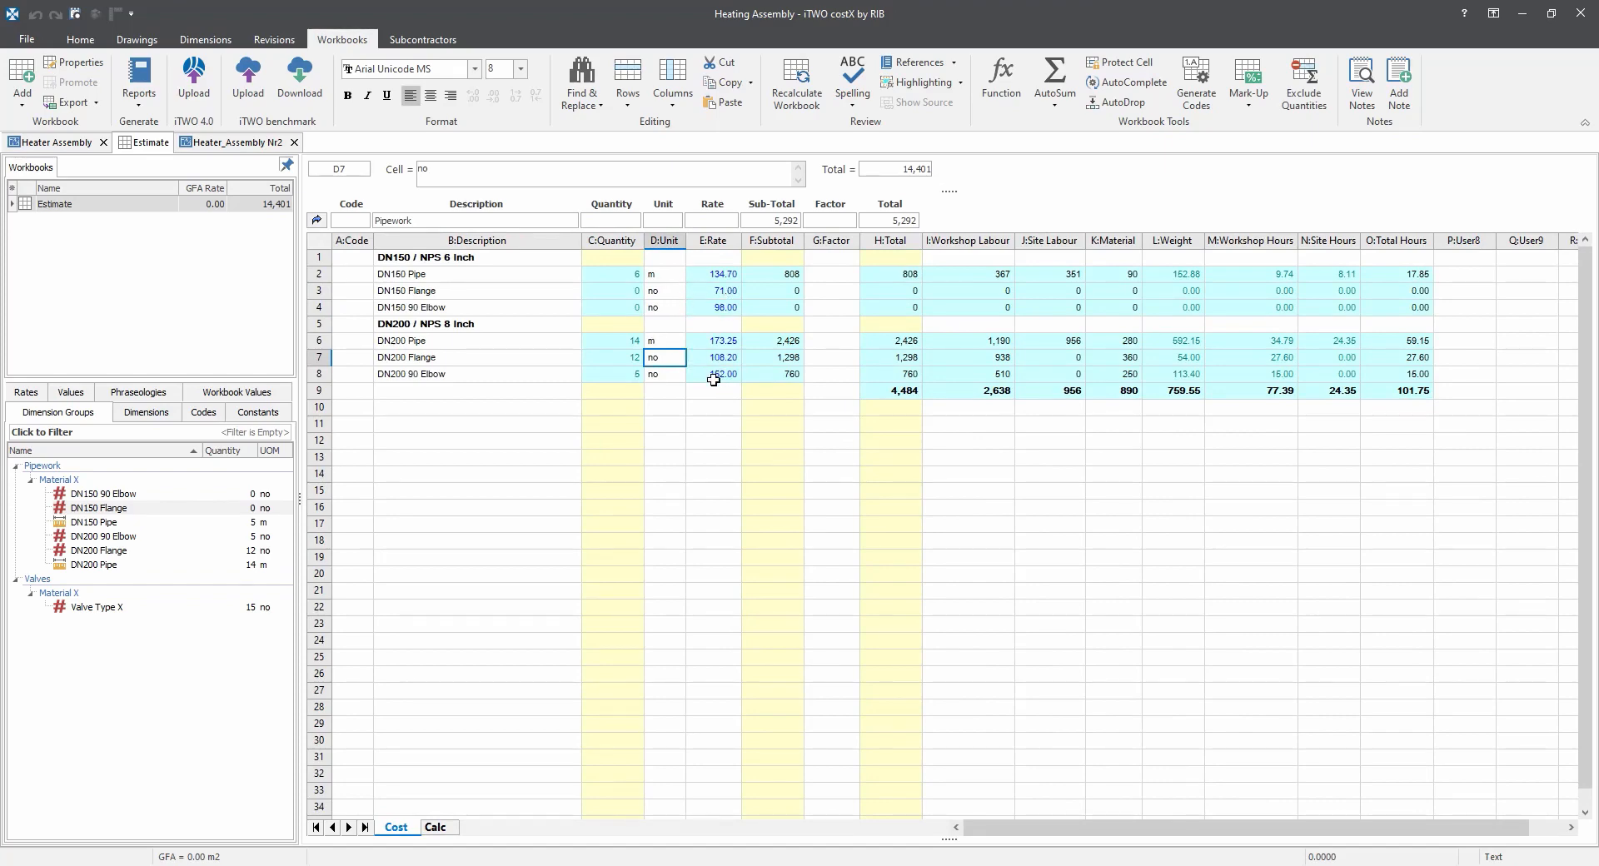
Examine the Workshop Labour formula in the DN150 Pipe row and the quantity cell it references.
click(980, 279)
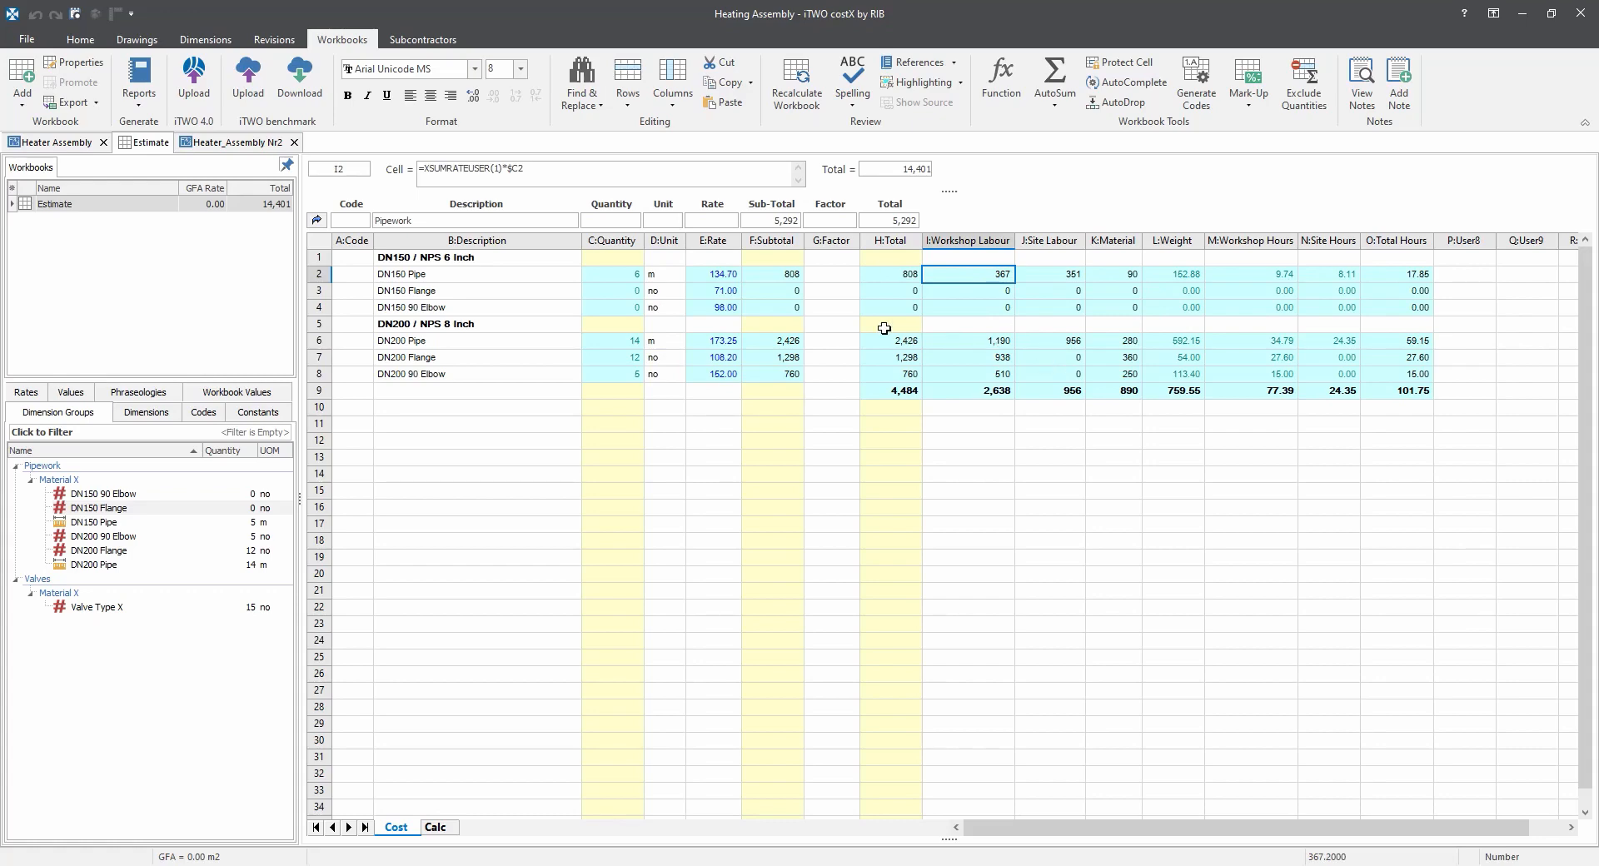
click(423, 176)
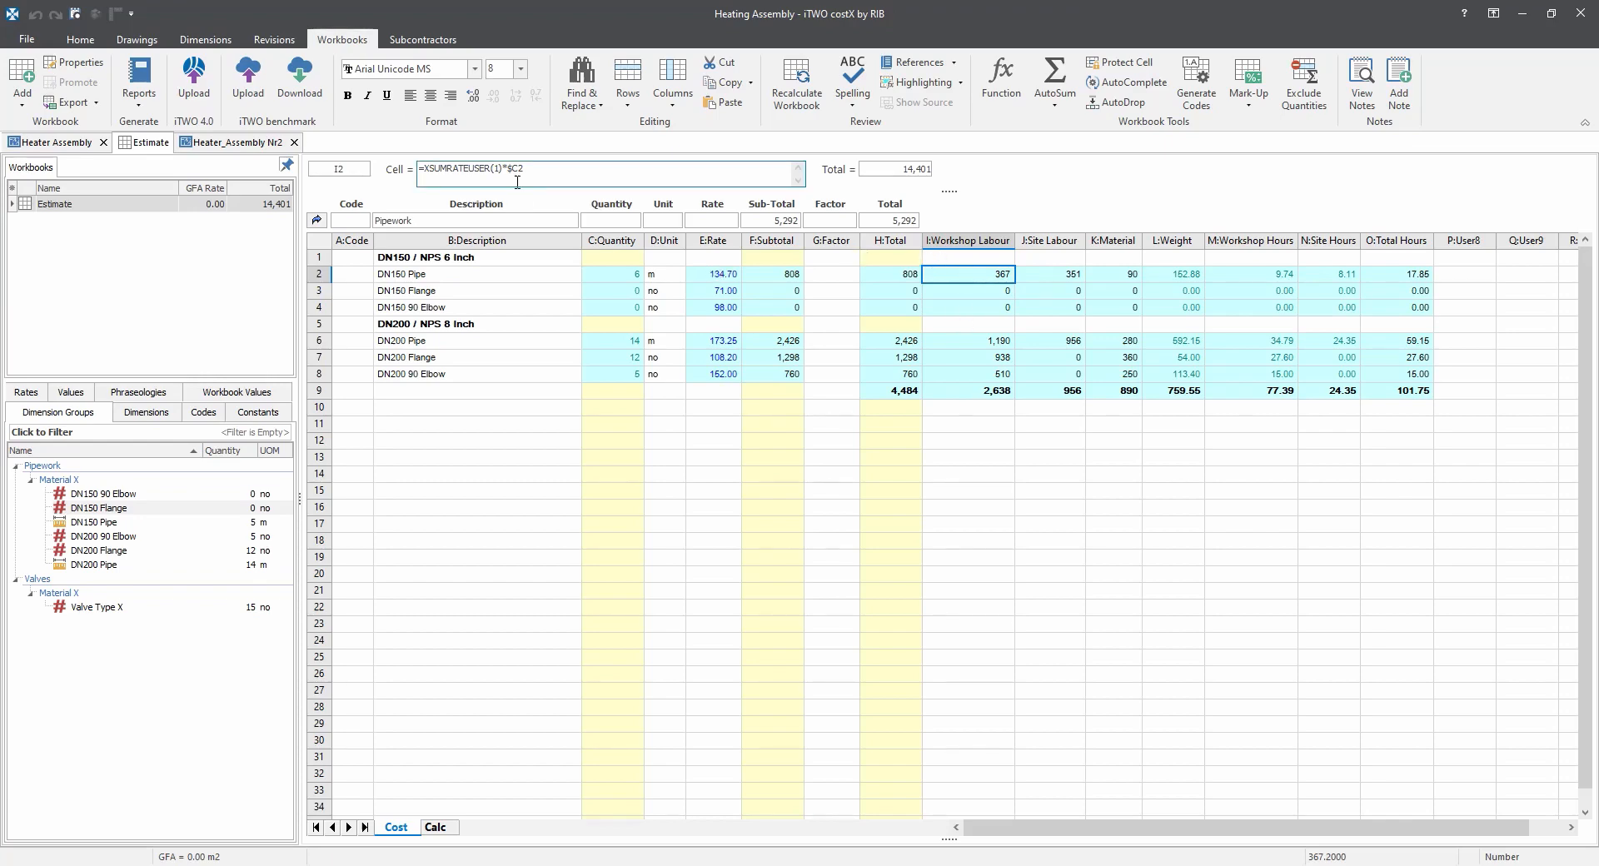
click(623, 273)
click(964, 275)
Check the Workshop Labour column in the DN150 Pipe rate build-up and return to the Pipework cost sheet.
double_click(714, 274)
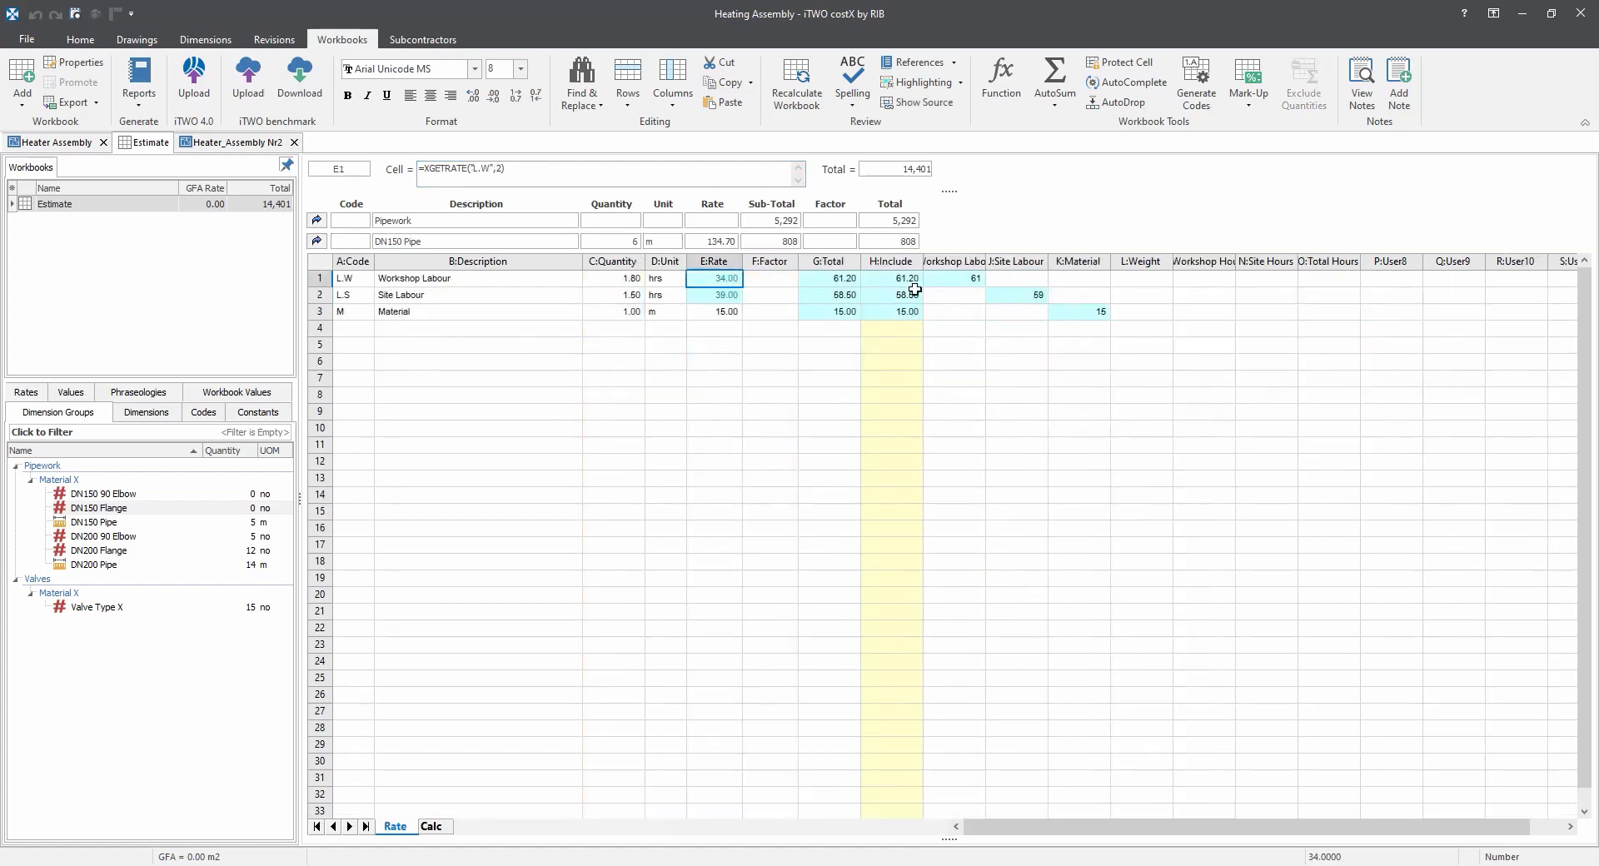
drag(957, 277, 970, 496)
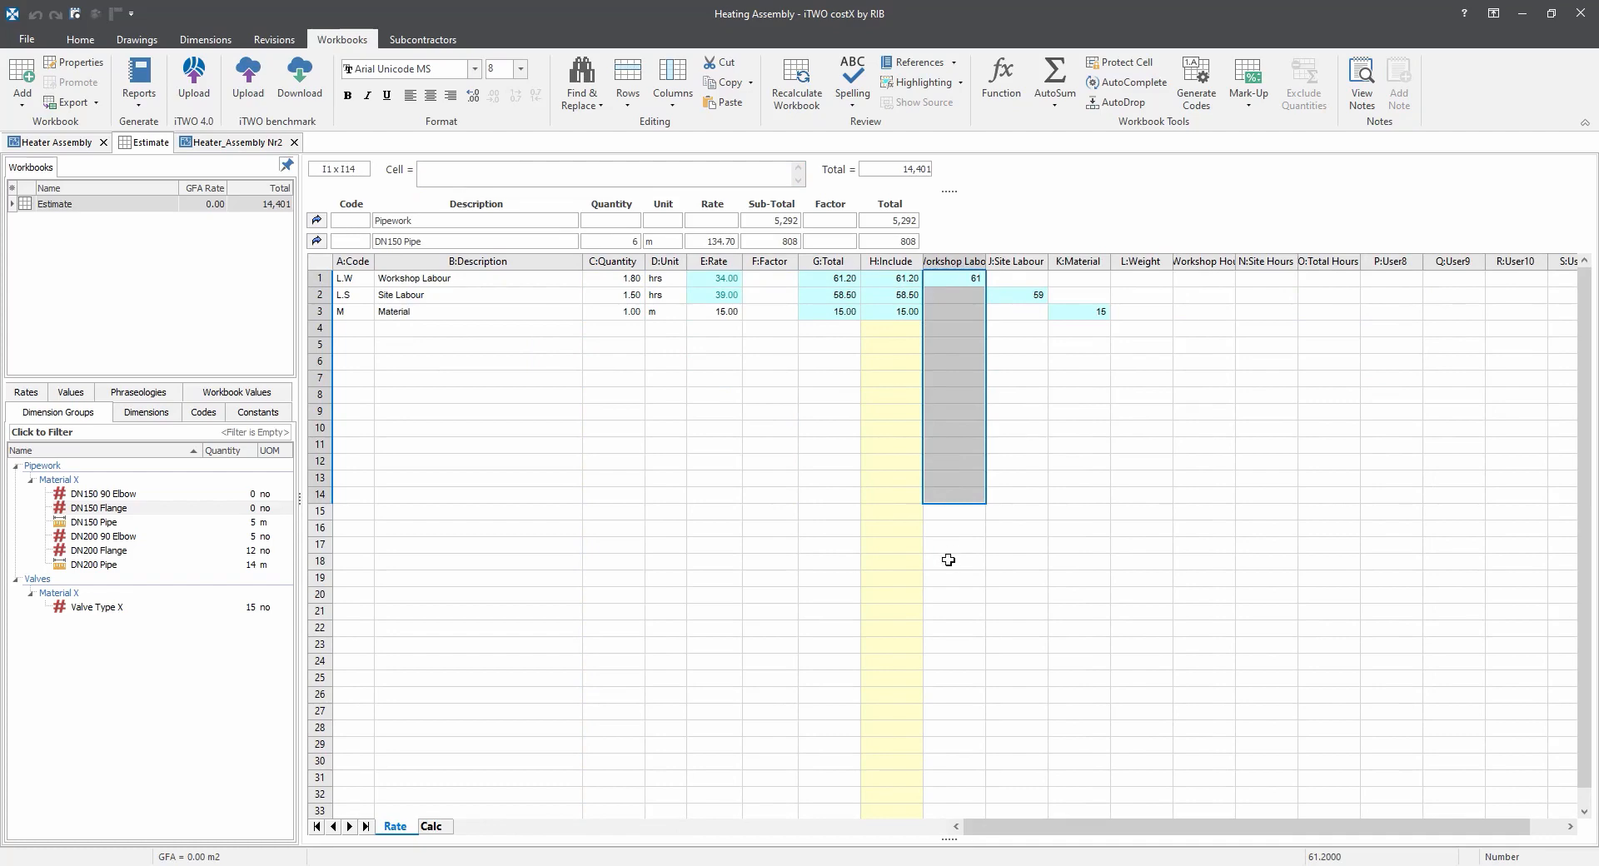
click(964, 284)
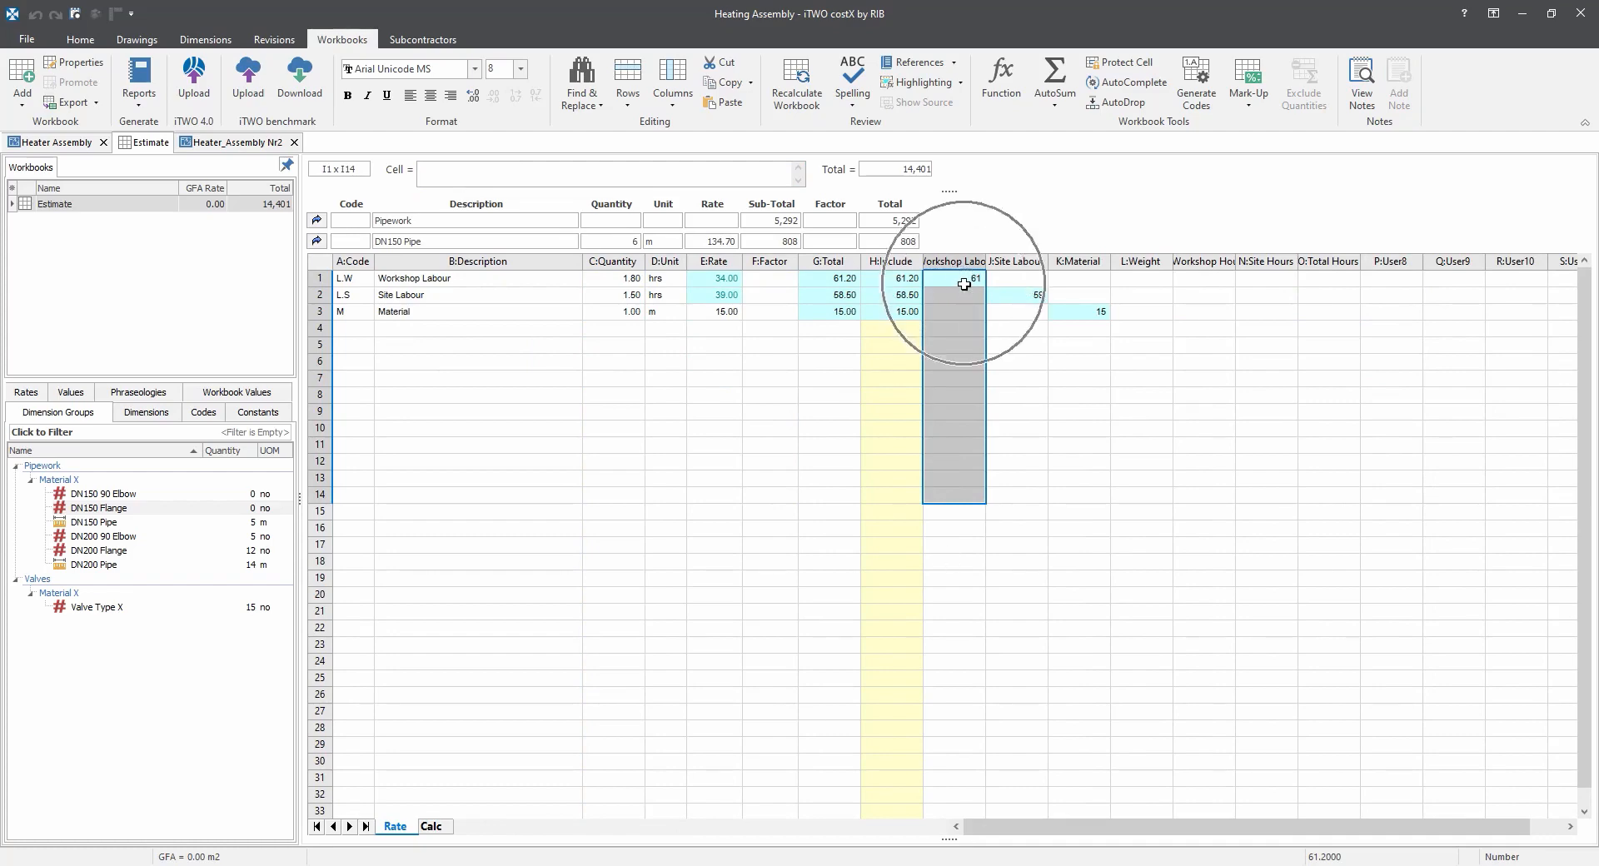
click(317, 240)
Examine the Workshop Labour, Quantity and Site Labour formulas in the DN150 Pipe row.
click(986, 274)
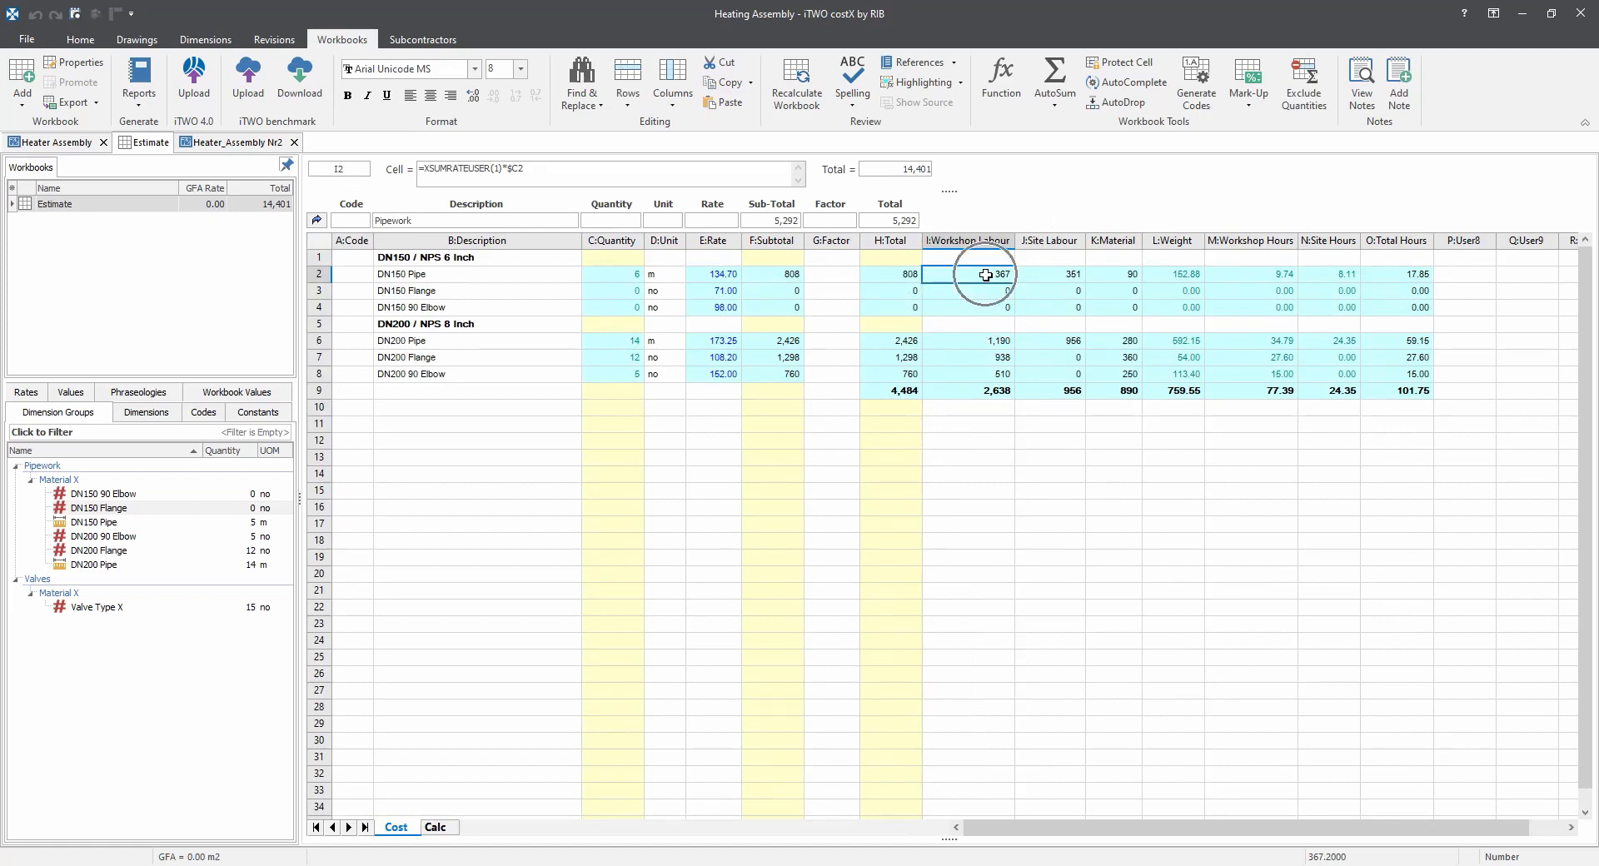
click(613, 278)
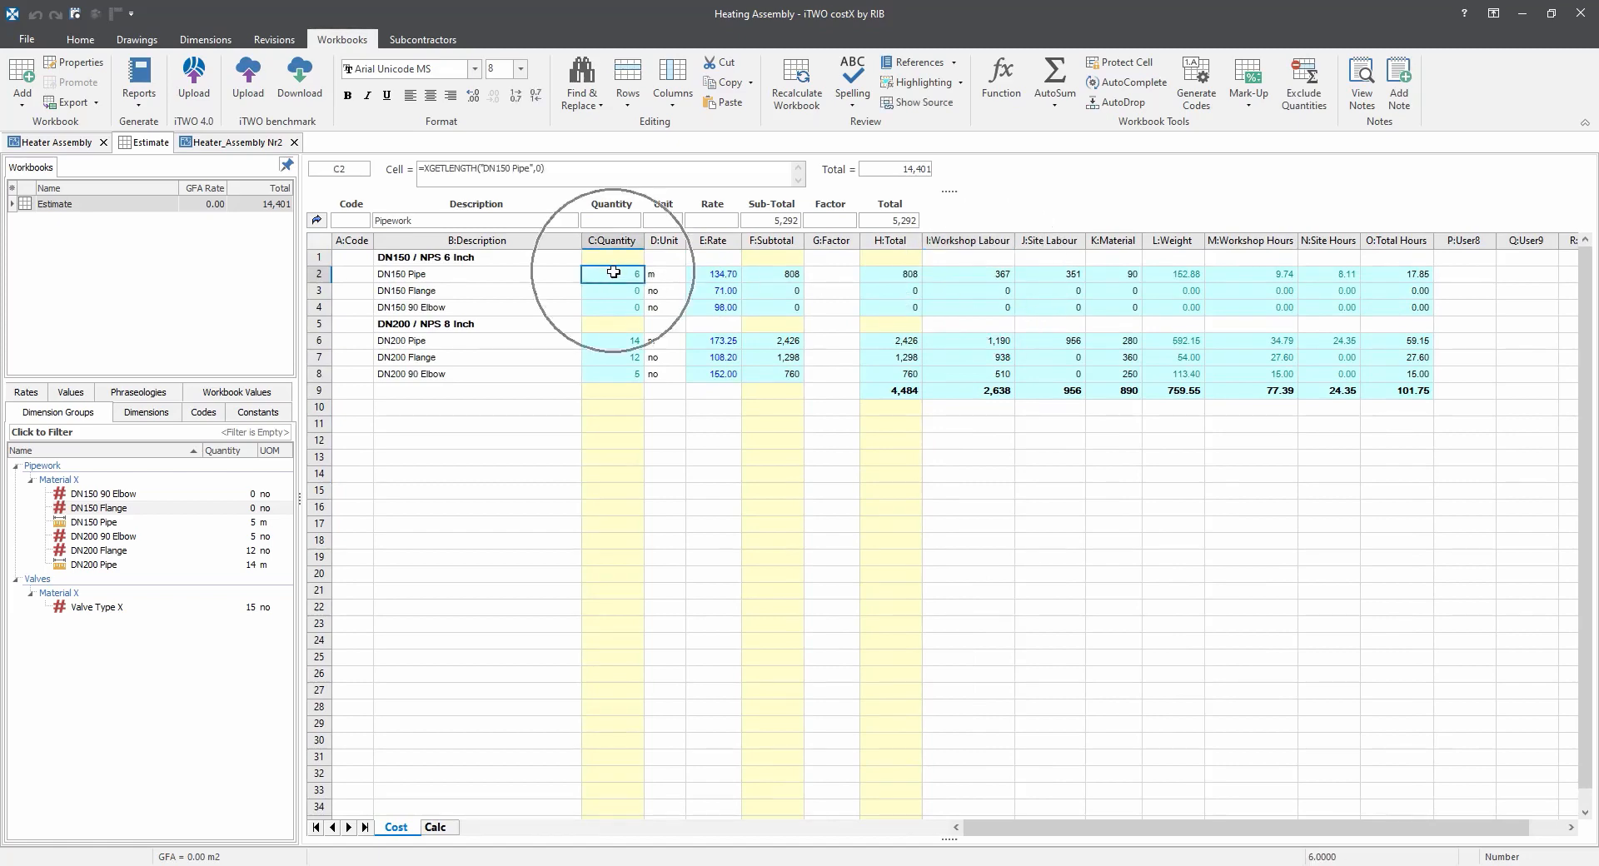
click(962, 280)
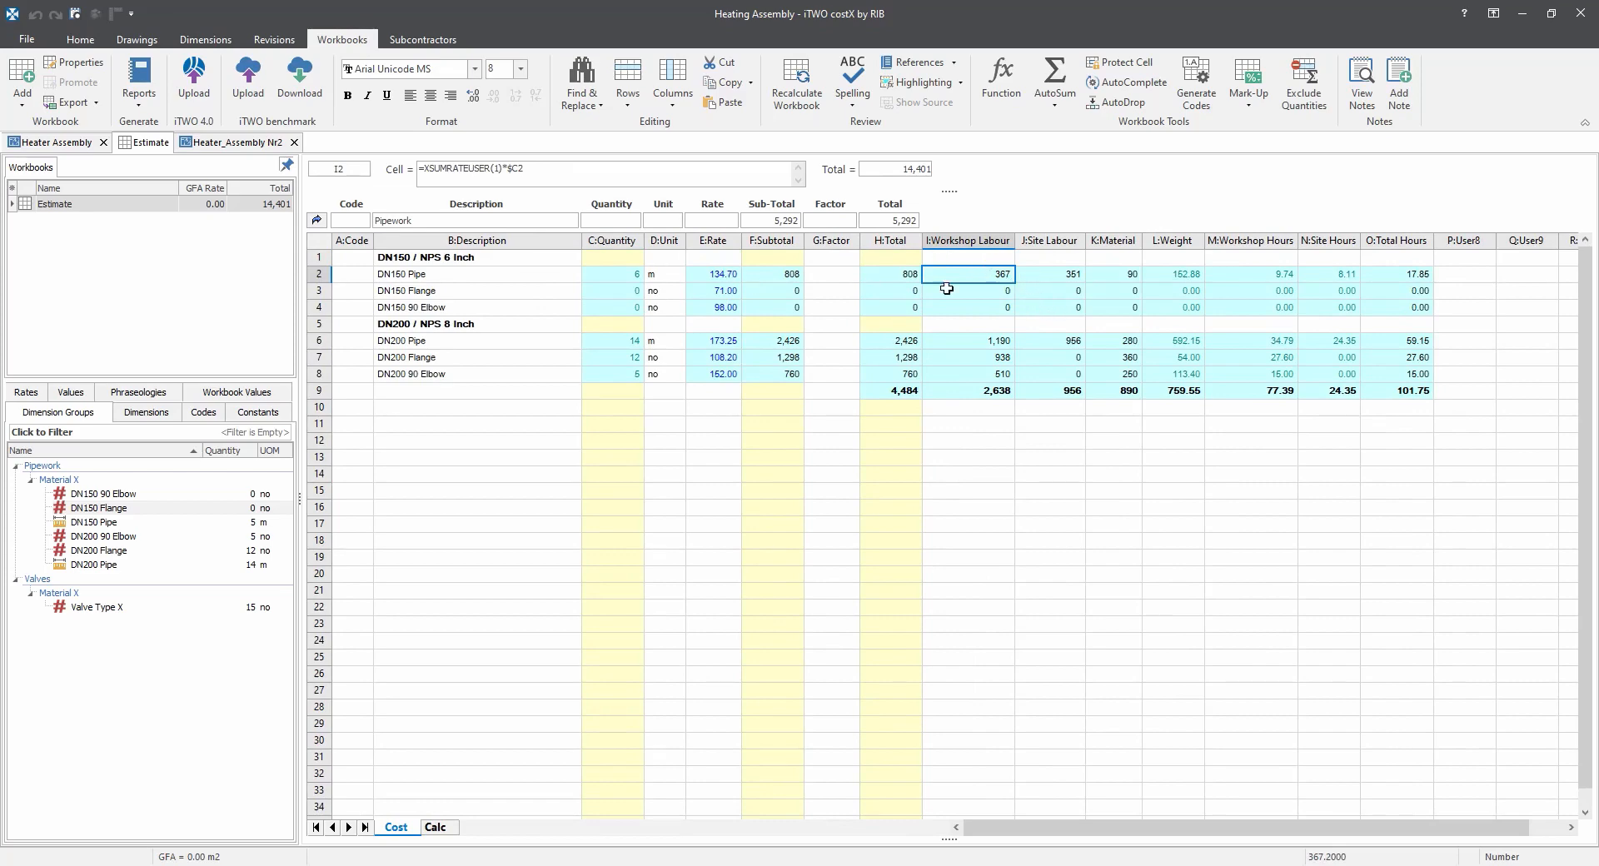
click(1050, 275)
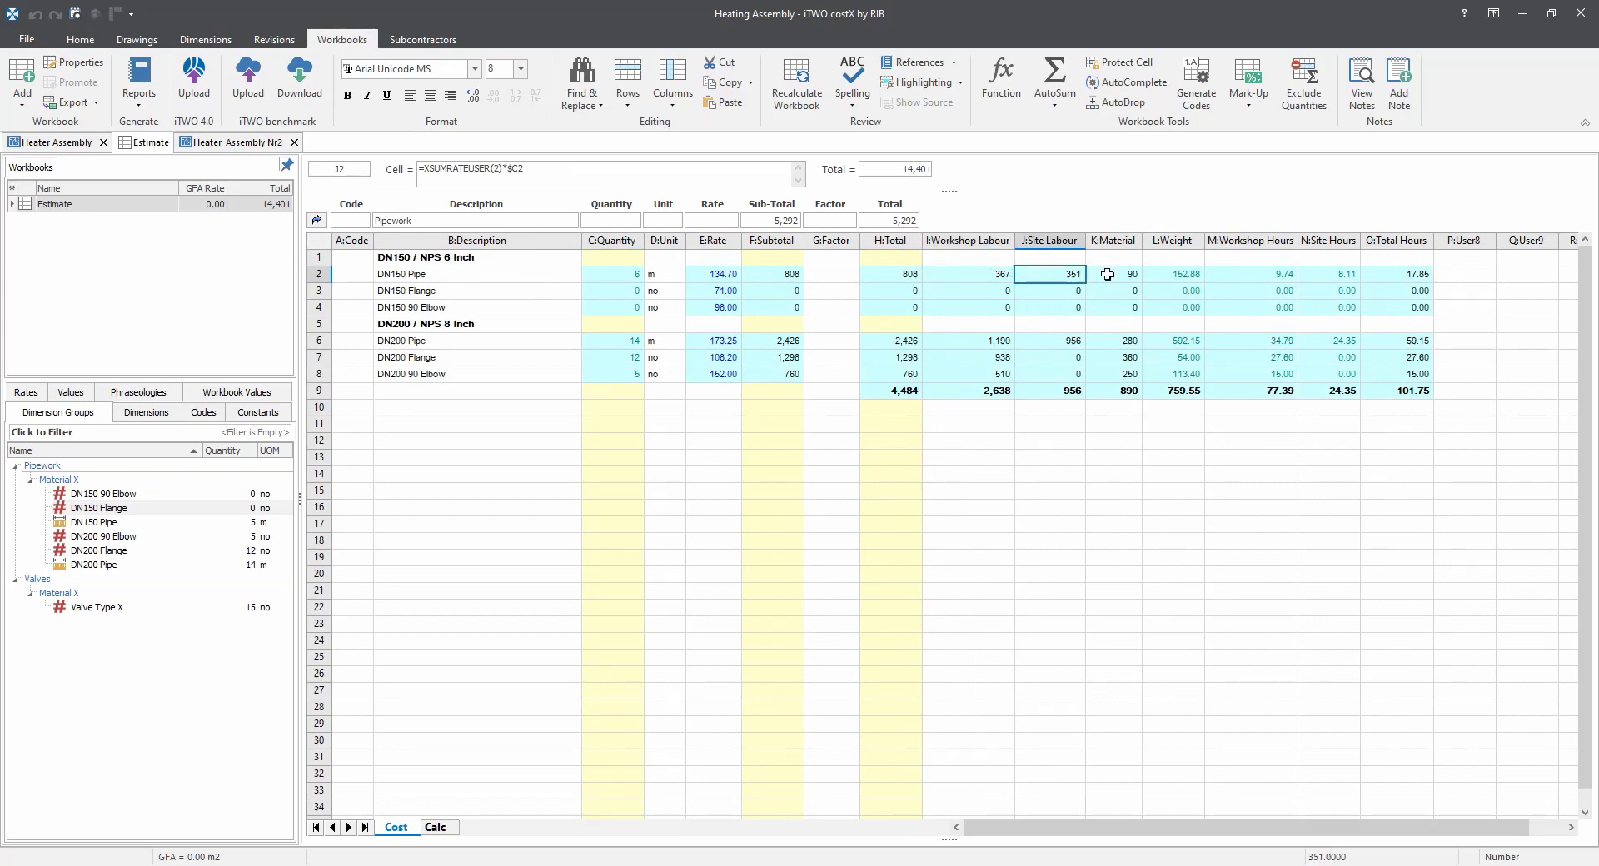
Compare the Weight formula in the DN150 Pipe row with the Quantity formula in the same row.
click(1169, 275)
click(426, 170)
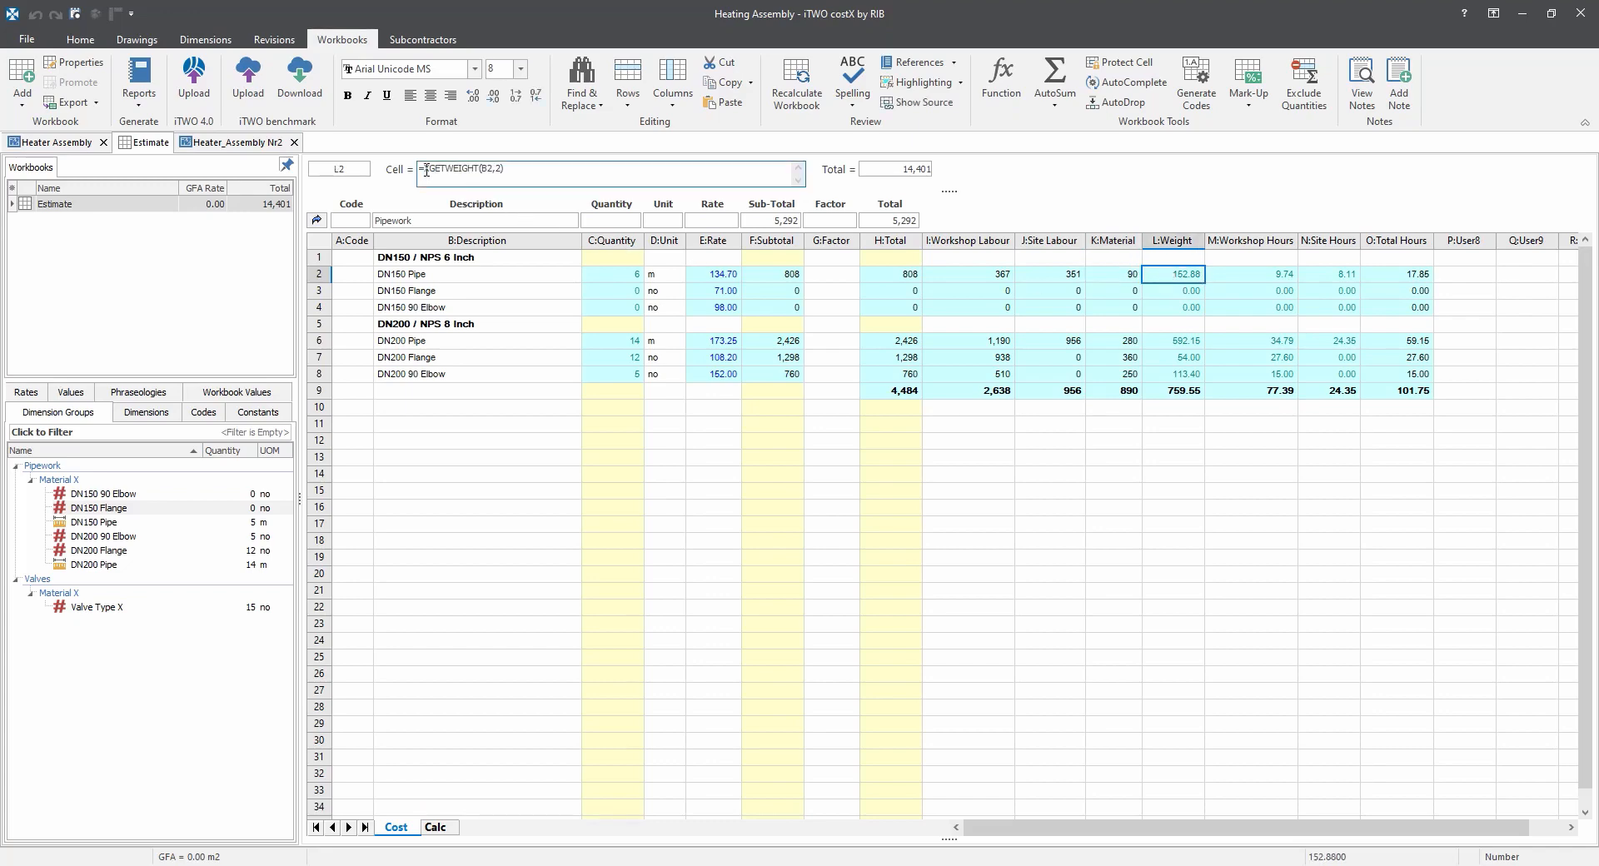
click(435, 170)
click(622, 275)
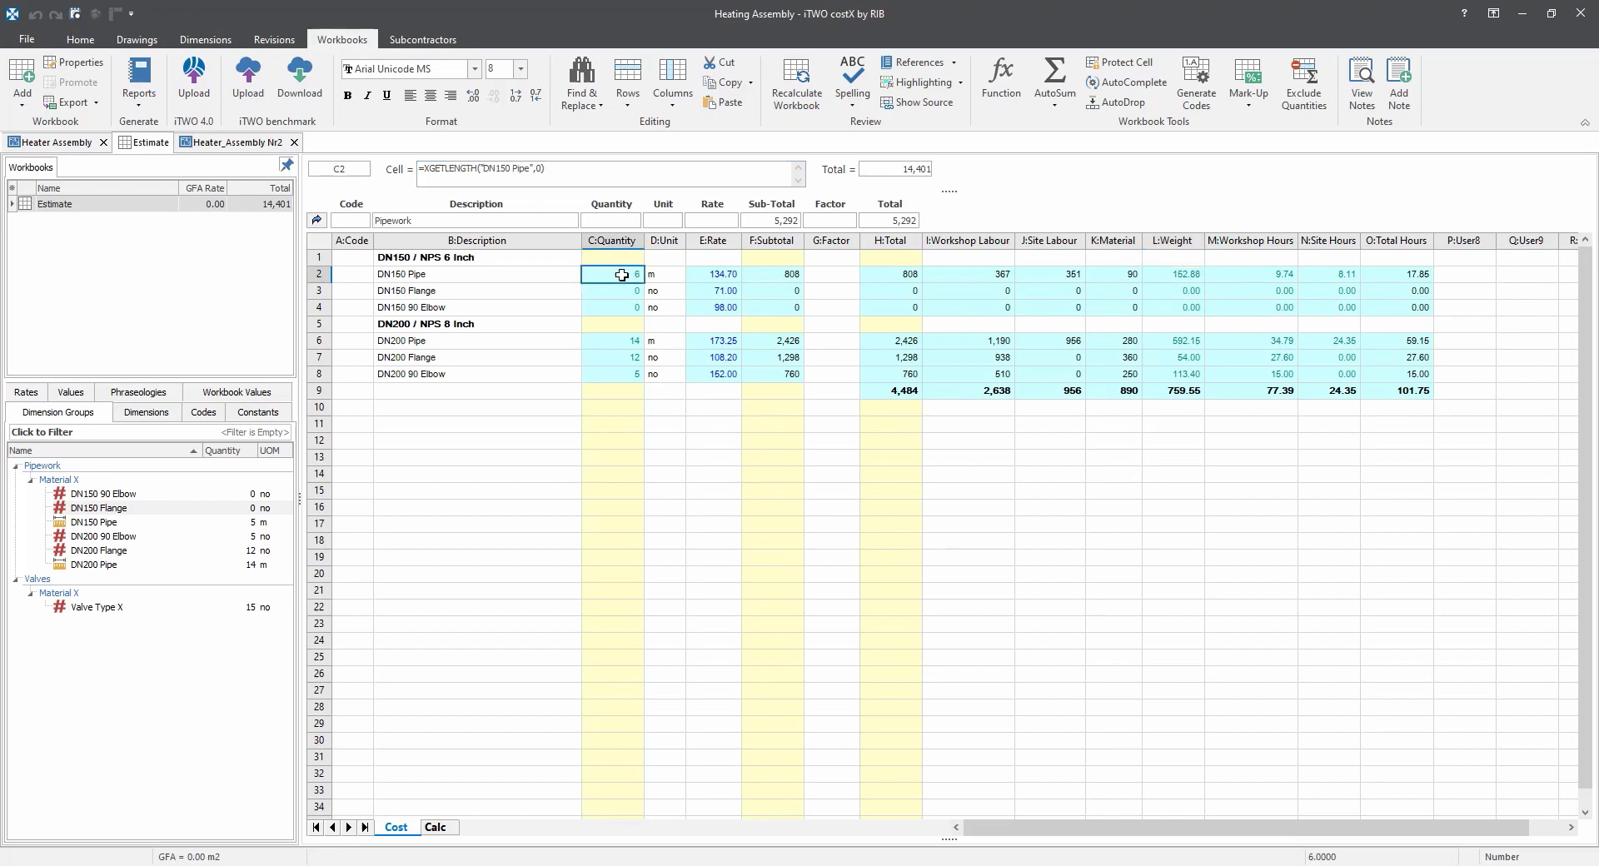
click(445, 168)
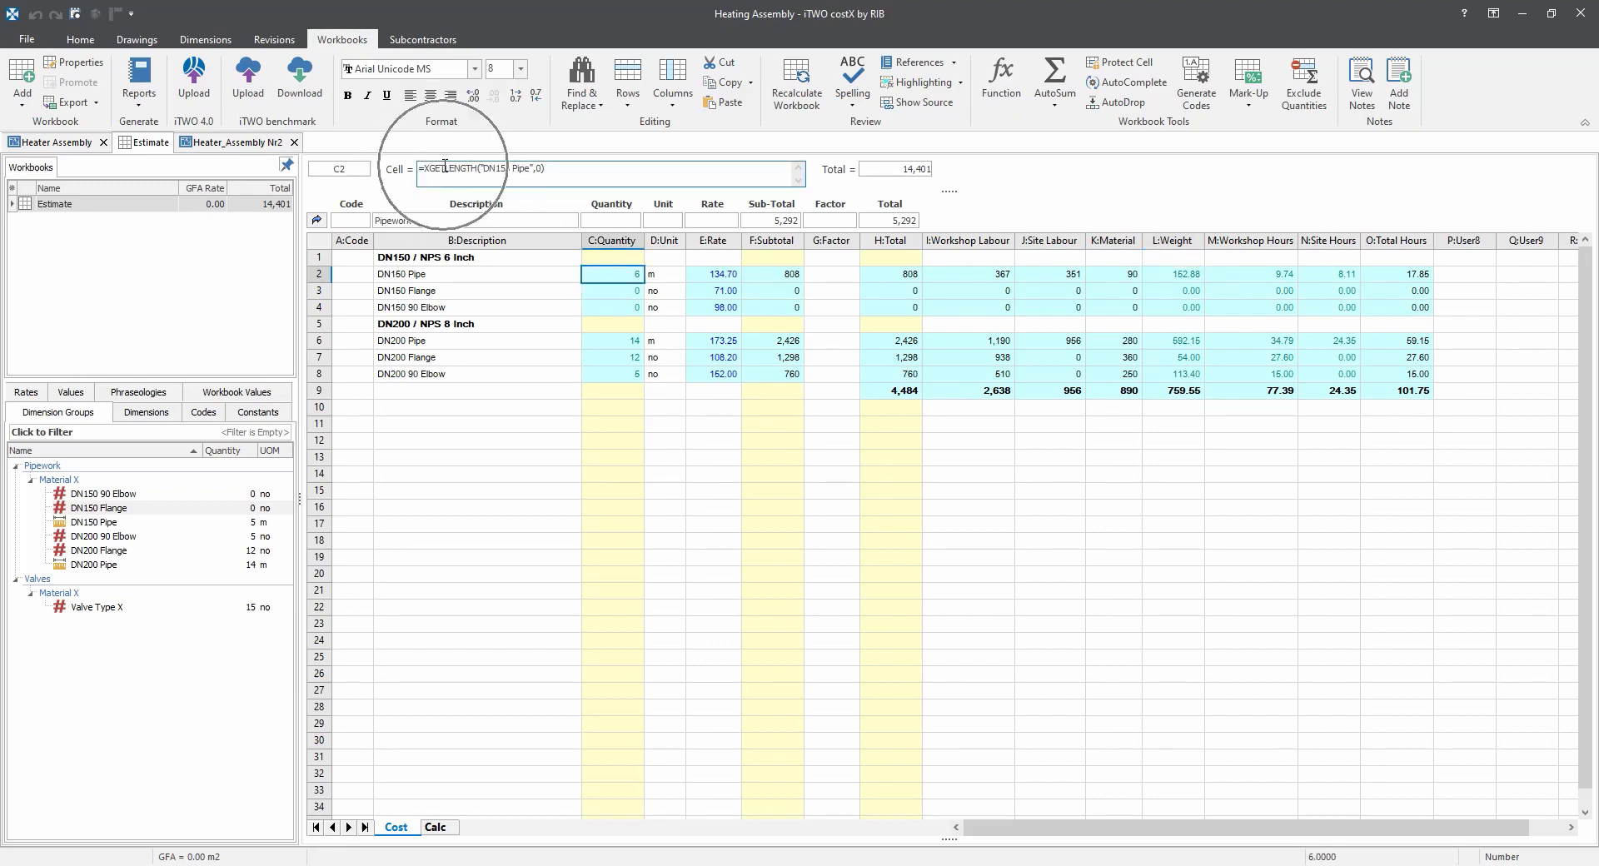
click(1185, 273)
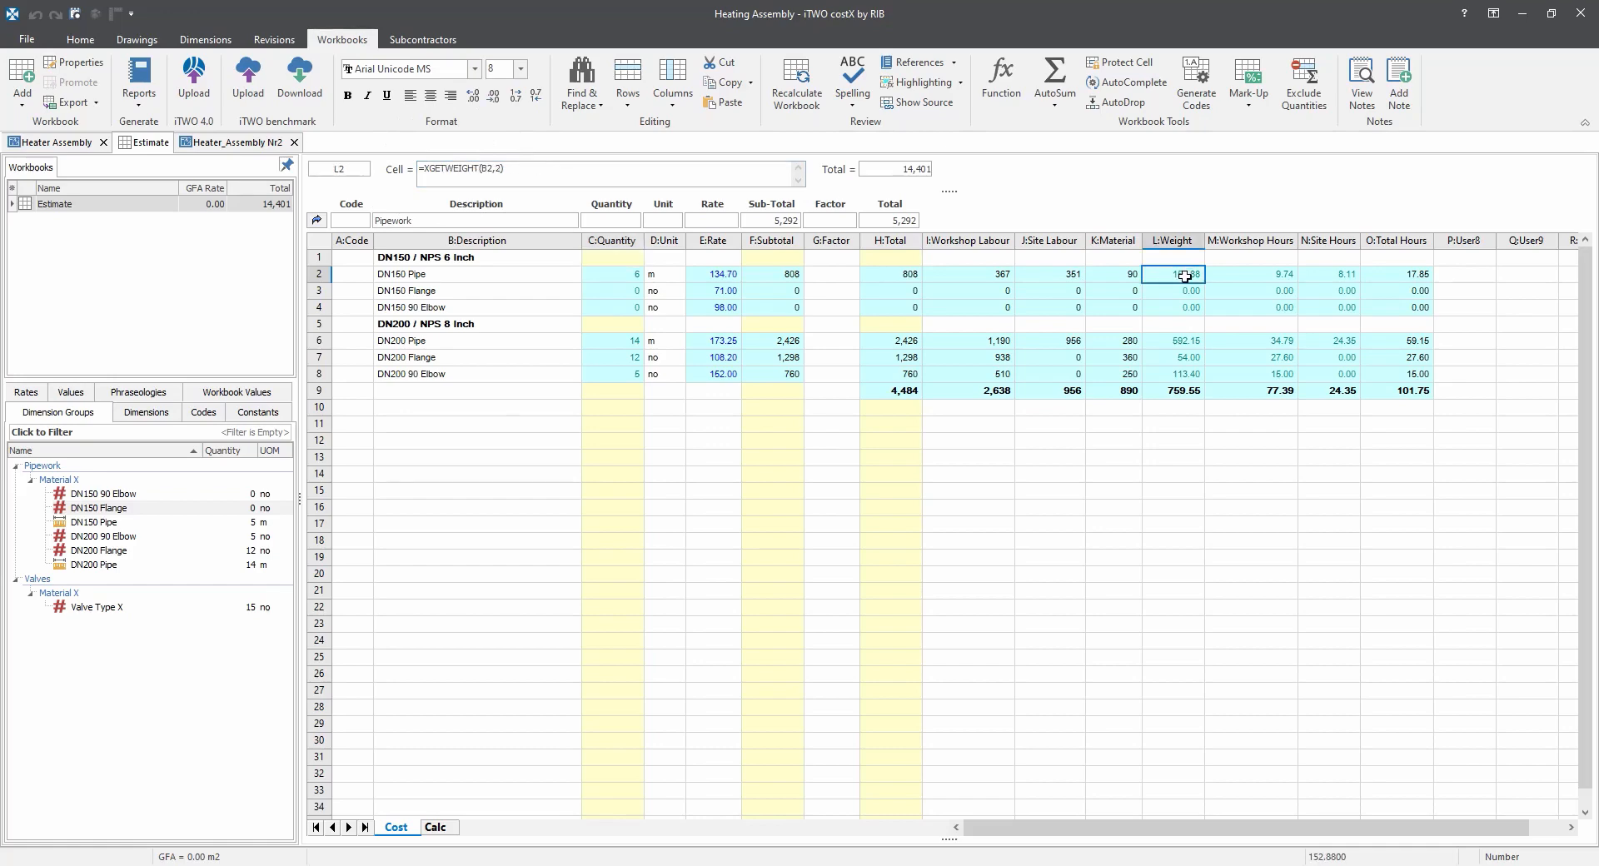
Compare the DN150 Pipe row's Quantity formula with its Workshop Hours formula.
click(620, 276)
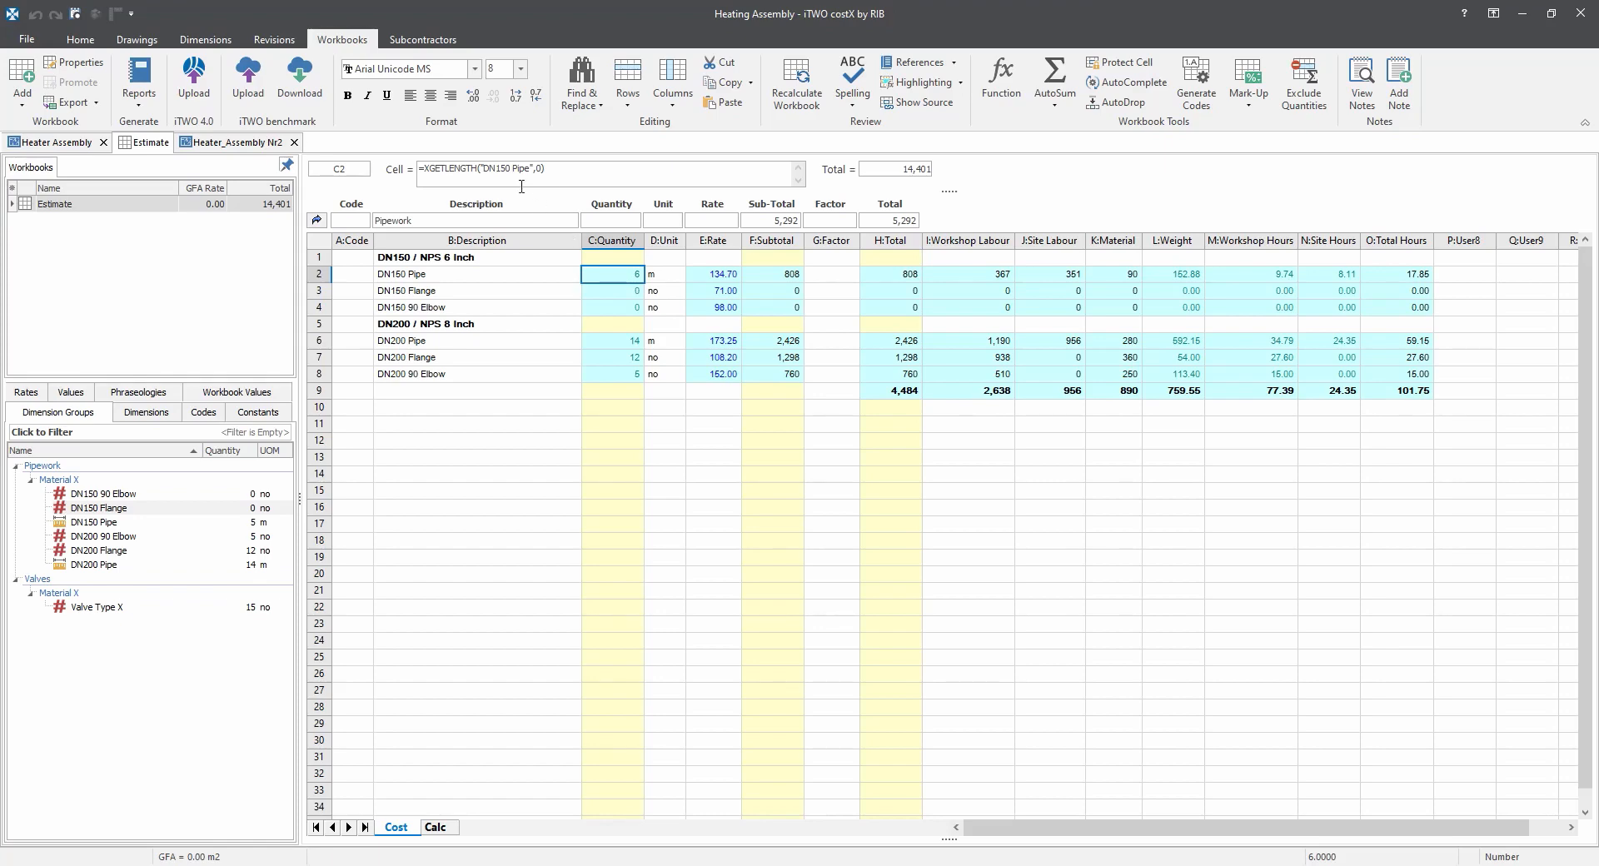
click(617, 274)
key(ctrl)
key(ctrl)
click(1233, 277)
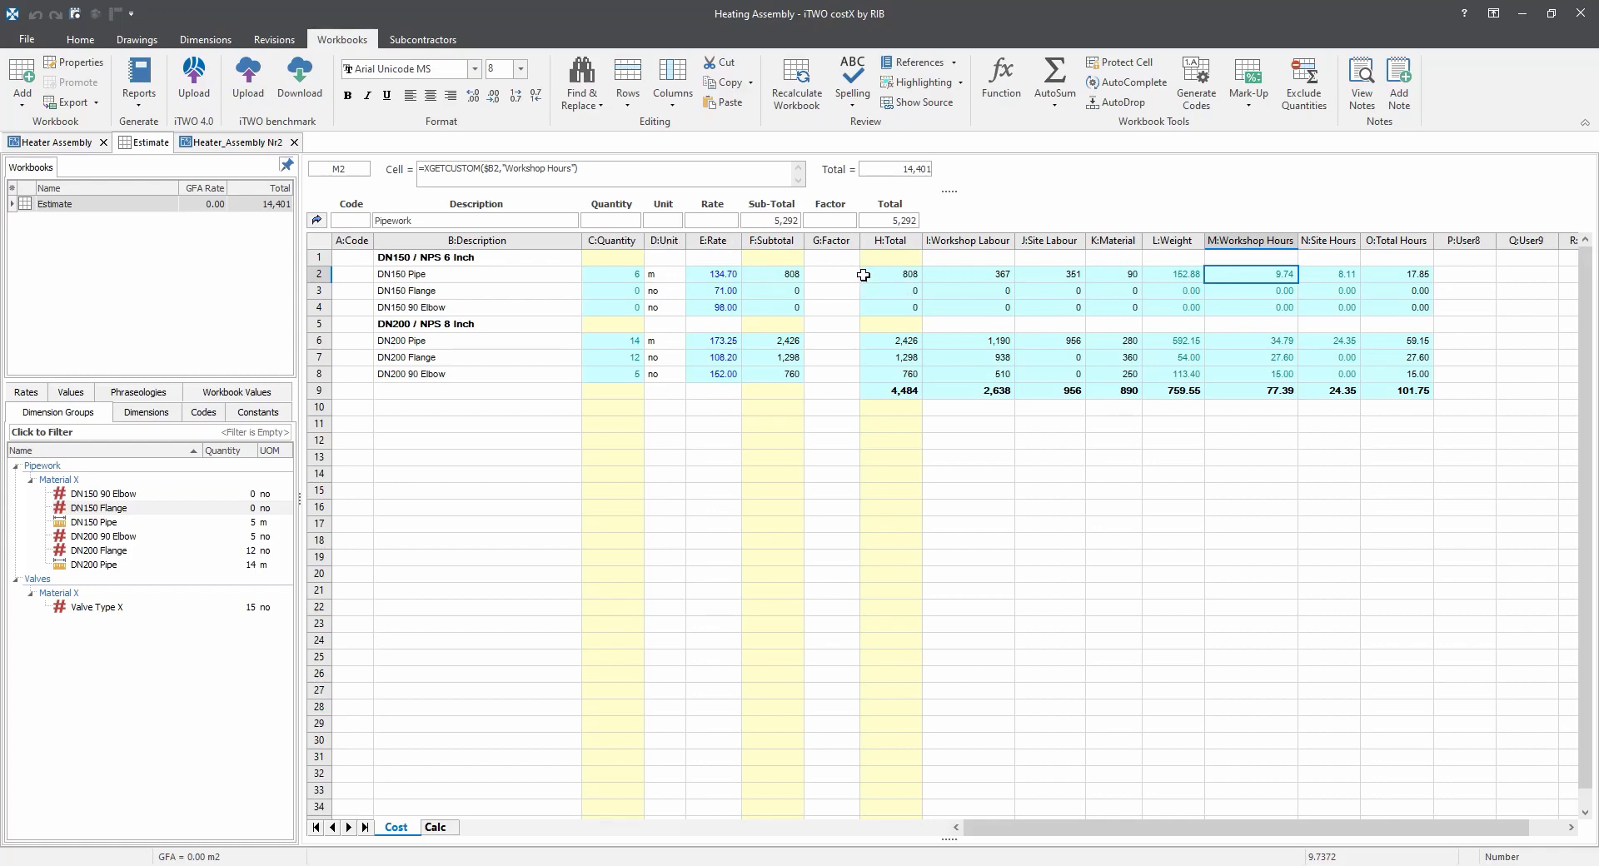
click(617, 274)
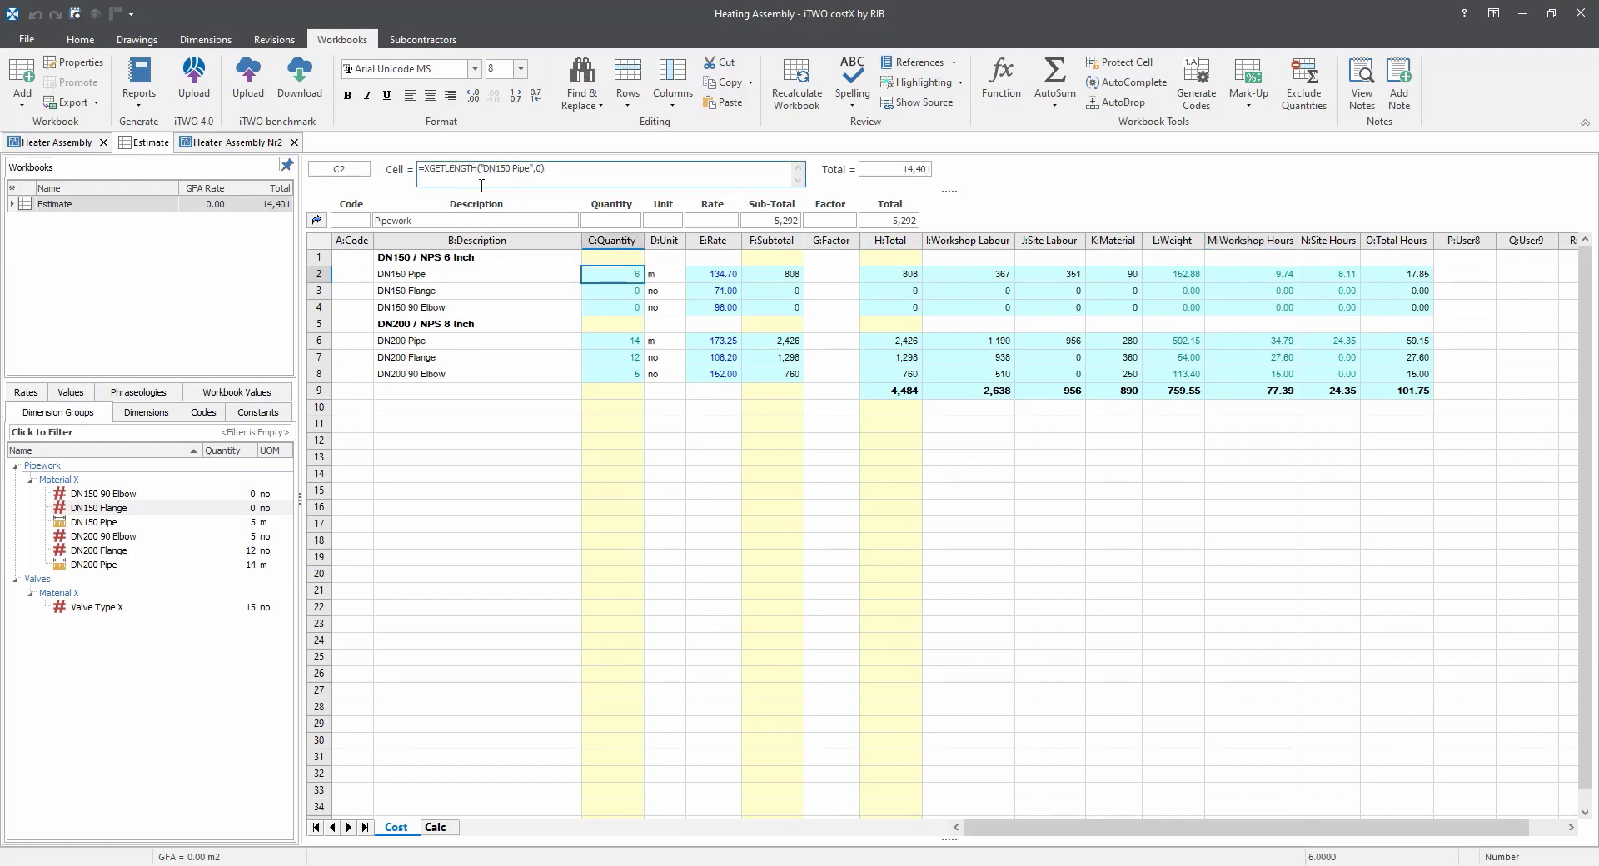
click(1243, 275)
Check which description cells the Weight formulas reference for DN150 Pipe, DN150 Flange and DN200 Flange.
click(1179, 275)
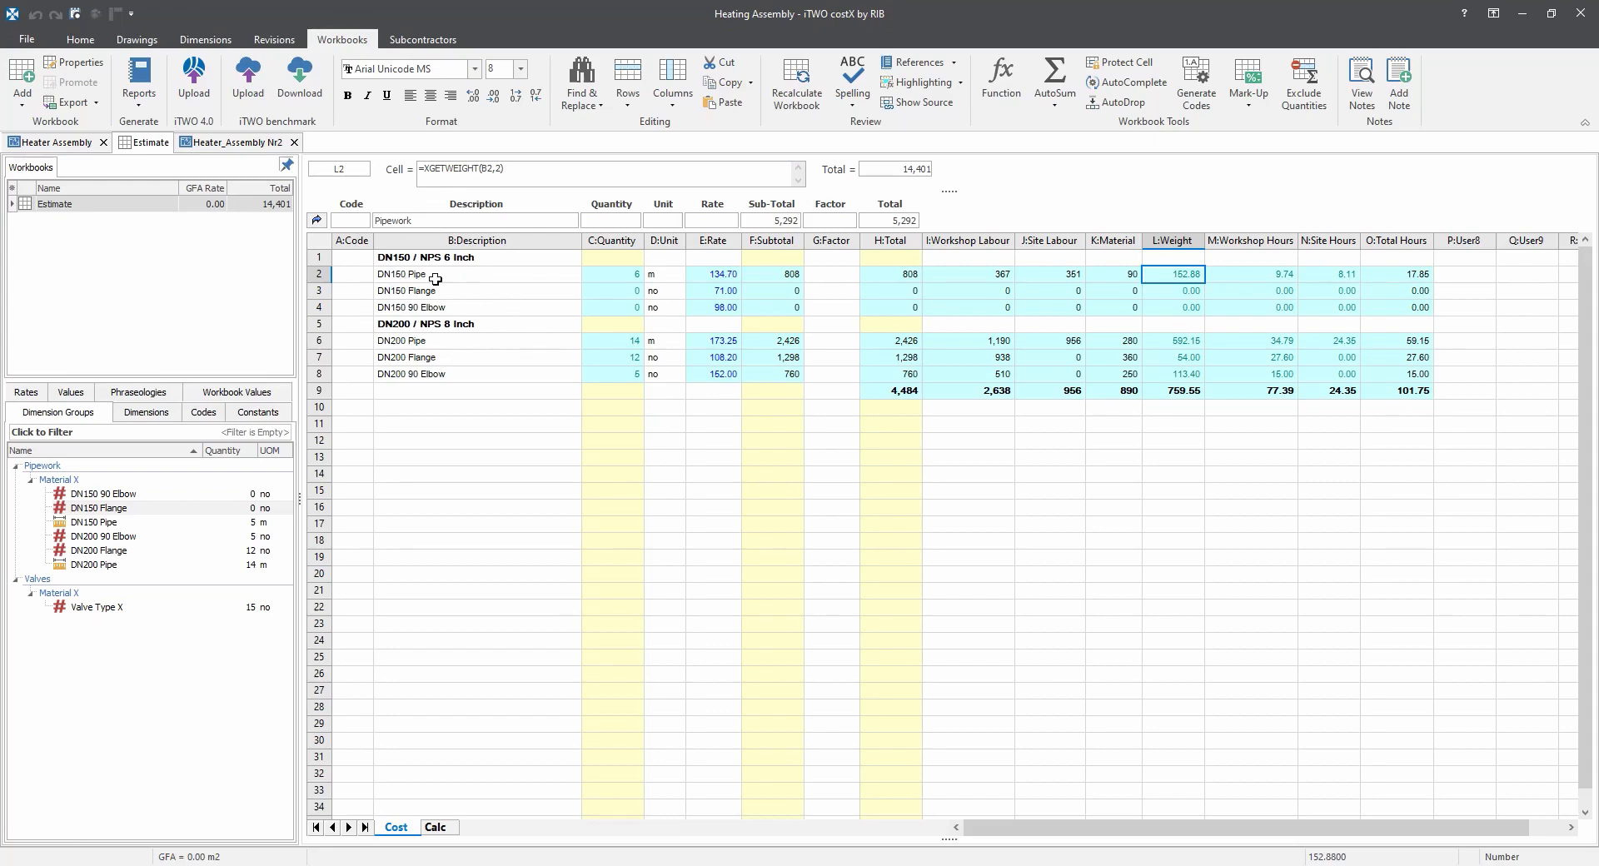
click(1167, 291)
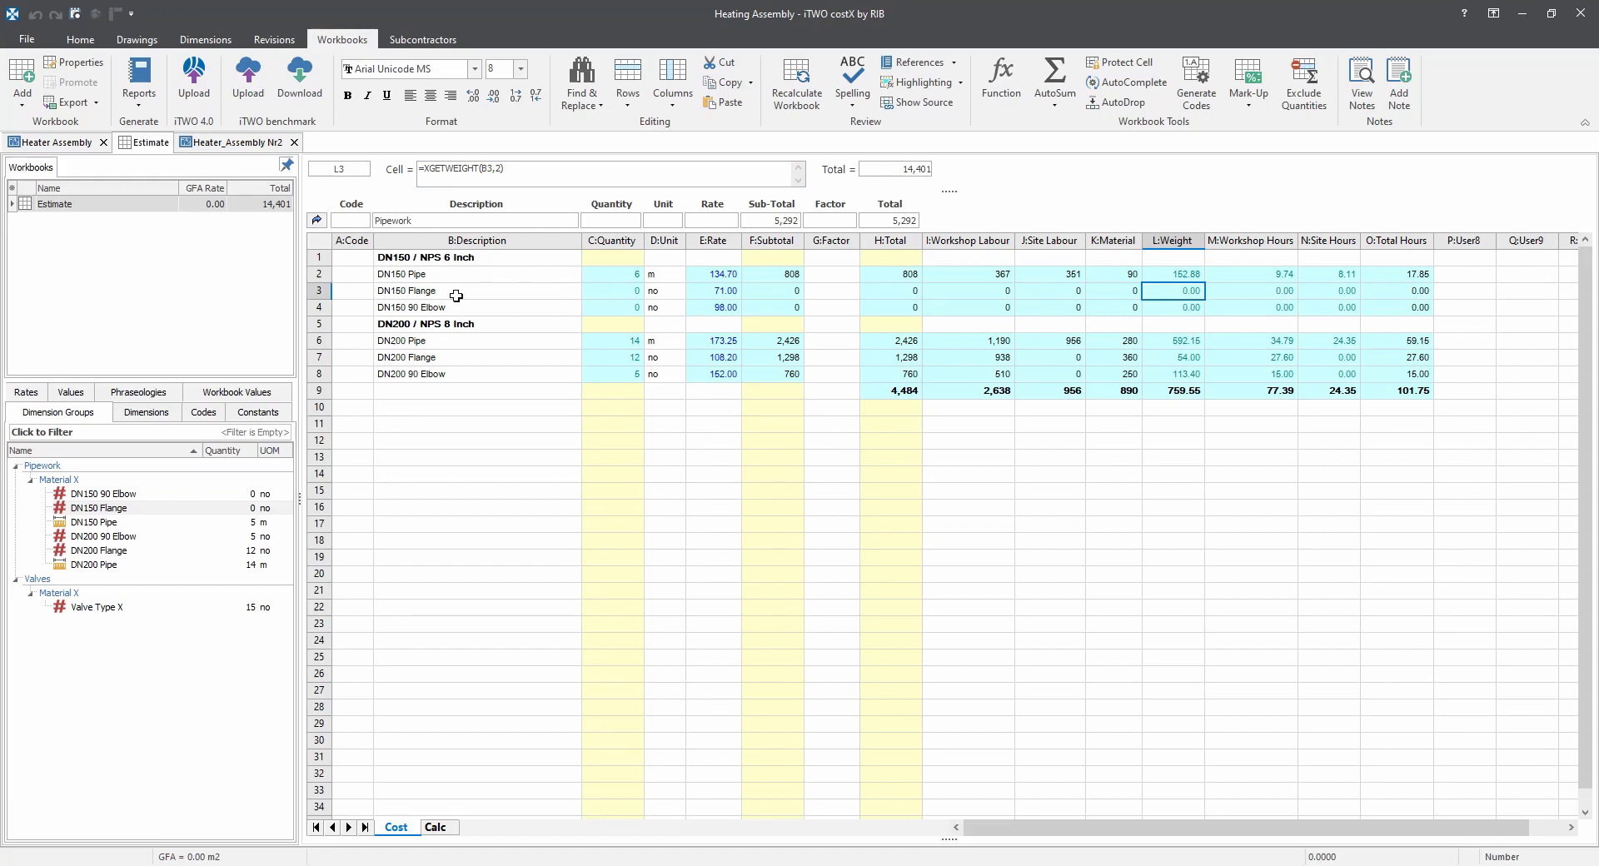
click(1168, 357)
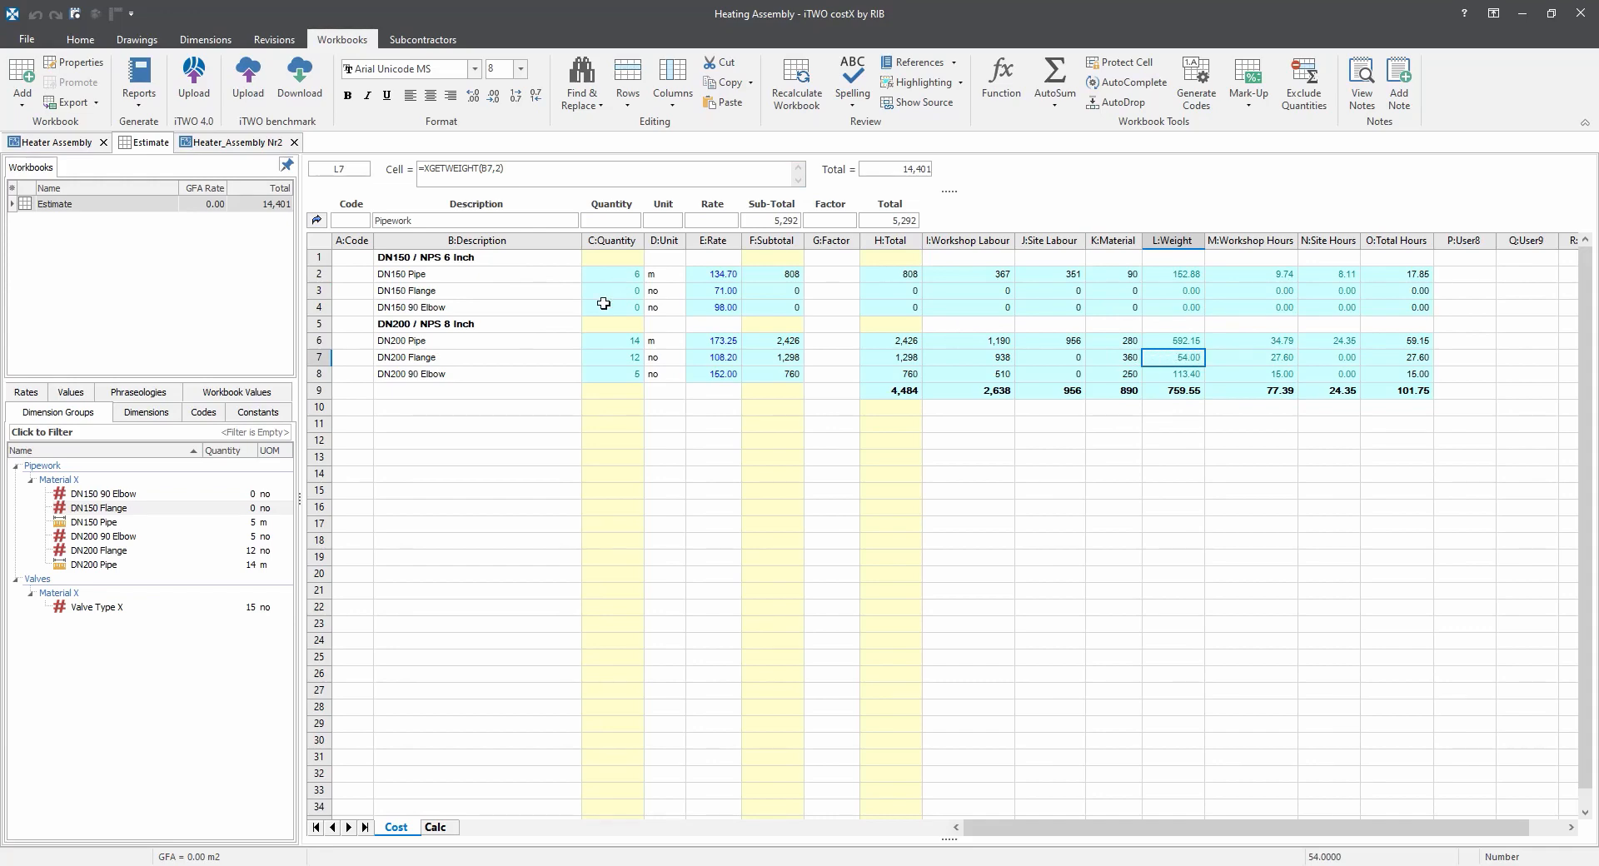
Examine the Quantity formula in the DN200 Pipe row and the matching description cell.
click(630, 339)
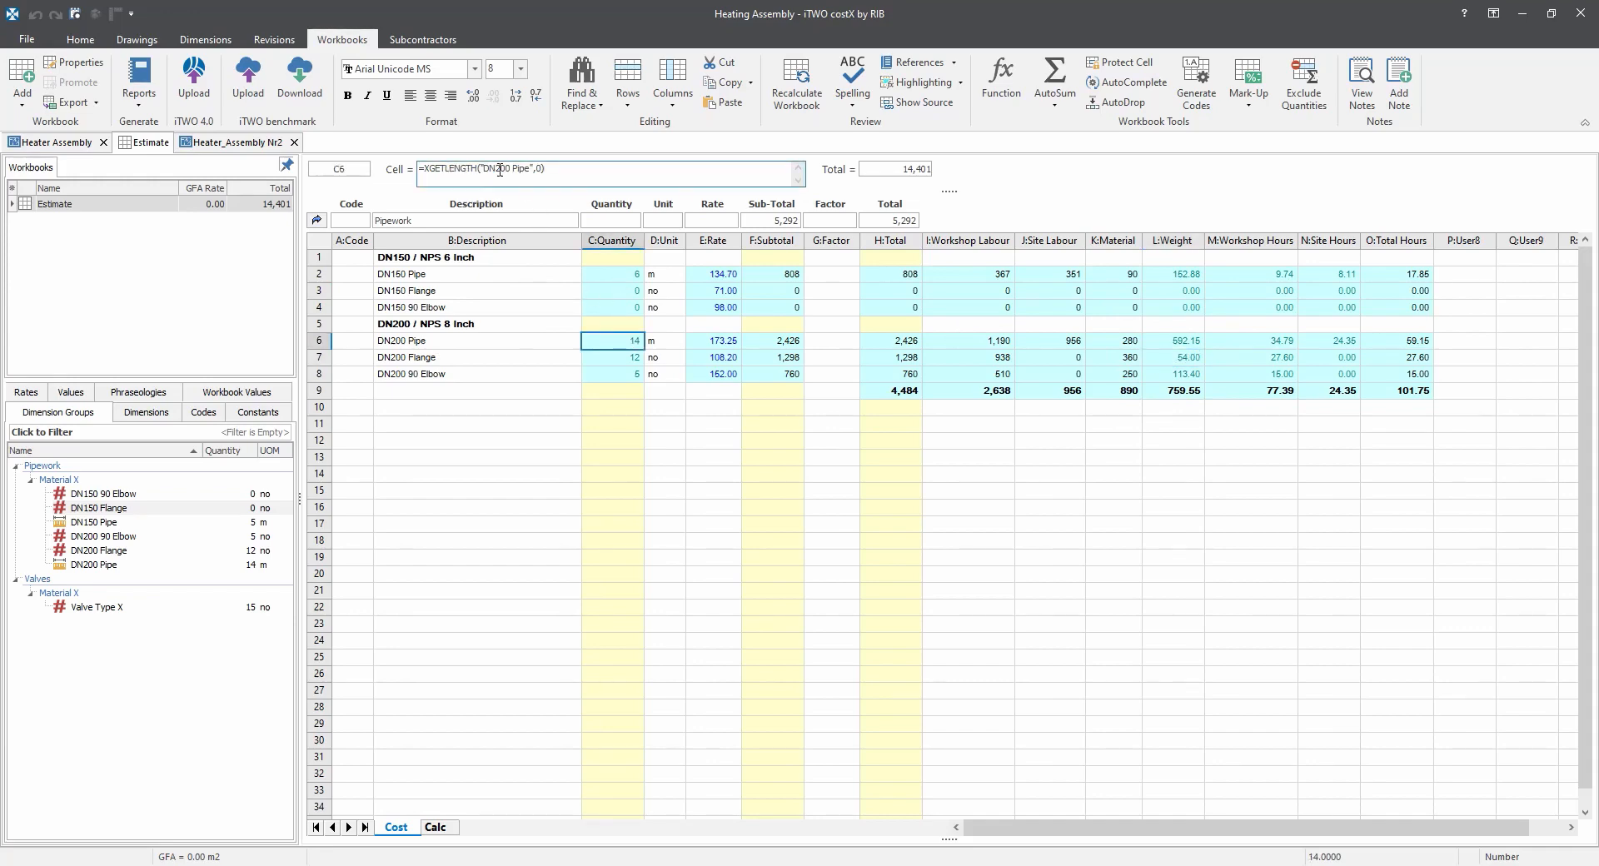
key(ctrl)
key(ctrl)
key(ctrl)
click(503, 342)
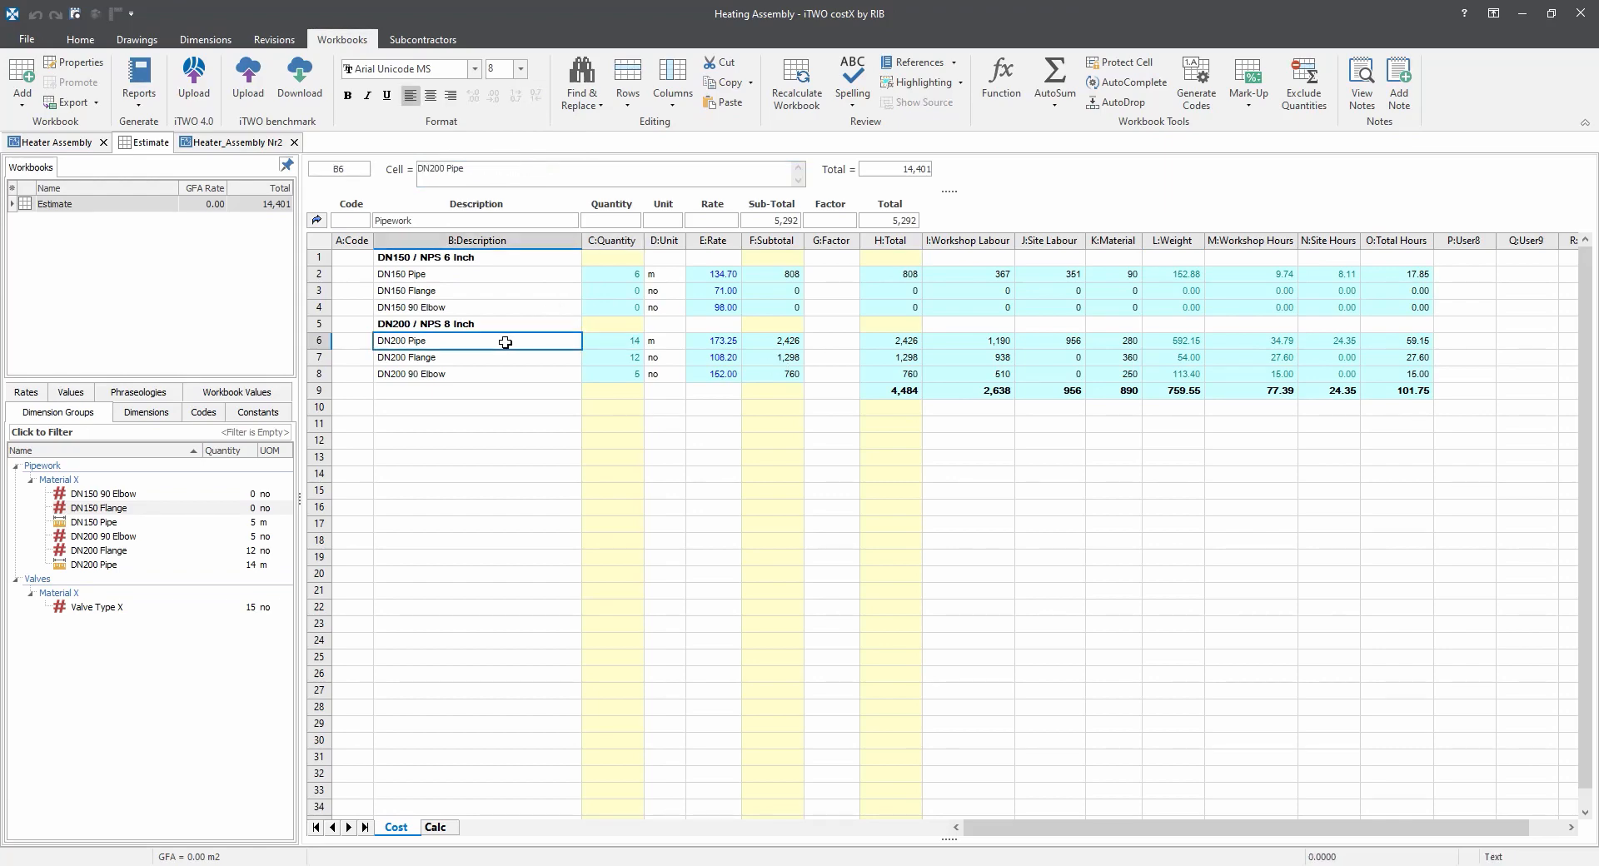
Review the Workshop Hours formulas for the DN200 items and DN150 Pipe, plus the DN150 Pipe Site Hours formula.
click(1250, 342)
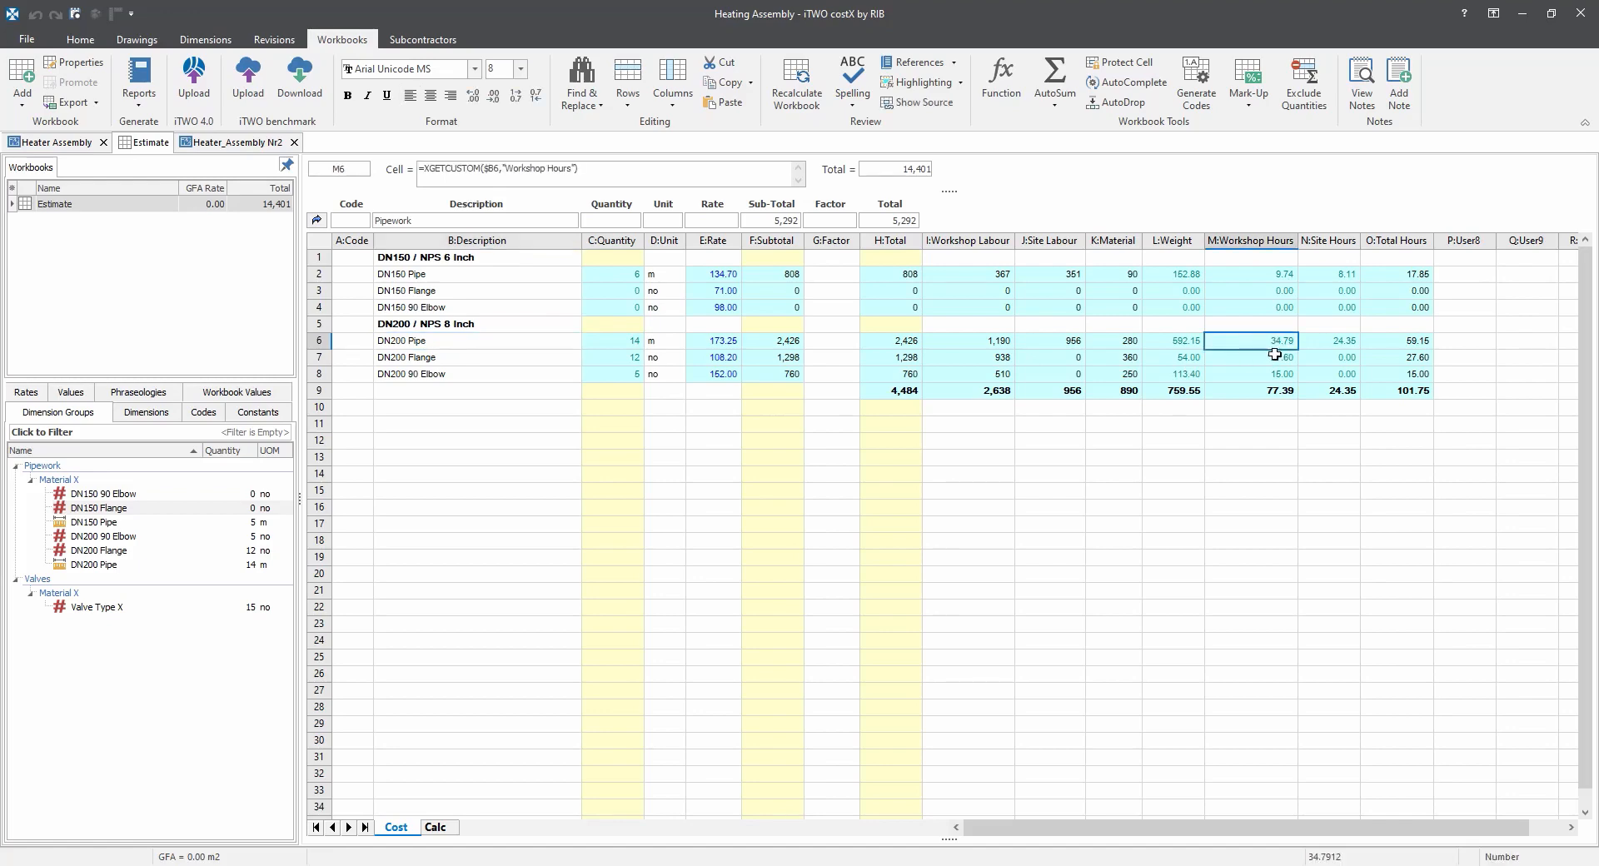
click(1274, 356)
click(1259, 375)
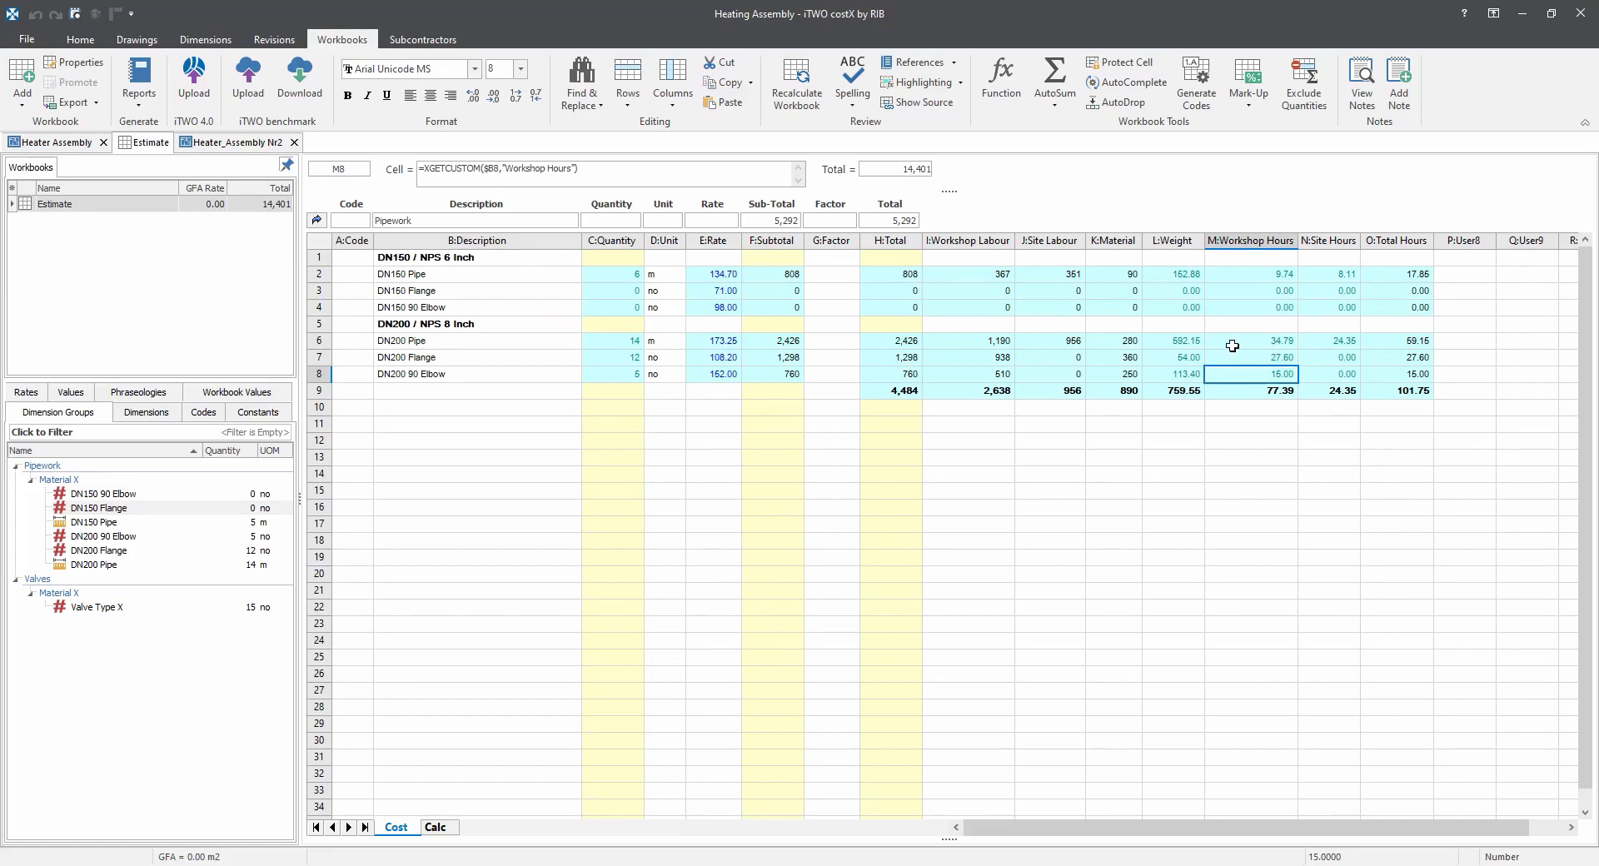
click(1227, 273)
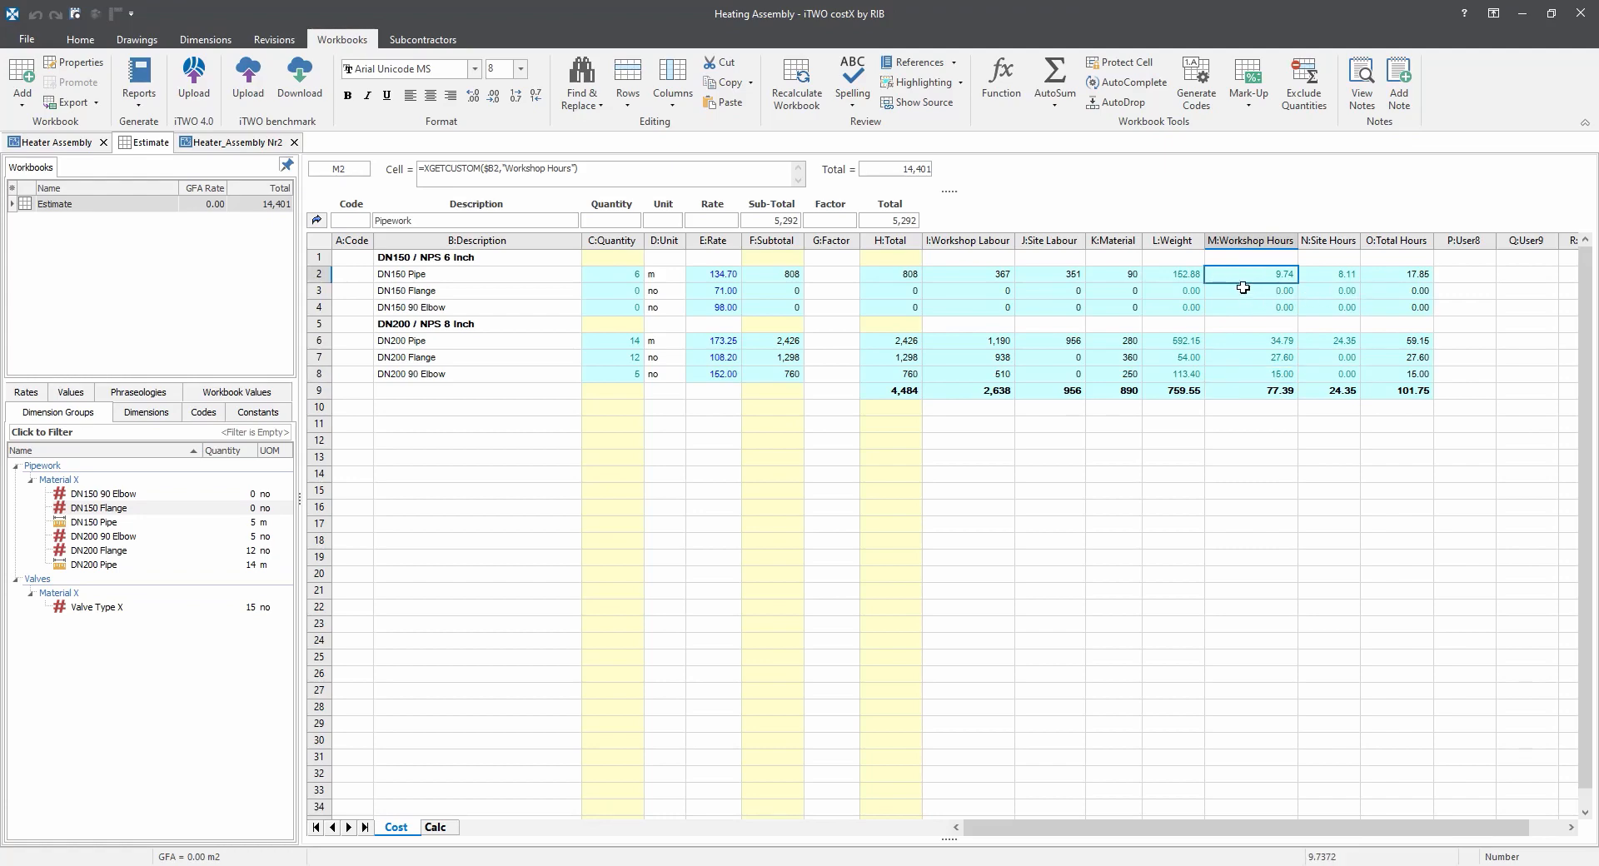
click(418, 163)
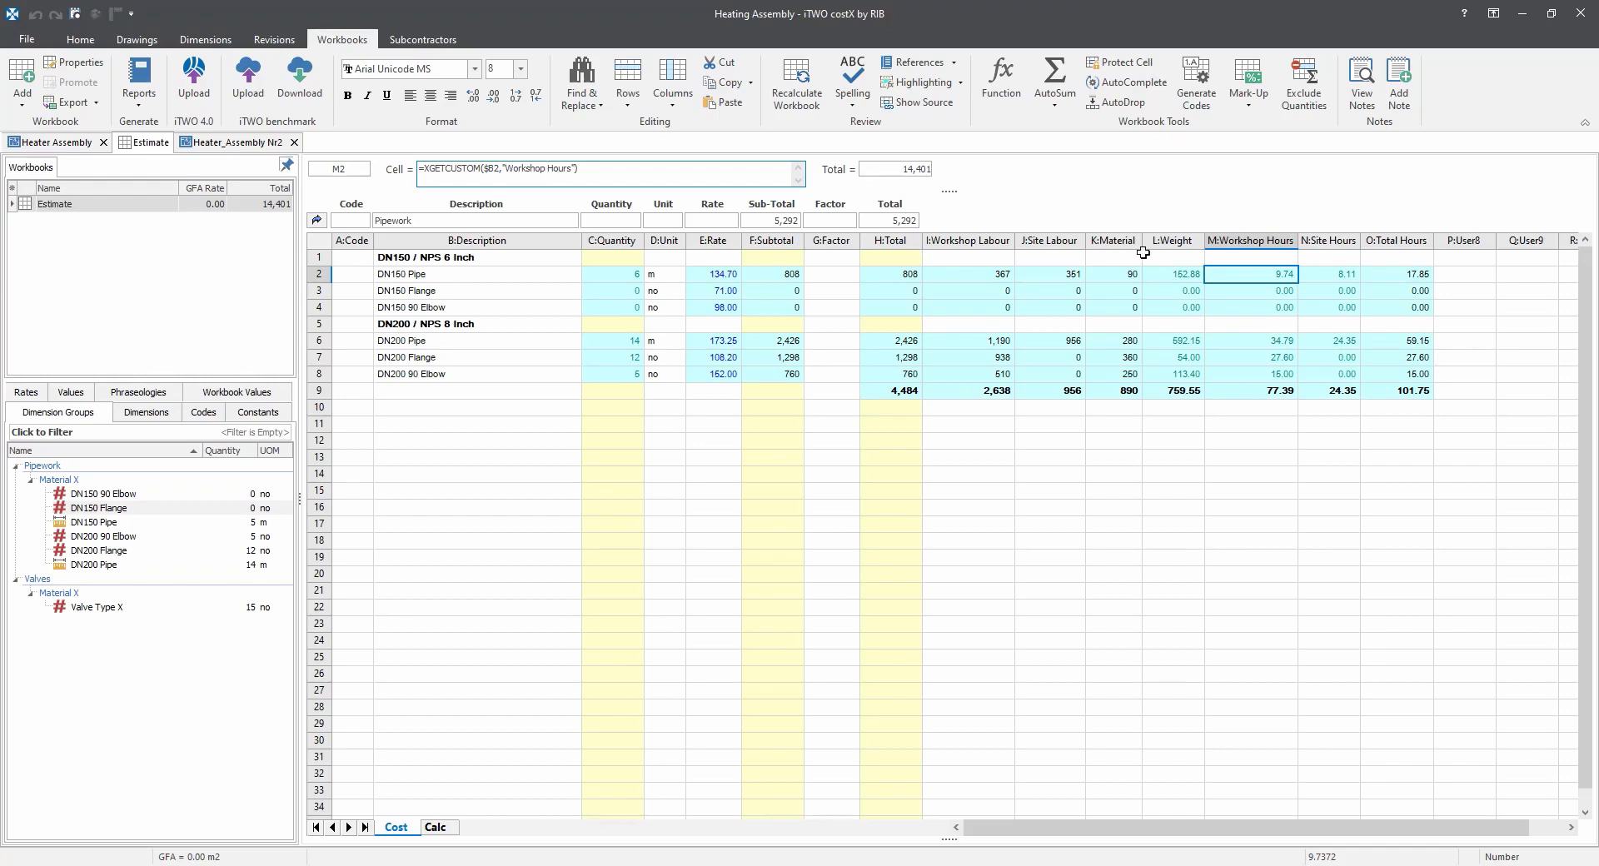
click(1331, 275)
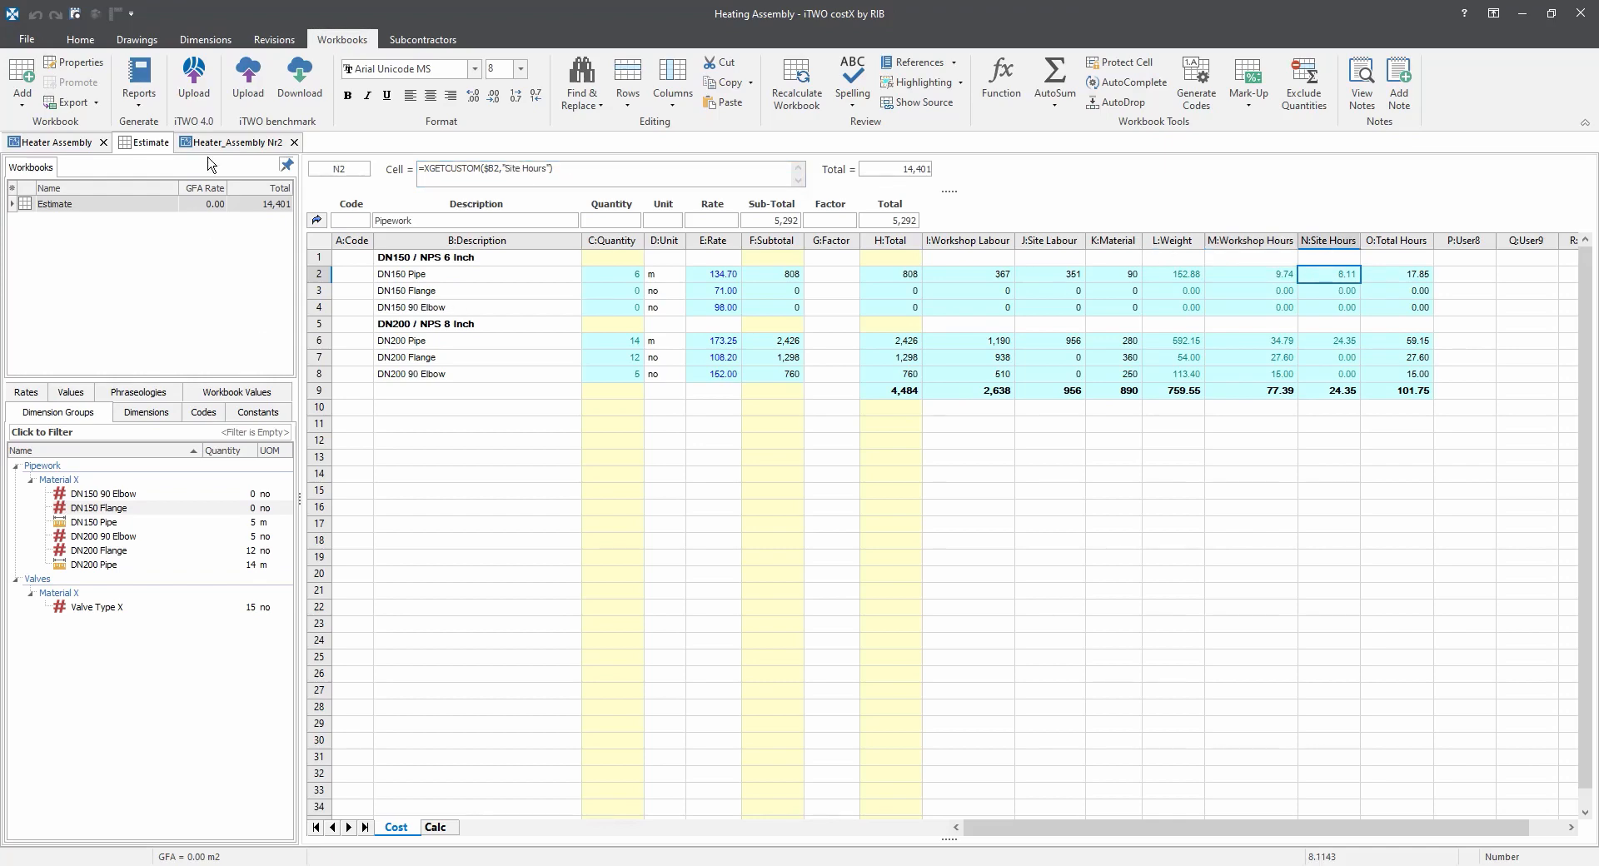
Review the DN150 Pipe dimension group's measured dimension formulas and custom quantities from the Heater Assembly drawing, and close its properties without updating.
click(54, 142)
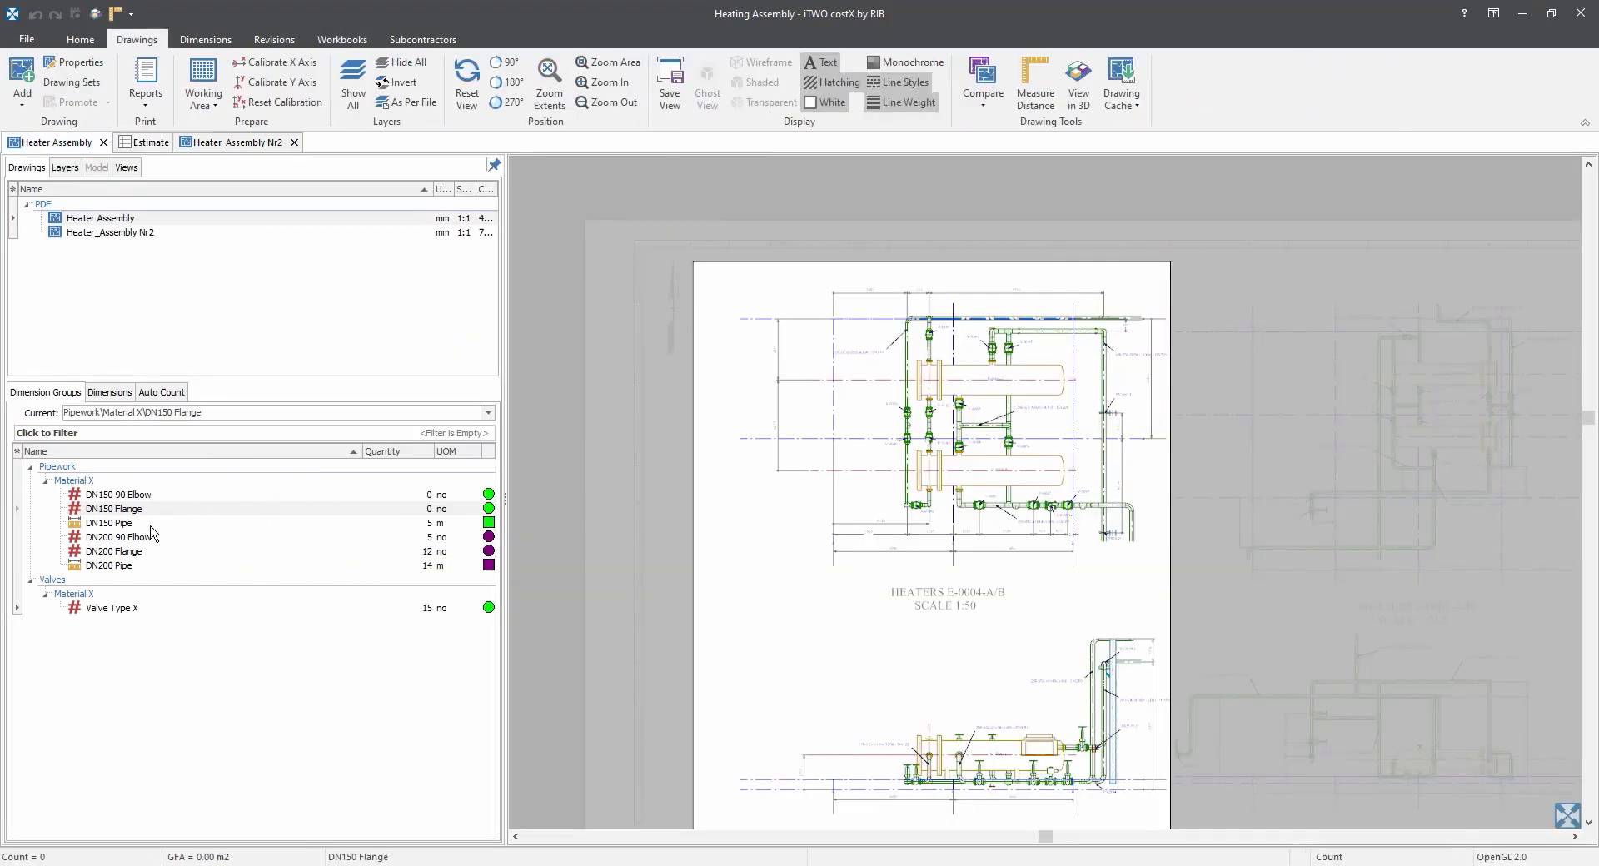
click(146, 524)
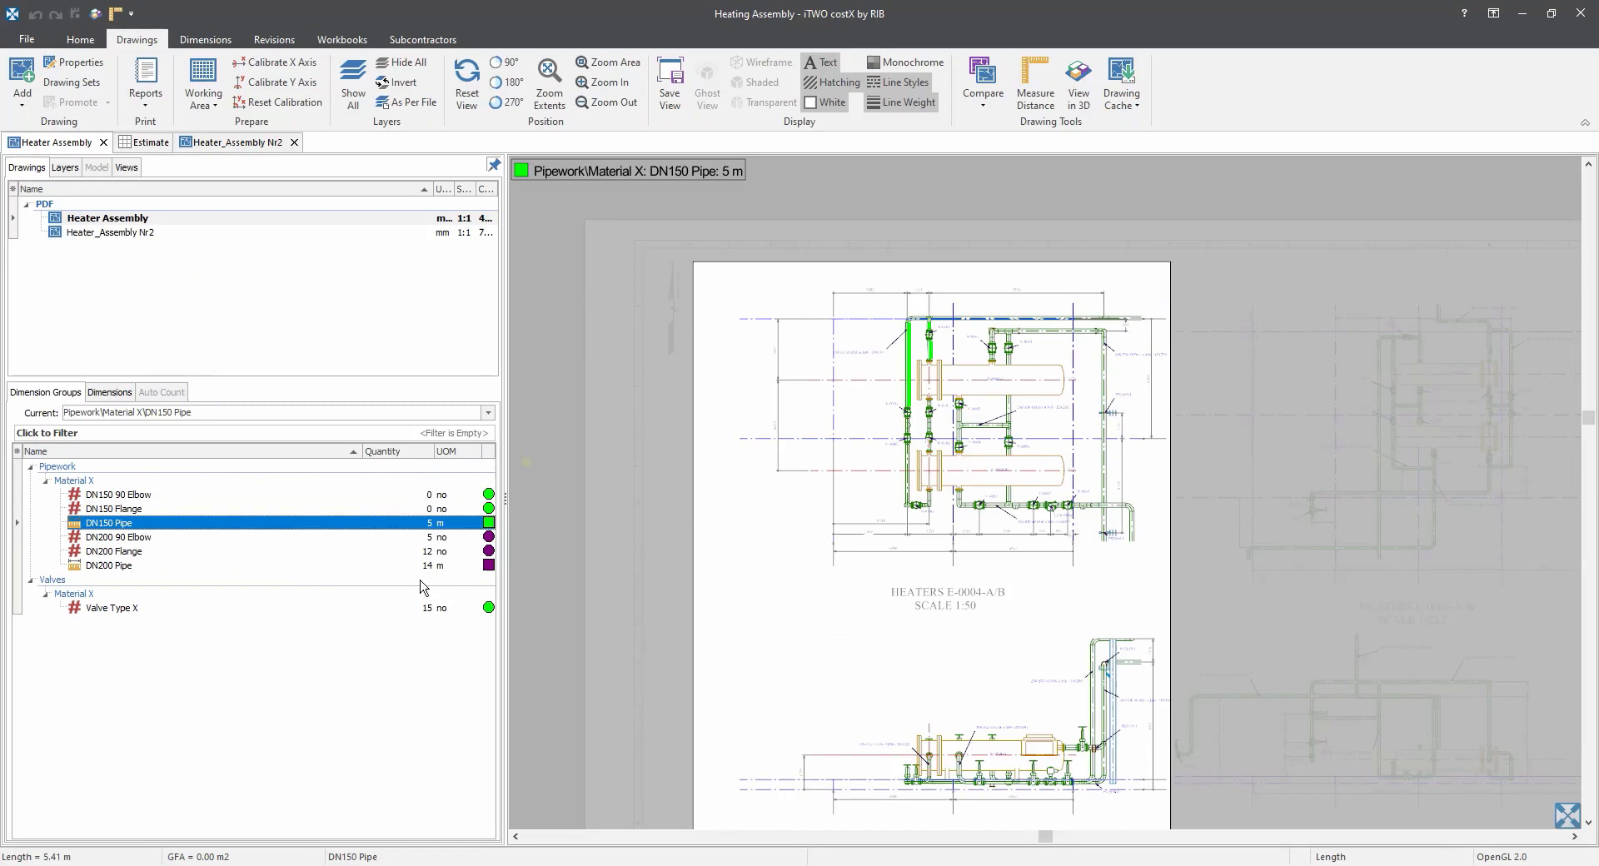
click(768, 220)
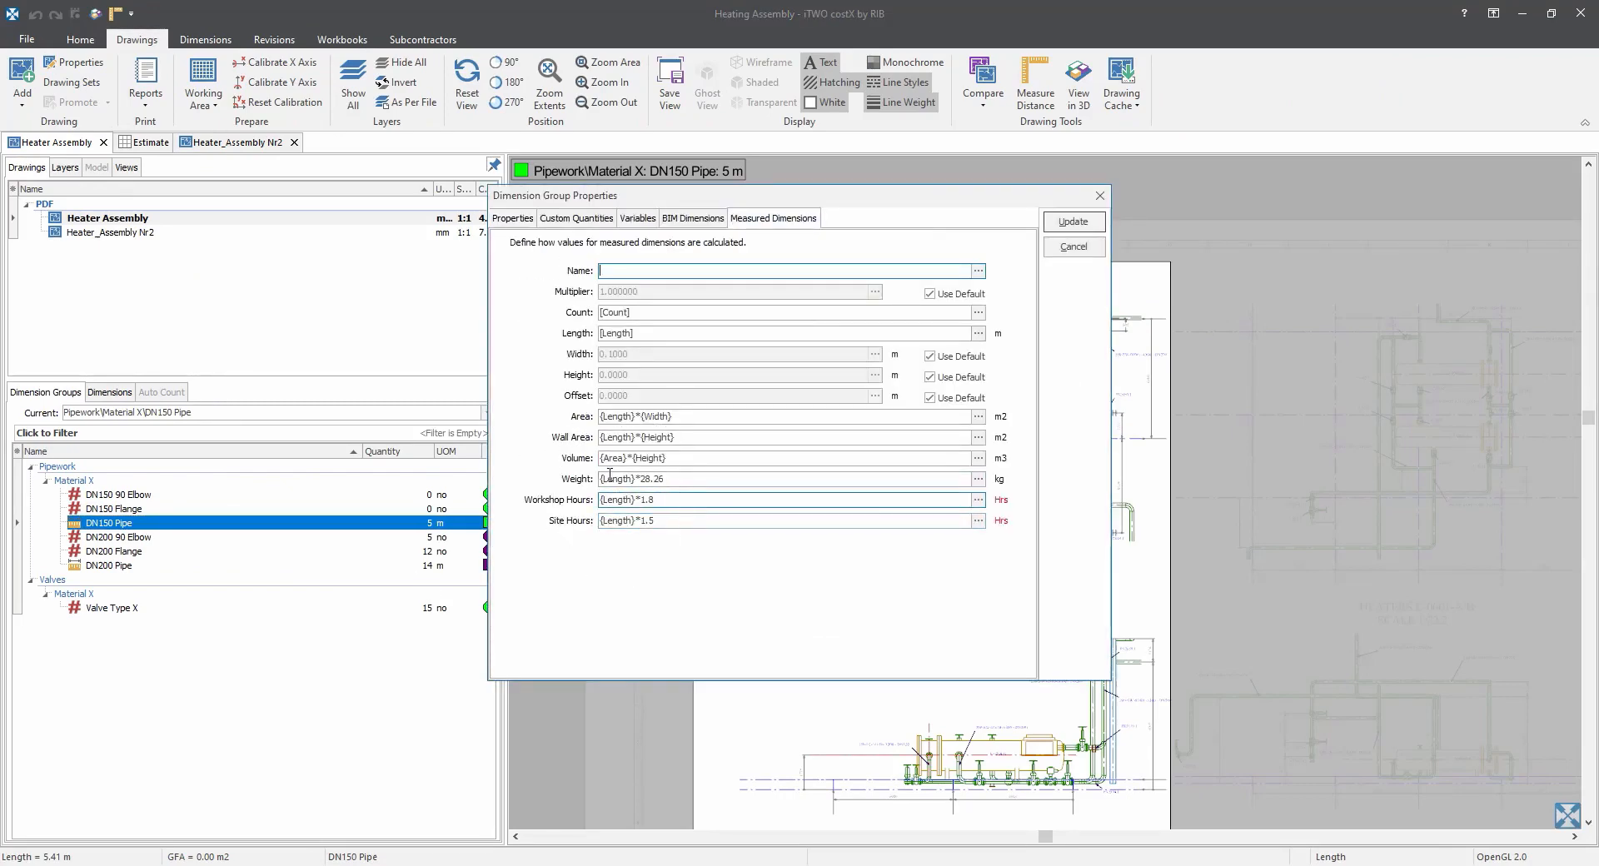
click(576, 218)
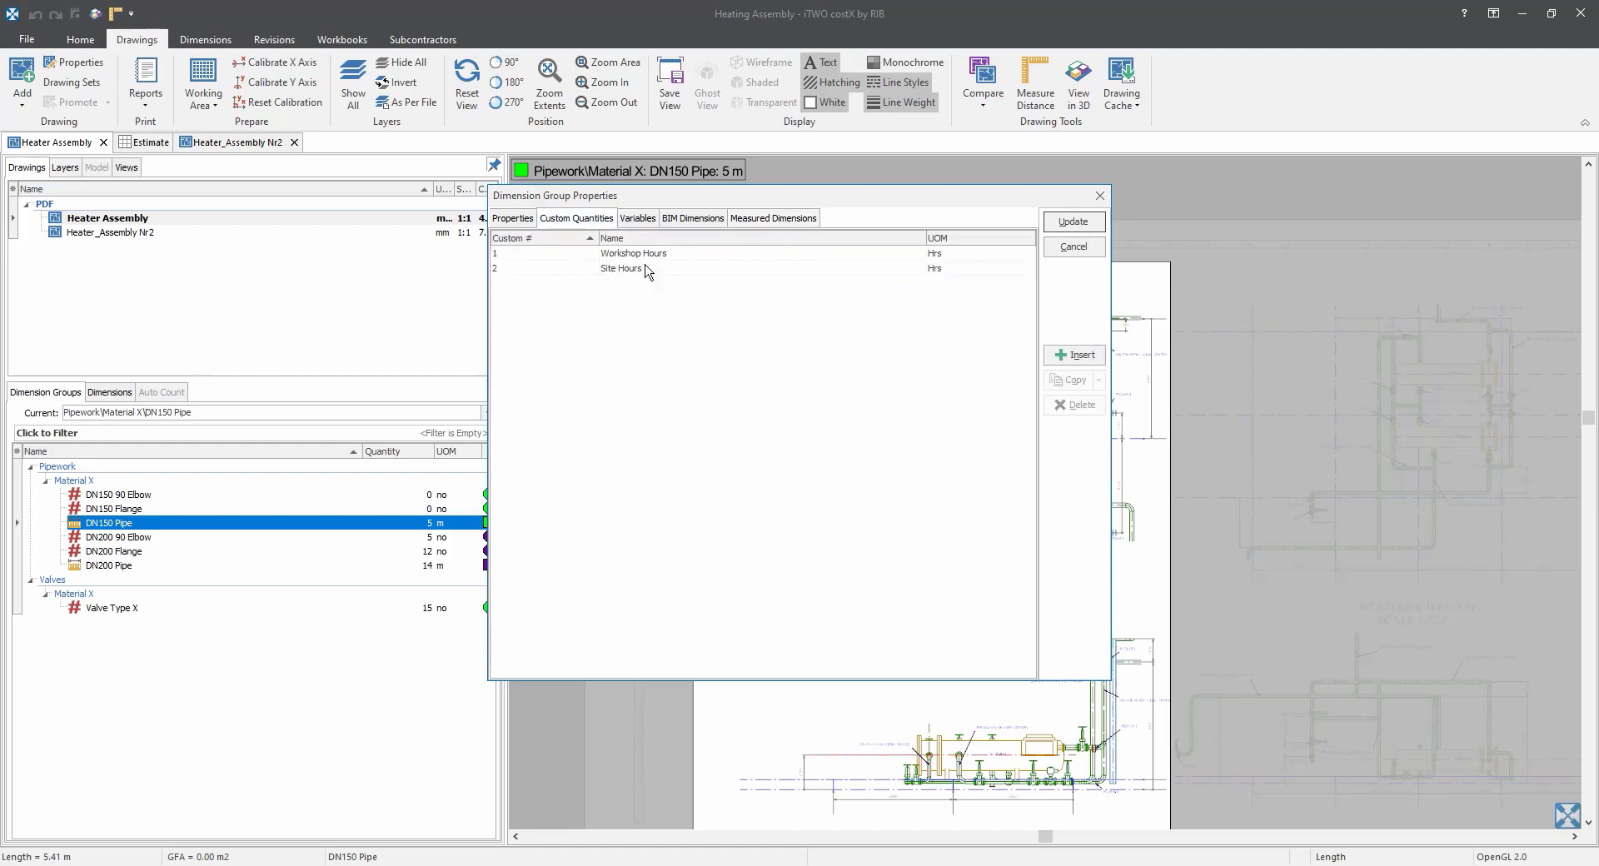
click(1097, 248)
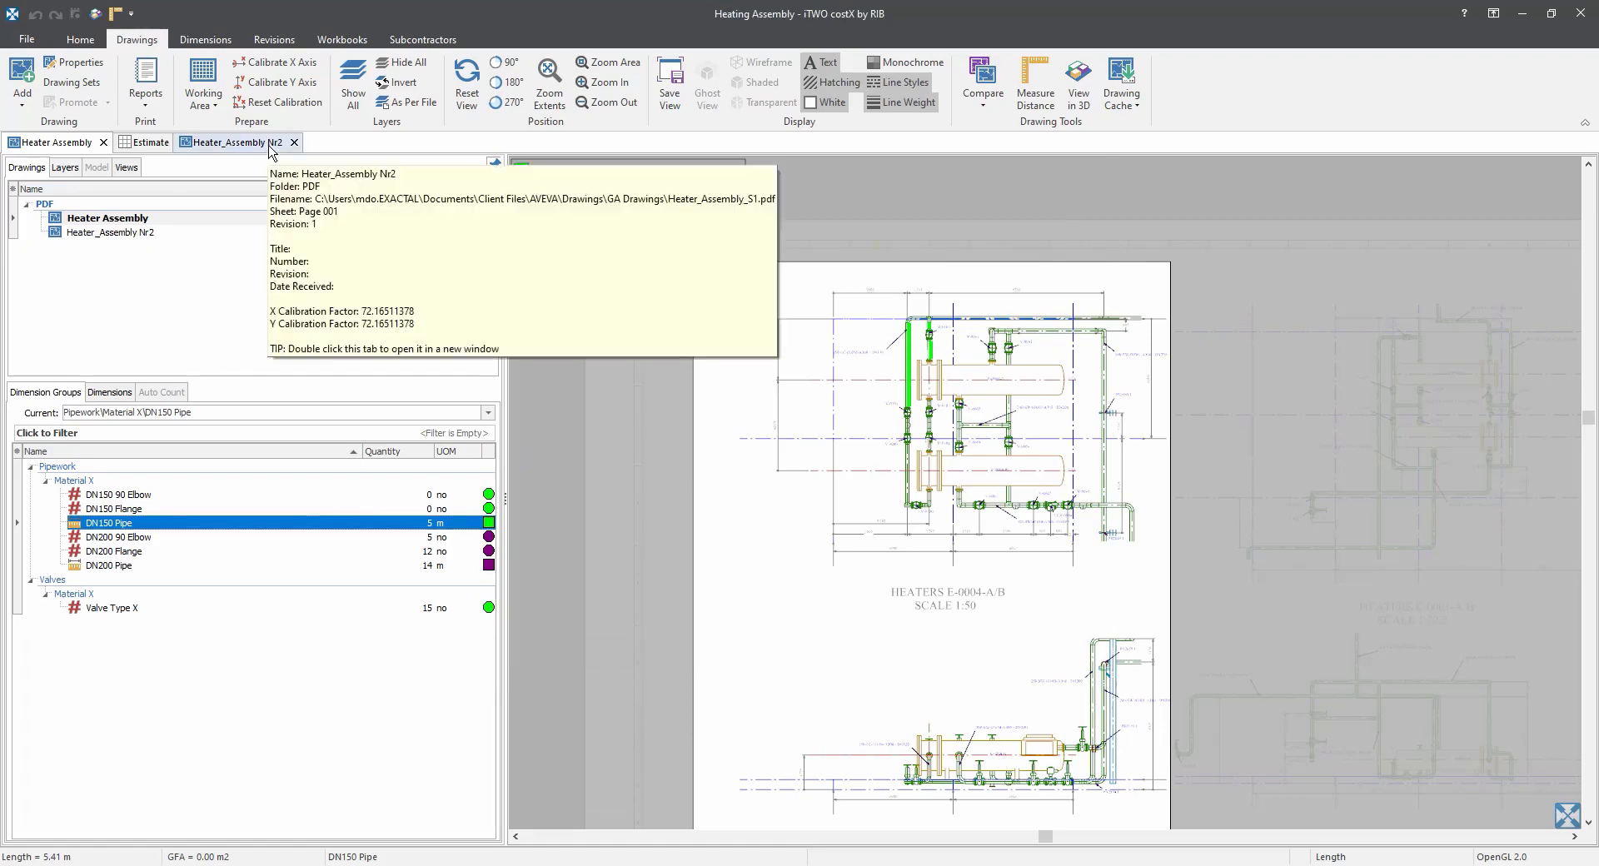
View the Heater_Assembly Nr2 drawing and return to the Estimate workbook's Pipework cost sheet.
click(240, 143)
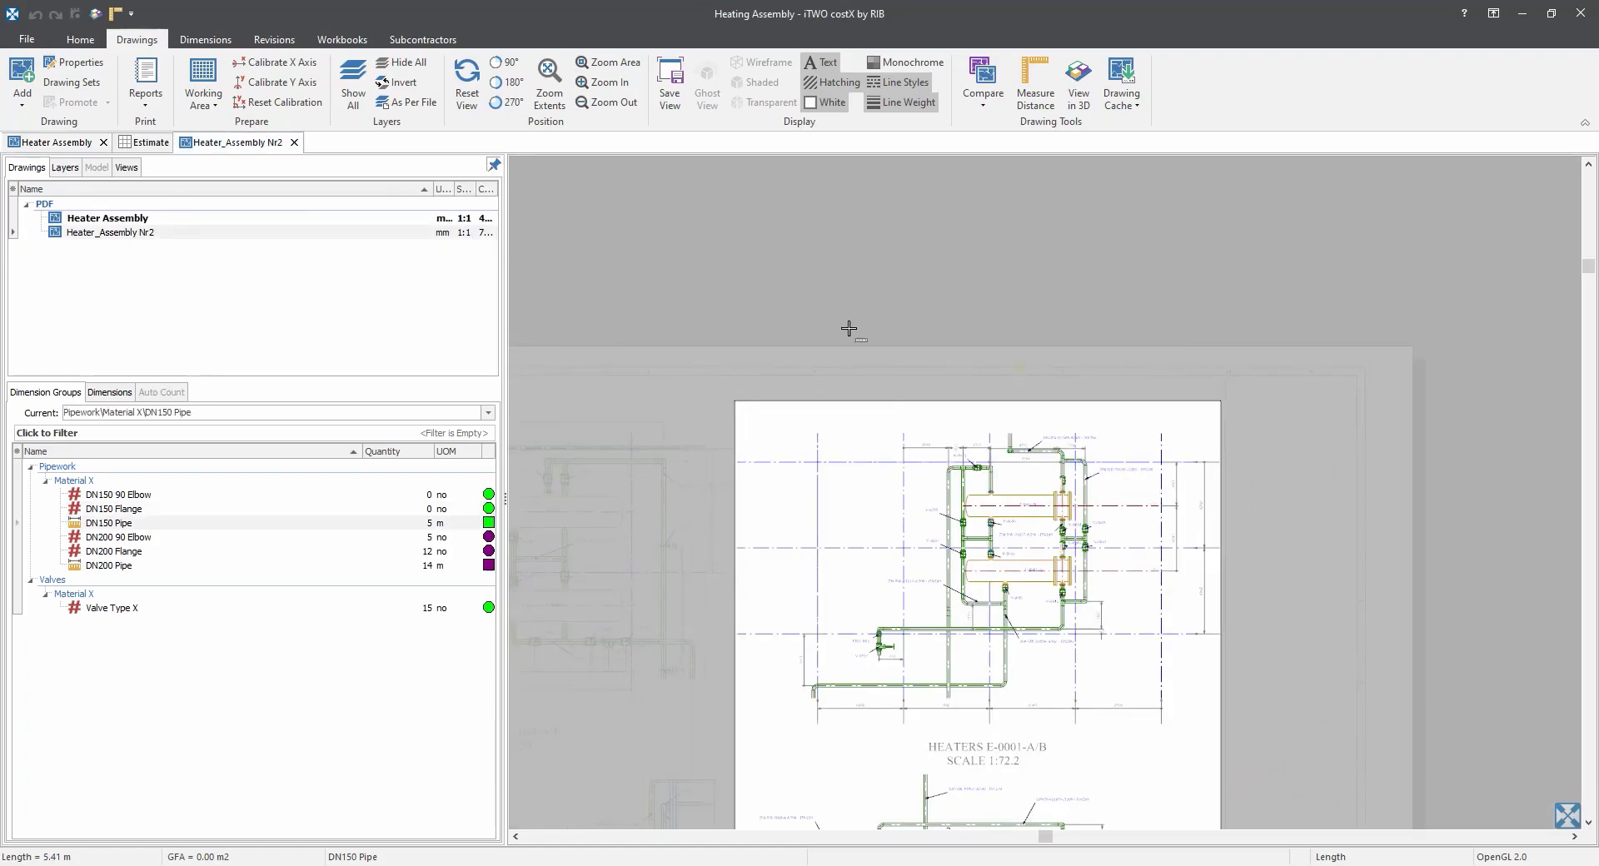
click(132, 143)
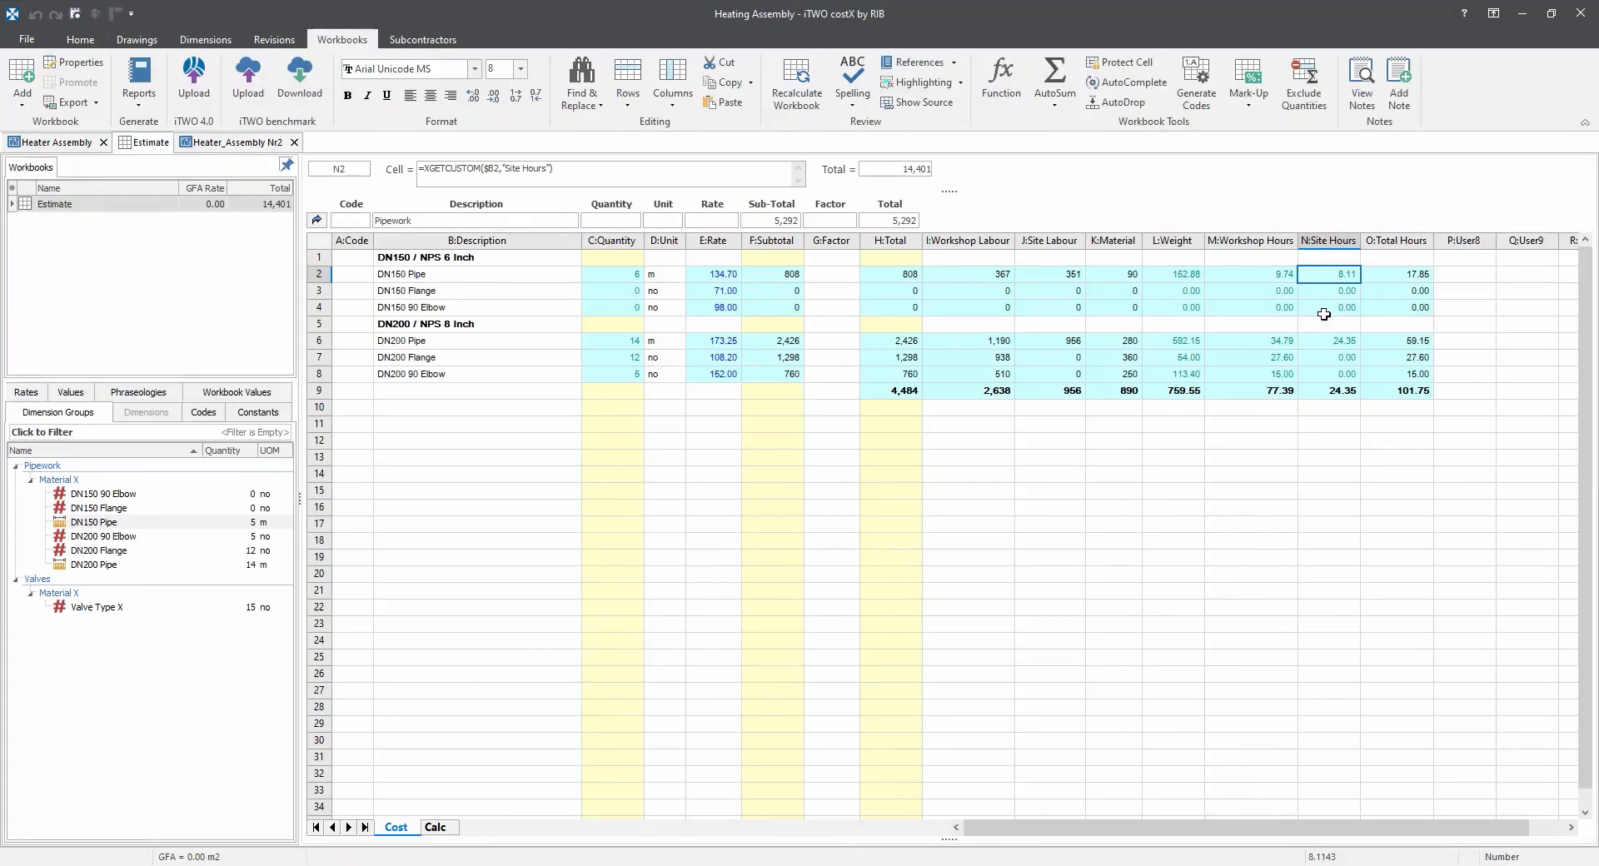
click(1169, 454)
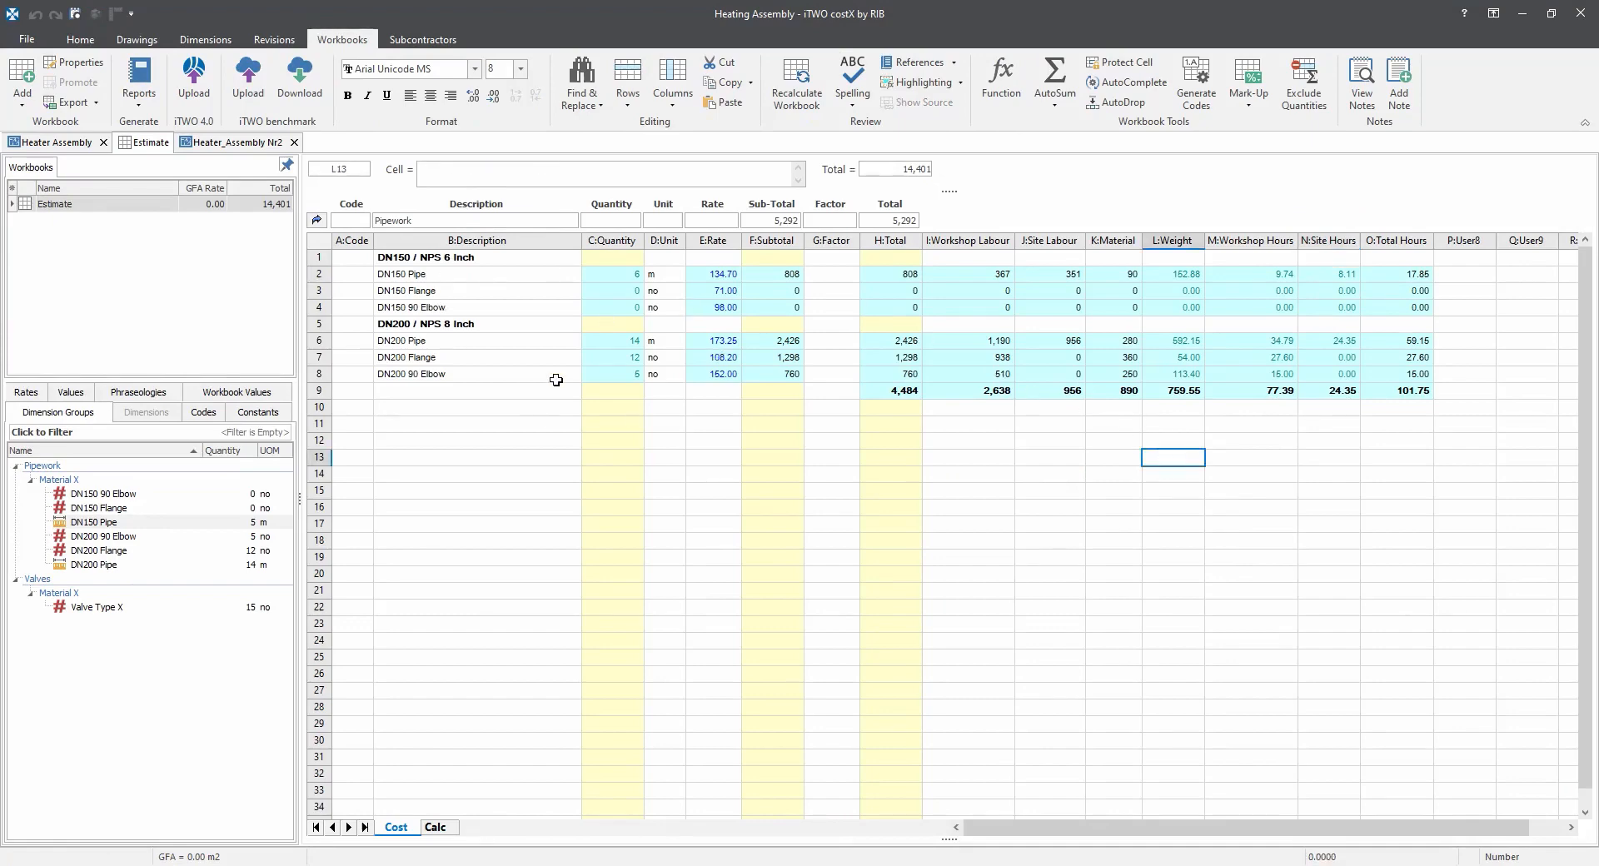
click(506, 427)
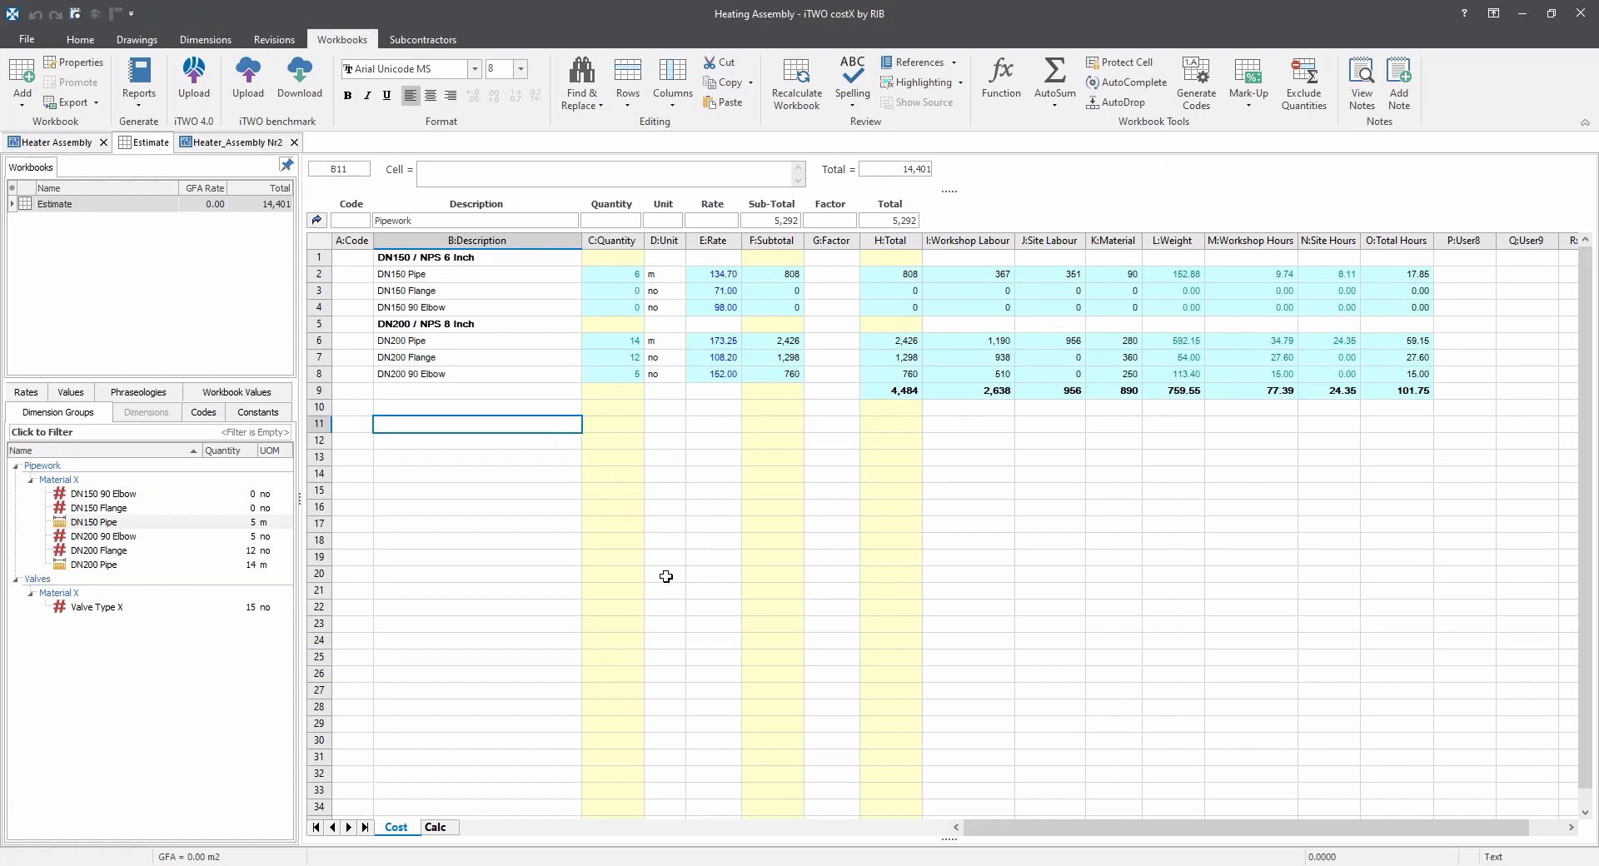
Open the Valves cost sheet from the workbook's top level and examine the Site Hours formula for Valve Type X.
click(318, 222)
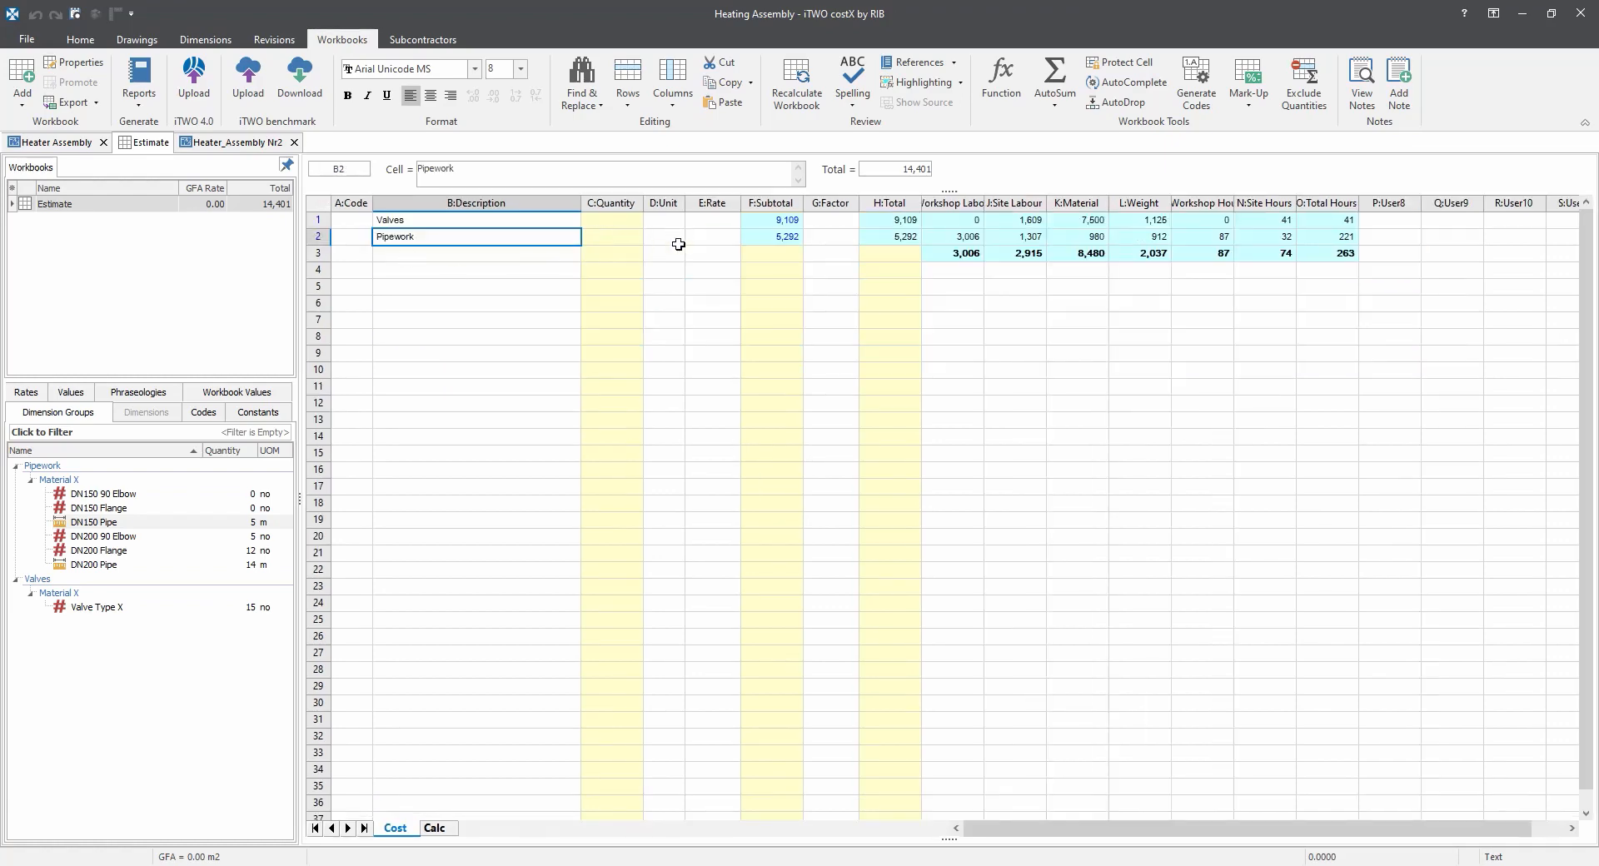
double_click(772, 219)
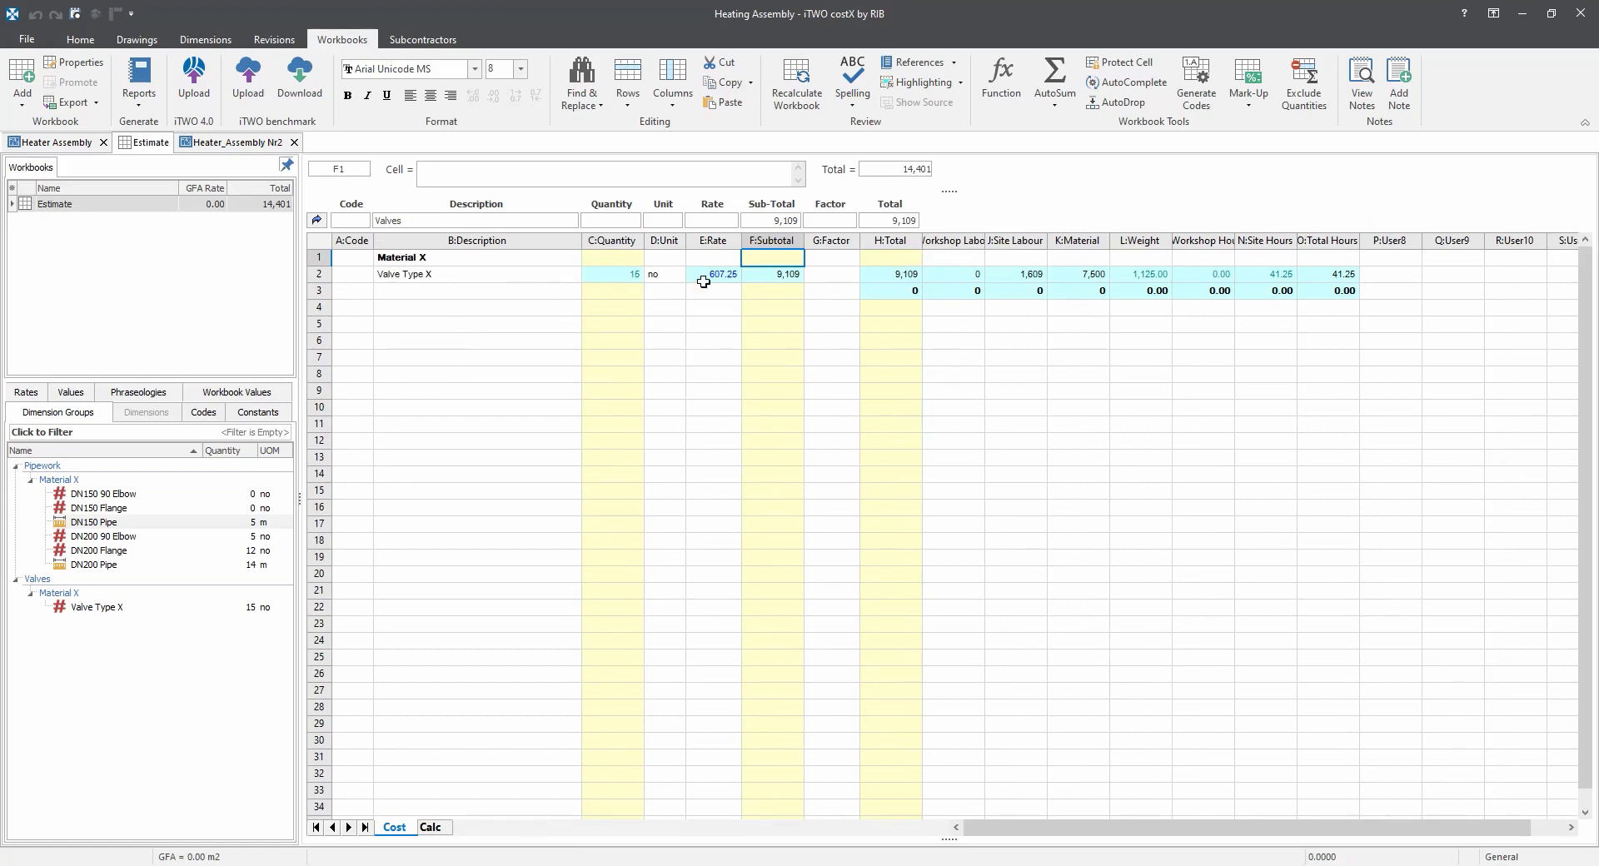
click(1274, 274)
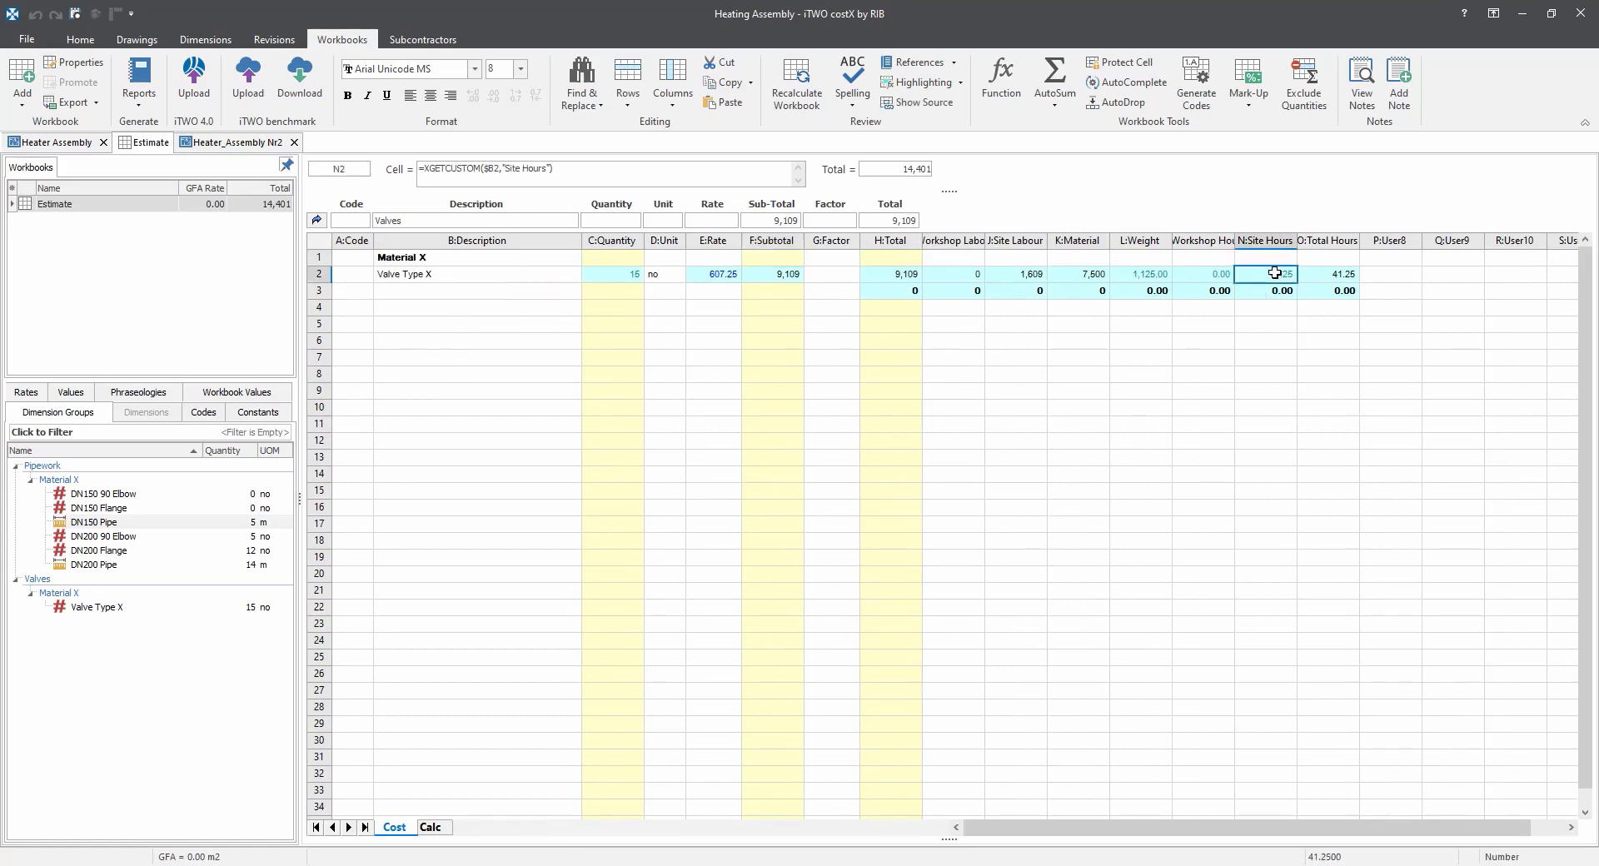
click(499, 180)
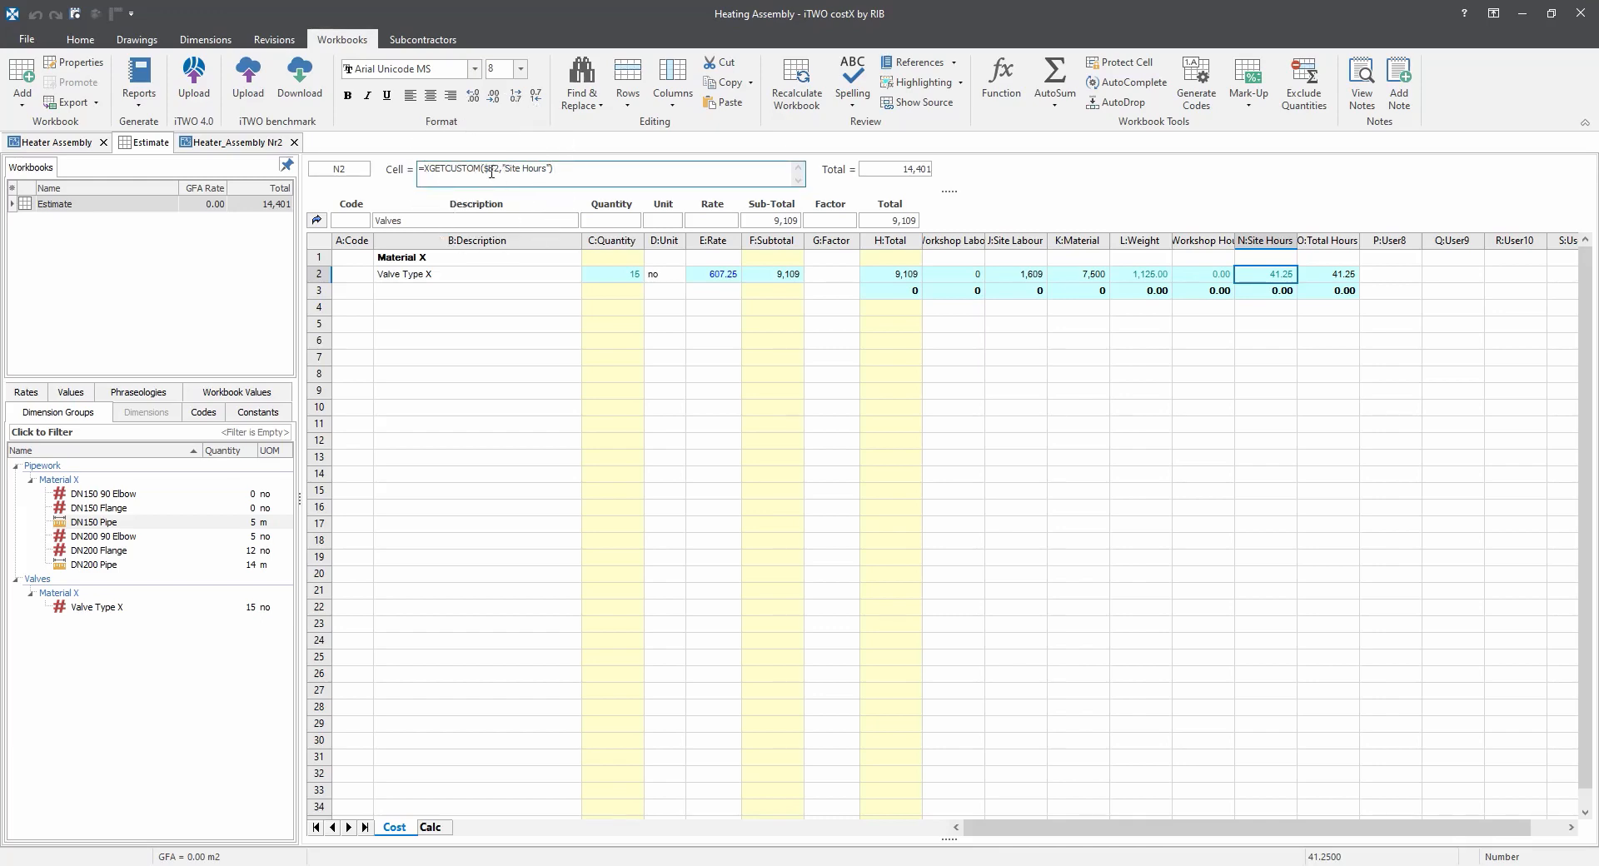
key(ctrl)
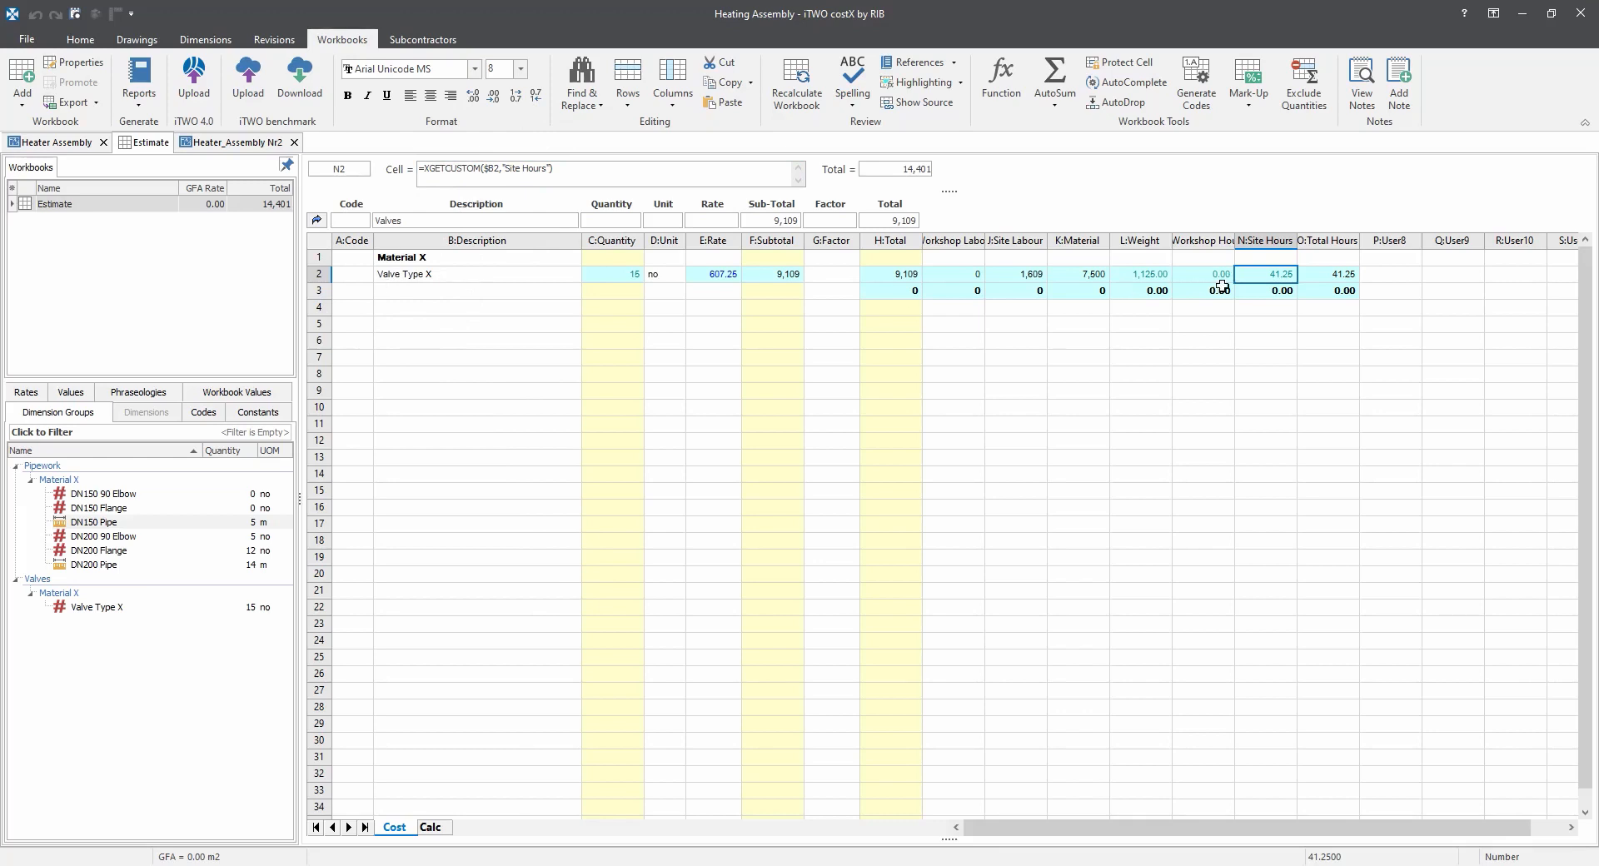
Fill the Valves sheet's row 3 Workshop Labour subtotal formula across the Site Labour to Total Hours columns.
click(958, 291)
click(501, 171)
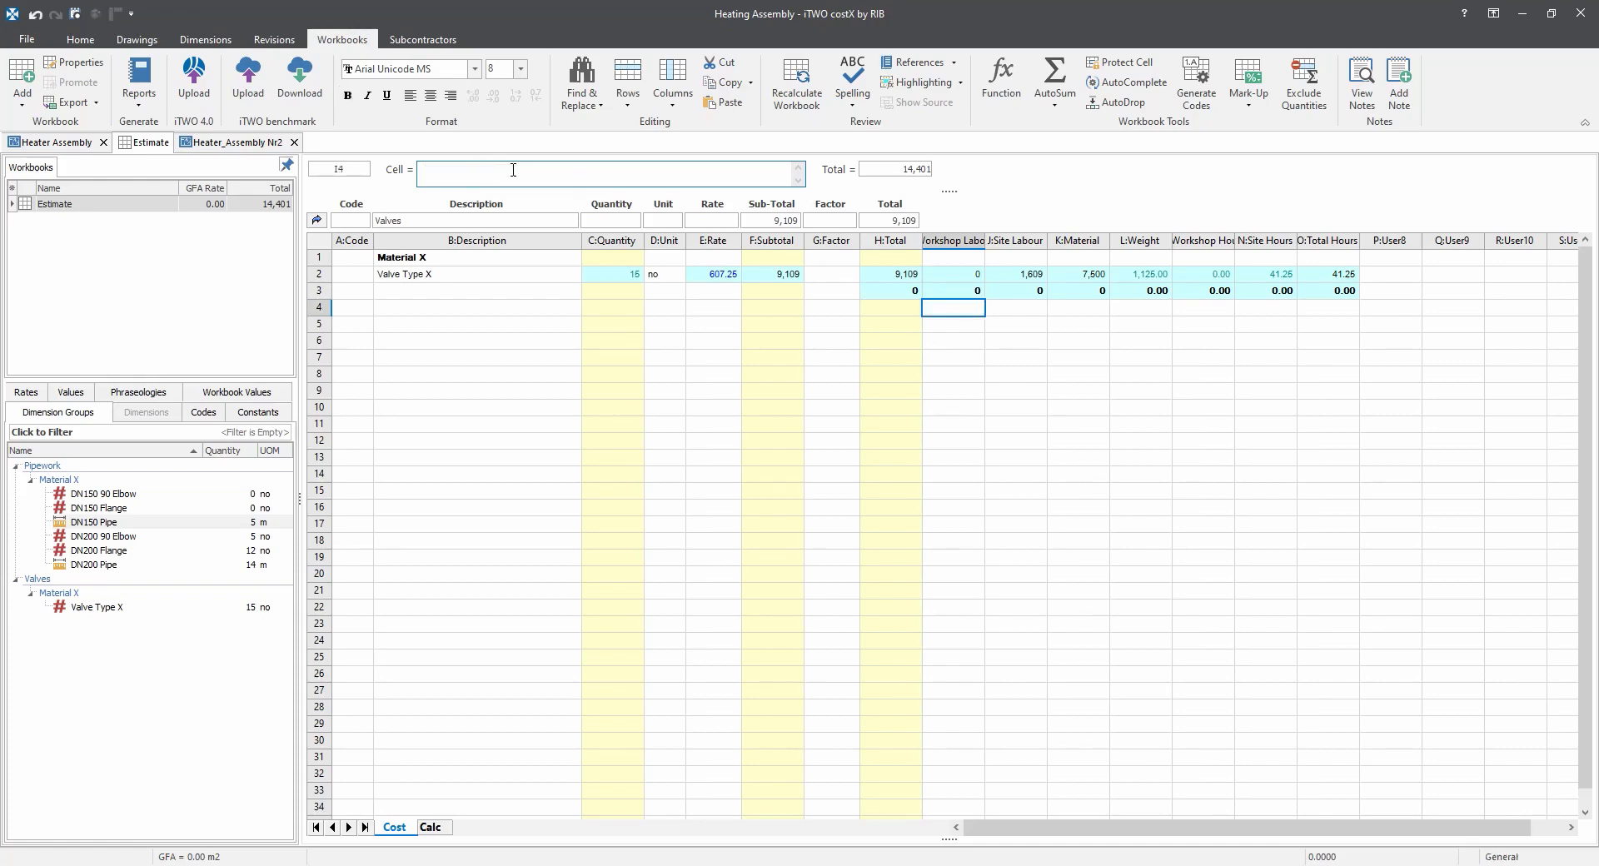
key(Return)
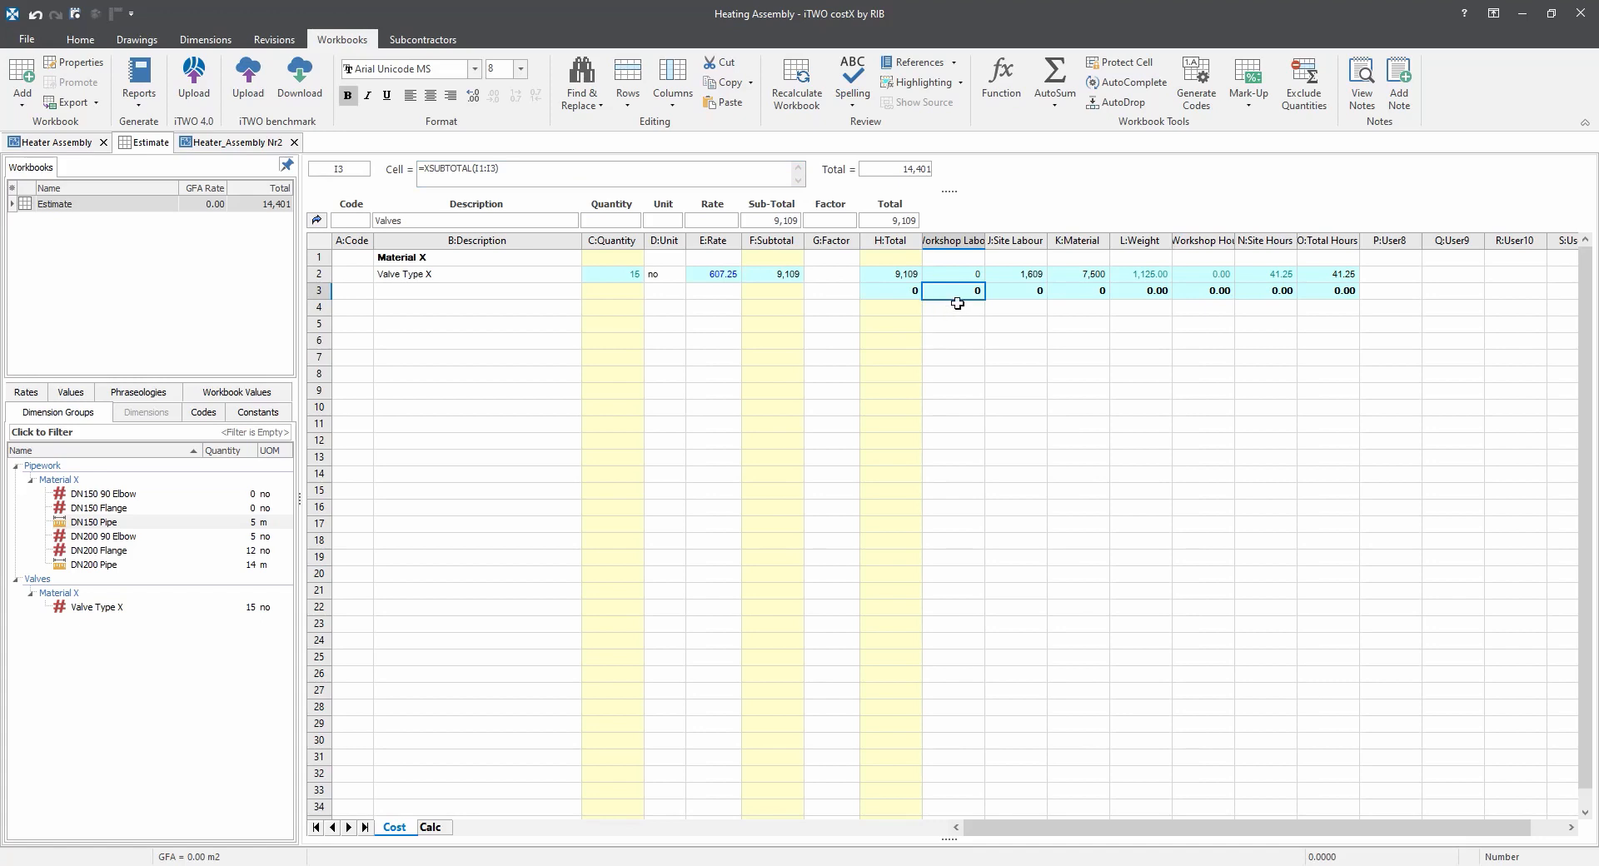
drag(1003, 301, 1314, 287)
key(ctrl+r)
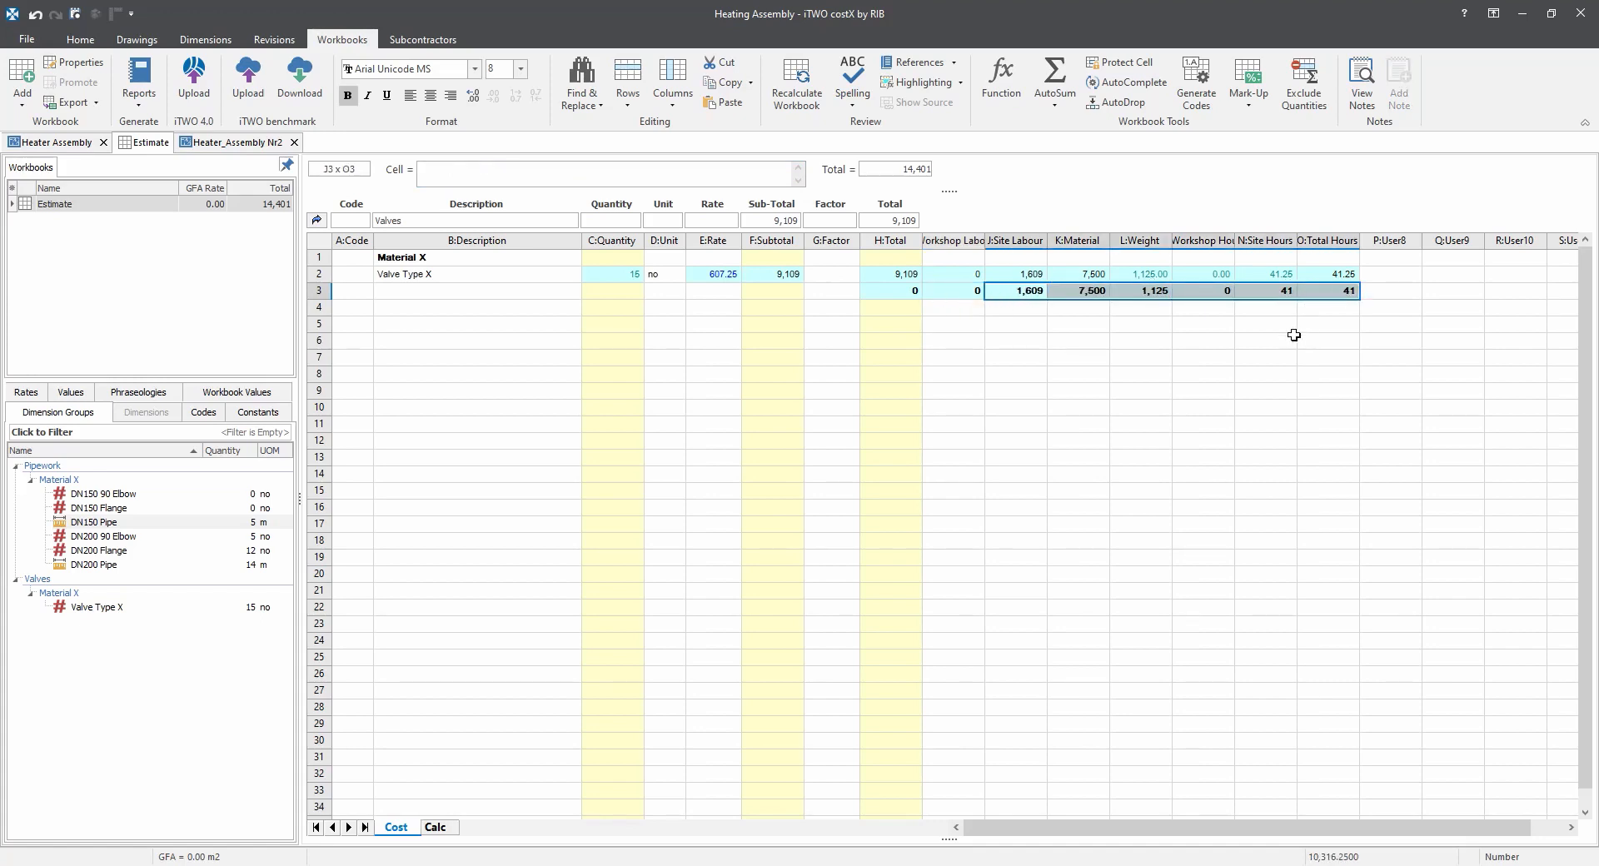
click(1203, 325)
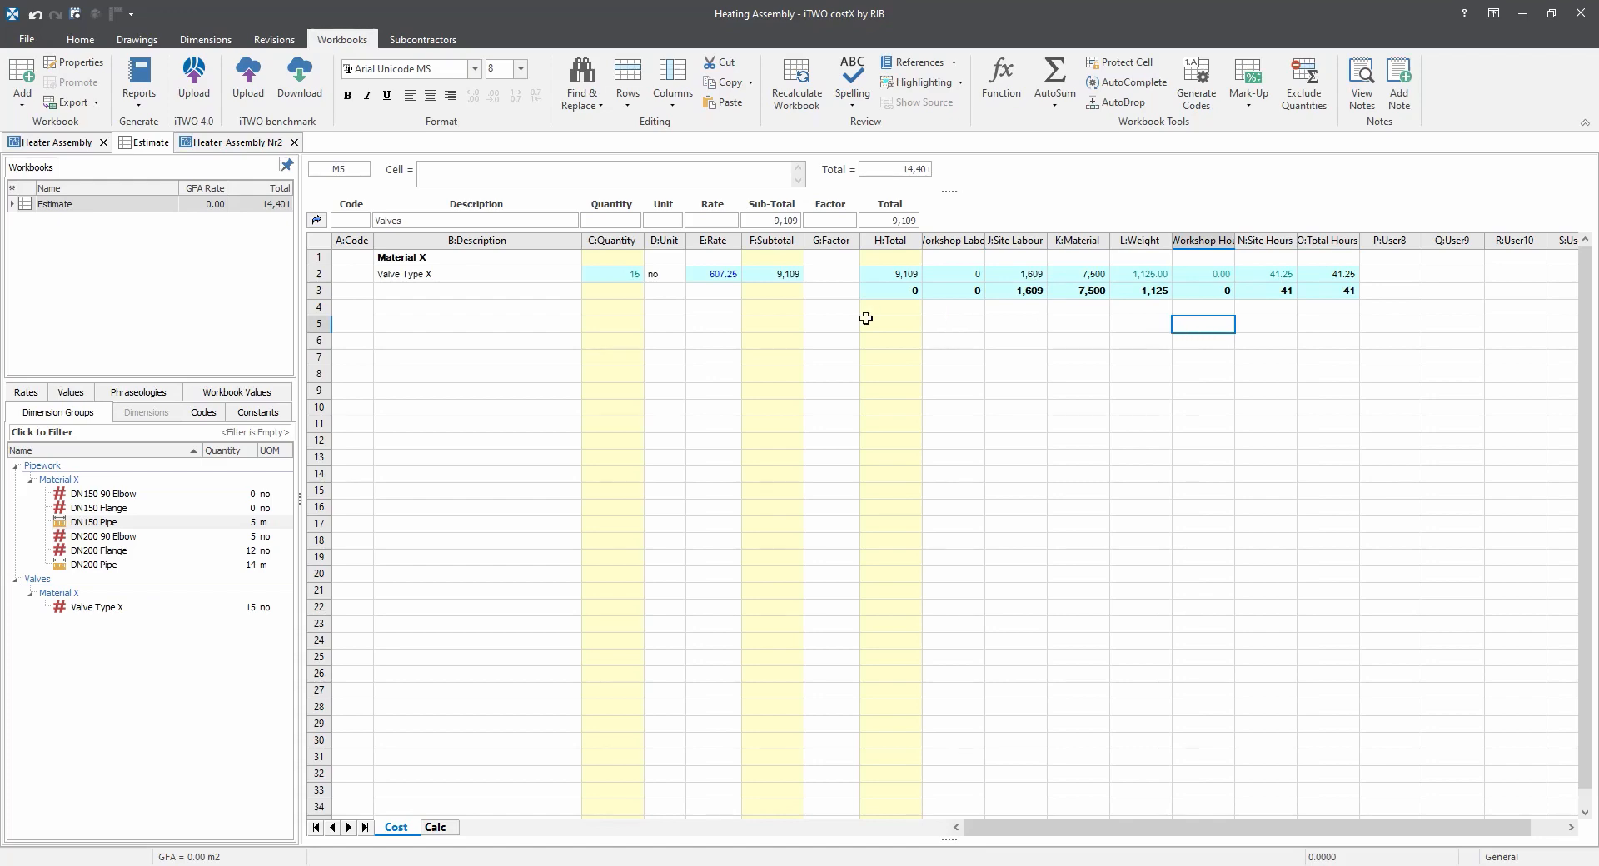
Return to the workbook's top level and examine the Workshop Labour formula in the Valves row.
click(316, 220)
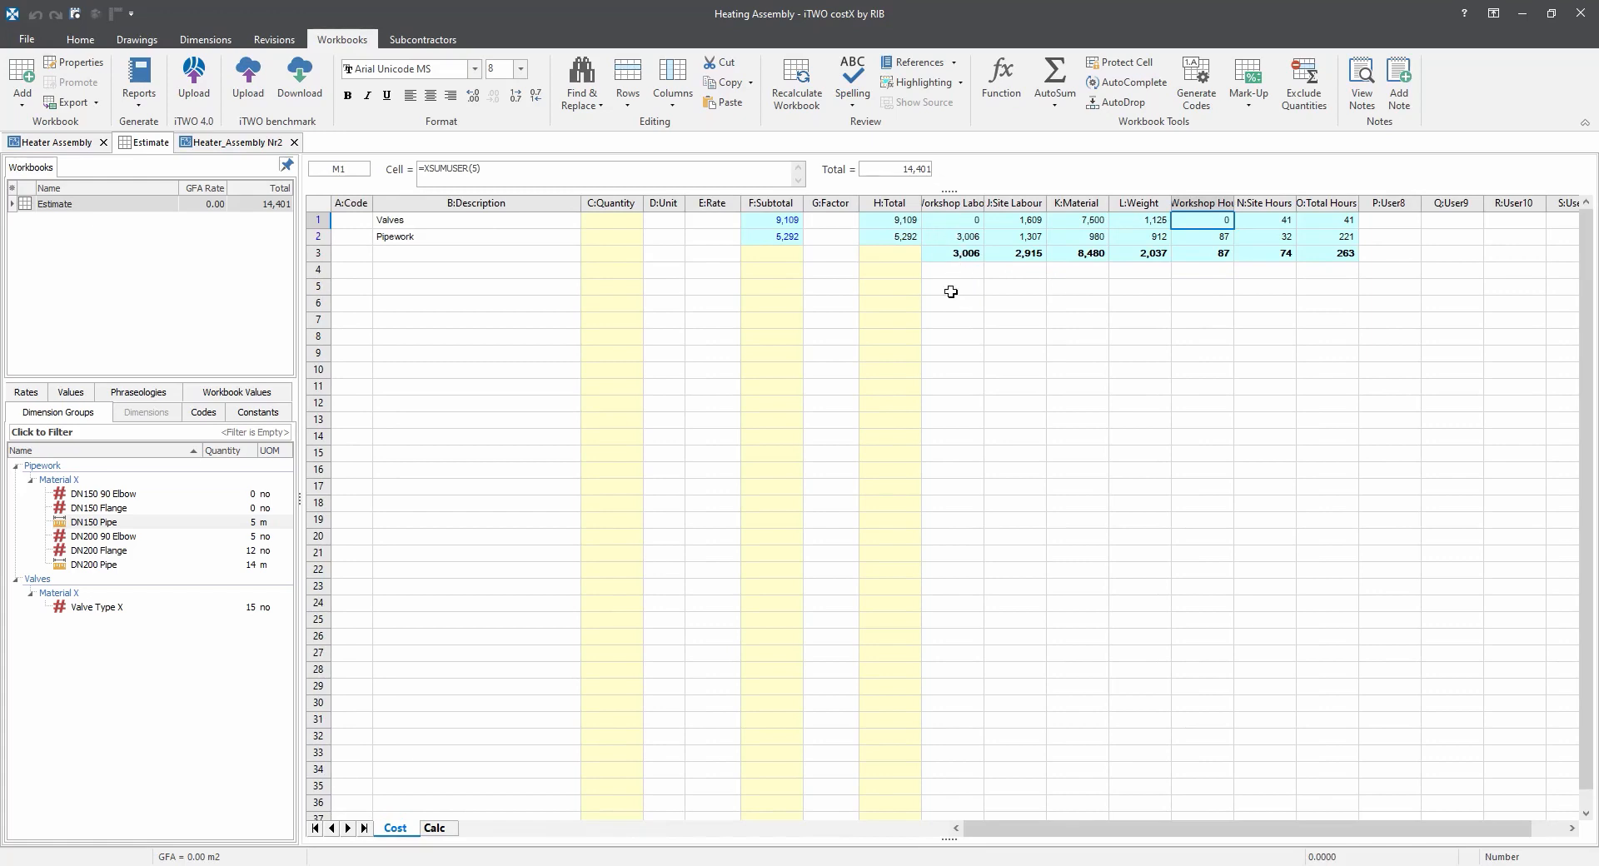
click(947, 222)
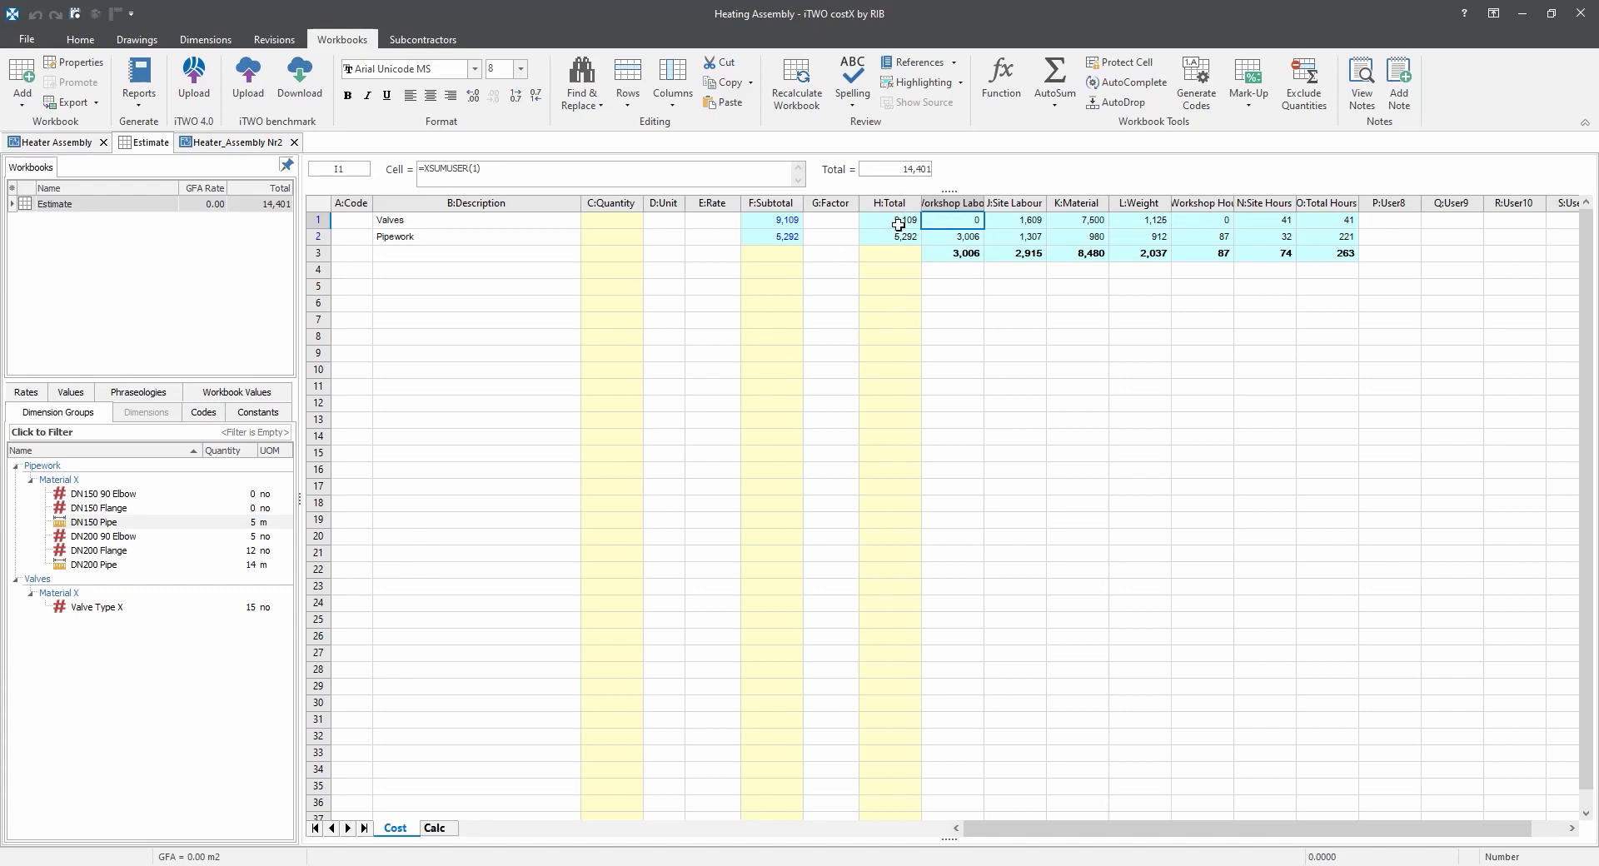
click(423, 169)
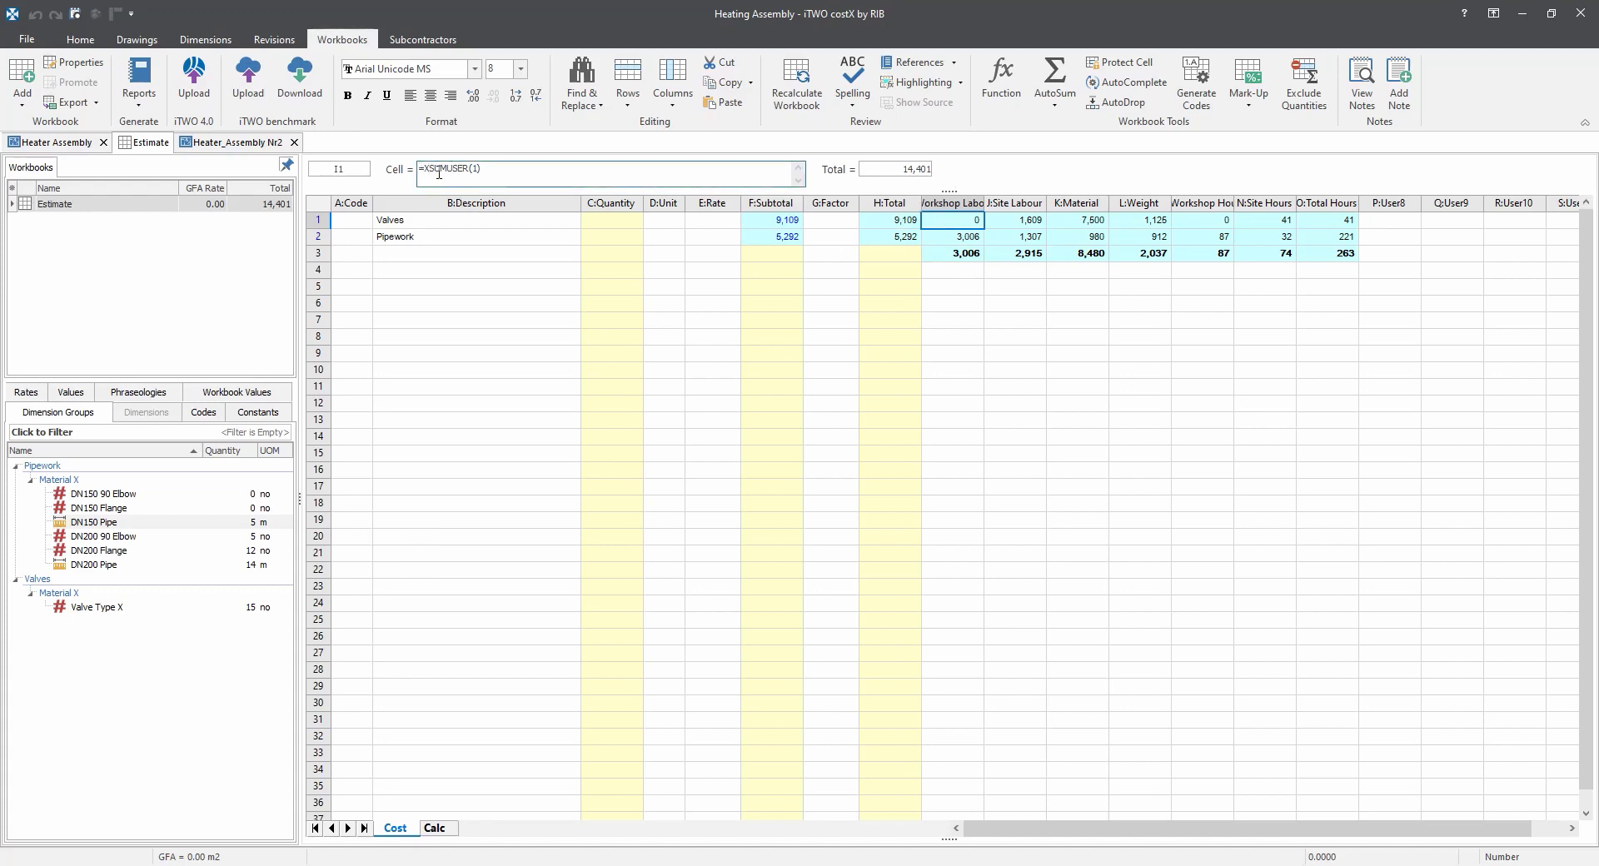
click(949, 335)
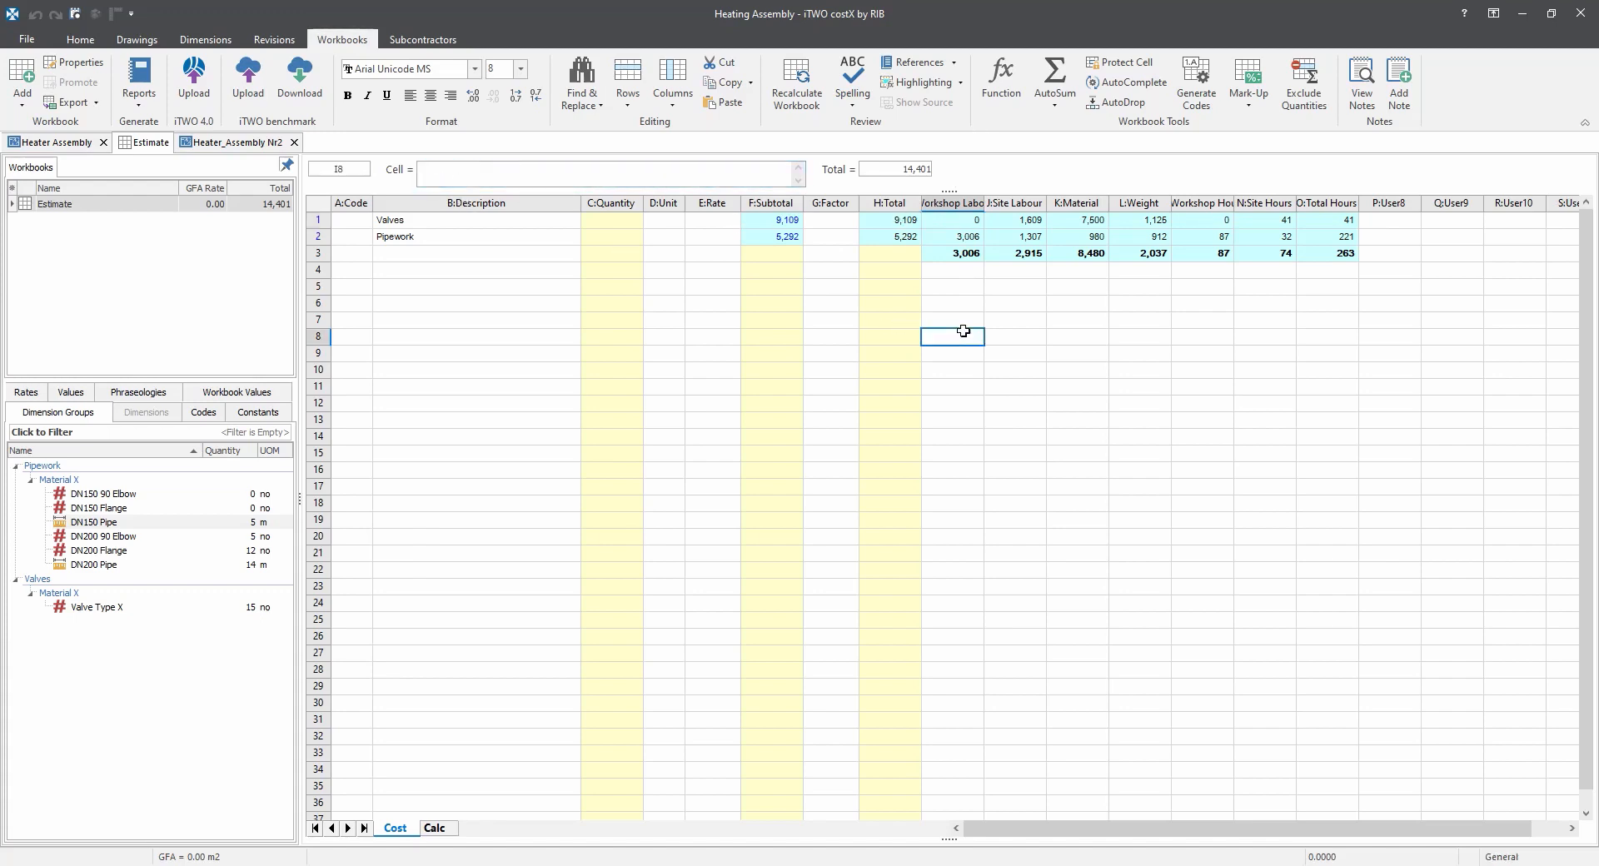
Open the function editor on an empty Workshop Labour cell and read the custom functions help, including the XGETCUSTOM topic.
click(997, 83)
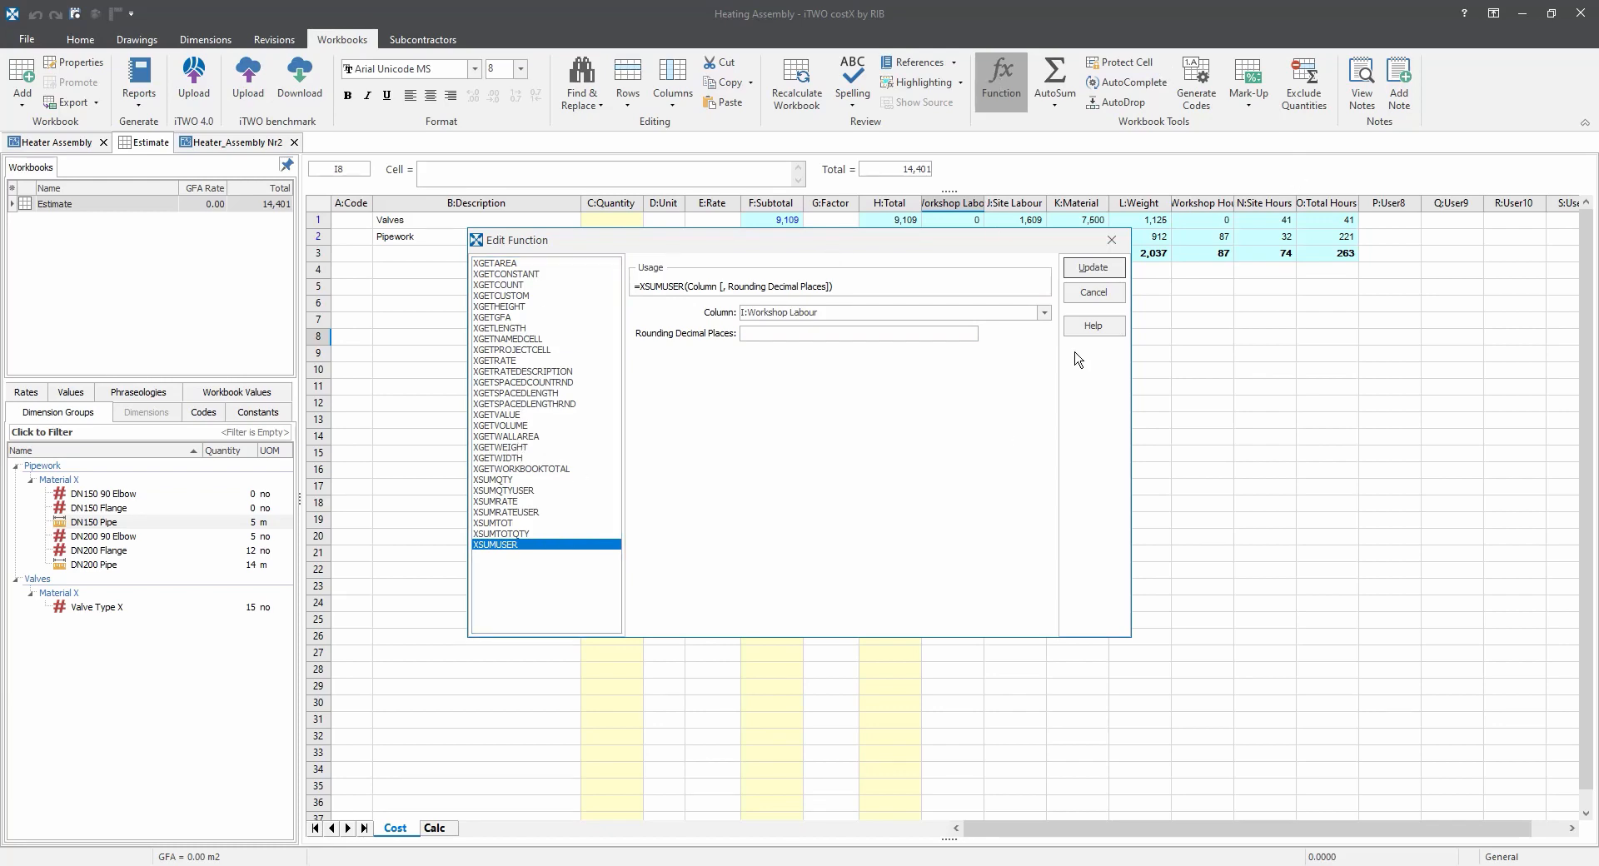
click(1092, 327)
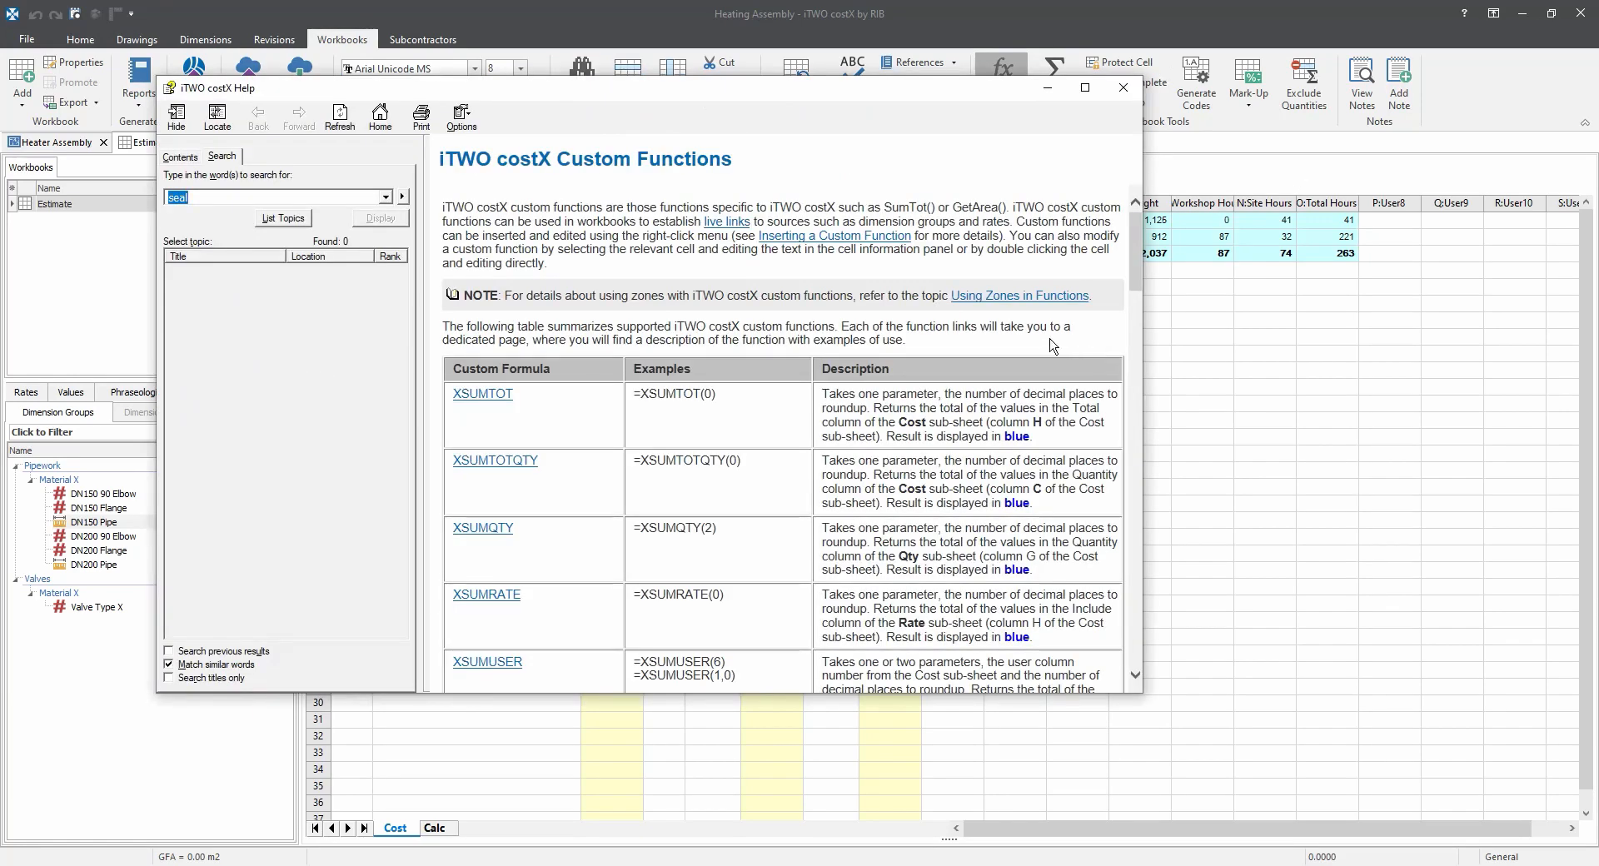
click(838, 452)
scroll(694, 424, down, 15)
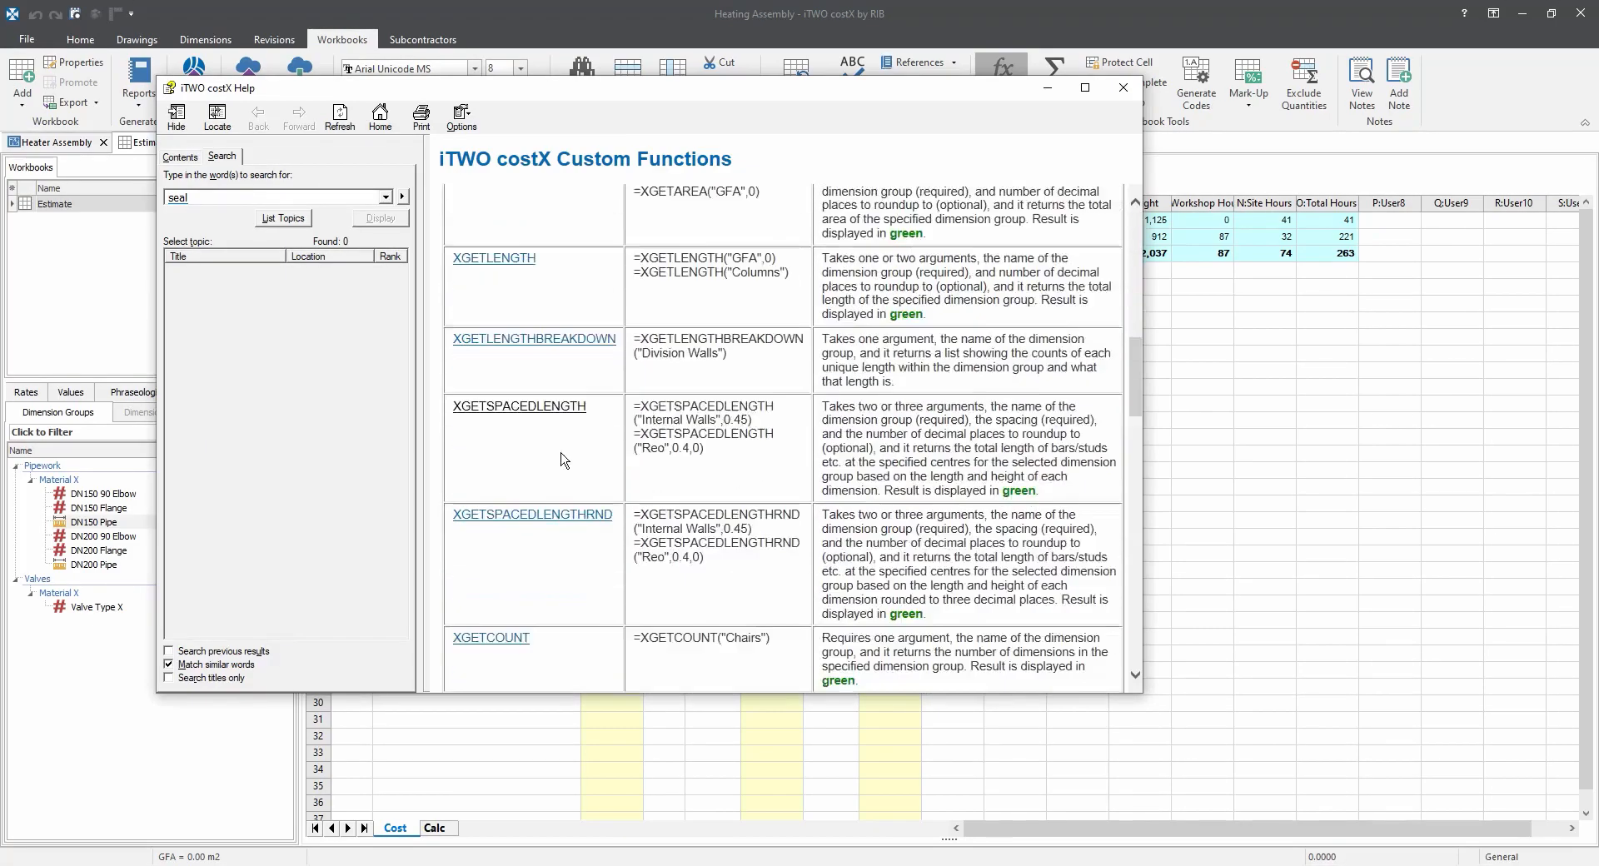
scroll(525, 508, down, 6)
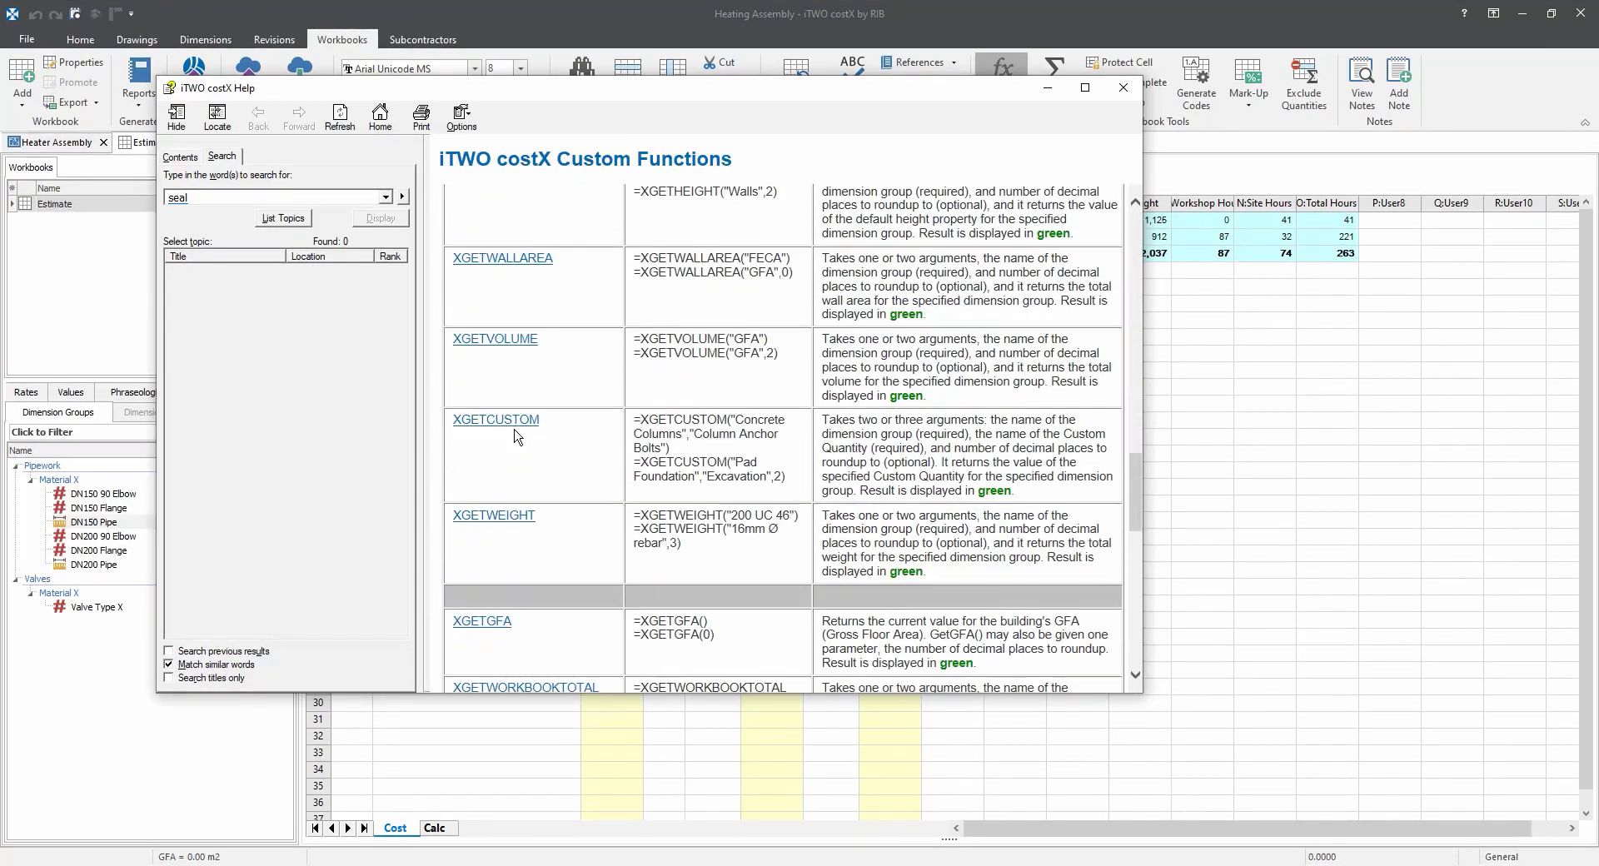
click(496, 420)
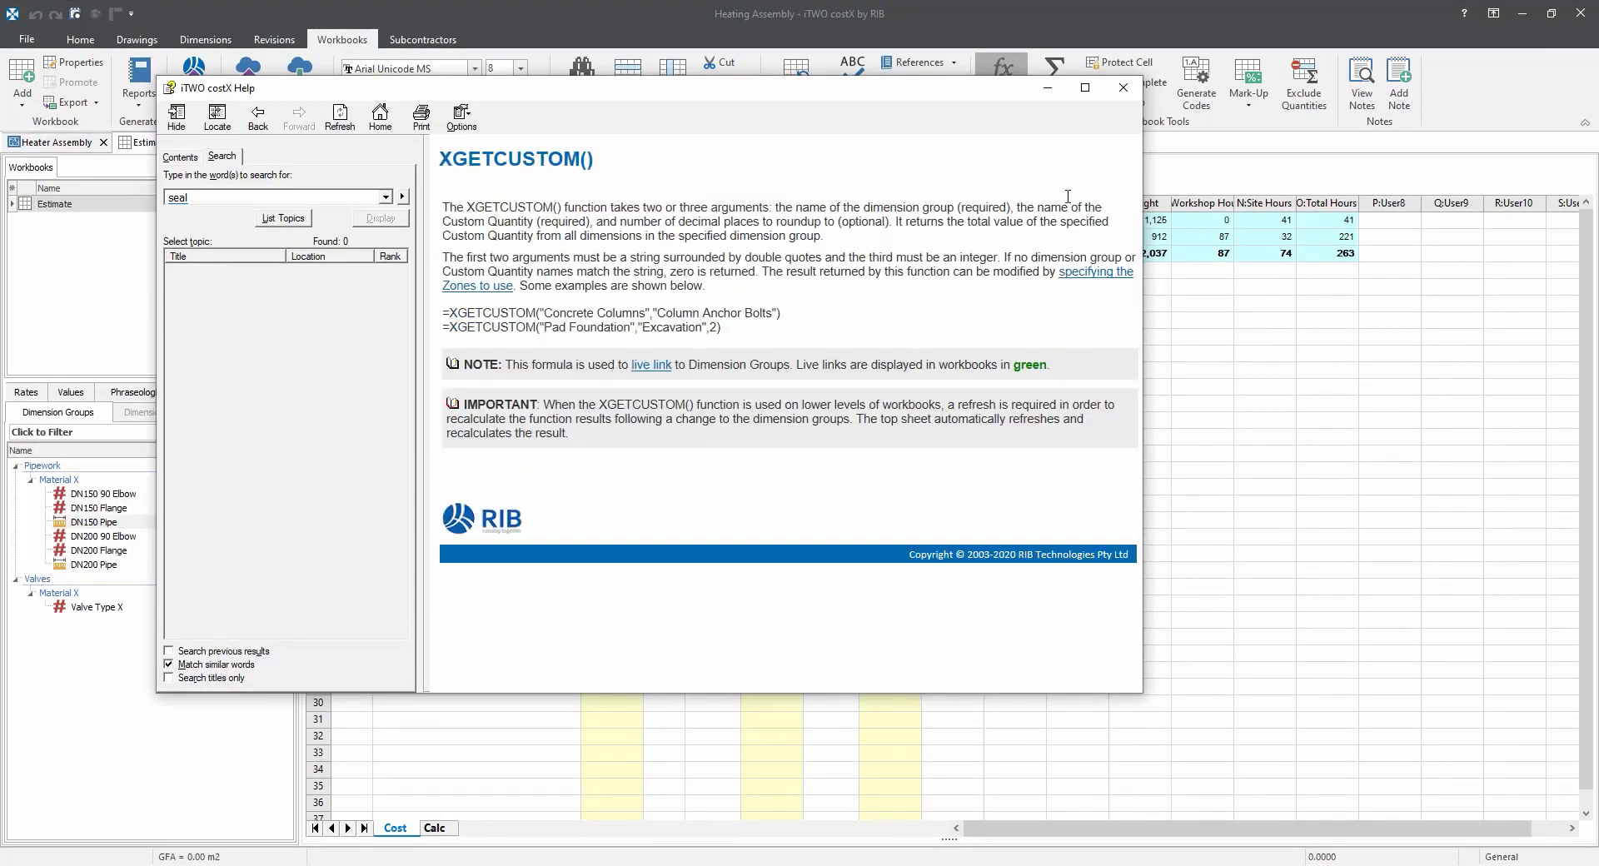
click(1123, 88)
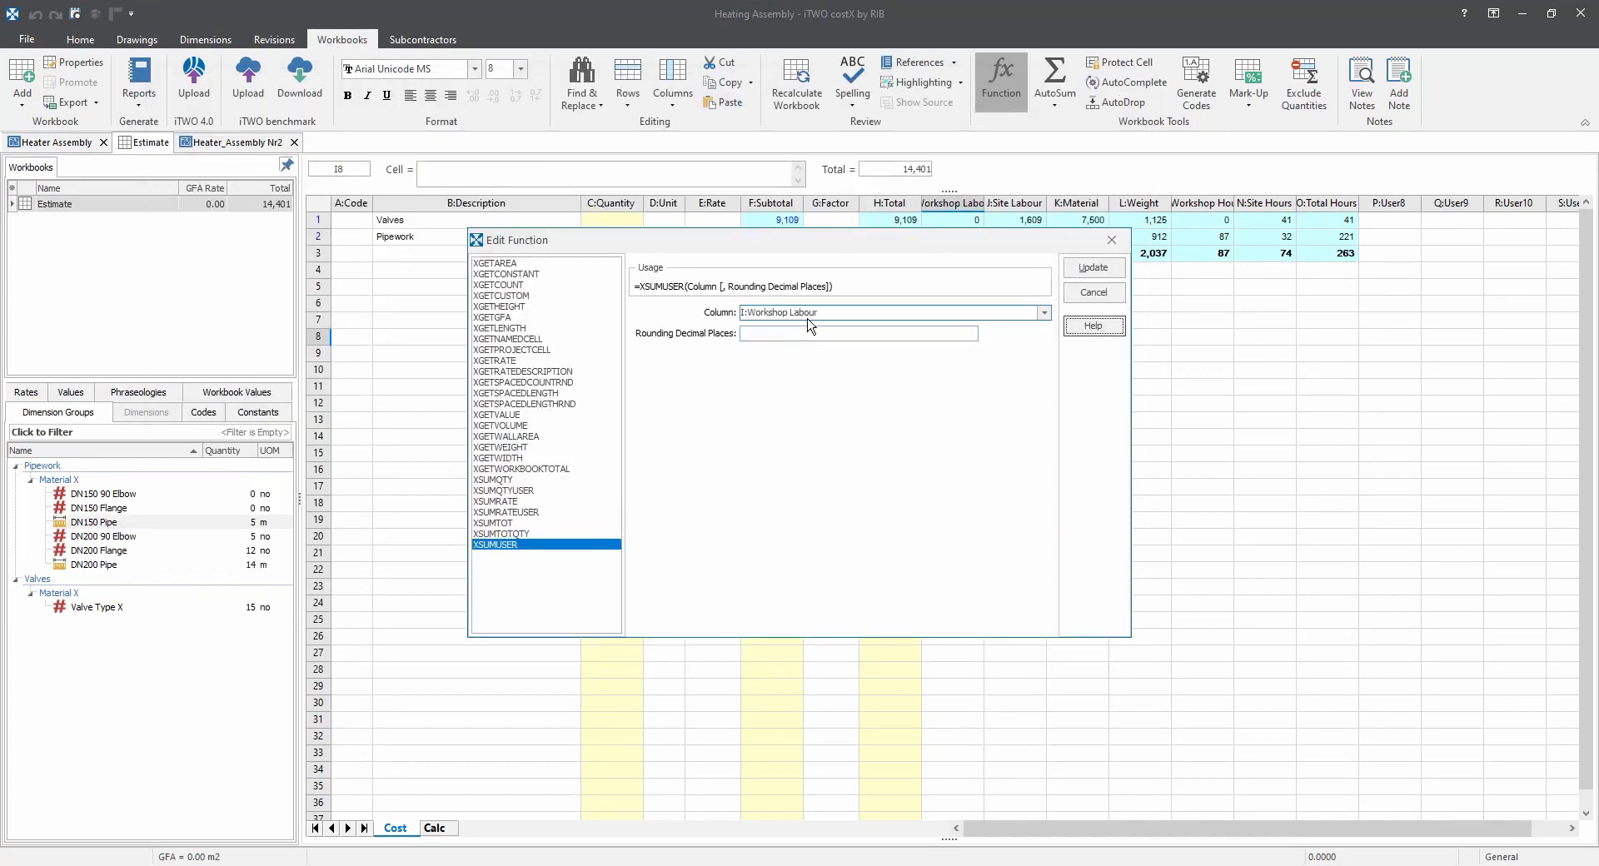
Review the columns available to the XSUMUSER function and close the function editor without inserting anything.
drag(747, 245, 1078, 425)
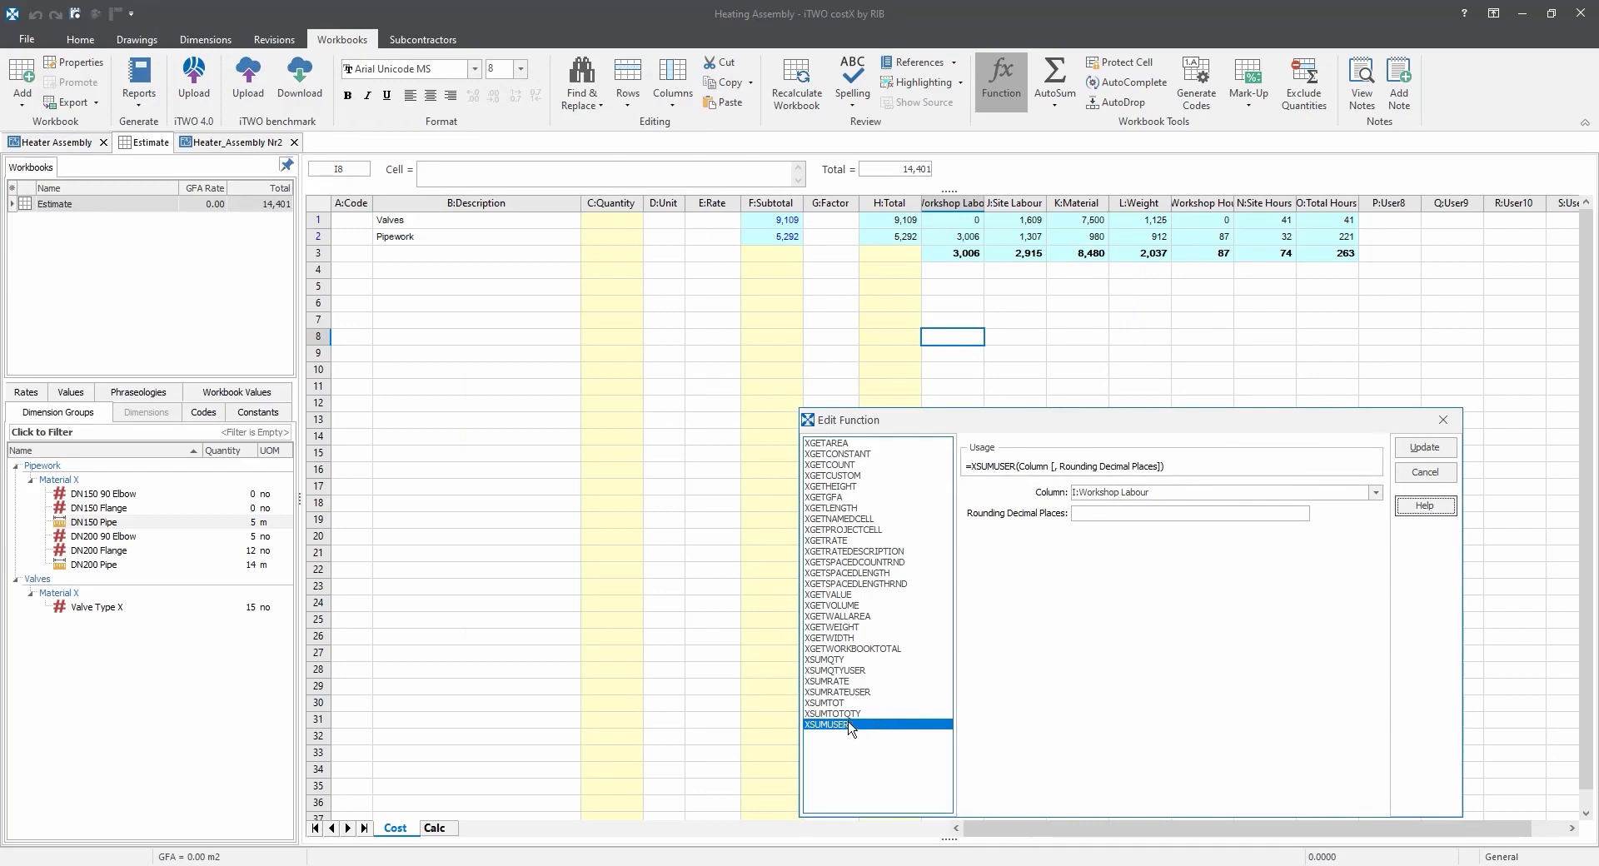
click(1374, 492)
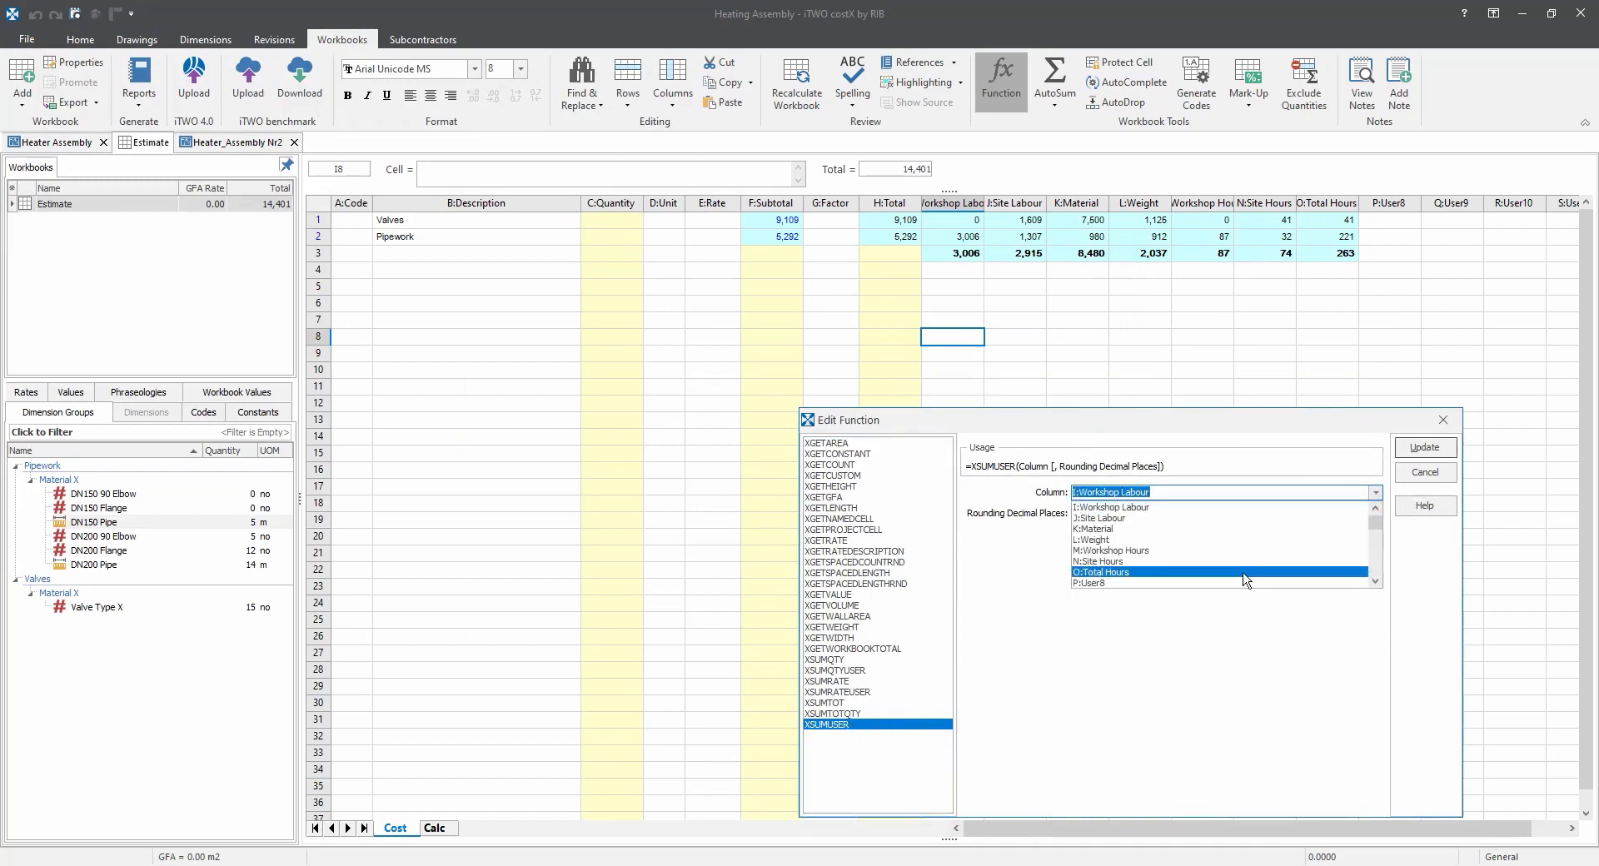
click(1424, 472)
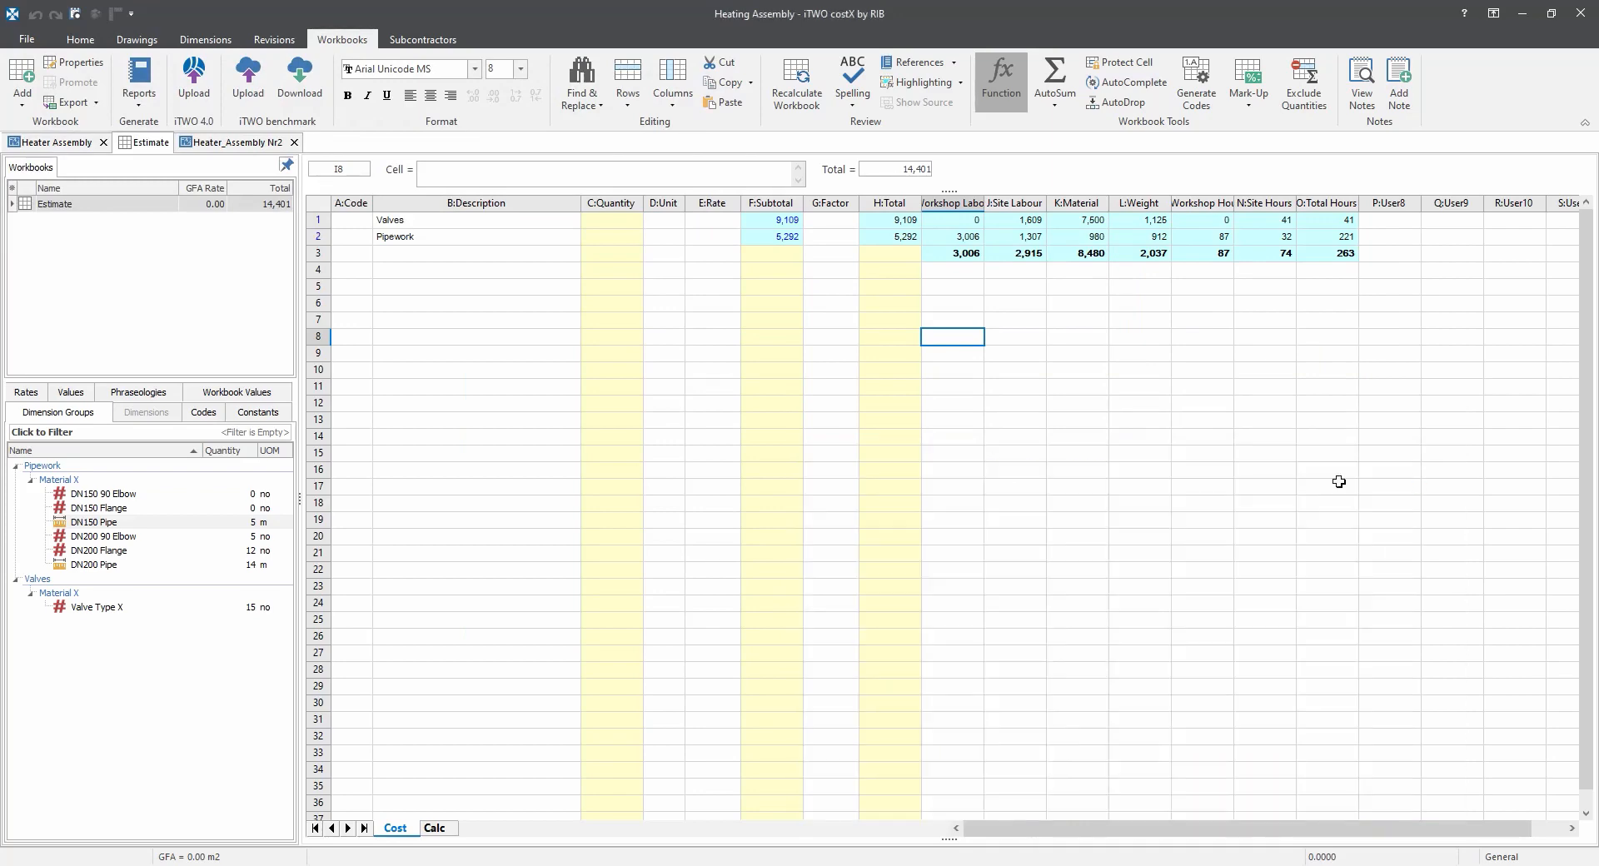
Examine the Workshop Labour formula in the top-level Pipework row.
click(950, 238)
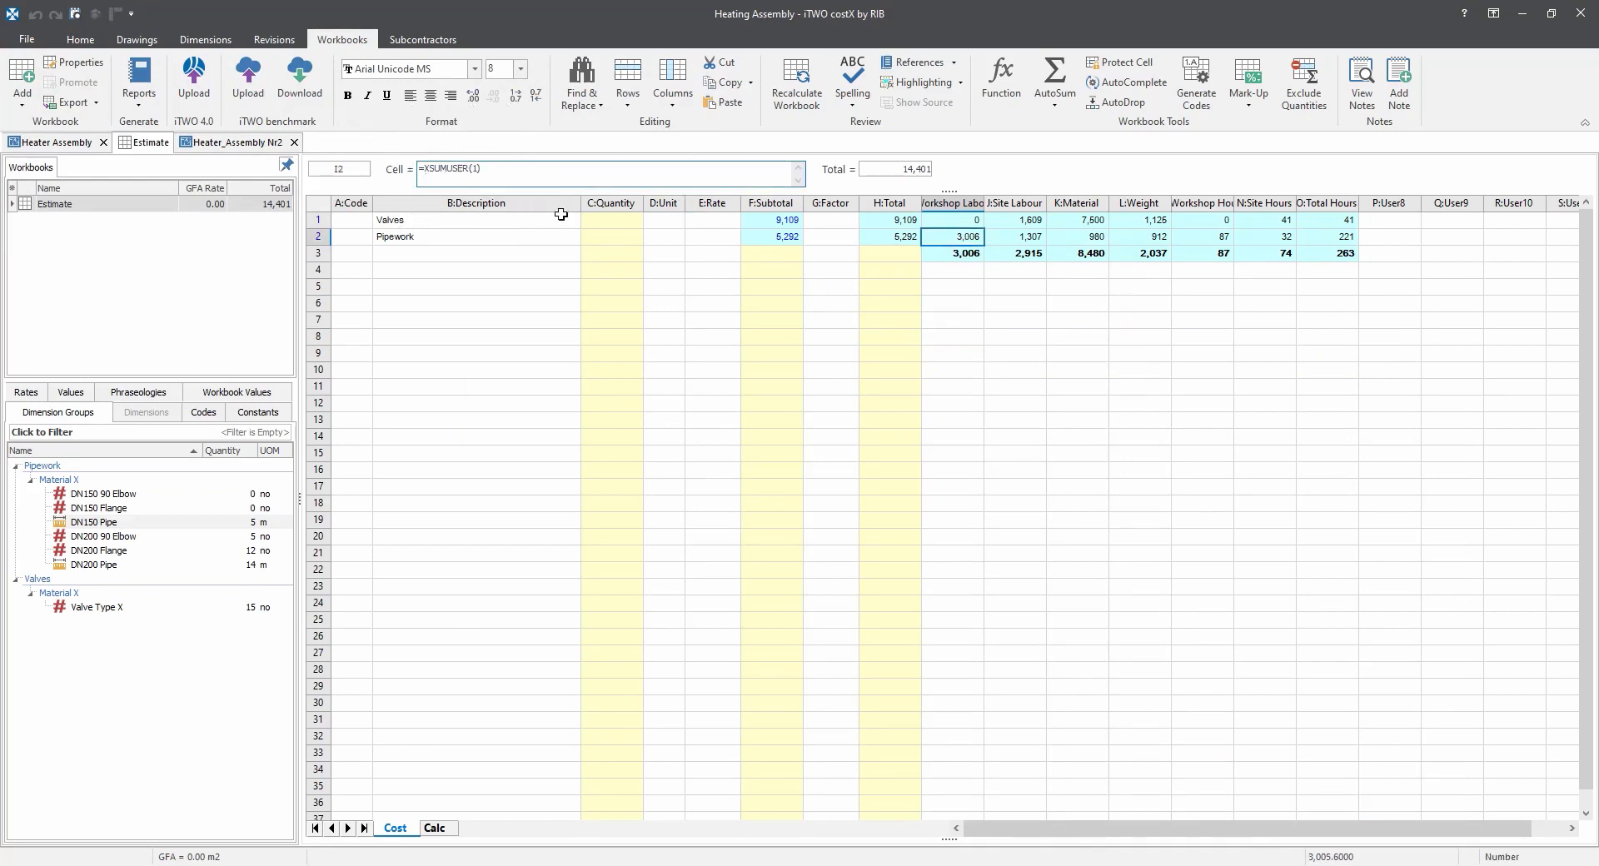
click(947, 239)
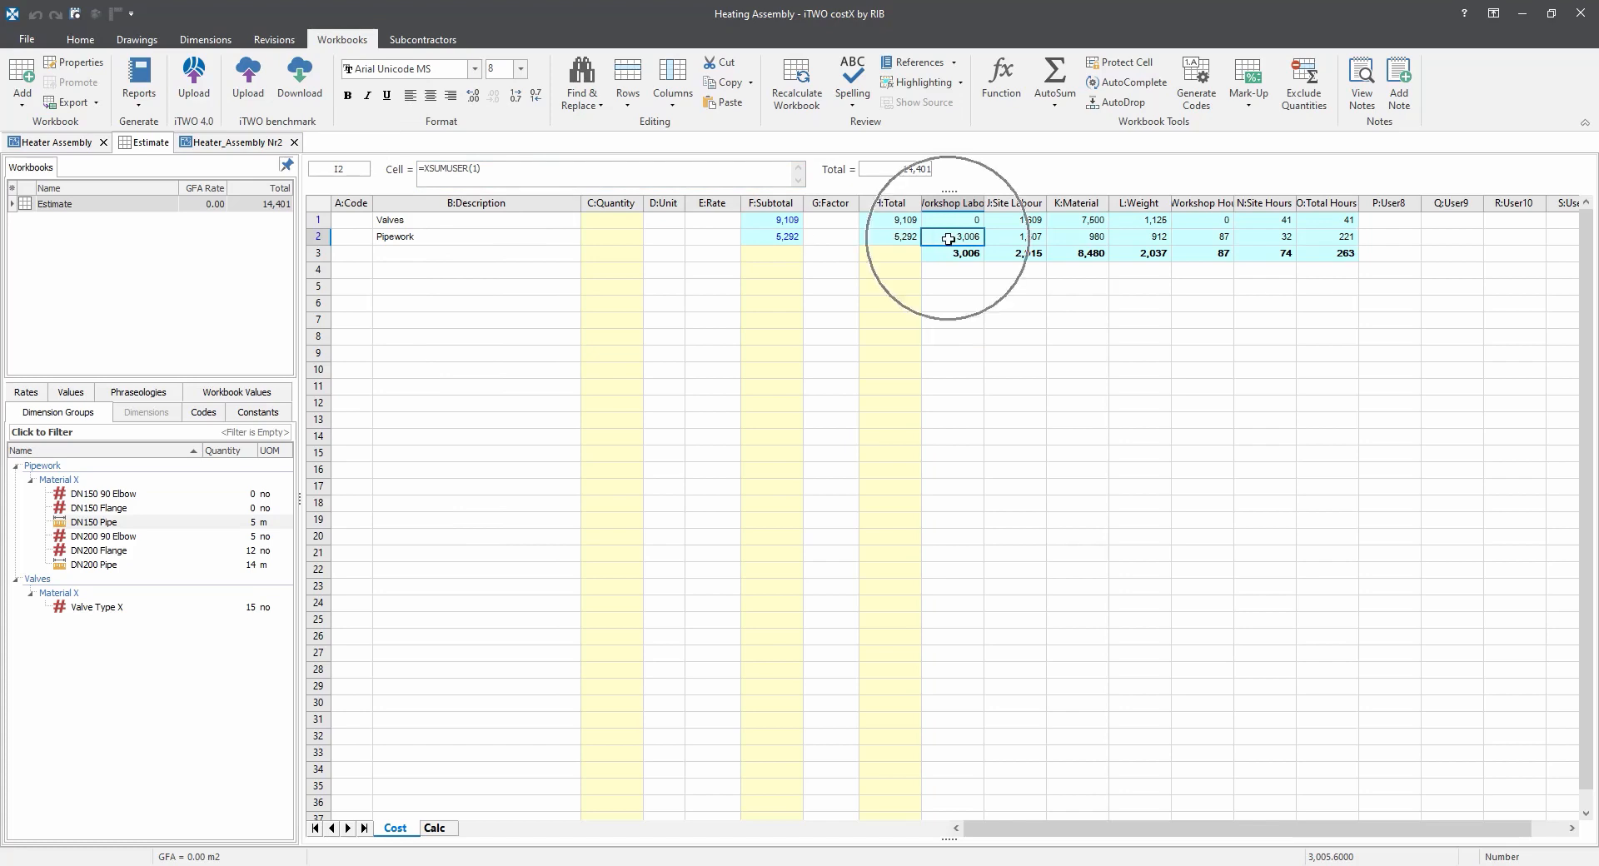
drag(947, 219, 926, 502)
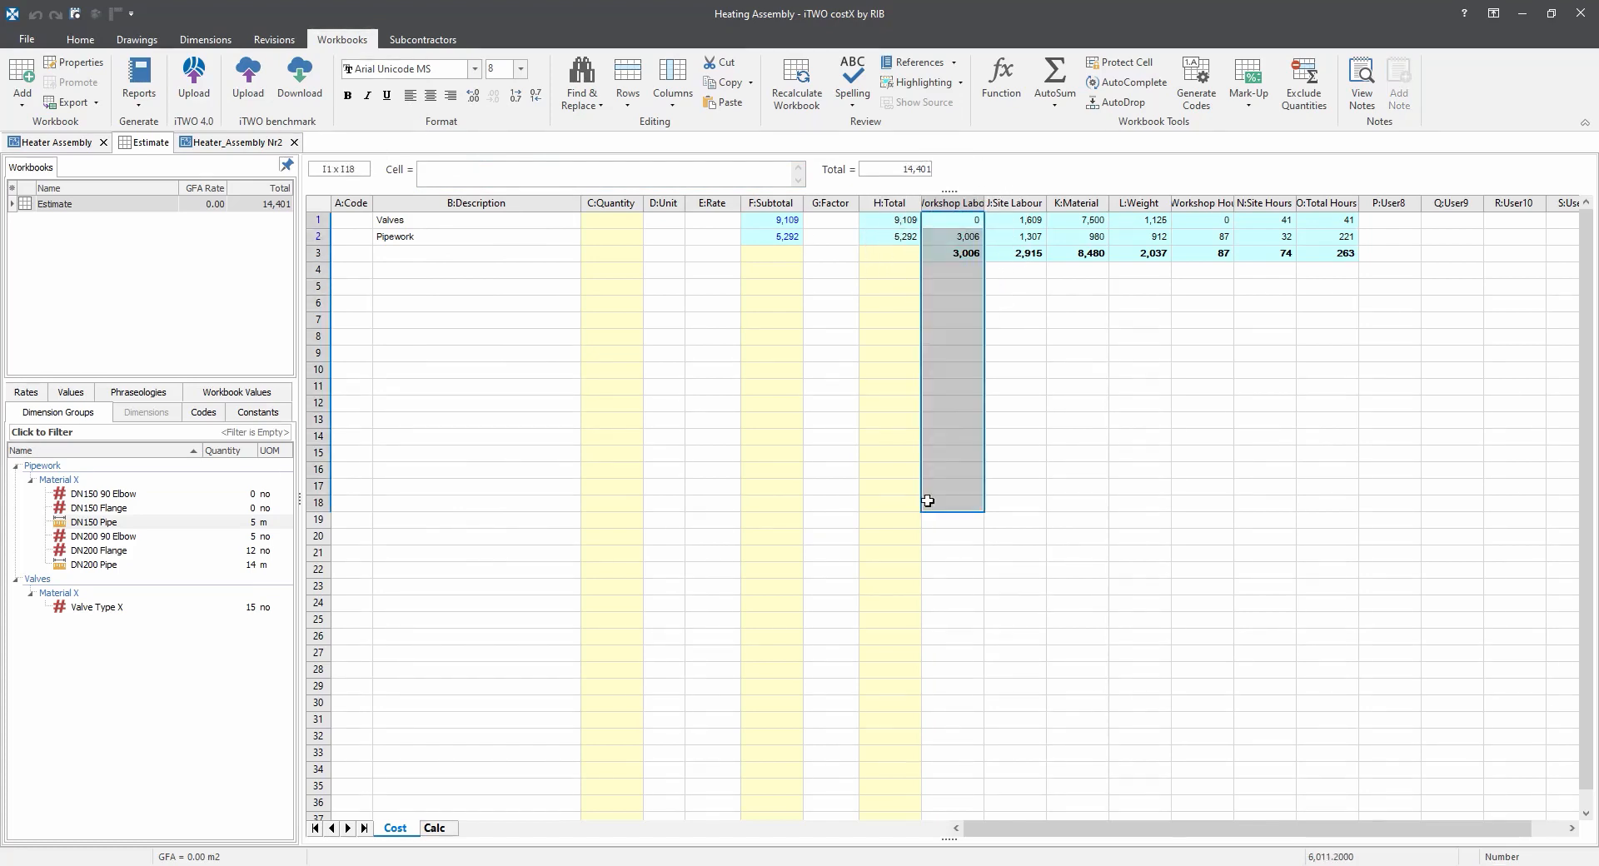
click(951, 242)
Open the Pipework cost sheet, check its Workshop Labour subtotal formula in row 9, and return to the workbook's top level.
double_click(787, 238)
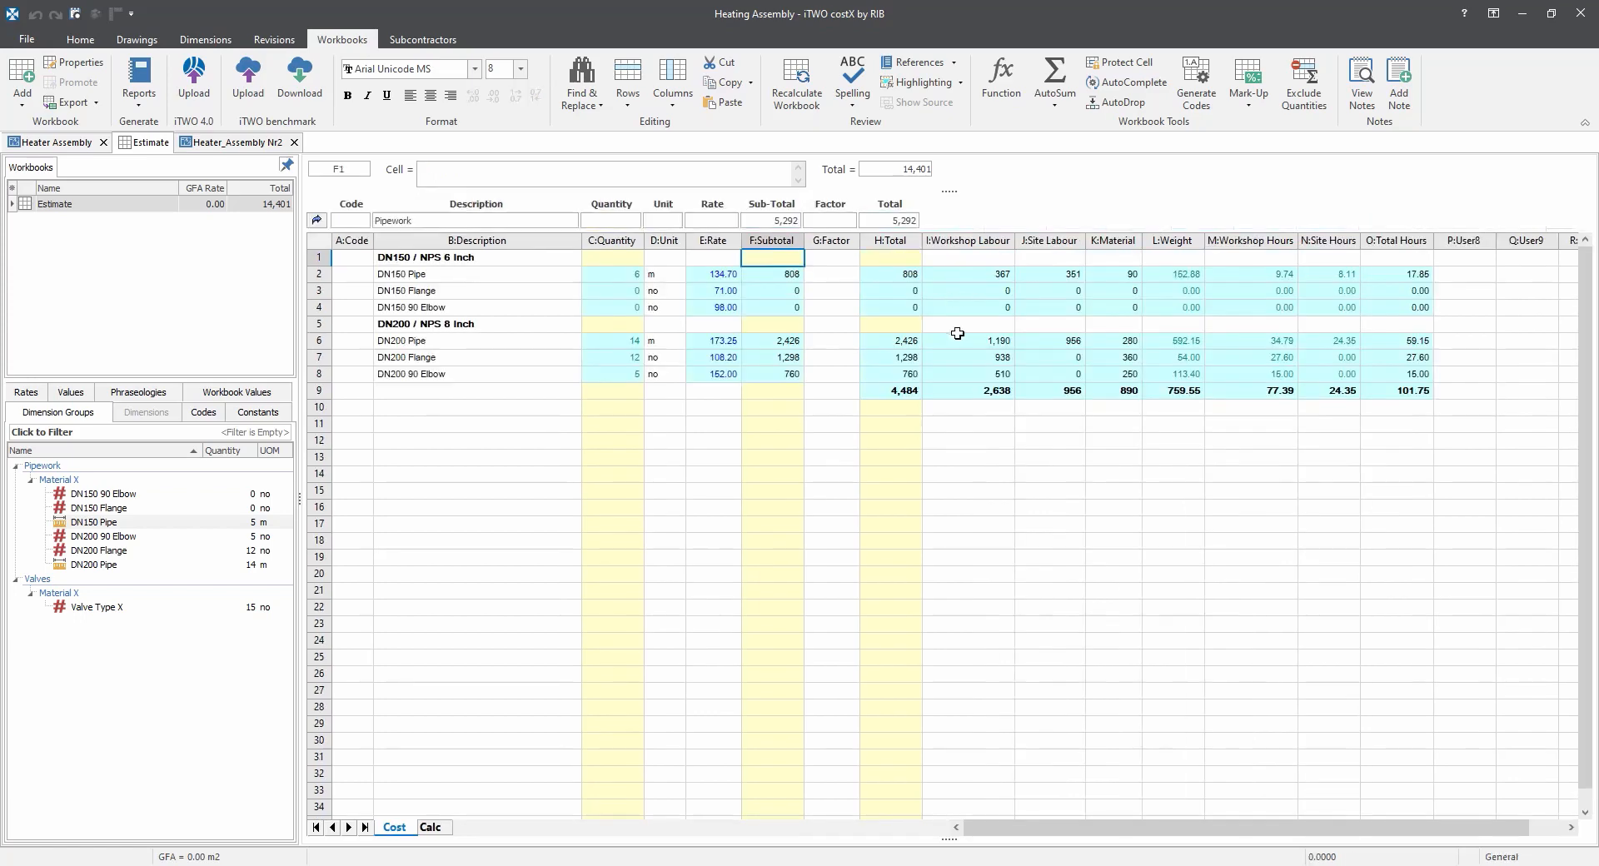
click(963, 395)
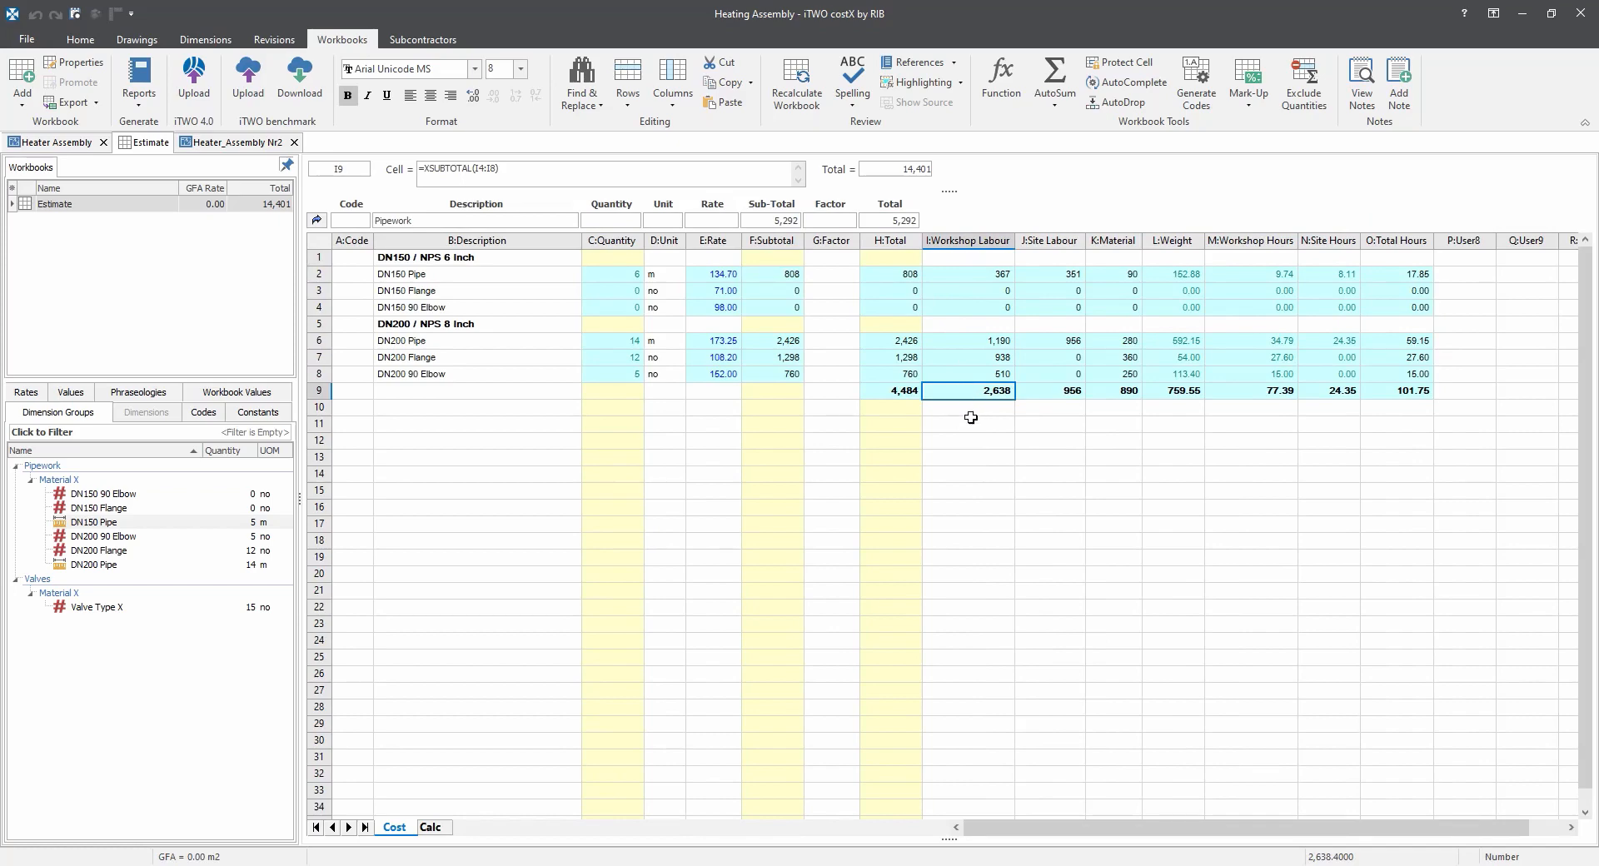
click(970, 408)
click(969, 393)
click(316, 220)
click(1036, 292)
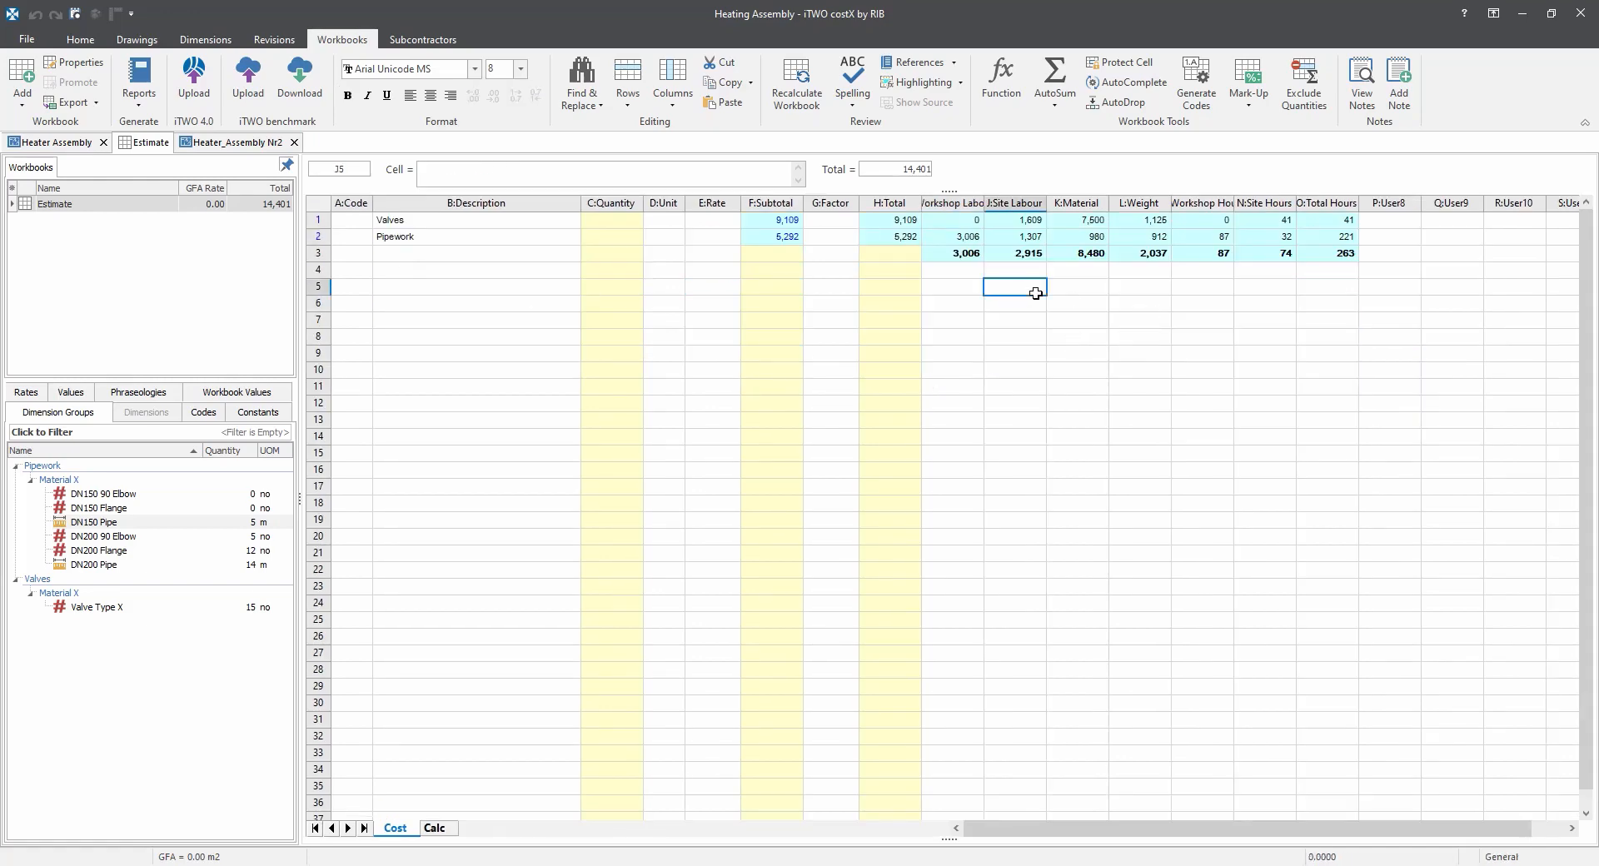
click(1087, 336)
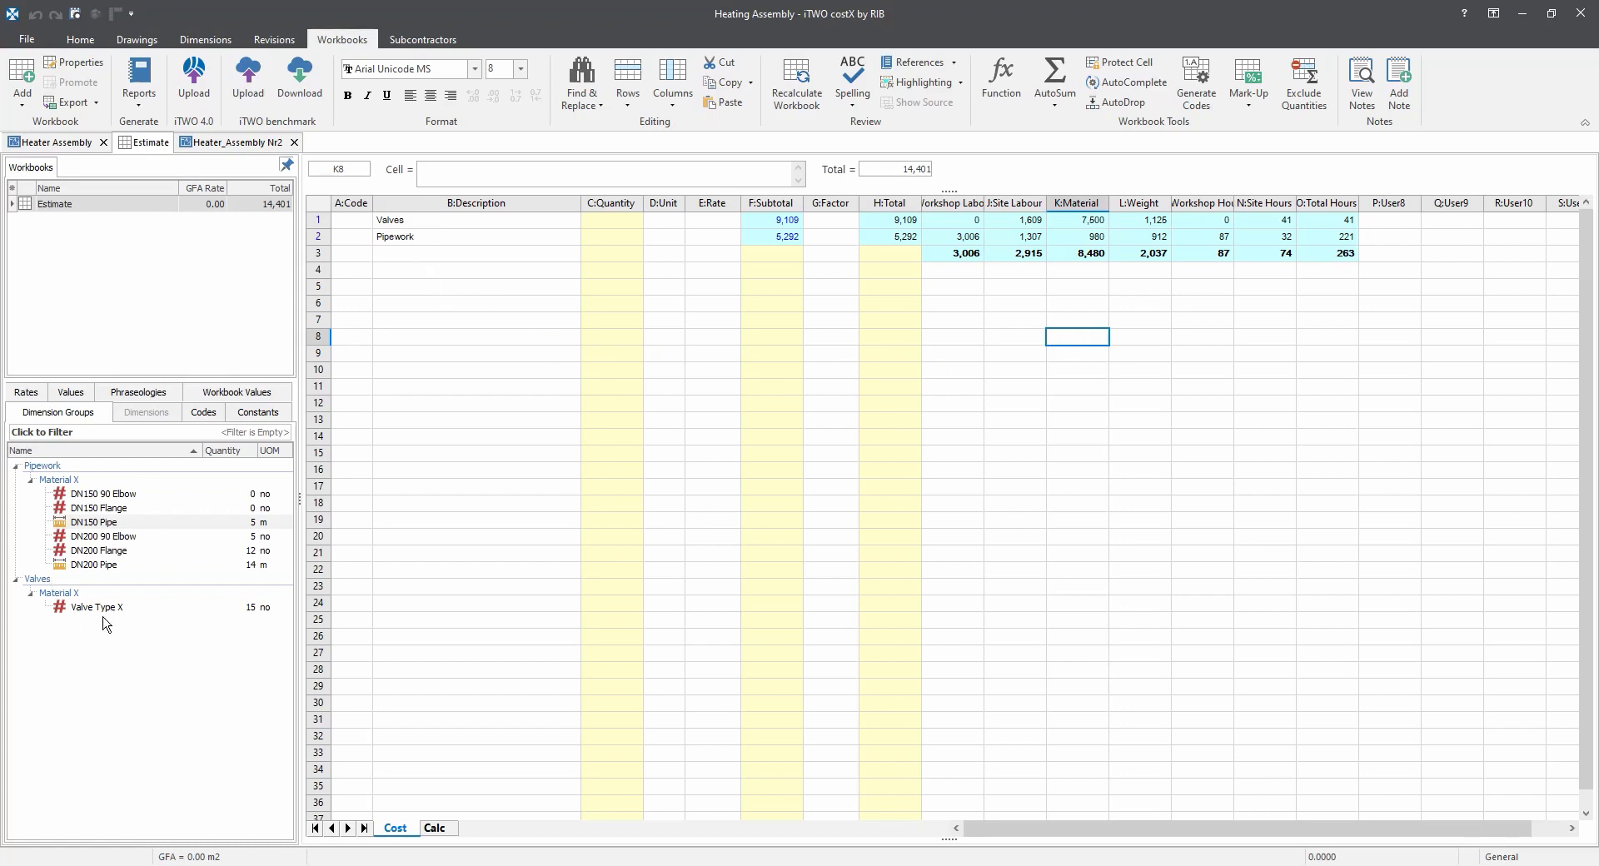
mouse_move(124, 616)
click(536, 253)
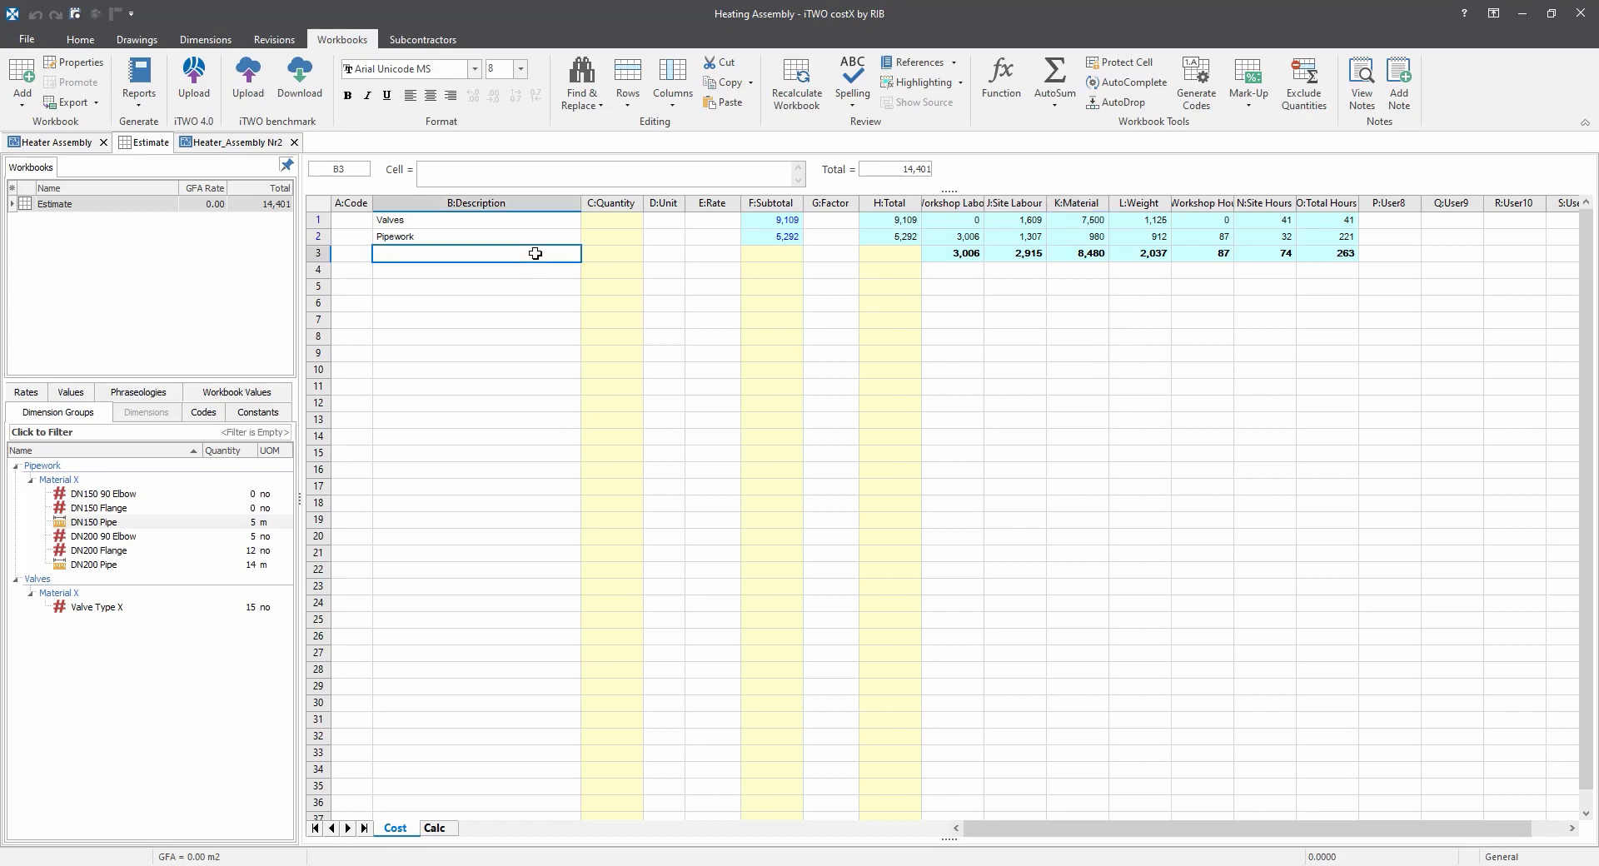